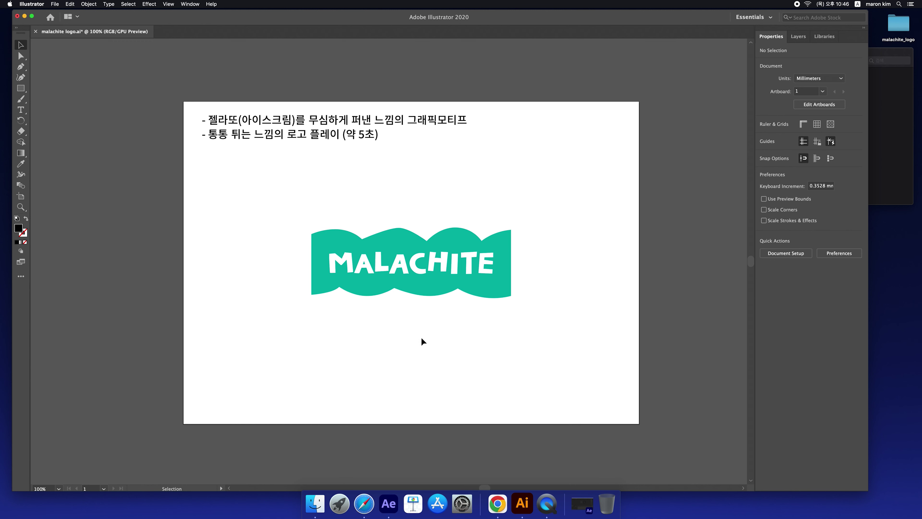
# - Play the reference animation malachite_logo_230125_3.mp4 from the malachite_logo folder and close it
pyautogui.click(881, 105)
pyautogui.doubleClick(864, 95)
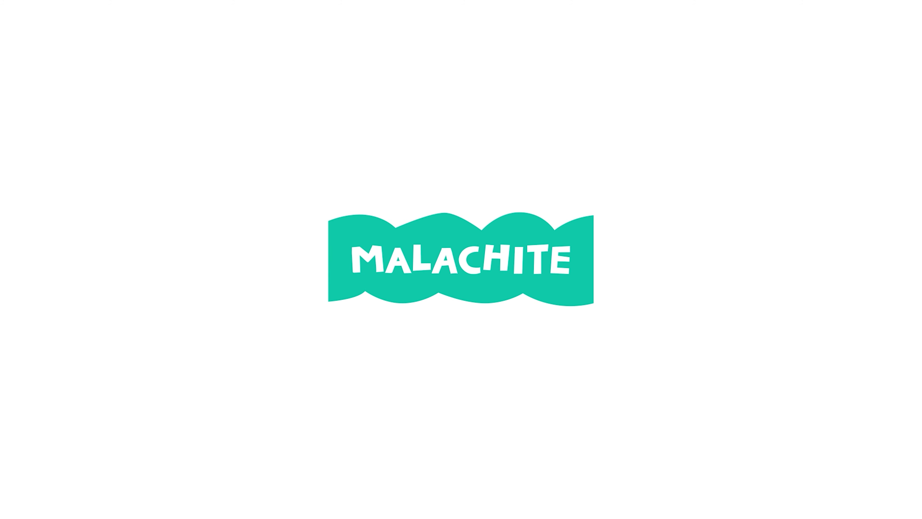
pyautogui.press('Escape')
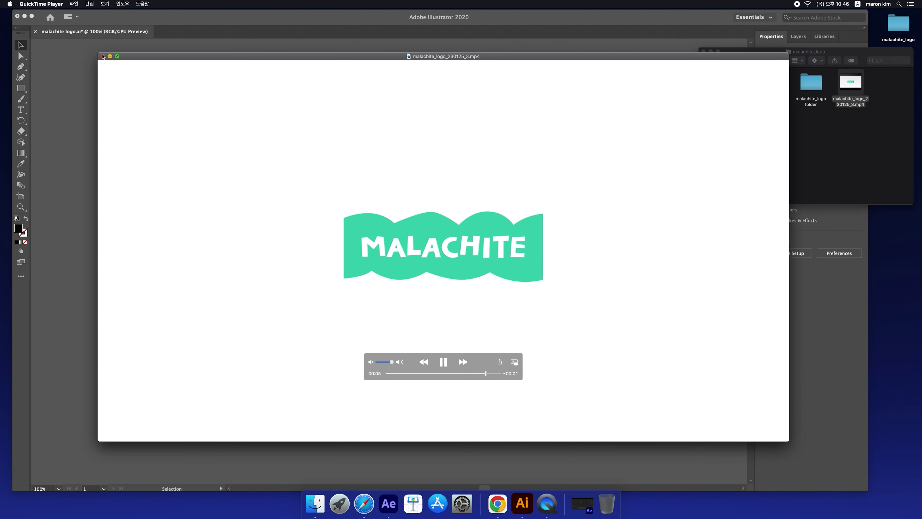
pyautogui.click(103, 57)
# - Back in Illustrator, move the two-line Korean brief text off the artboard, just above its upper edge
pyautogui.click(446, 174)
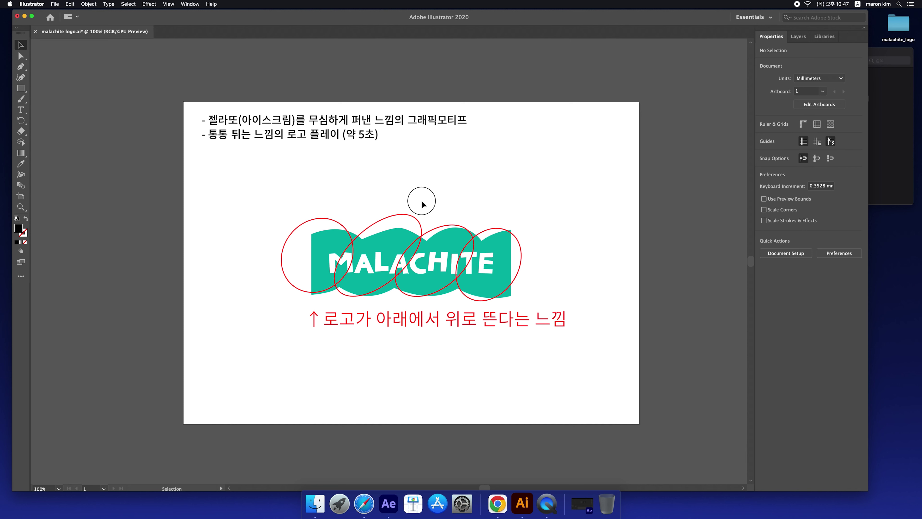
pyautogui.moveTo(293, 120); pyautogui.dragTo(289, 76)
pyautogui.click(362, 126)
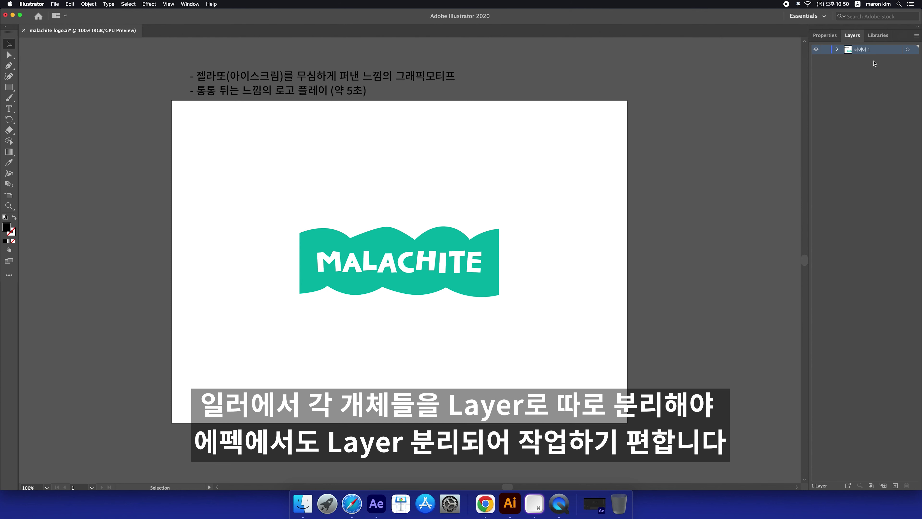
# - Rename the document's only layer as "logo"
pyautogui.click(329, 243)
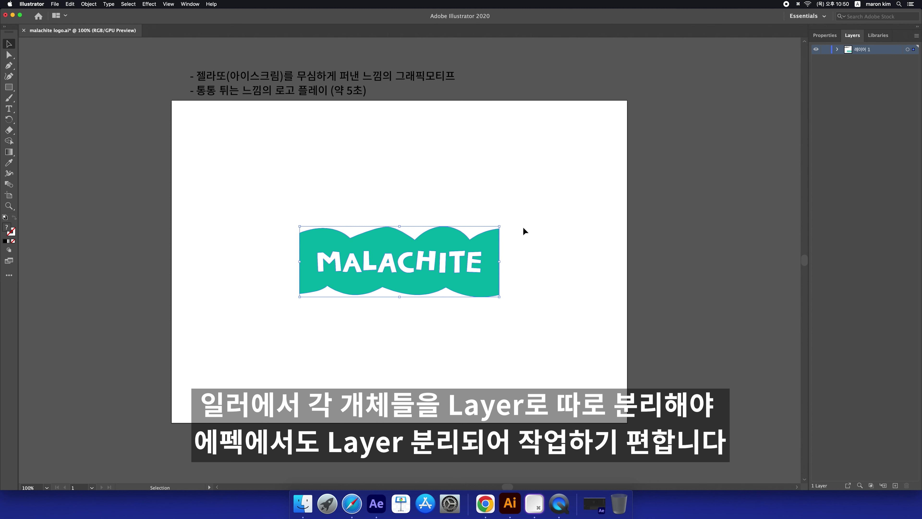
pyautogui.click(547, 215)
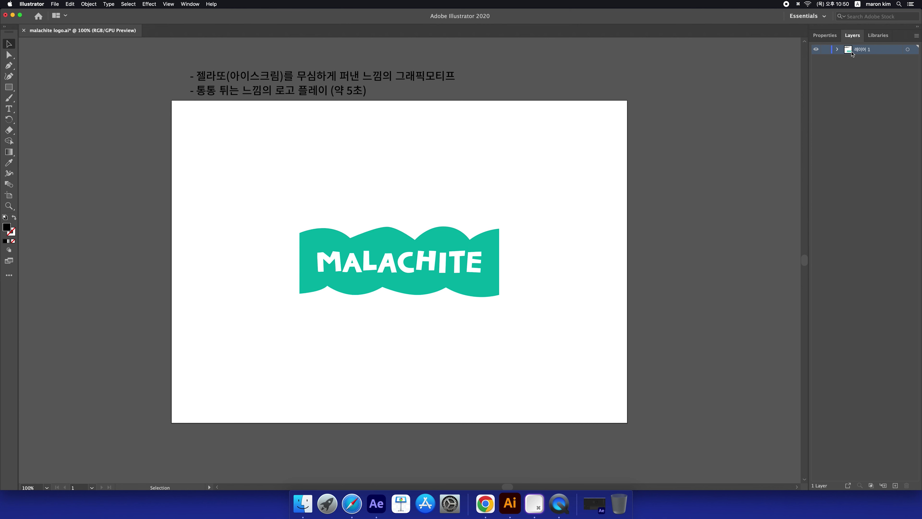
pyautogui.doubleClick(861, 51)
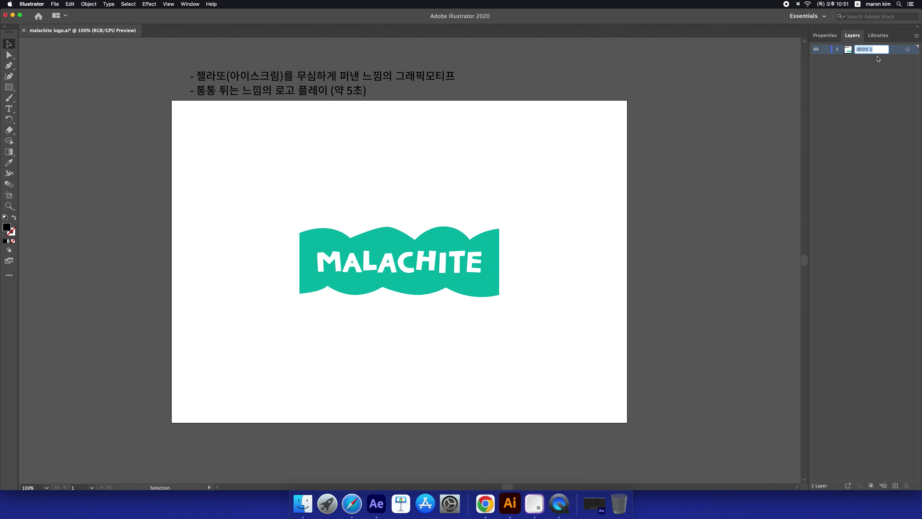
pyautogui.write('logo')
pyautogui.click(681, 179)
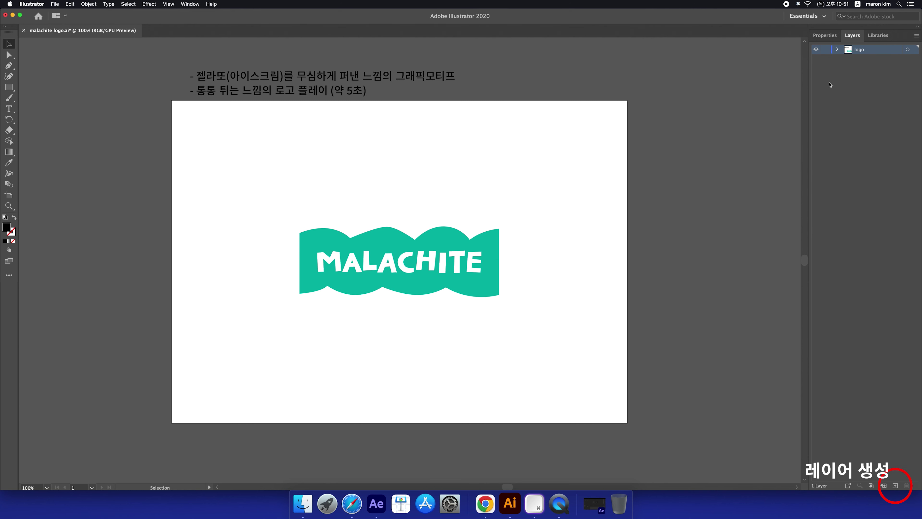
# - Add a second layer and paste a copy of the whole logo into it in place, with the original logo layer hidden
pyautogui.click(896, 486)
pyautogui.moveTo(222, 191); pyautogui.dragTo(583, 341)
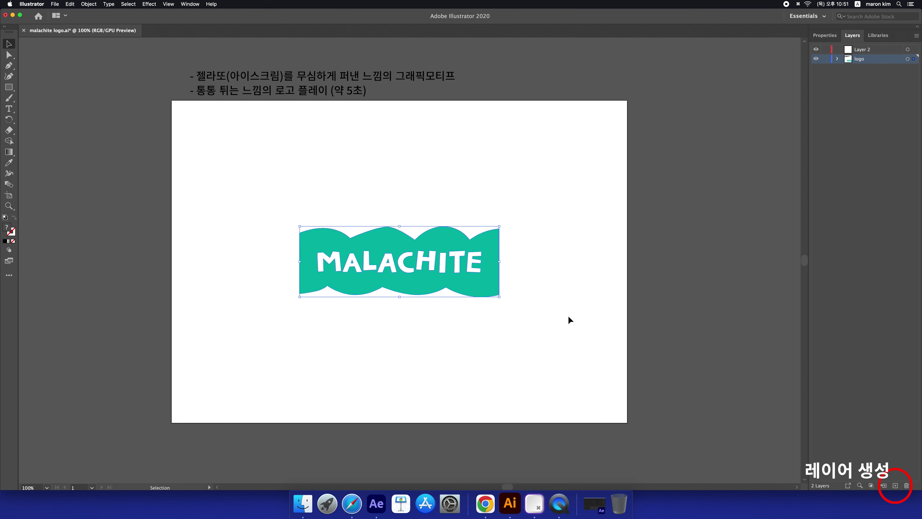
pyautogui.press('super+c')
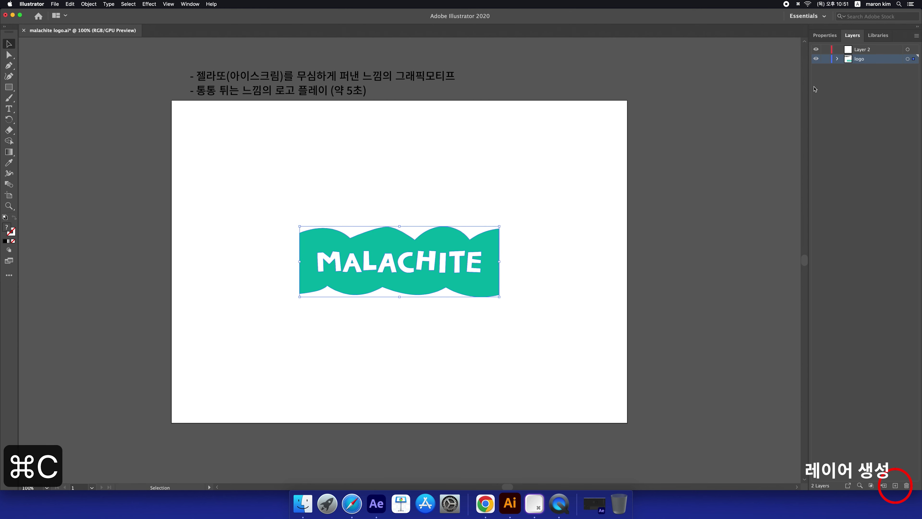
pyautogui.click(816, 59)
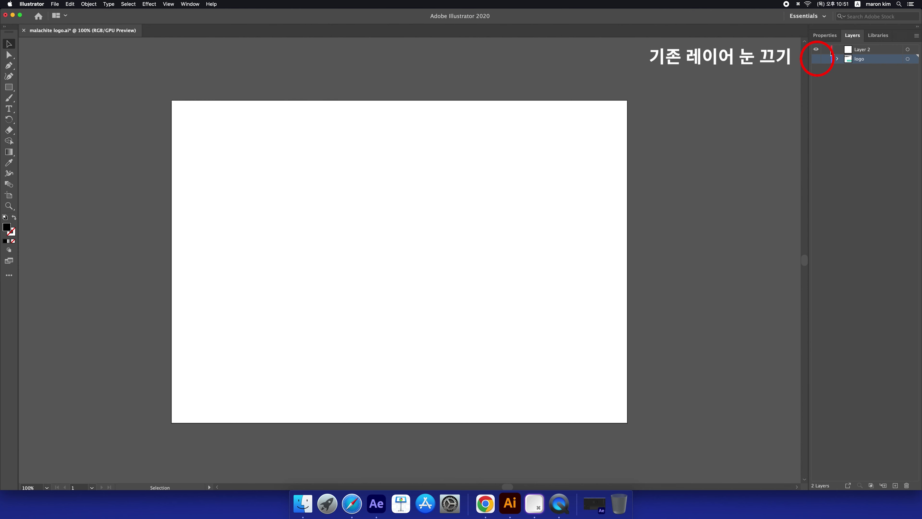
pyautogui.click(865, 51)
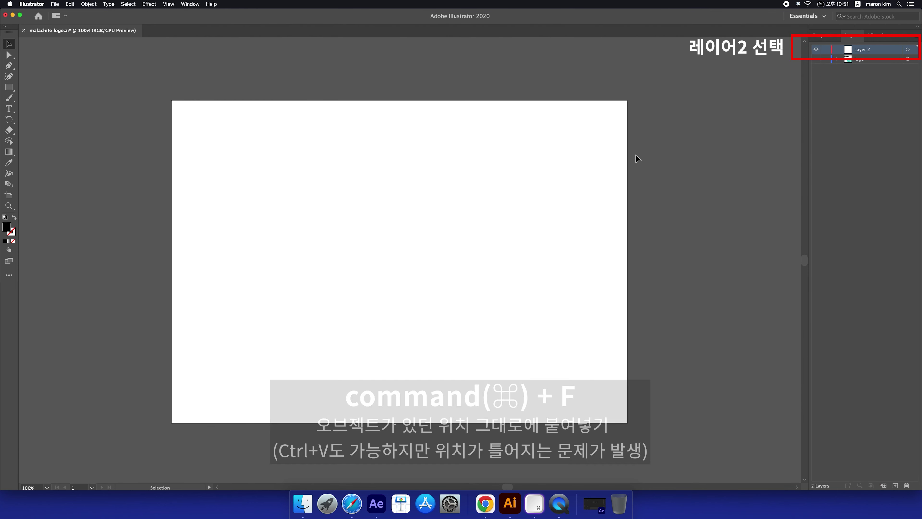
pyautogui.press('super+f')
pyautogui.press('v')
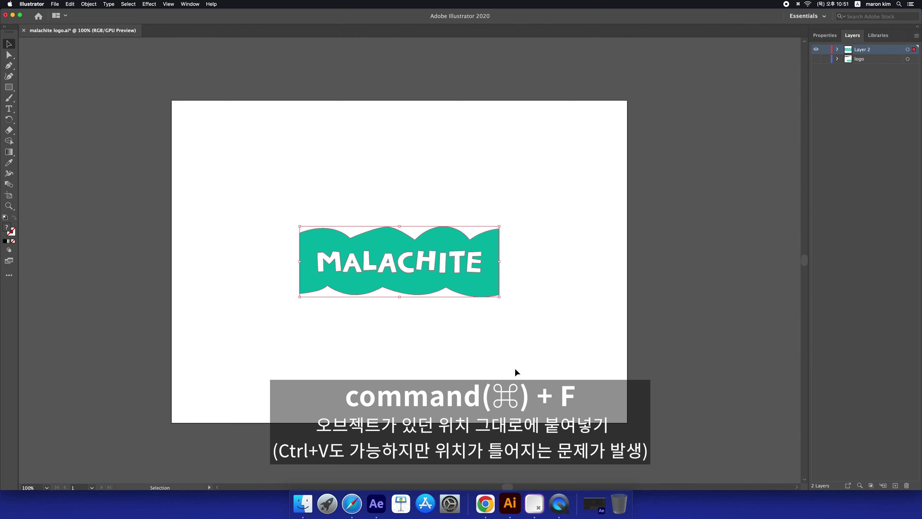
# - Compare the original logo with its copy by toggling both layers' visibility, ending with only Layer 2 shown
pyautogui.click(885, 96)
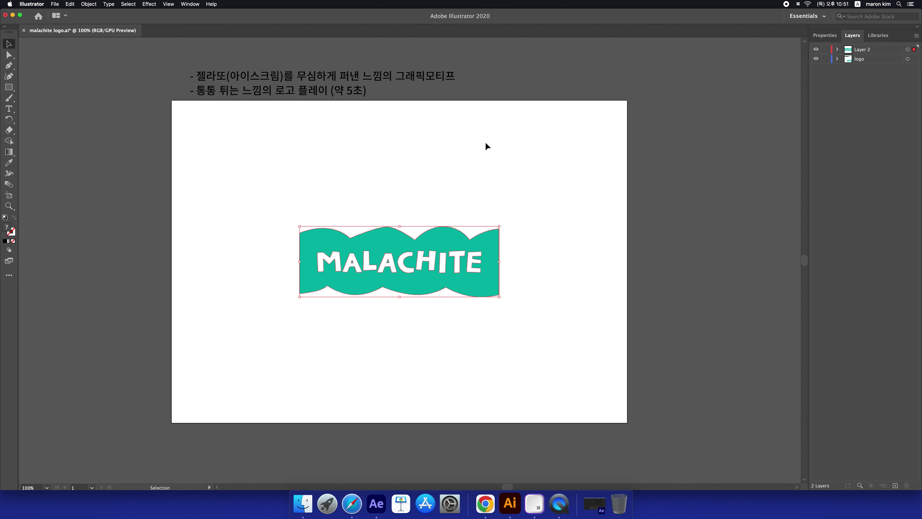
pyautogui.click(816, 49)
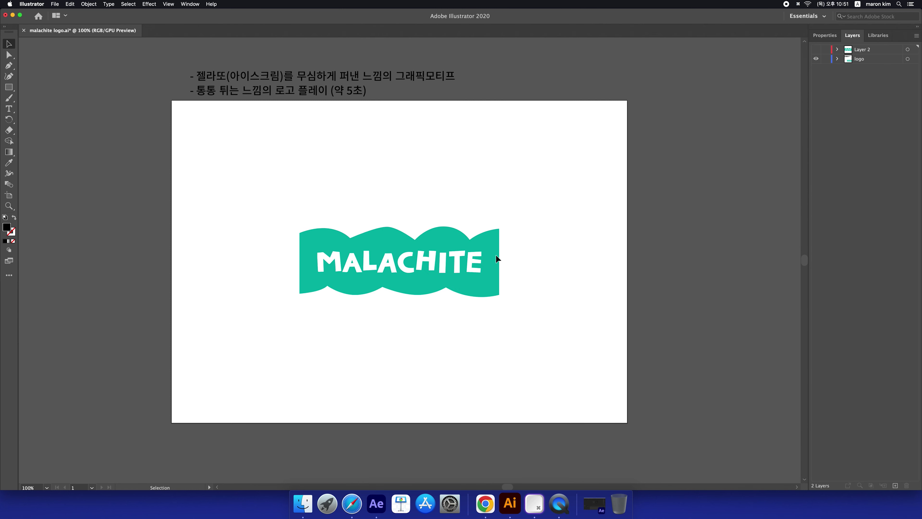
pyautogui.click(814, 50)
pyautogui.click(815, 59)
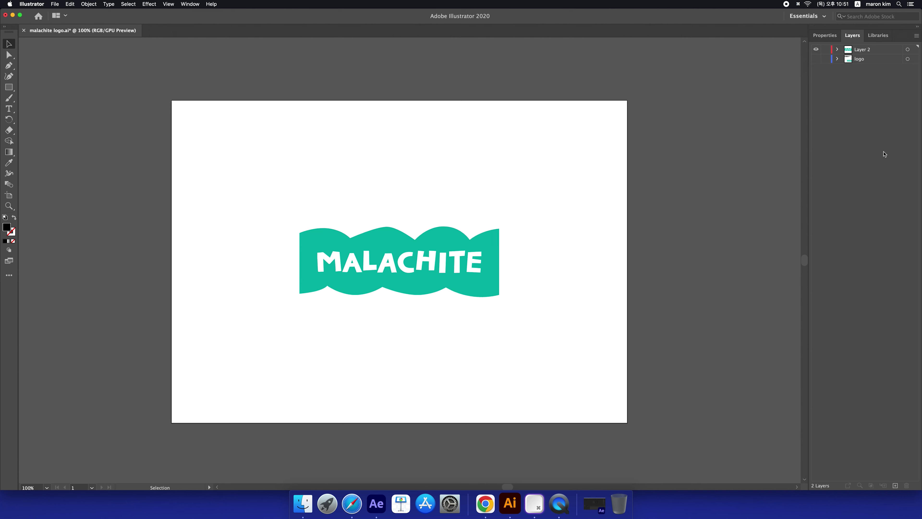
# - Add a new layer above Layer 2 and ungroup the logo copy on Layer 2
pyautogui.click(862, 50)
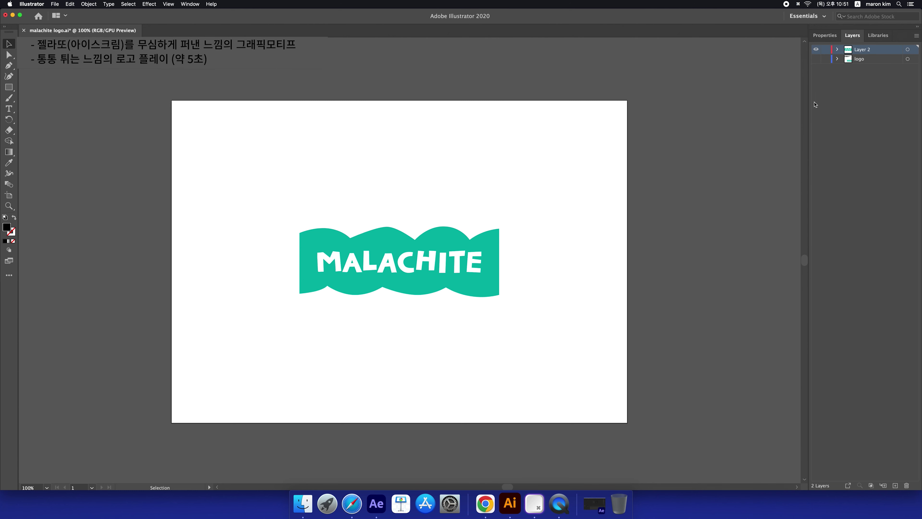
pyautogui.click(895, 486)
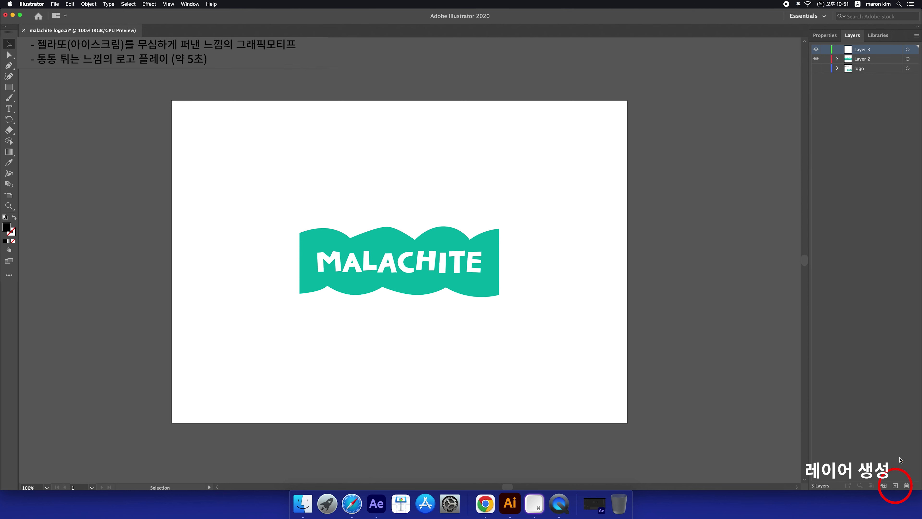
pyautogui.click(417, 262)
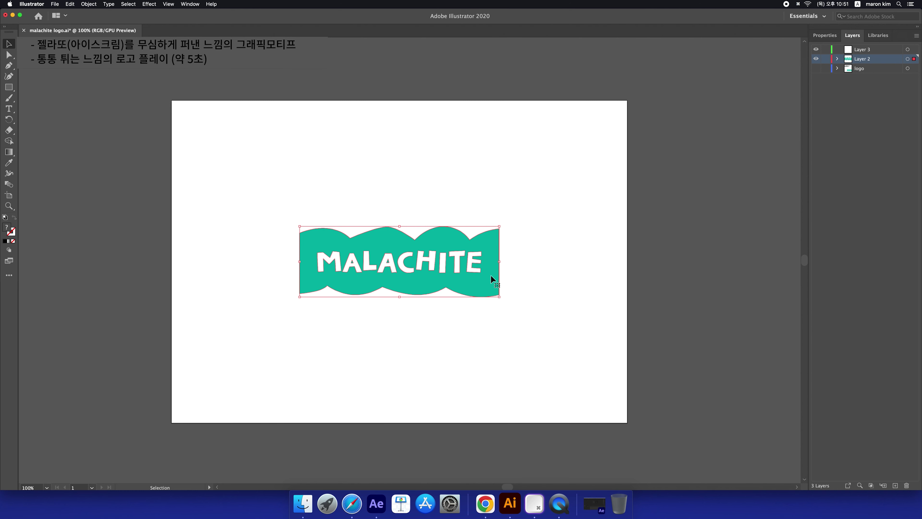
pyautogui.press('super+shift+g')
pyautogui.click(438, 316)
# - Cut the white MALACHITE lettering from Layer 2 and paste it in place on Layer 3
pyautogui.click(432, 261)
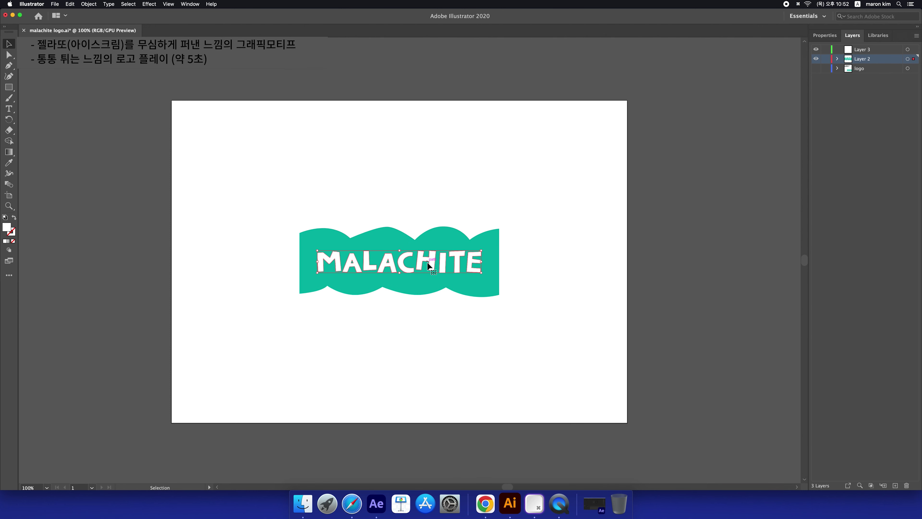
pyautogui.press('super+x')
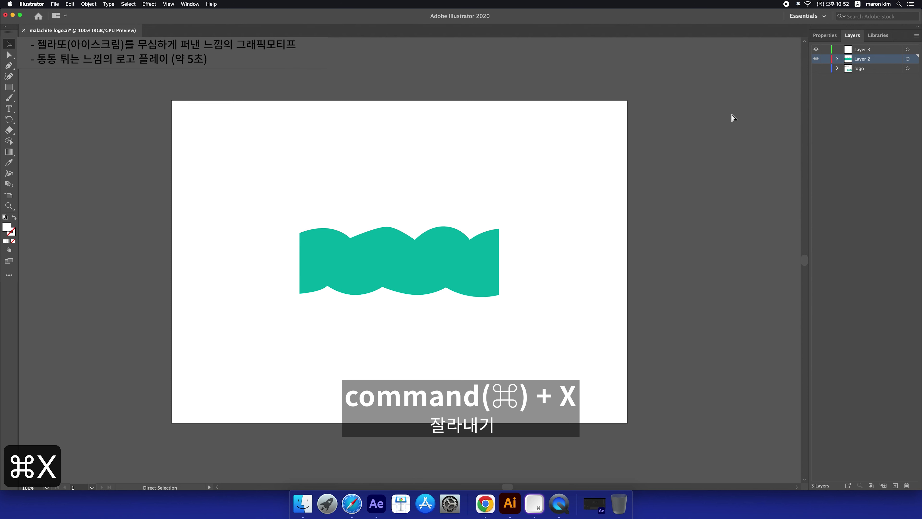
pyautogui.click(859, 51)
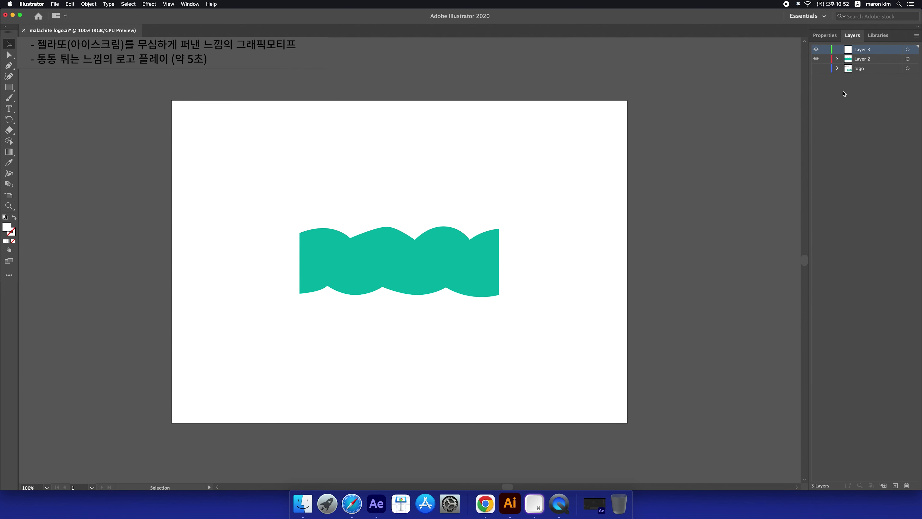
pyautogui.press('super+f')
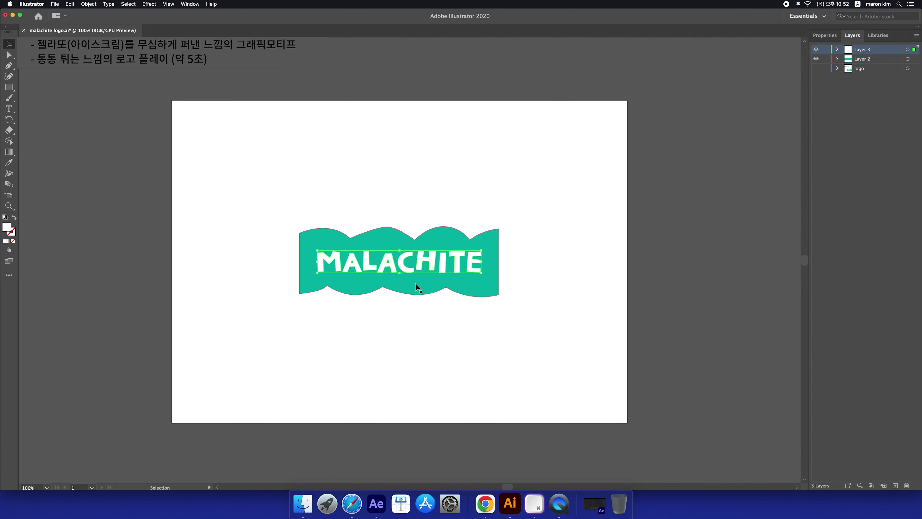
# - Rename Layer 3, which holds the lettering, as "logo type"
pyautogui.doubleClick(864, 51)
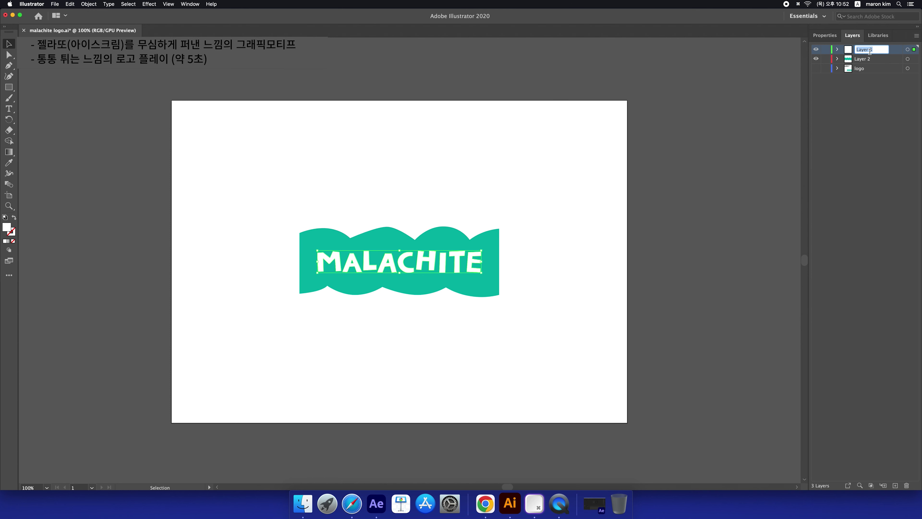
pyautogui.write('logo ')
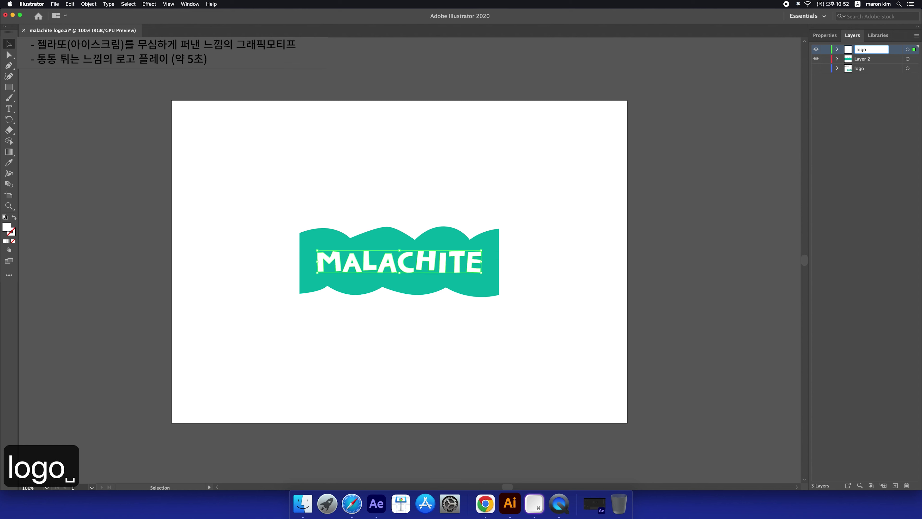
pyautogui.write('type')
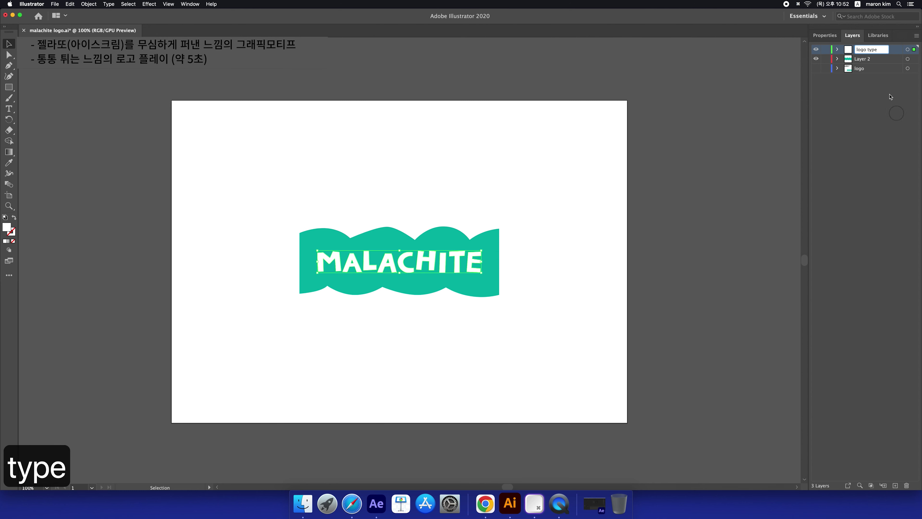
pyautogui.click(895, 112)
# - Move Layer 2 with the green wavy shape above the logo type layer in the stacking order
pyautogui.click(863, 60)
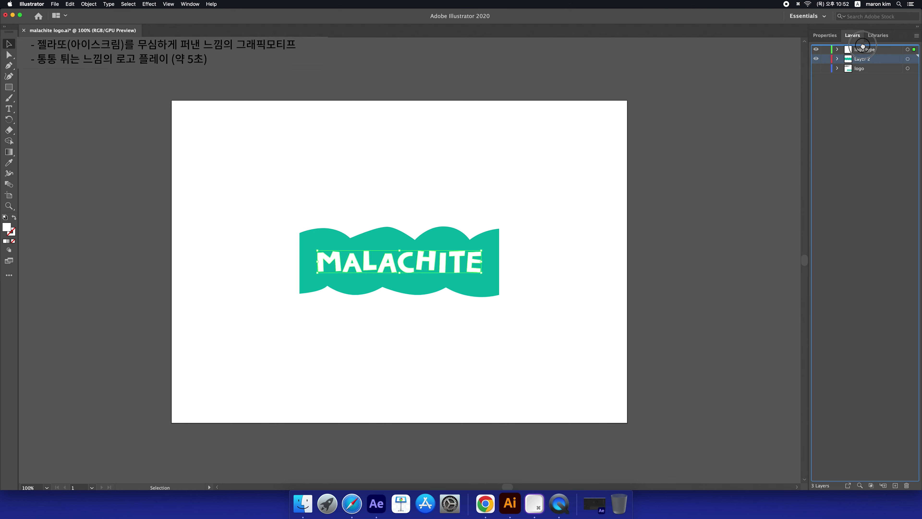
pyautogui.moveTo(863, 47); pyautogui.dragTo(863, 48)
pyautogui.click(577, 239)
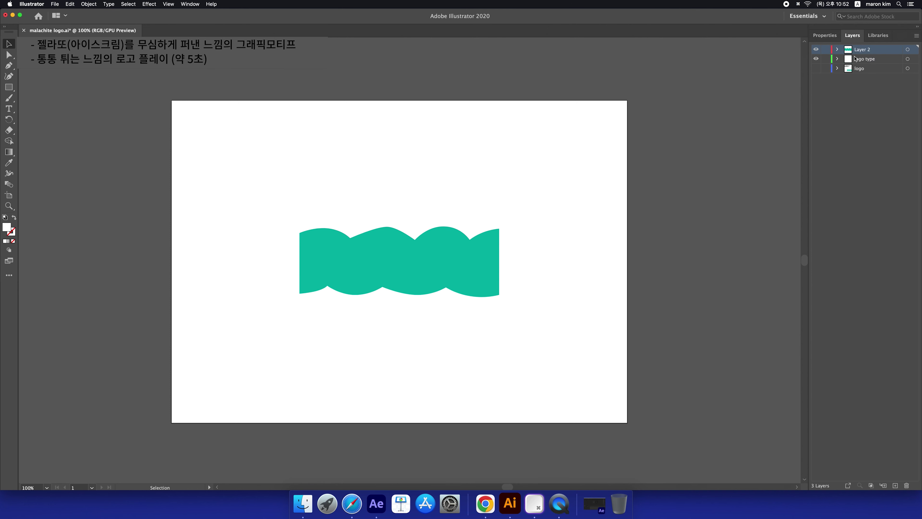
# - Use the Eraser to cut two diagonal strips through the green shape between its first and second bumps
pyautogui.click(338, 254)
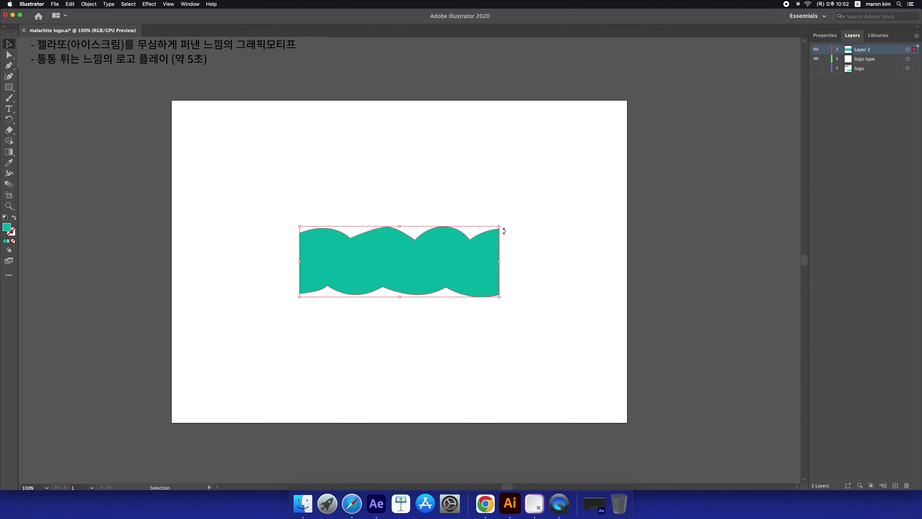
pyautogui.hscroll(-1, 442, 238)
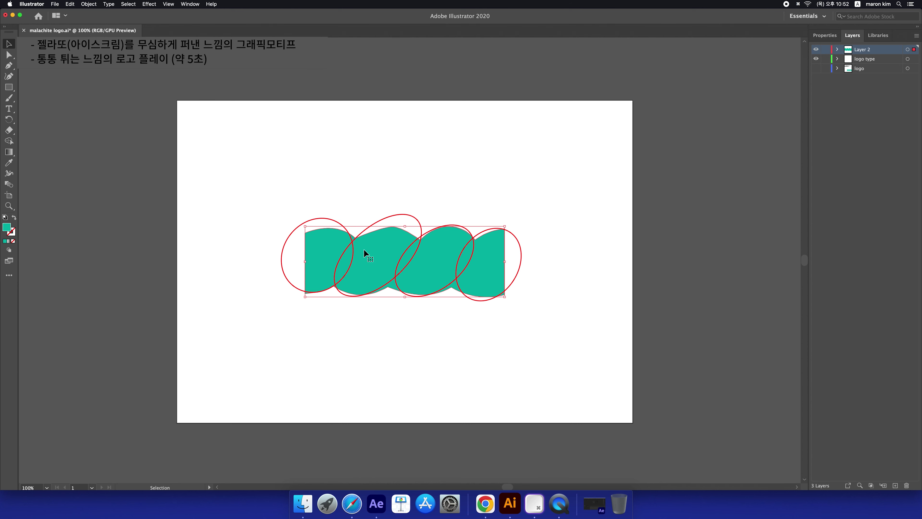
pyautogui.scroll(4, 364, 252)
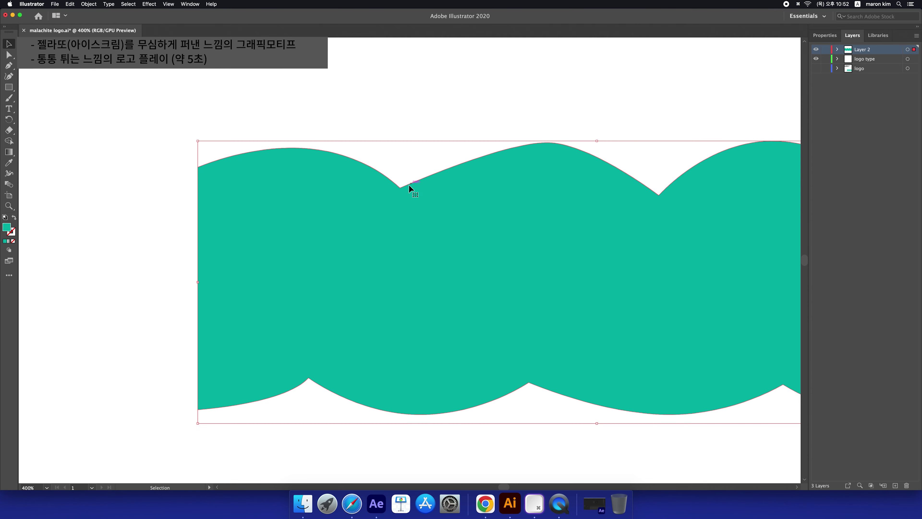
pyautogui.hotkey('shift', 'e')
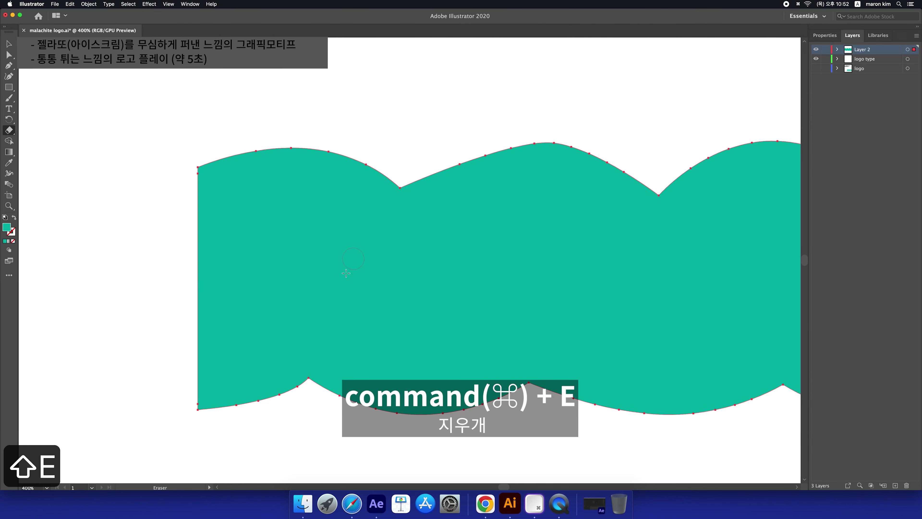
pyautogui.moveTo(314, 389)
pyautogui.mouseDown()
pyautogui.moveTo(436, 245)
pyautogui.moveTo(451, 143)
pyautogui.mouseUp()
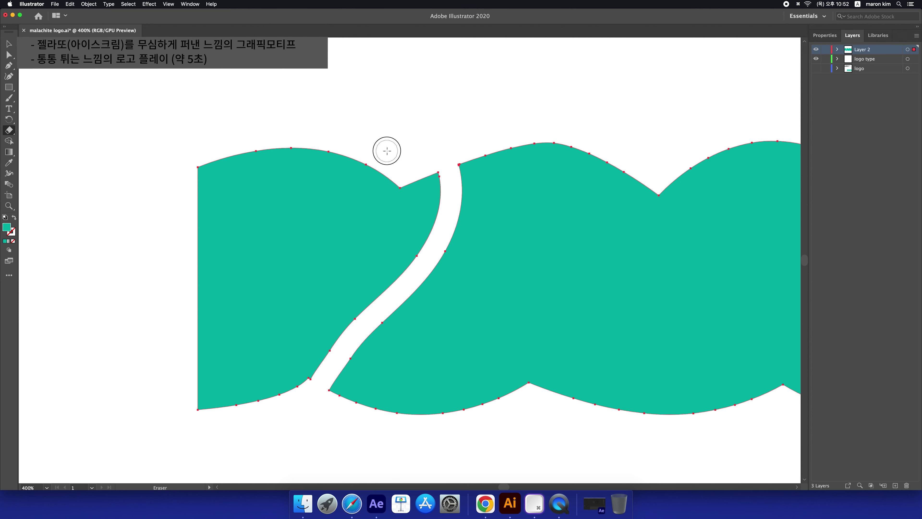
pyautogui.moveTo(401, 173)
pyautogui.mouseDown()
pyautogui.moveTo(402, 196)
pyautogui.moveTo(350, 277)
pyautogui.moveTo(283, 362)
pyautogui.mouseUp()
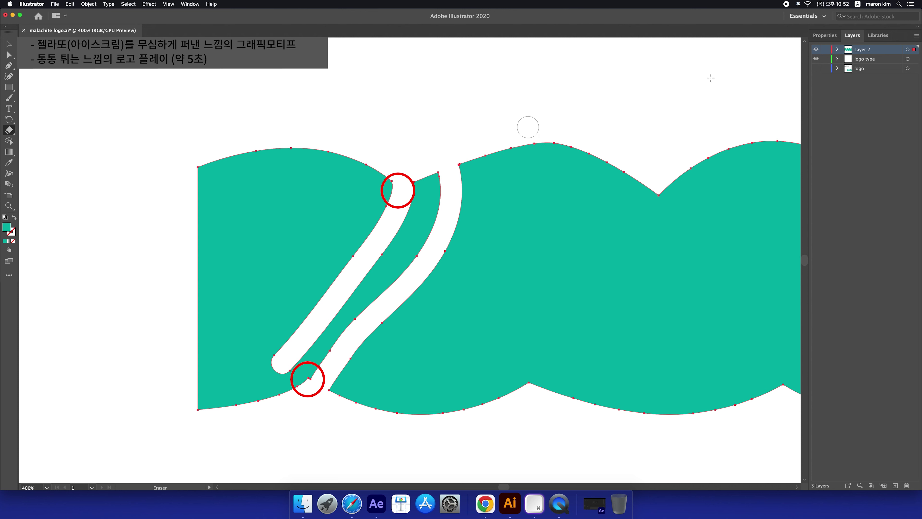
# - Show the original logo layer beneath the erased green shape
pyautogui.click(816, 68)
pyautogui.click(817, 69)
pyautogui.click(816, 69)
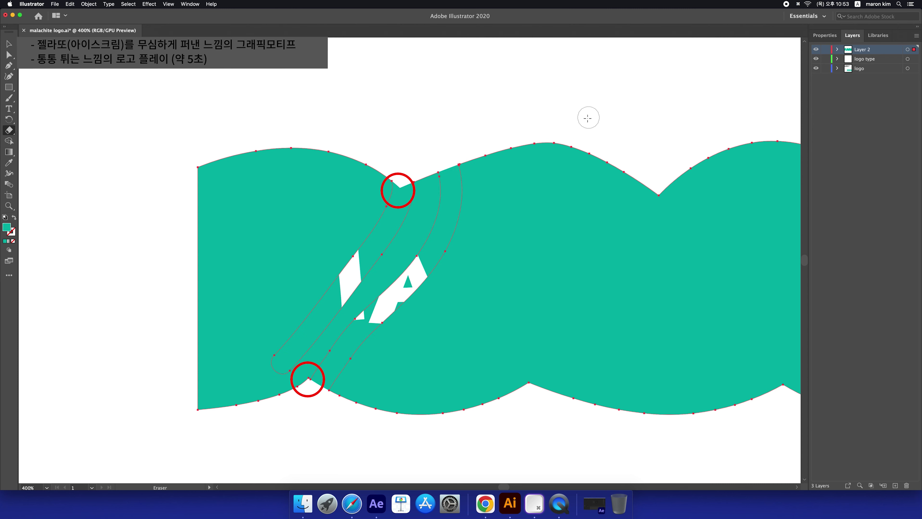
# - Undo the trial Eraser strips on the green shape and the display of the original logo layer
pyautogui.press('super+z')
pyautogui.press('super+z')
pyautogui.press('super+z')
pyautogui.press('super+z')
pyautogui.press('super+z')
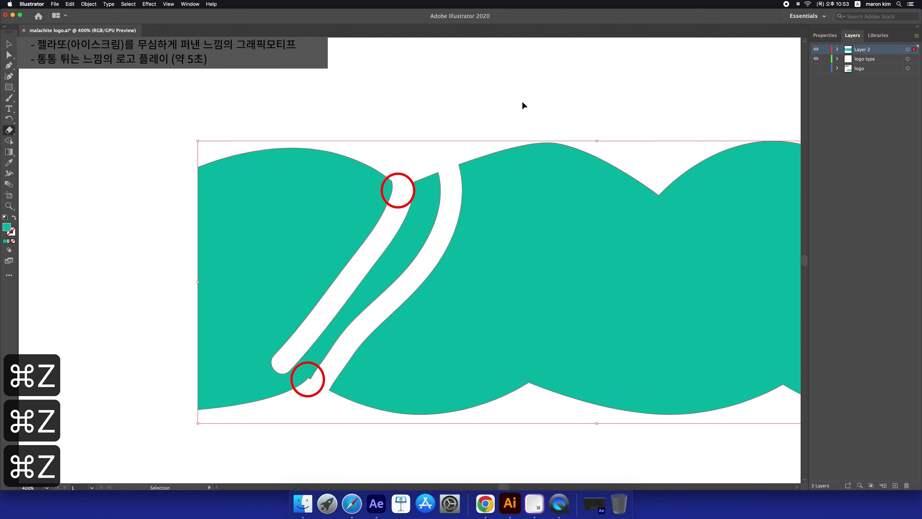
pyautogui.press('super+z')
pyautogui.press('super+z')
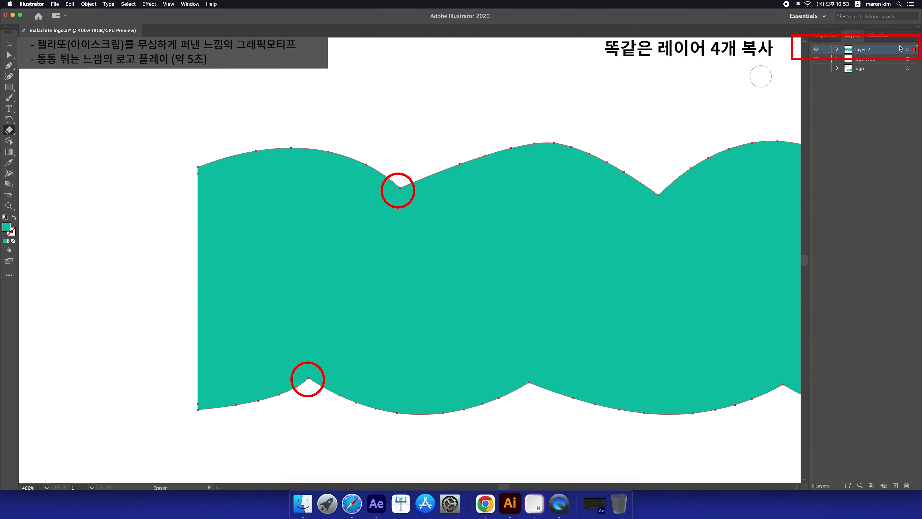
# - Create three new layers above Layer 2
pyautogui.click(895, 485)
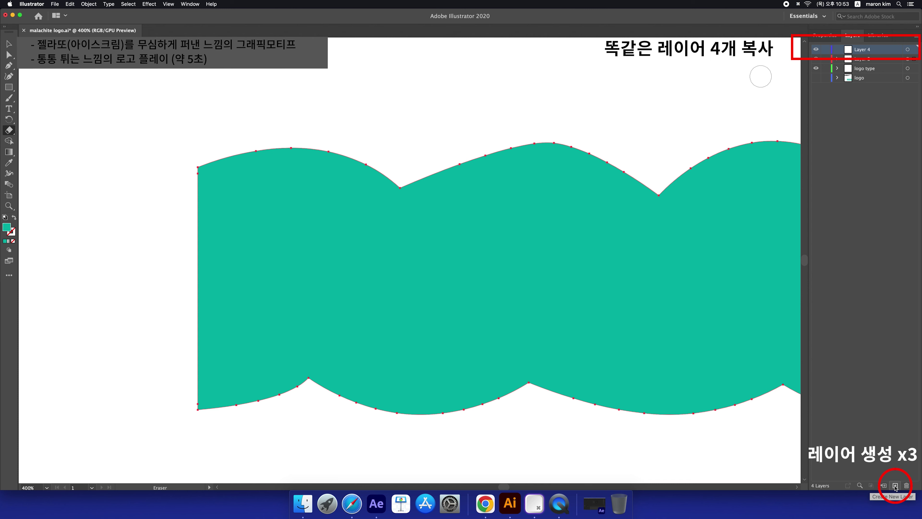
pyautogui.click(895, 486)
pyautogui.click(895, 485)
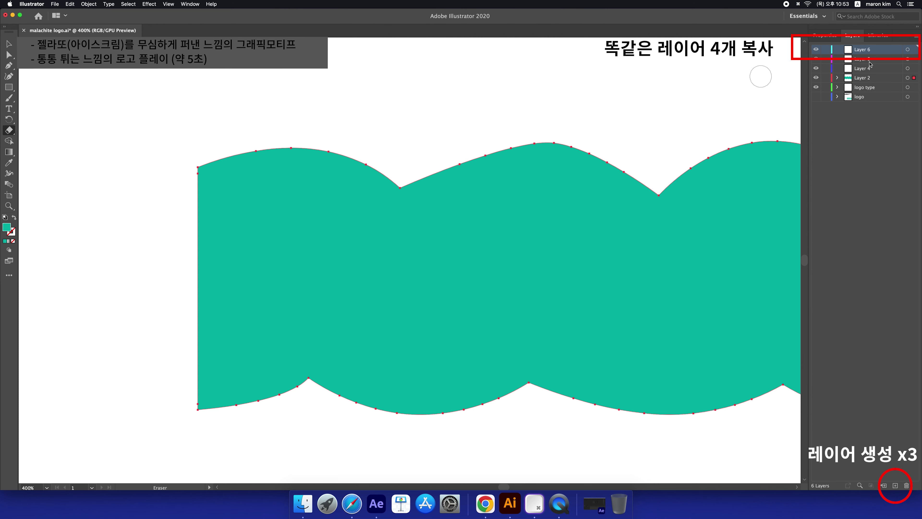
# - Copy the green shape from Layer 2, paste it in place onto Layer 4, and hide the layers beneath it
pyautogui.click(866, 79)
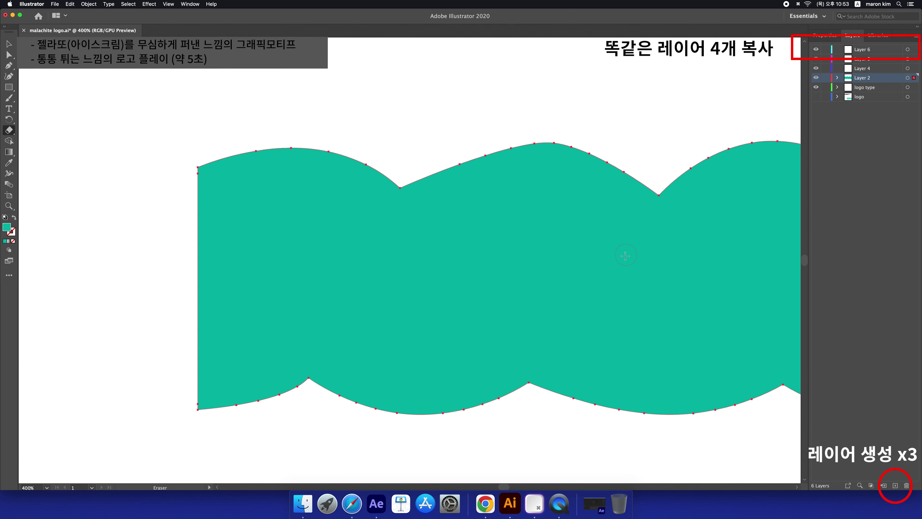
pyautogui.press('v')
pyautogui.press('a')
pyautogui.press('super+c')
pyautogui.click(864, 67)
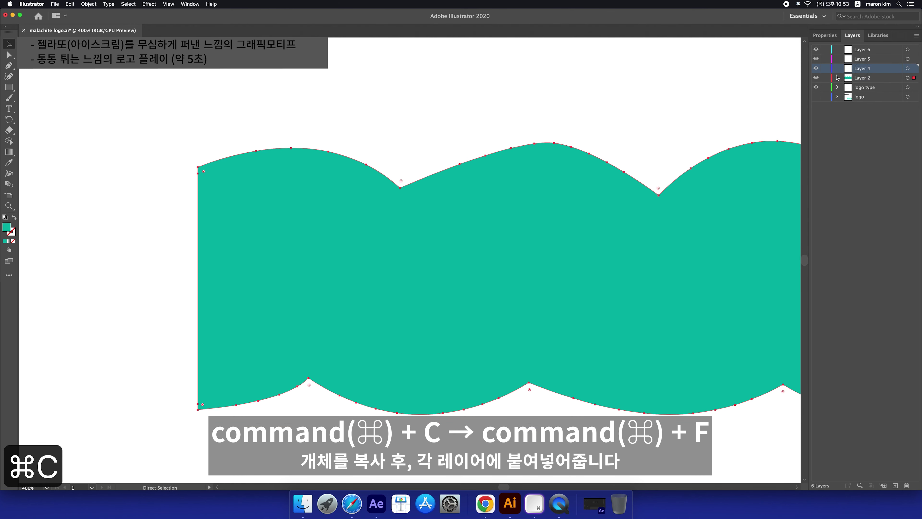
pyautogui.moveTo(816, 78); pyautogui.dragTo(816, 87)
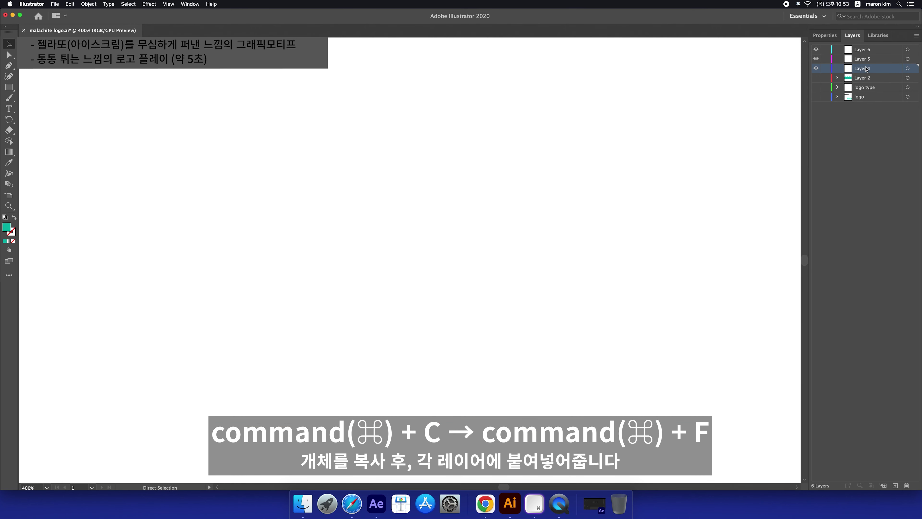
pyautogui.press('super+f')
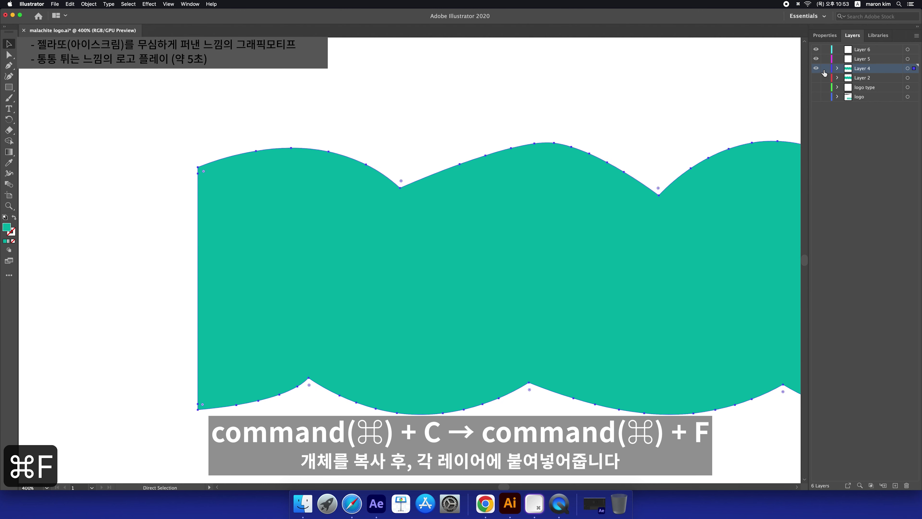
pyautogui.press('v')
pyautogui.press('super+z')
# - Paste the copied green shape in place onto Layer 5 and Layer 6, hiding each layer once filled
pyautogui.click(868, 60)
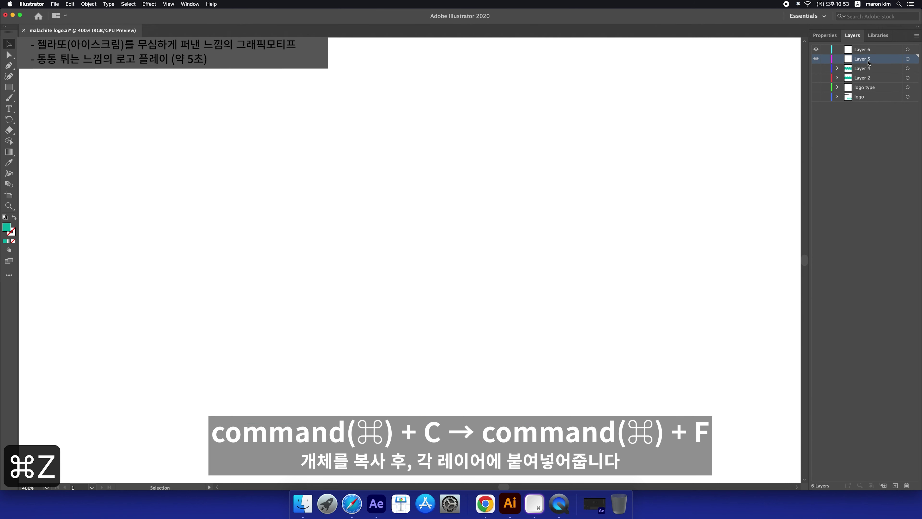
pyautogui.press('super+f')
pyautogui.click(816, 59)
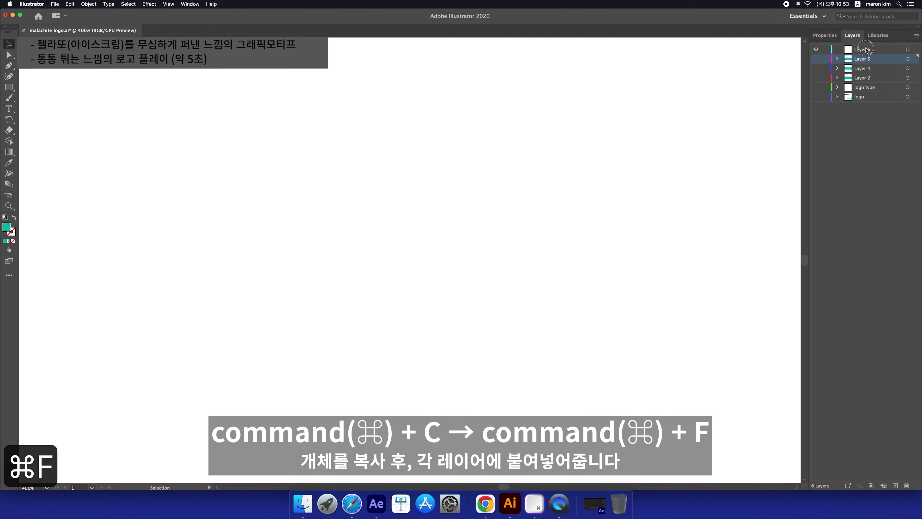
pyautogui.click(871, 49)
pyautogui.press('super+f')
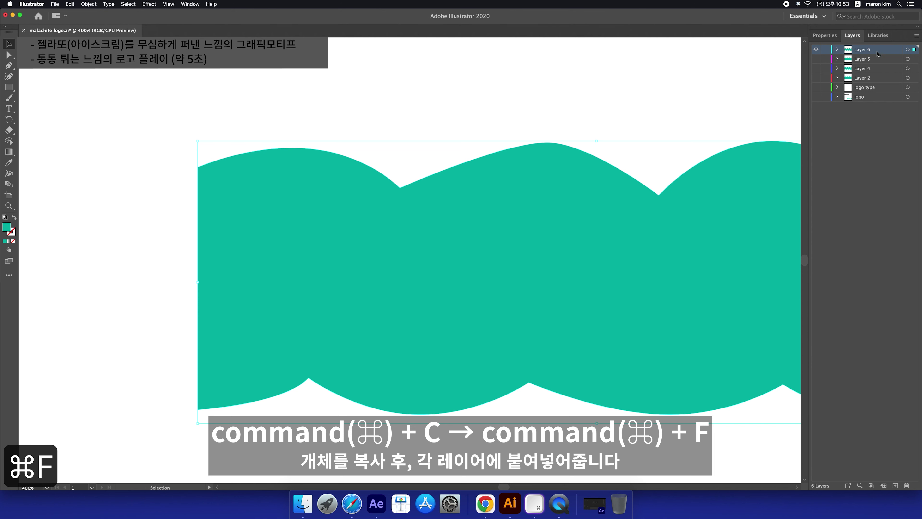
pyautogui.click(816, 49)
# - Show Layer 2 and erase a curved strip through its green shape from the first lower notch to the first upper notch
pyautogui.click(816, 77)
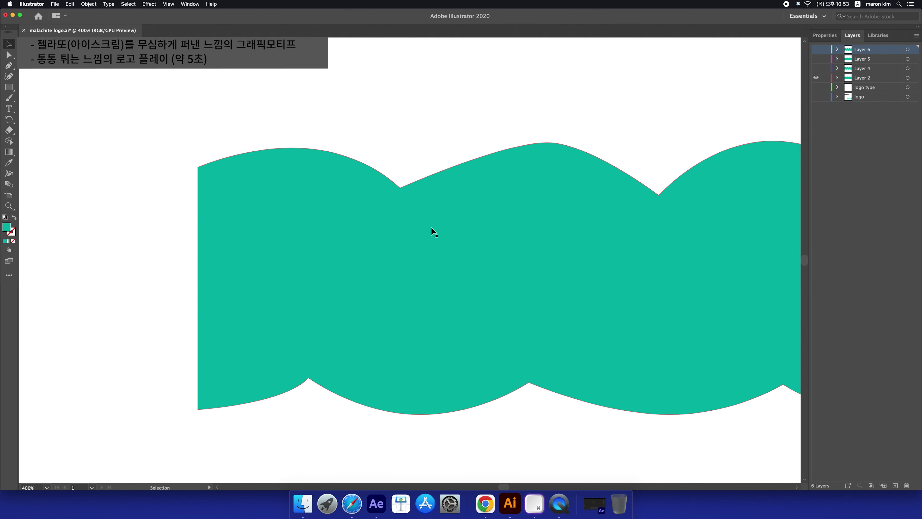
pyautogui.press('v')
pyautogui.click(477, 259)
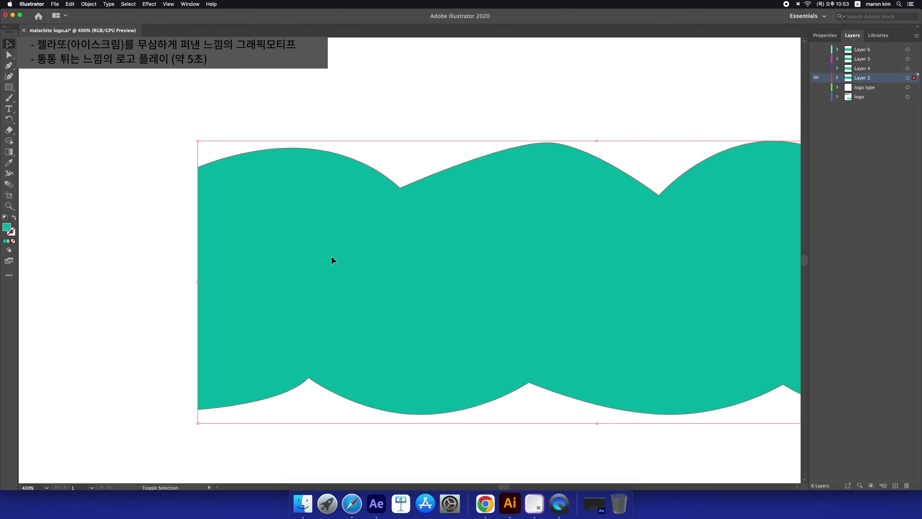
pyautogui.hotkey('shift', 'e')
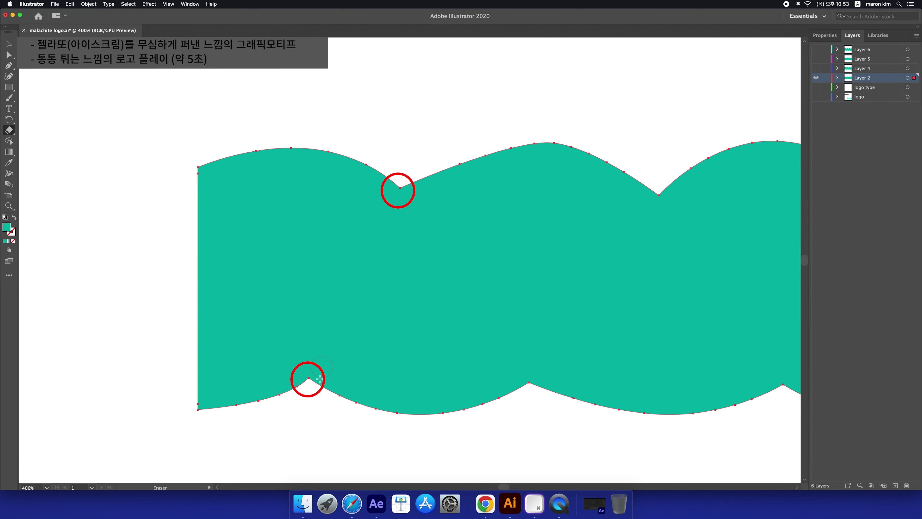
pyautogui.moveTo(317, 393)
pyautogui.mouseDown()
pyautogui.moveTo(372, 342)
pyautogui.moveTo(410, 271)
pyautogui.moveTo(422, 225)
pyautogui.moveTo(418, 190)
pyautogui.moveTo(399, 161)
pyautogui.mouseUp()
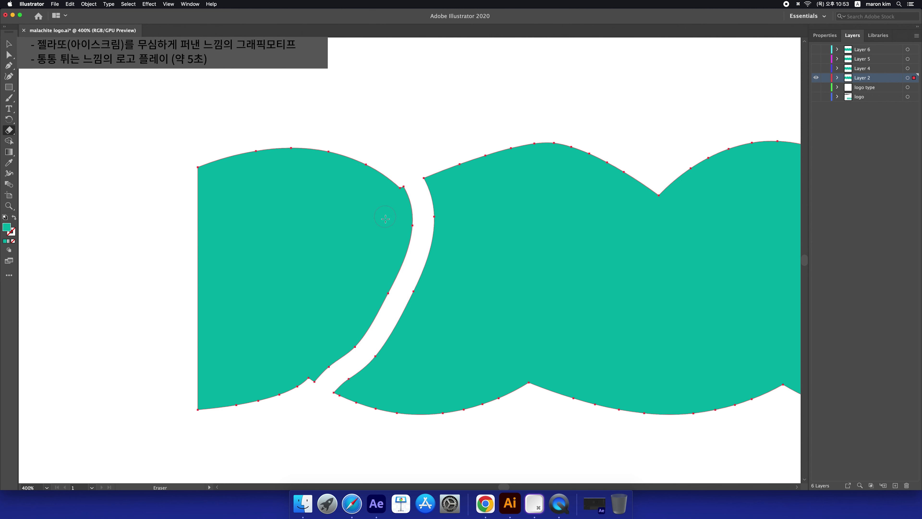
# - Delete the large green piece after the erased strip, keeping only the first scoop on Layer 2
pyautogui.press('a')
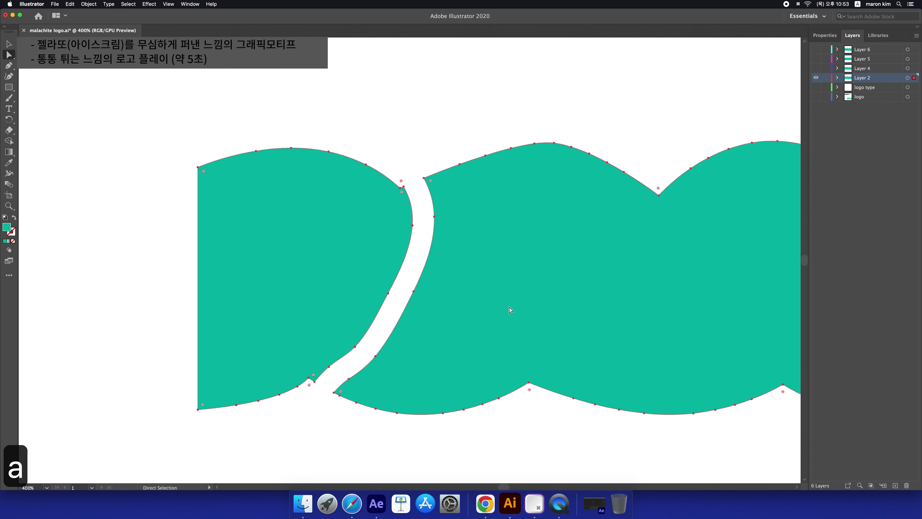
pyautogui.click(545, 329)
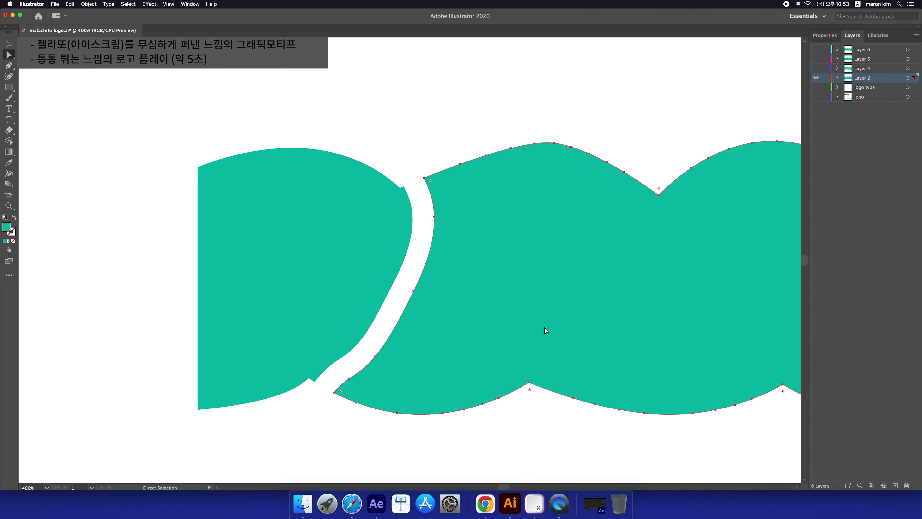
pyautogui.press('BackSpace')
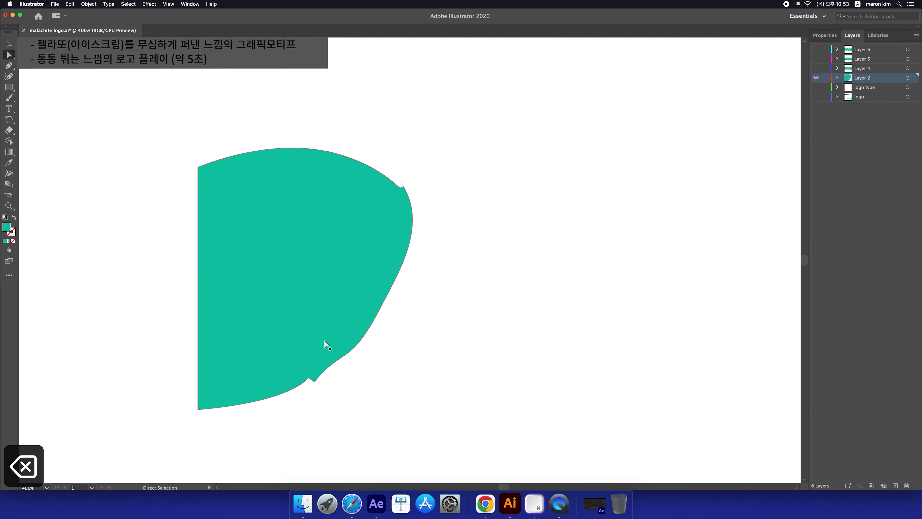
# - Move the protruding anchor point at the first scoop's lower notch inward to flatten the spike
pyautogui.moveTo(333, 339); pyautogui.dragTo(354, 340)
pyautogui.scroll(-3, 354, 339)
pyautogui.scroll(5, 351, 341)
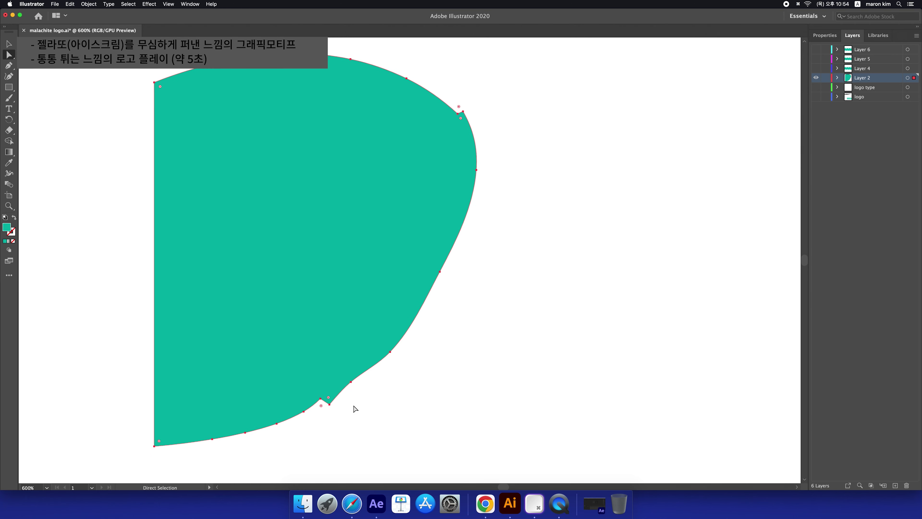
pyautogui.press('a')
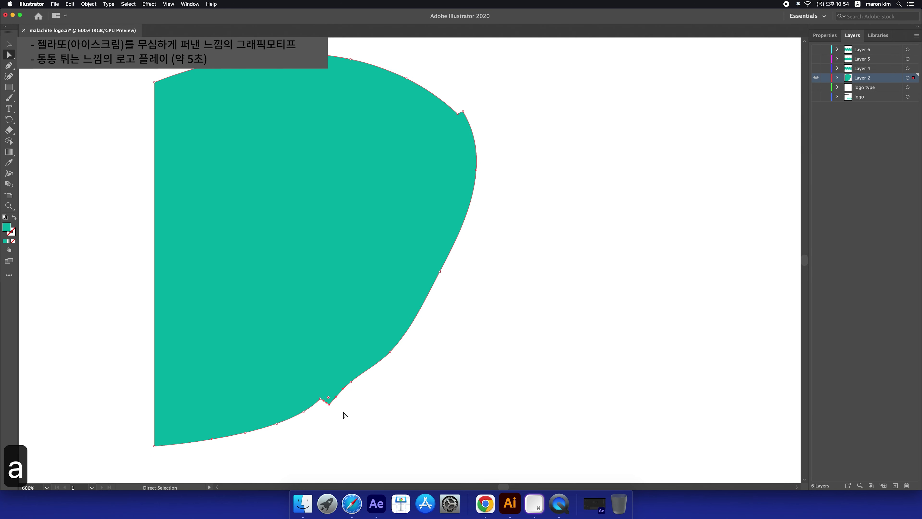
pyautogui.click(331, 393)
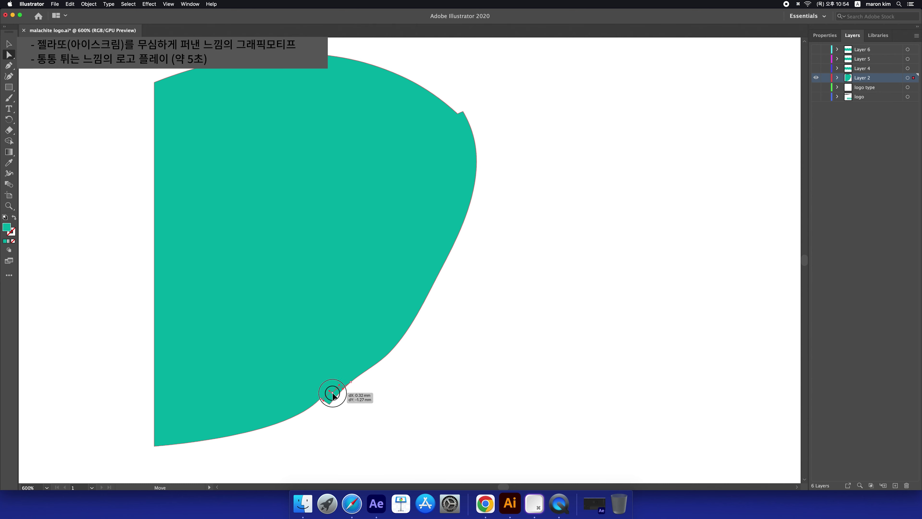
# - Reshape the first scoop's upper corner by moving the cut's anchor point down into the curve, leaving the notch point in place
pyautogui.moveTo(463, 112); pyautogui.dragTo(471, 181)
pyautogui.click(459, 113)
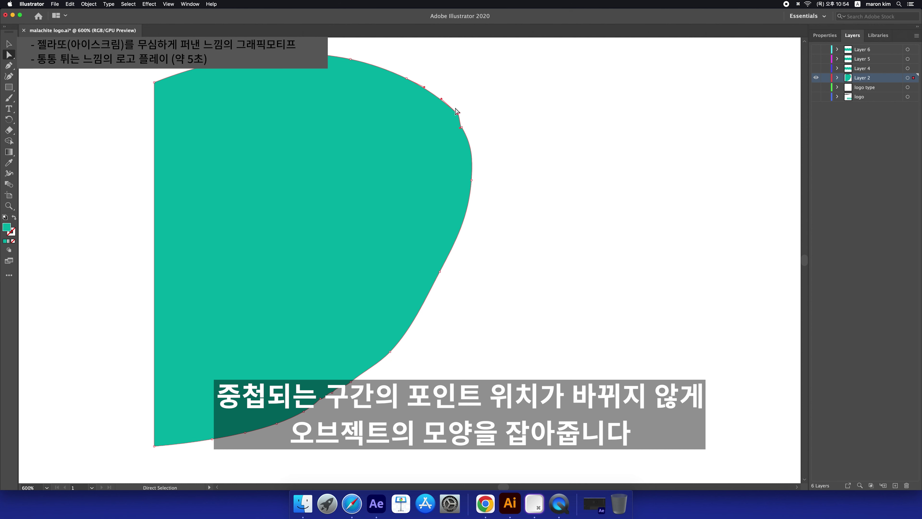
pyautogui.click(460, 115)
pyautogui.moveTo(462, 125); pyautogui.dragTo(468, 131)
# - Adjust the anchor points beside the first scoop's lower notch so the cut edge flows smoothly from the notch
pyautogui.click(332, 393)
pyautogui.click(329, 392)
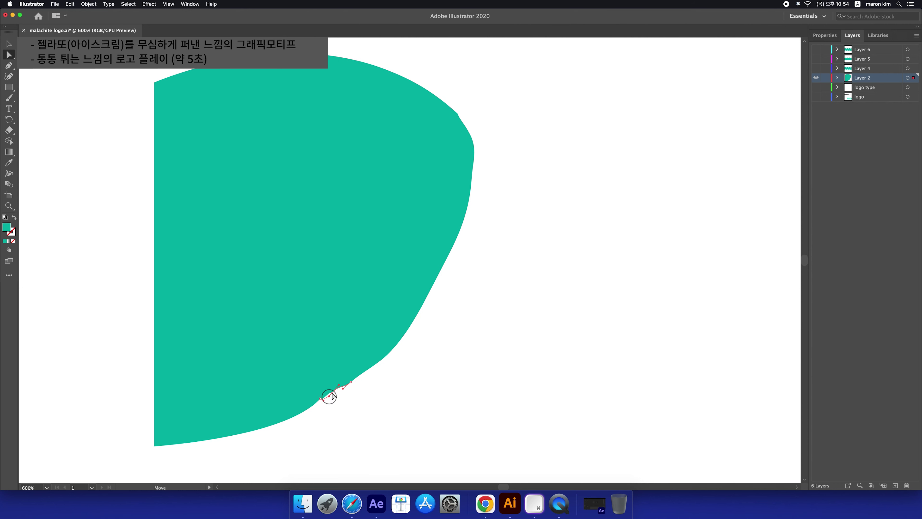
pyautogui.moveTo(339, 387)
pyautogui.mouseDown()
pyautogui.moveTo(360, 378)
pyautogui.moveTo(326, 398)
pyautogui.mouseUp()
pyautogui.click(321, 399)
pyautogui.click(331, 393)
pyautogui.moveTo(332, 393); pyautogui.dragTo(340, 387)
pyautogui.click(618, 268)
pyautogui.click(366, 261)
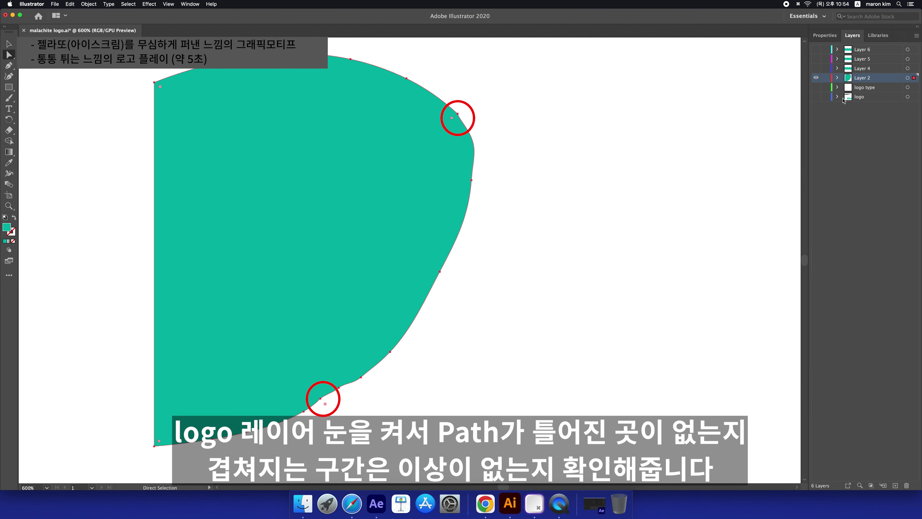
# - Compare the first scoop's path and its two notch points against the original logo layer, hiding that layer again when done
pyautogui.click(816, 97)
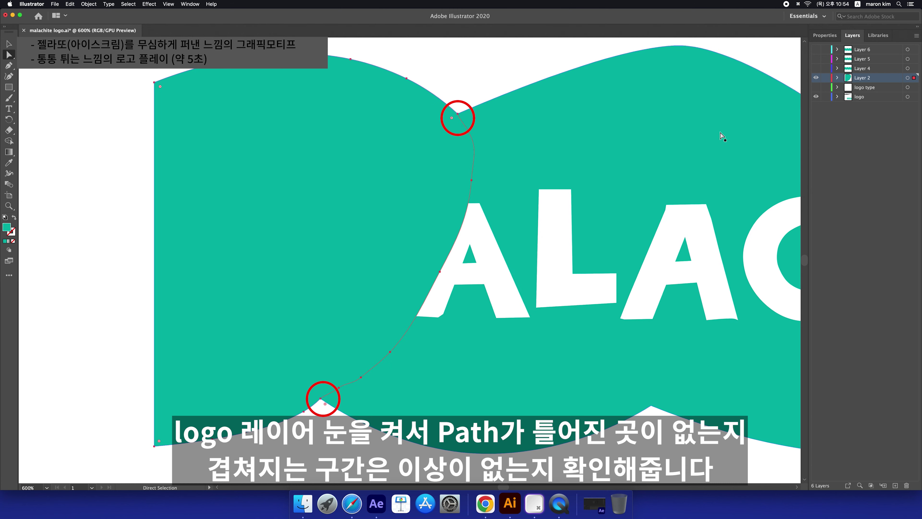
pyautogui.click(815, 97)
pyautogui.click(815, 98)
pyautogui.click(816, 98)
pyautogui.click(816, 97)
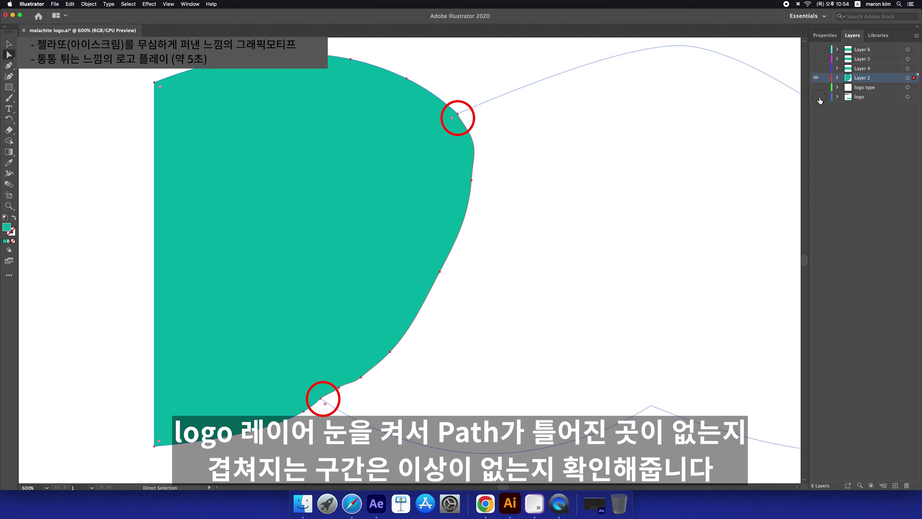
pyautogui.click(816, 96)
pyautogui.click(816, 96)
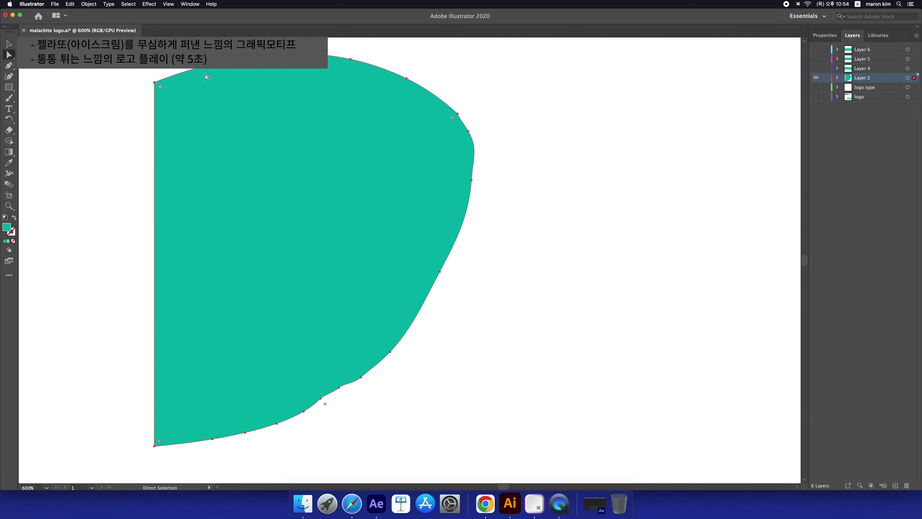
# - Hide Layer 2, show Layer 4 in preview, and erase a curved strip through its green shape between the first and second bumps
pyautogui.click(817, 78)
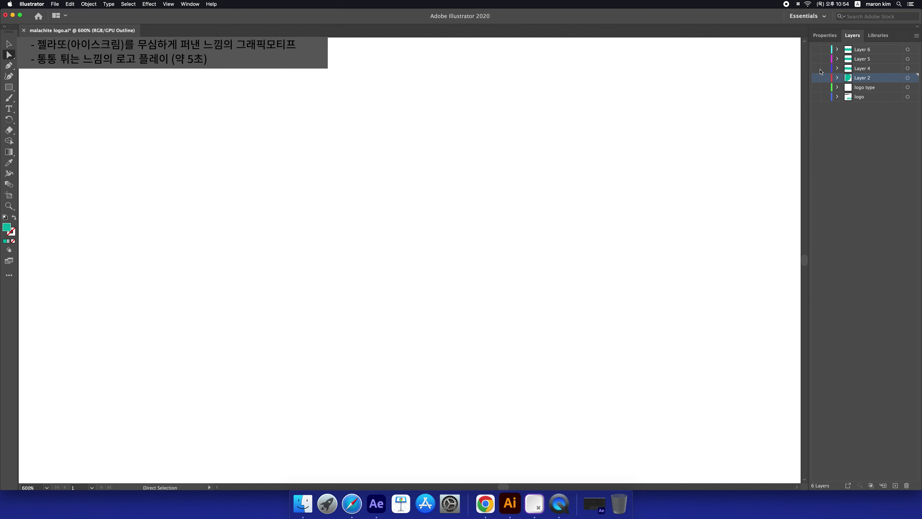
pyautogui.click(817, 68)
pyautogui.press('super+y')
pyautogui.press('space')
pyautogui.moveTo(551, 199); pyautogui.dragTo(424, 199)
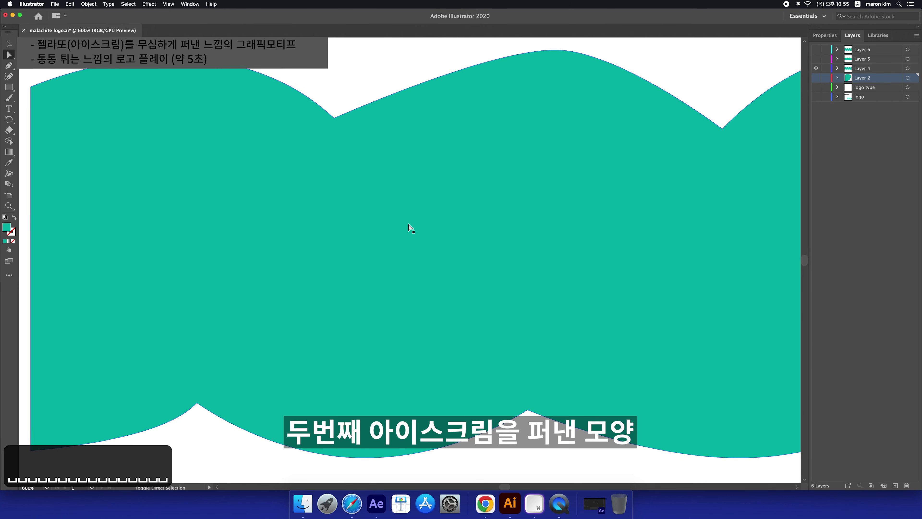
pyautogui.hotkey('shift', 'e')
pyautogui.moveTo(178, 423)
pyautogui.mouseDown()
pyautogui.moveTo(177, 278)
pyautogui.moveTo(236, 174)
pyautogui.moveTo(298, 109)
pyautogui.moveTo(346, 78)
pyautogui.mouseUp()
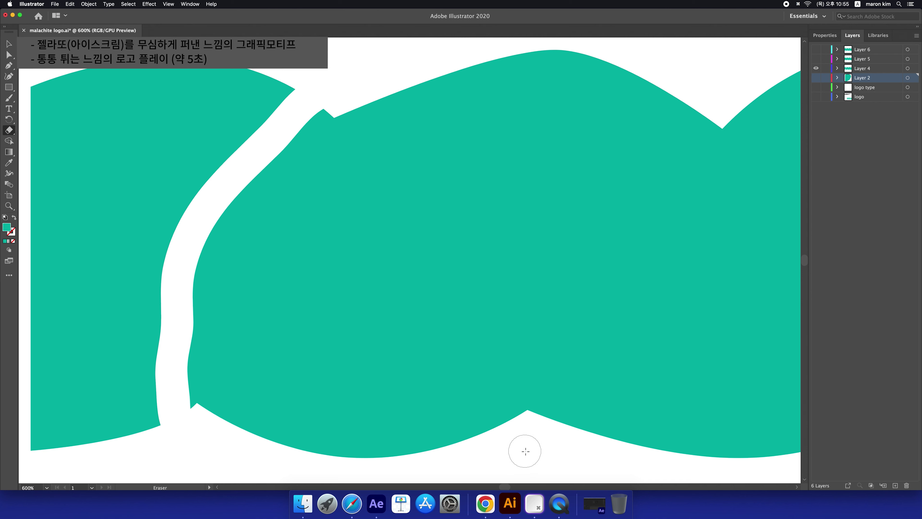
pyautogui.moveTo(547, 423)
pyautogui.mouseDown()
pyautogui.moveTo(634, 359)
pyautogui.moveTo(741, 225)
pyautogui.moveTo(755, 138)
pyautogui.moveTo(661, 80)
pyautogui.mouseUp()
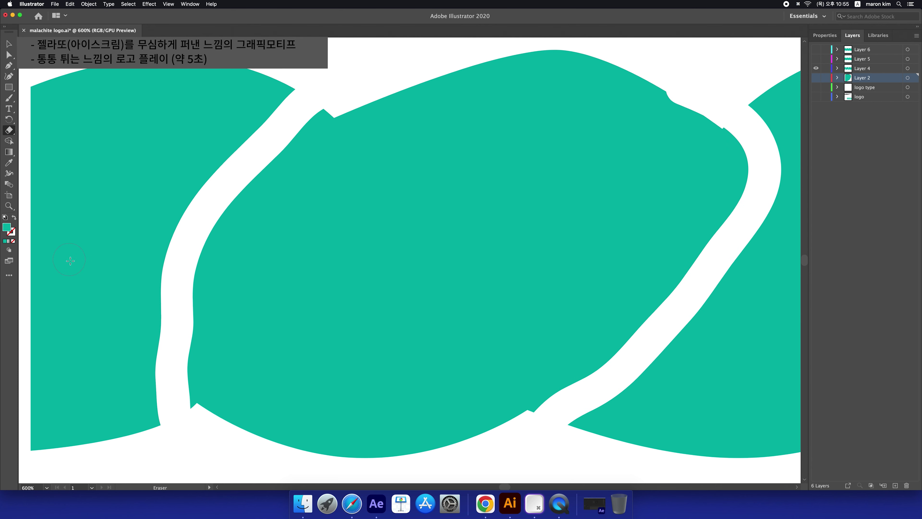
pyautogui.press('super+z')
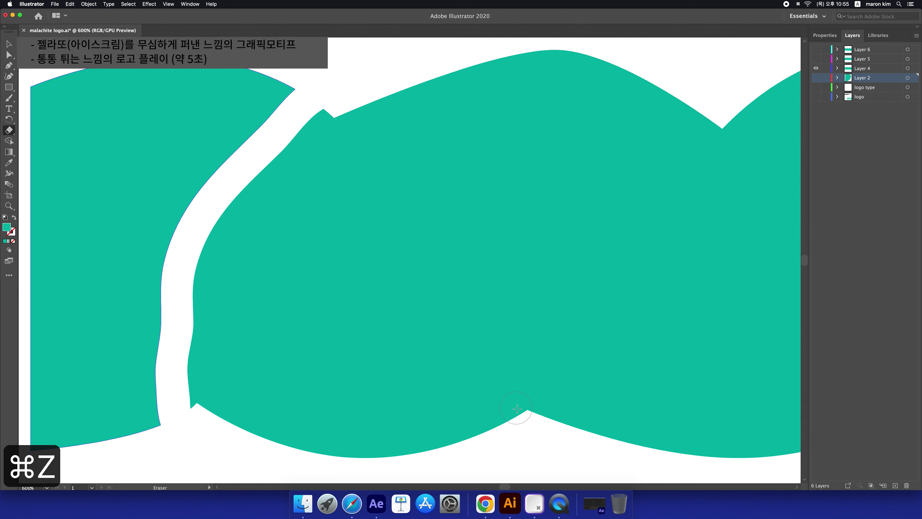
pyautogui.moveTo(535, 430)
pyautogui.mouseDown()
pyautogui.moveTo(674, 326)
pyautogui.moveTo(753, 161)
pyautogui.moveTo(754, 124)
pyautogui.moveTo(742, 101)
pyautogui.mouseUp()
pyautogui.press('super+z')
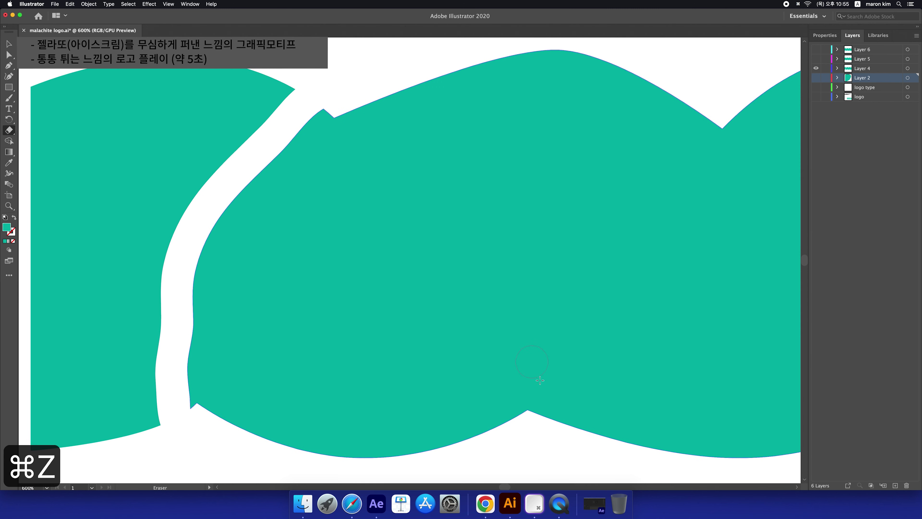
# - Erase a curved strip through Layer 4's green shape between the second and third bumps, from lower notch to upper notch
pyautogui.moveTo(533, 431)
pyautogui.mouseDown()
pyautogui.moveTo(594, 389)
pyautogui.moveTo(726, 260)
pyautogui.moveTo(753, 161)
pyautogui.moveTo(751, 130)
pyautogui.moveTo(726, 93)
pyautogui.mouseUp()
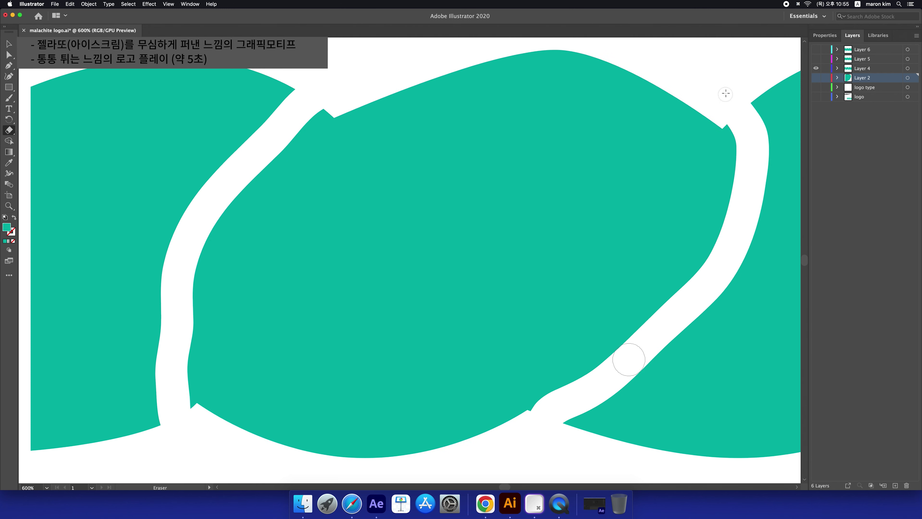
pyautogui.press('a')
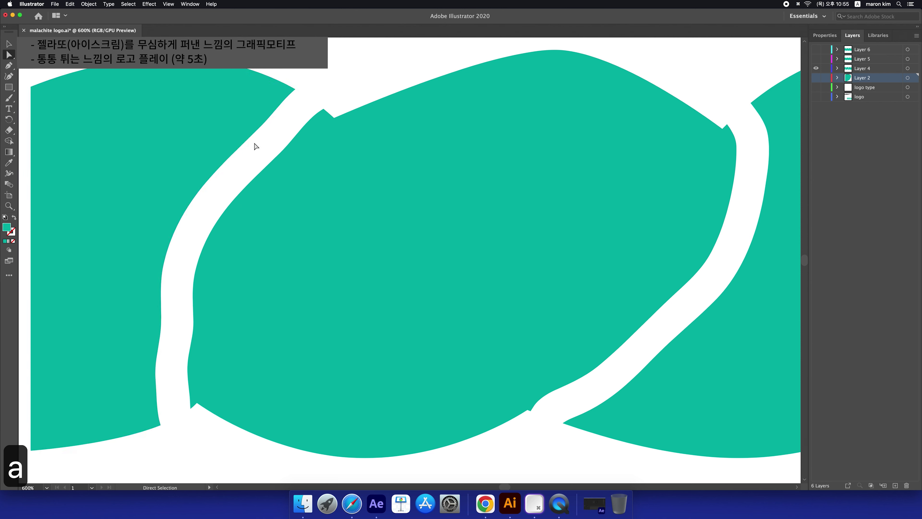
# - Delete the green pieces on either side of the second scoop on Layer 4
pyautogui.click(147, 148)
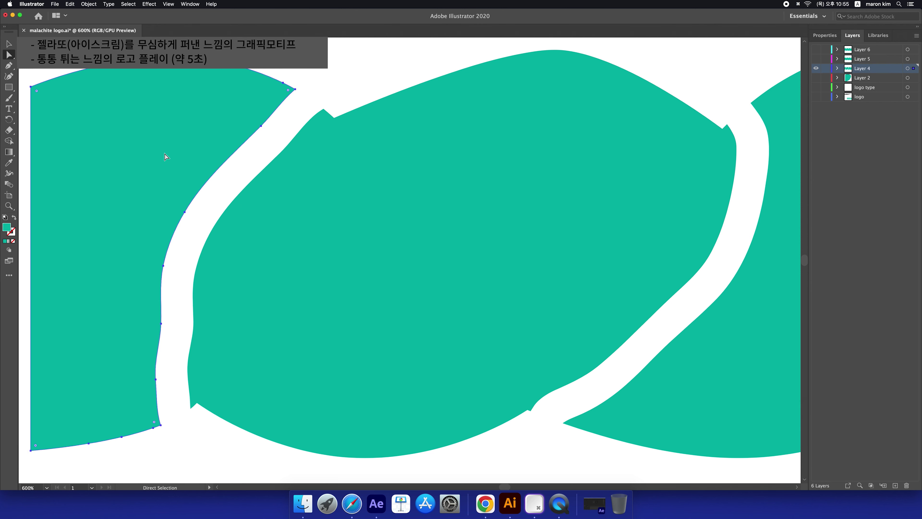
pyautogui.press('BackSpace')
pyautogui.click(741, 335)
pyautogui.press('BackSpace')
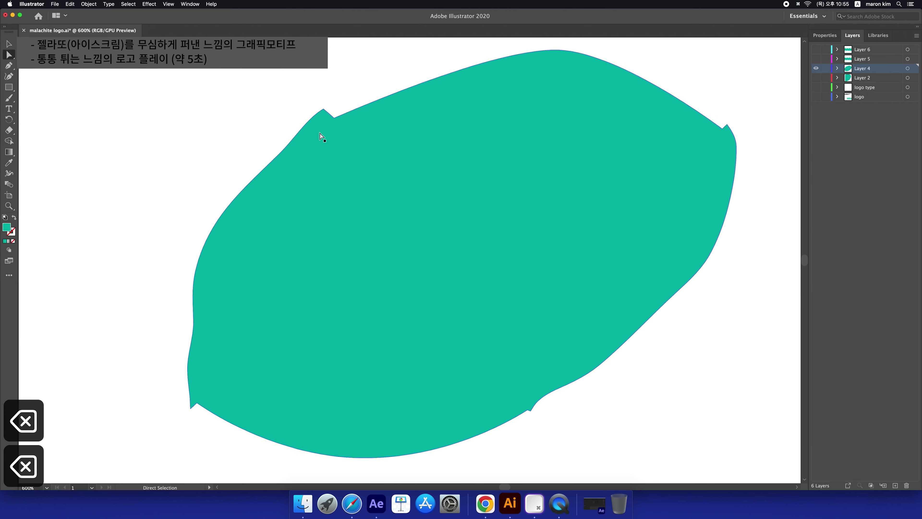
# - Pull the spiked anchor points at the second scoop's upper-left notch inward so they follow the cut edge
pyautogui.press('a')
pyautogui.click(334, 119)
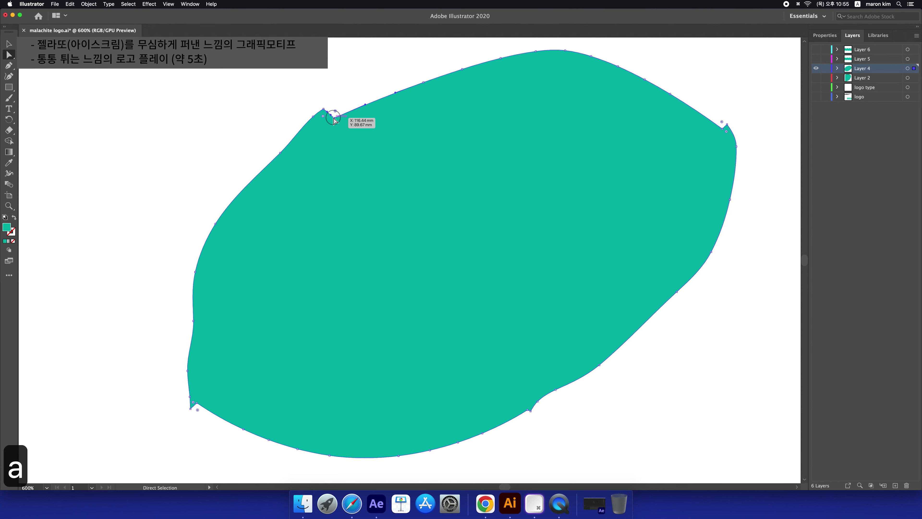
pyautogui.click(321, 112)
pyautogui.moveTo(321, 112); pyautogui.dragTo(315, 129)
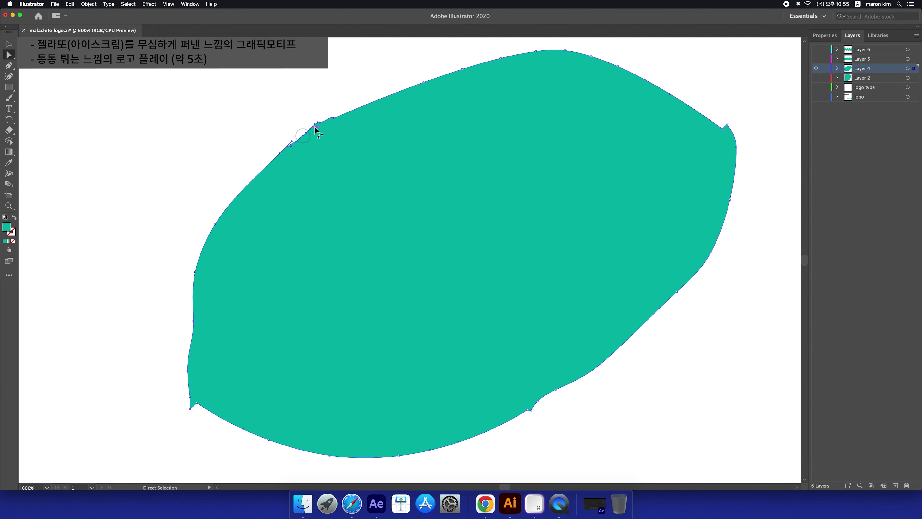
pyautogui.click(332, 118)
pyautogui.moveTo(327, 119); pyautogui.dragTo(314, 131)
# - Add the Smooth tool to the toolbar and smooth the second scoop's edge beside its upper-left notch
pyautogui.press('b')
pyautogui.press('Escape')
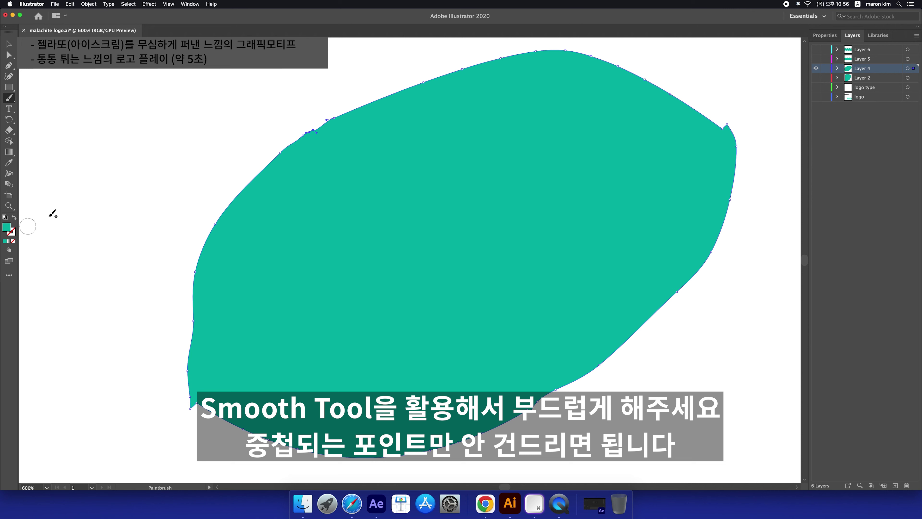
pyautogui.moveTo(319, 129); pyautogui.dragTo(264, 169)
pyautogui.press('super+z')
pyautogui.click(9, 275)
pyautogui.moveTo(45, 307); pyautogui.dragTo(11, 206)
pyautogui.click(125, 27)
pyautogui.moveTo(303, 128); pyautogui.dragTo(304, 142)
pyautogui.press('super+z')
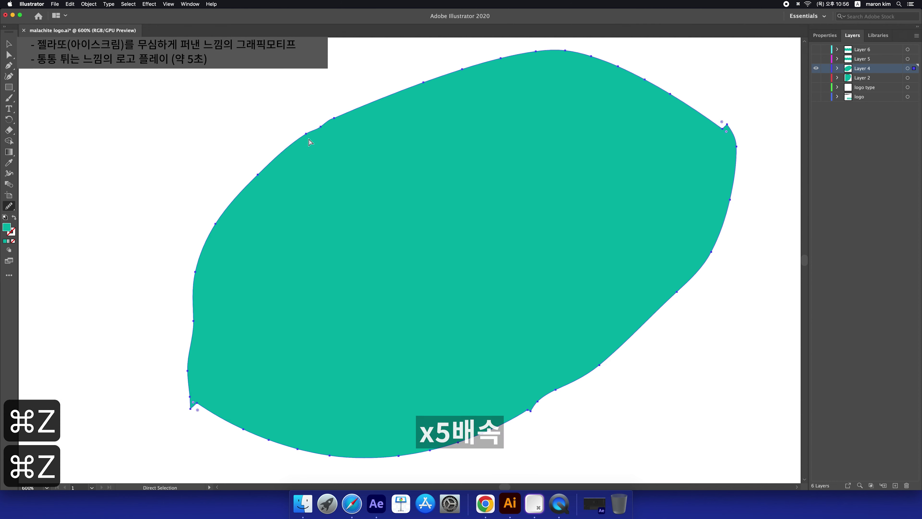
# - Move the spiked anchor point at the second scoop's lower-left notch in line with the cut edge
pyautogui.press('a')
pyautogui.click(191, 399)
pyautogui.press('super+z')
pyautogui.press('super+z')
pyautogui.press('super+z')
pyautogui.click(190, 399)
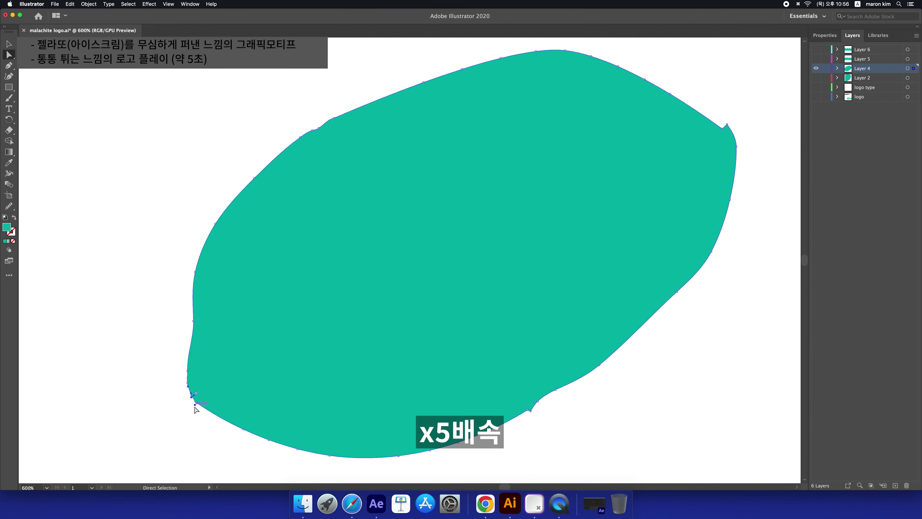
# - Smooth the second scoop's lower-left corner so the cut edge curves gently into the bottom outline
pyautogui.scroll(5, 184, 409)
pyautogui.press('super+z')
pyautogui.press('a')
pyautogui.moveTo(212, 358); pyautogui.dragTo(198, 340)
pyautogui.scroll(1, 386, 276)
pyautogui.scroll(-4, 386, 276)
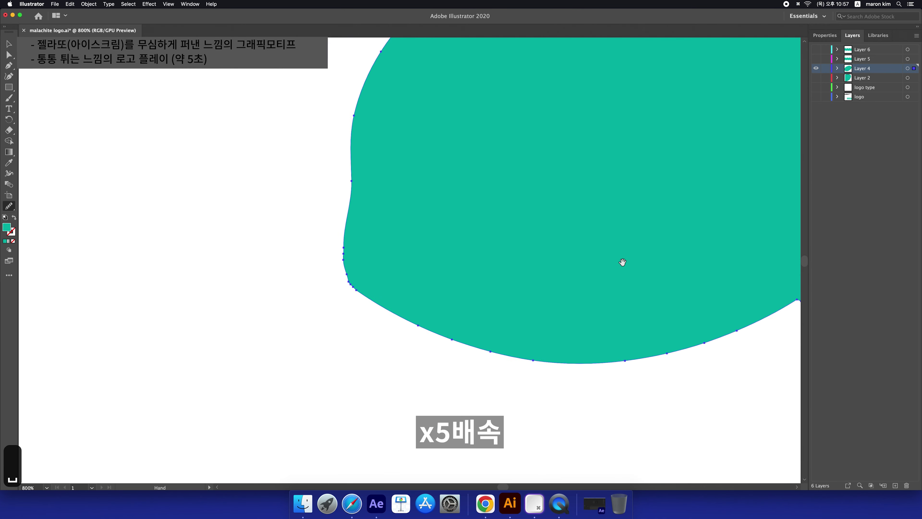
# - Reshape the anchor points at the second scoop's lower-right notch so the cut edge meets the bottom curve evenly
pyautogui.scroll(3, 422, 377)
pyautogui.press('a')
pyautogui.click(420, 377)
pyautogui.moveTo(420, 377); pyautogui.dragTo(543, 356)
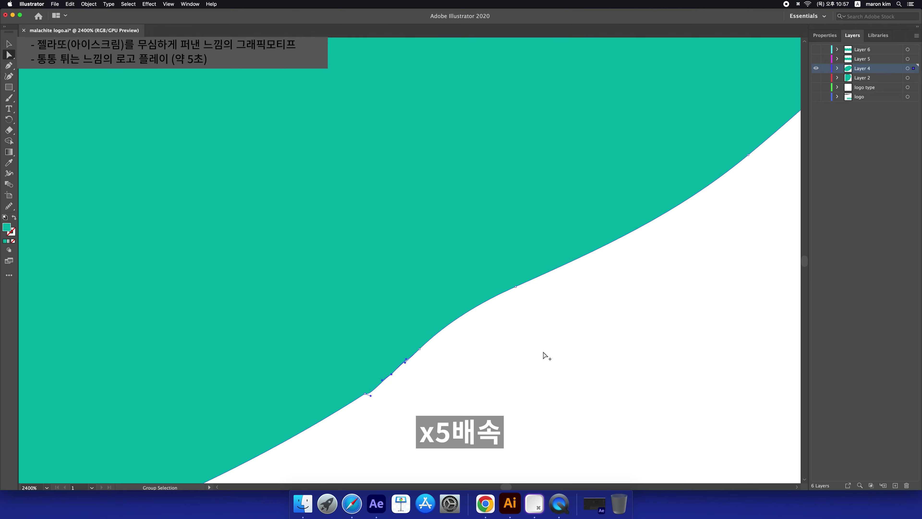
# - Pull the spike at the second scoop's upper-right notch into the outline and round the edge below it
pyautogui.scroll(-1, 544, 356)
pyautogui.press('space')
pyautogui.moveTo(605, 269); pyautogui.dragTo(544, 439)
pyautogui.moveTo(529, 251)
pyautogui.mouseDown()
pyautogui.moveTo(541, 287)
pyautogui.moveTo(535, 268)
pyautogui.mouseUp()
pyautogui.click(520, 245)
pyautogui.press('a')
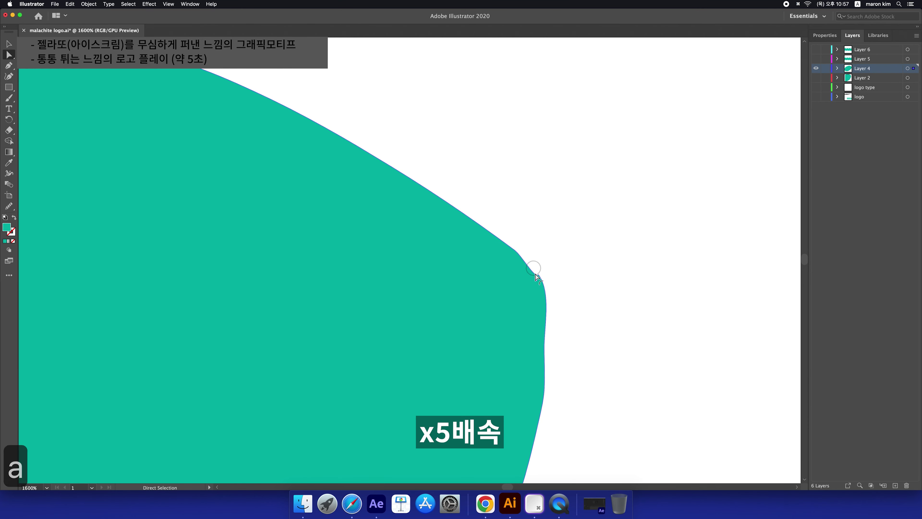
# - Deselect the second scoop and compare its outline against the original logo layer, hiding that layer again when done
pyautogui.scroll(-3, 581, 284)
pyautogui.scroll(-5, 585, 285)
pyautogui.click(604, 318)
pyautogui.scroll(2, 604, 318)
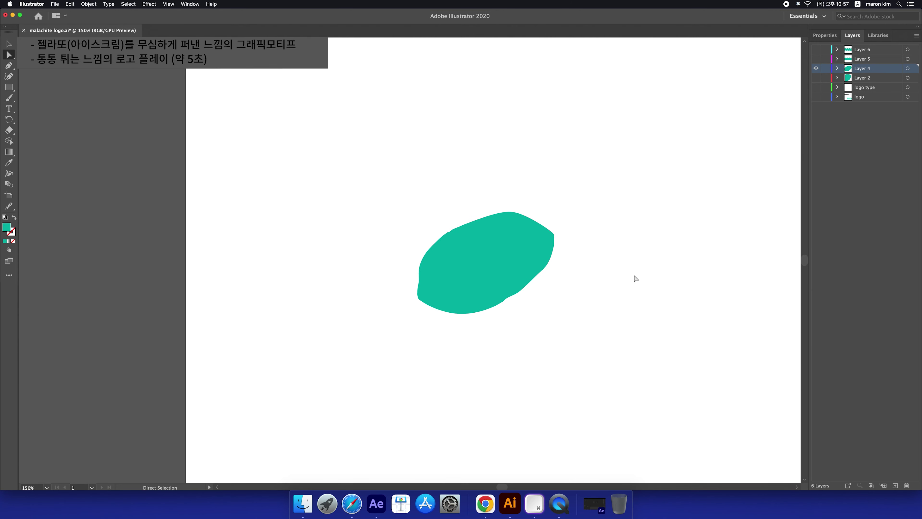
pyautogui.click(816, 97)
pyautogui.click(817, 97)
pyautogui.click(817, 96)
pyautogui.click(817, 97)
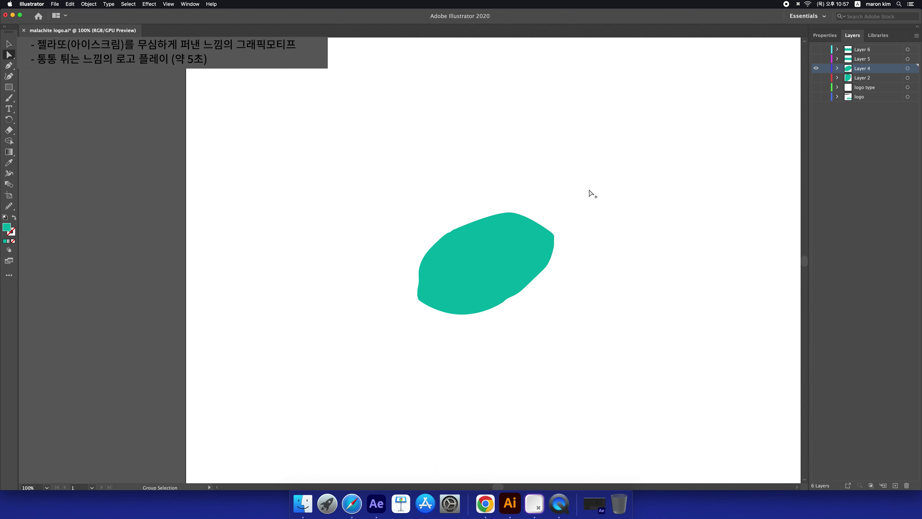
pyautogui.scroll(2, 591, 193)
pyautogui.press('space')
pyautogui.moveTo(479, 249); pyautogui.dragTo(503, 180)
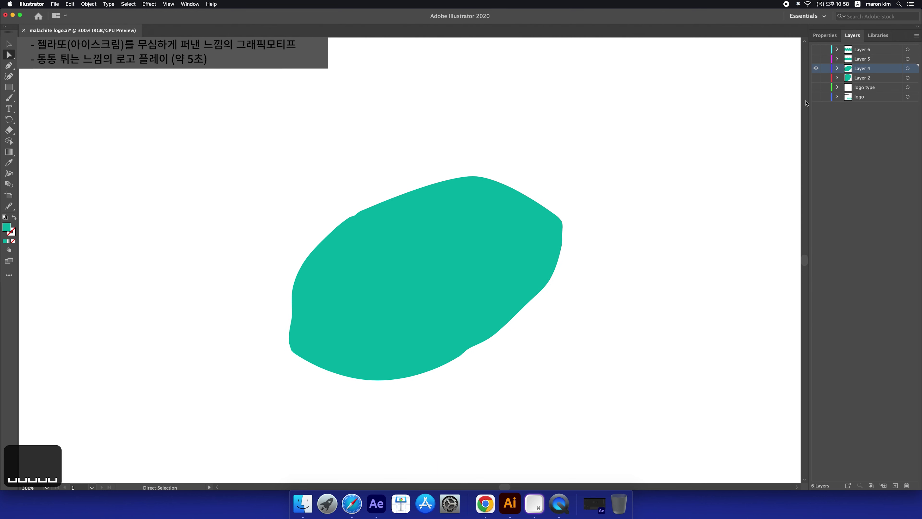
pyautogui.click(816, 98)
pyautogui.click(816, 97)
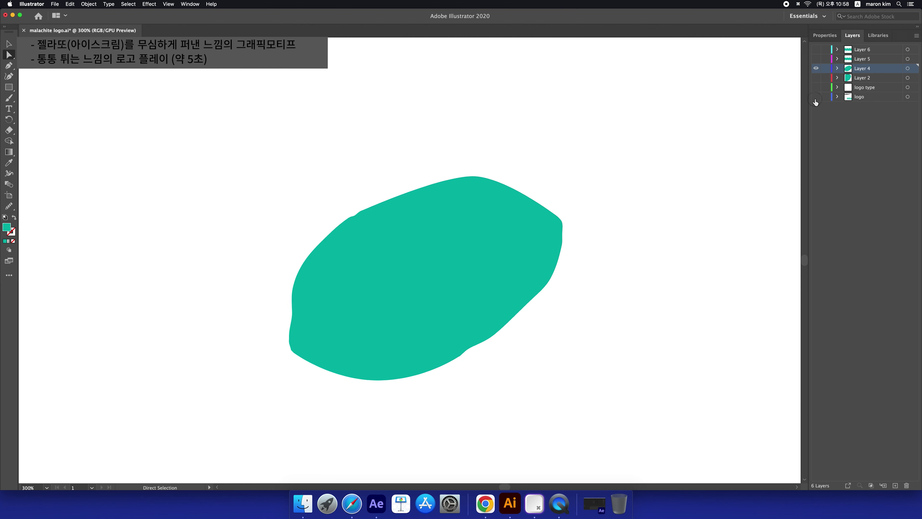
pyautogui.click(816, 96)
pyautogui.click(816, 97)
# - Show Layer 5 in place of Layer 4 and erase curved strips through its green shape on both sides of the third scoop
pyautogui.click(816, 59)
pyautogui.moveTo(545, 170); pyautogui.dragTo(399, 162)
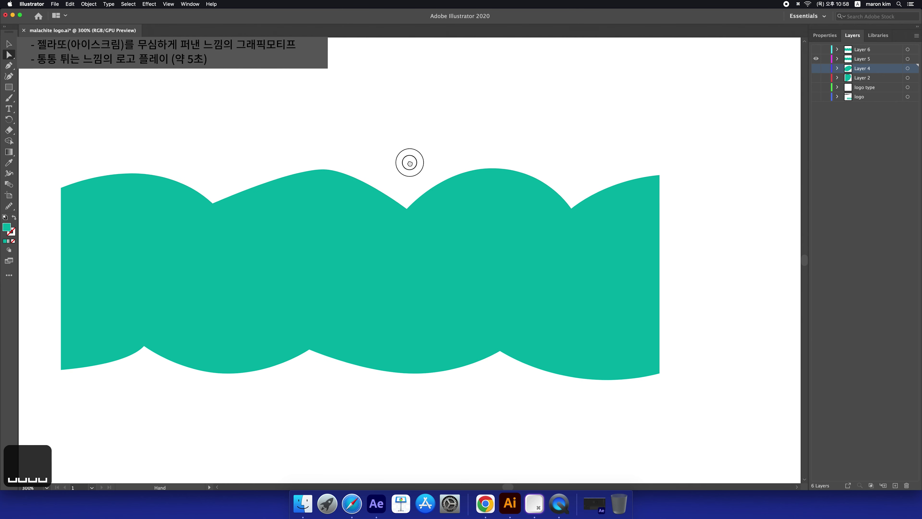
pyautogui.hotkey('shift', 'e')
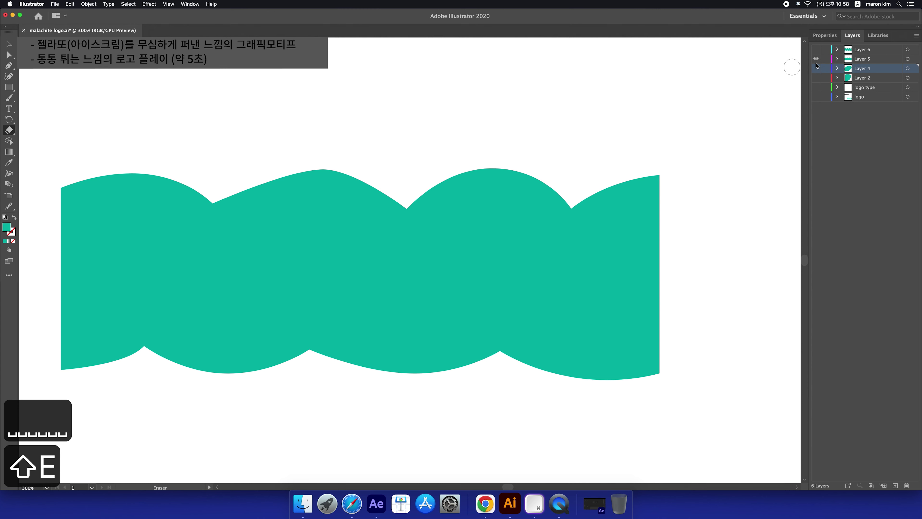
pyautogui.click(857, 59)
pyautogui.moveTo(402, 187)
pyautogui.mouseDown()
pyautogui.moveTo(299, 264)
pyautogui.moveTo(277, 318)
pyautogui.moveTo(291, 347)
pyautogui.moveTo(323, 367)
pyautogui.mouseUp()
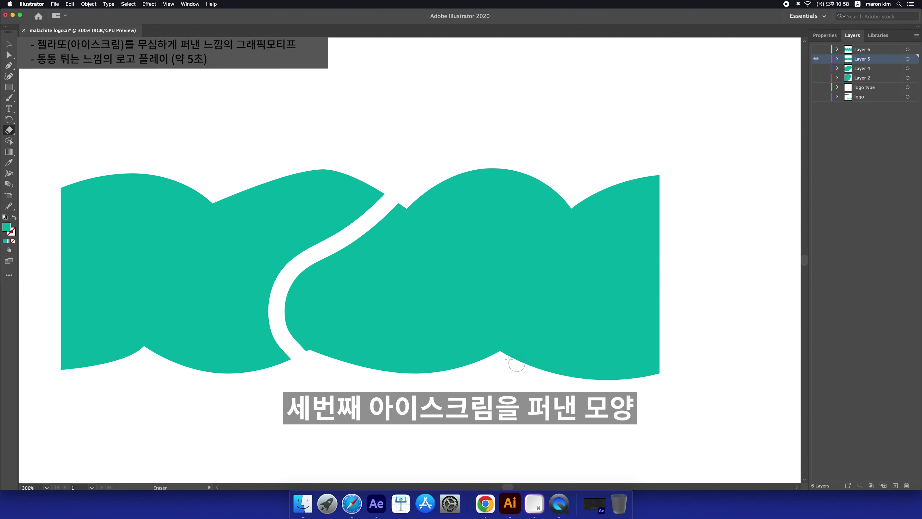
pyautogui.moveTo(503, 359)
pyautogui.mouseDown()
pyautogui.moveTo(541, 329)
pyautogui.moveTo(594, 251)
pyautogui.moveTo(588, 187)
pyautogui.mouseUp()
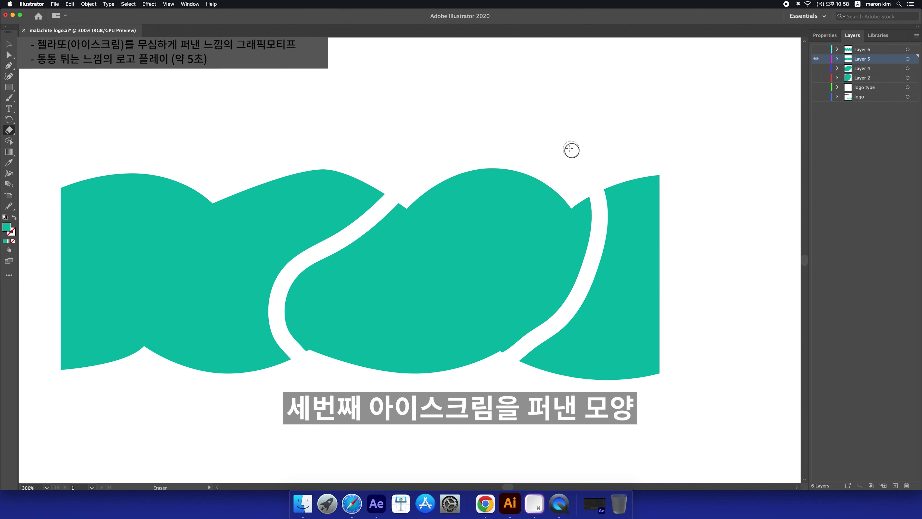
# - Delete the green pieces on either side of the third scoop on Layer 5
pyautogui.press('a')
pyautogui.click(637, 240)
pyautogui.press('BackSpace')
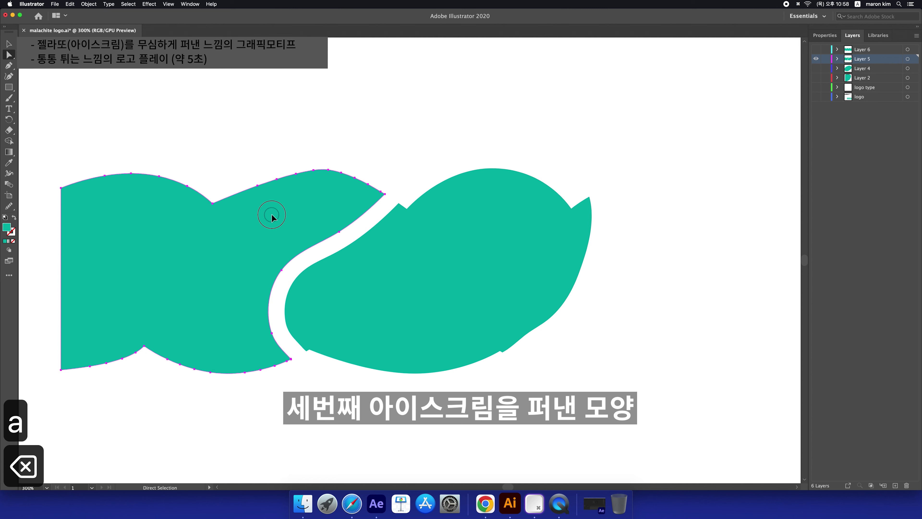
pyautogui.click(268, 212)
pyautogui.press('BackSpace')
# - Pull the spiked anchor points at the third scoop's upper-left and lower-left notches into the cut edge
pyautogui.click(405, 234)
pyautogui.press('a')
pyautogui.moveTo(398, 203); pyautogui.dragTo(395, 214)
pyautogui.moveTo(307, 351); pyautogui.dragTo(309, 349)
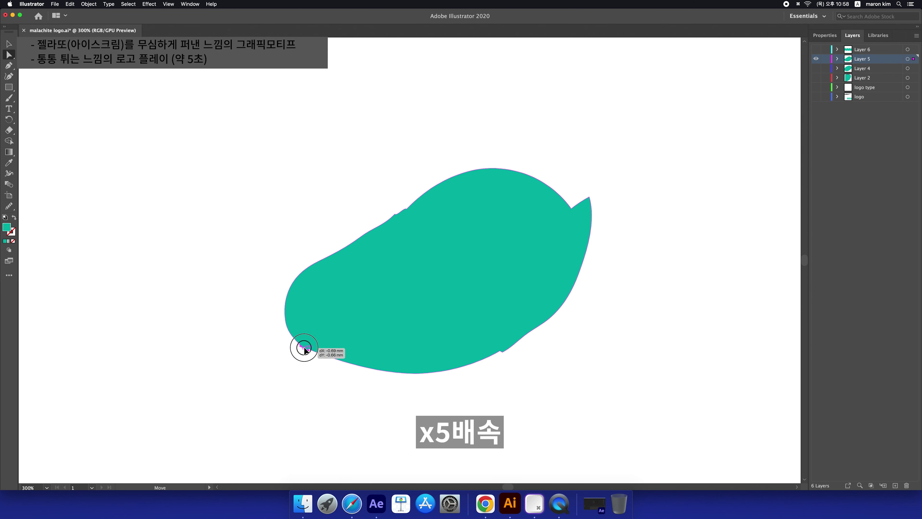
# - Move the anchor points along the third scoop's right cut edge inward, removing the spike at its upper-right notch
pyautogui.moveTo(589, 196); pyautogui.dragTo(582, 270)
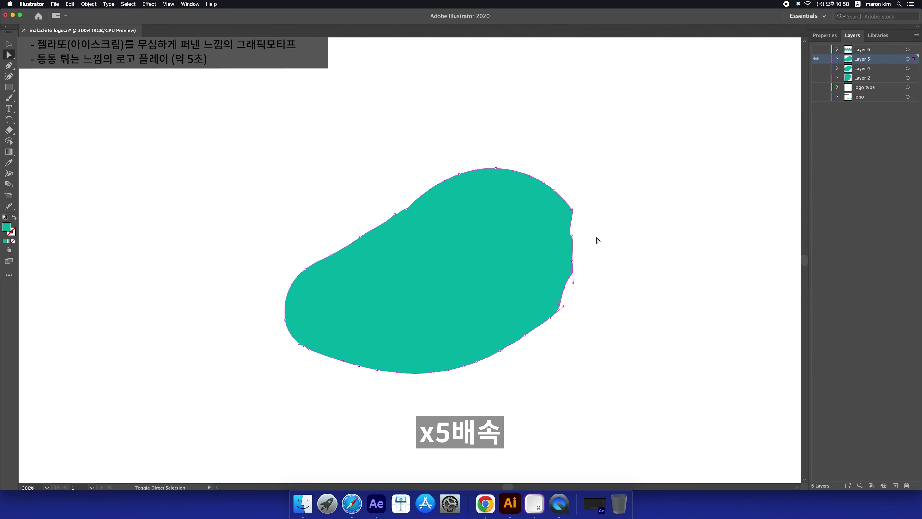
pyautogui.press('a')
pyautogui.scroll(-2, 599, 239)
pyautogui.scroll(8, 609, 243)
pyautogui.scroll(-4, 324, 222)
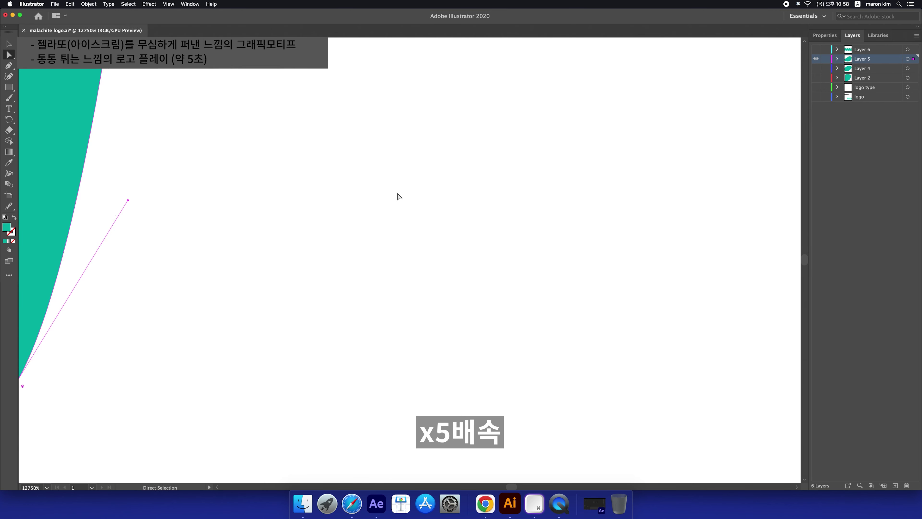
# - Refine the anchor points and handles at the third scoop's upper-left and lower-left notches for a smoother outline
pyautogui.scroll(2, 350, 173)
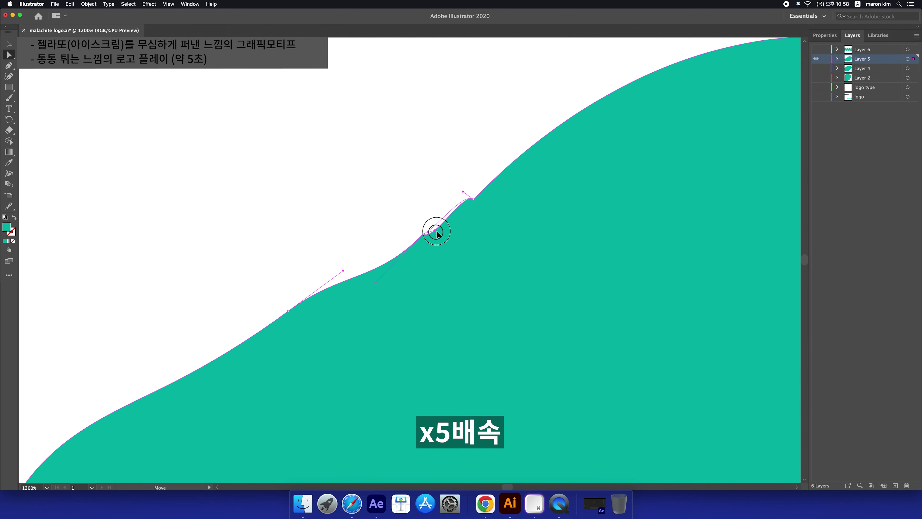
pyautogui.scroll(-3, 472, 232)
pyautogui.press('v')
pyautogui.press('a')
pyautogui.scroll(6, 419, 254)
pyautogui.click(377, 378)
pyautogui.press('cmd+z')
pyautogui.press('a')
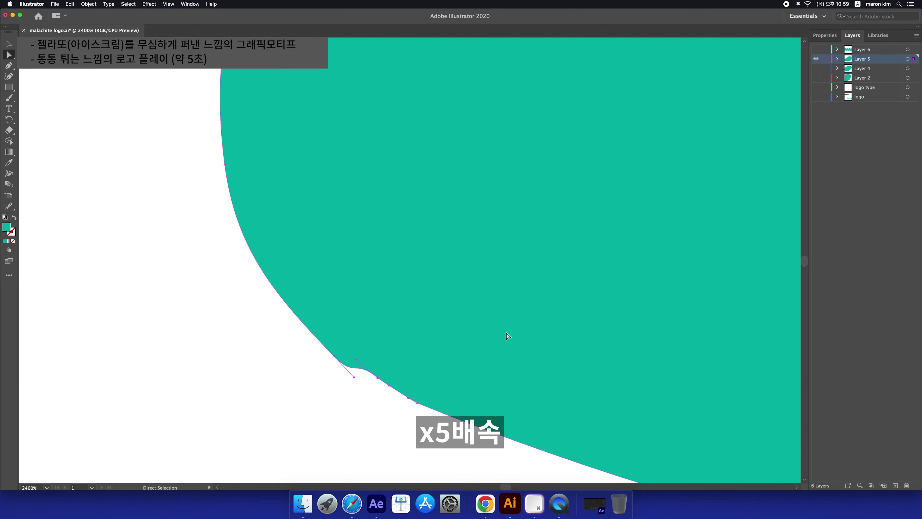
# - Show the original logo layer and toggle Layer 5 over it to compare the third scoop's outline, leaving Layer 5 hidden
pyautogui.scroll(-10, 507, 333)
pyautogui.press('space')
pyautogui.moveTo(586, 319); pyautogui.dragTo(499, 321)
pyautogui.scroll(3, 498, 322)
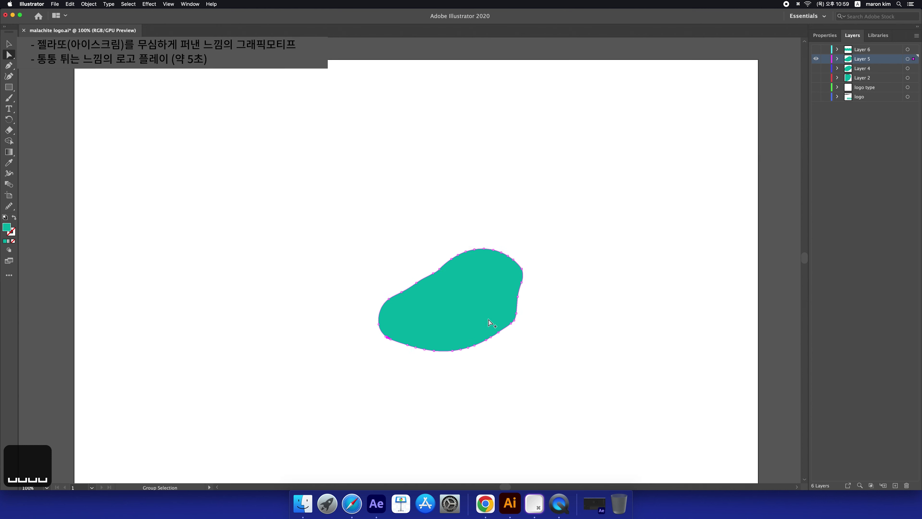
pyautogui.keyDown('super'); pyautogui.click(817, 60); pyautogui.keyUp('super')
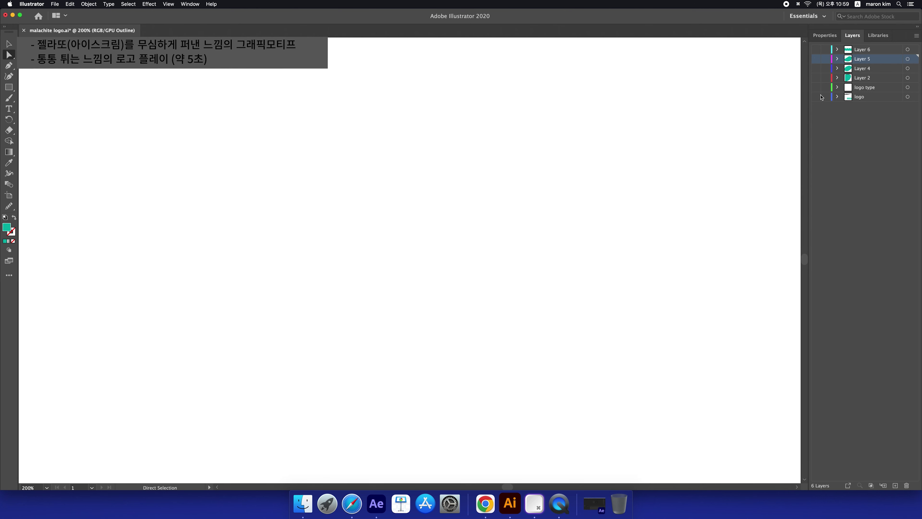
pyautogui.click(816, 97)
pyautogui.click(817, 59)
pyautogui.click(816, 60)
pyautogui.click(816, 60)
pyautogui.click(816, 59)
pyautogui.click(816, 59)
pyautogui.click(816, 59)
pyautogui.click(816, 59)
pyautogui.click(816, 59)
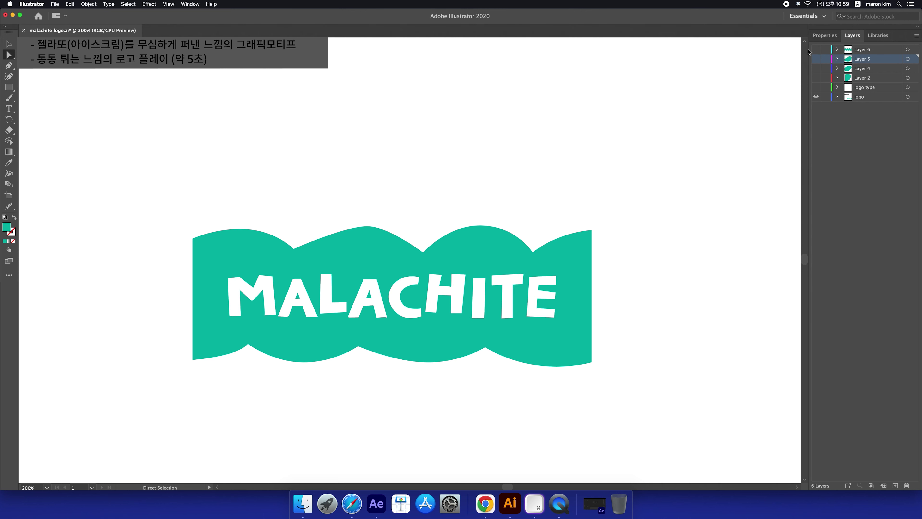
# - Show and select Layer 6, and erase a curved strip through its green shape between the third and fourth bumps
pyautogui.moveTo(466, 144); pyautogui.dragTo(438, 127)
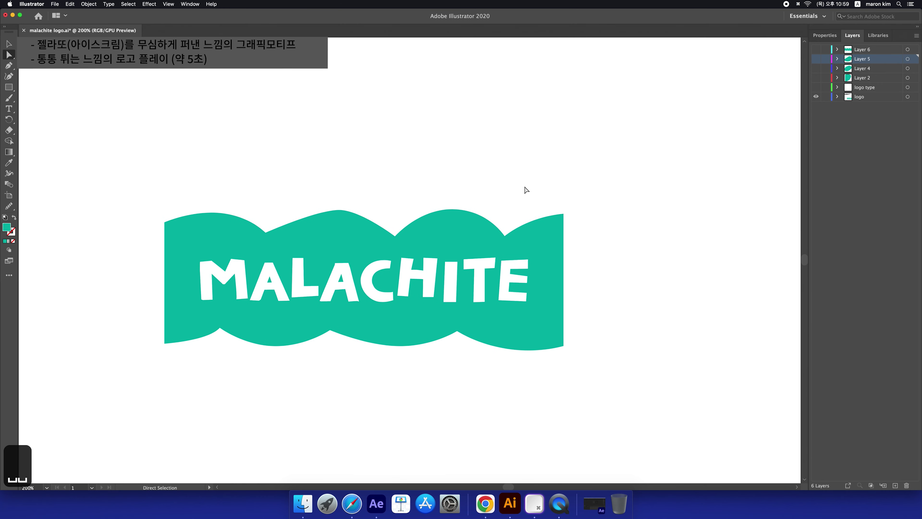
pyautogui.press('super+equal')
pyautogui.moveTo(523, 185); pyautogui.dragTo(549, 138)
pyautogui.click(817, 49)
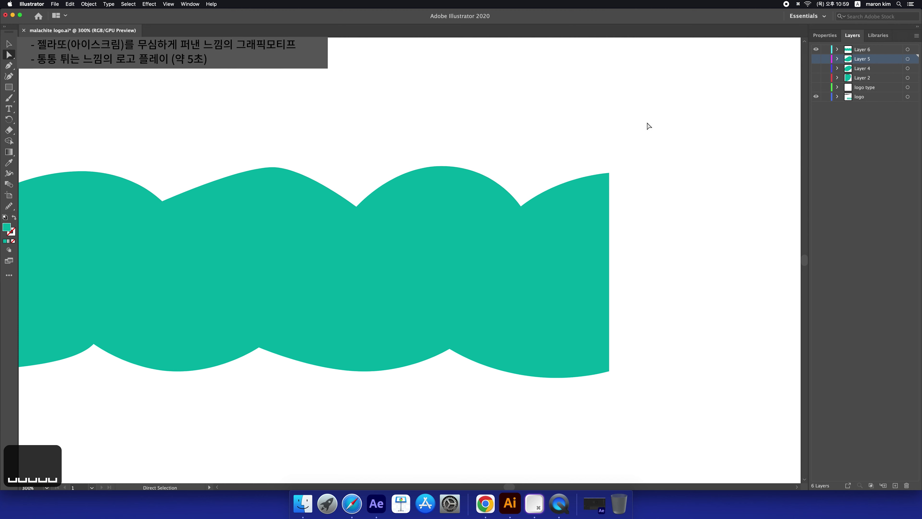
pyautogui.moveTo(603, 124); pyautogui.dragTo(583, 118)
pyautogui.click(869, 50)
pyautogui.hotkey('shift', 'e')
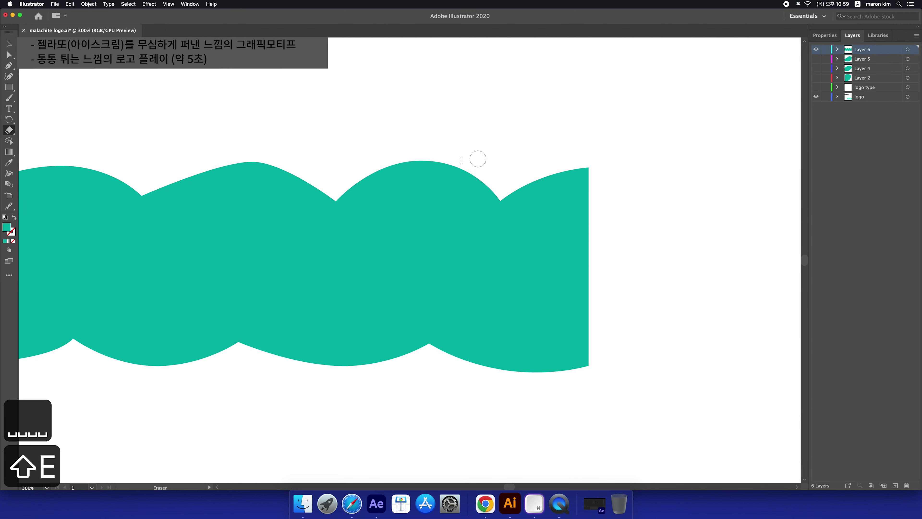
pyautogui.moveTo(494, 184)
pyautogui.mouseDown()
pyautogui.moveTo(451, 228)
pyautogui.moveTo(409, 300)
pyautogui.moveTo(409, 348)
pyautogui.moveTo(422, 377)
pyautogui.mouseUp()
# - Delete the large green piece to the left of the fourth scoop on Layer 6 and hide the logo layer
pyautogui.press('a')
pyautogui.moveTo(368, 240); pyautogui.dragTo(367, 238)
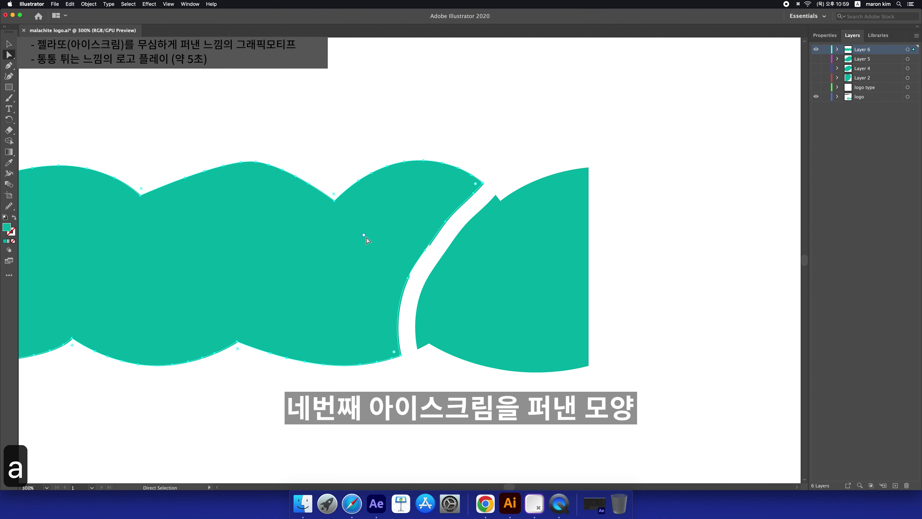
pyautogui.press('BackSpace')
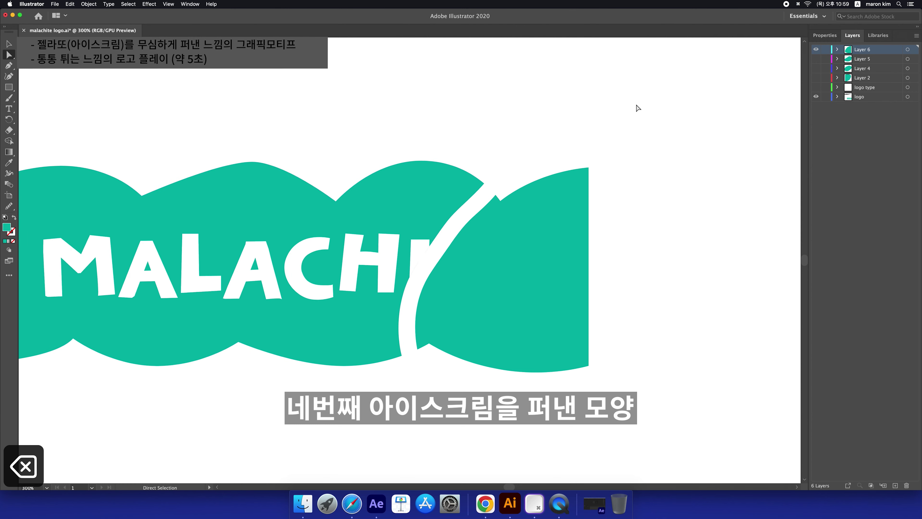
pyautogui.click(816, 96)
# - Pull the spiked anchor points at the fourth scoop's upper and lower notches in toward the cut edge
pyautogui.scroll(3, 505, 175)
pyautogui.press('a')
pyautogui.press('super+z')
pyautogui.scroll(-5, 493, 224)
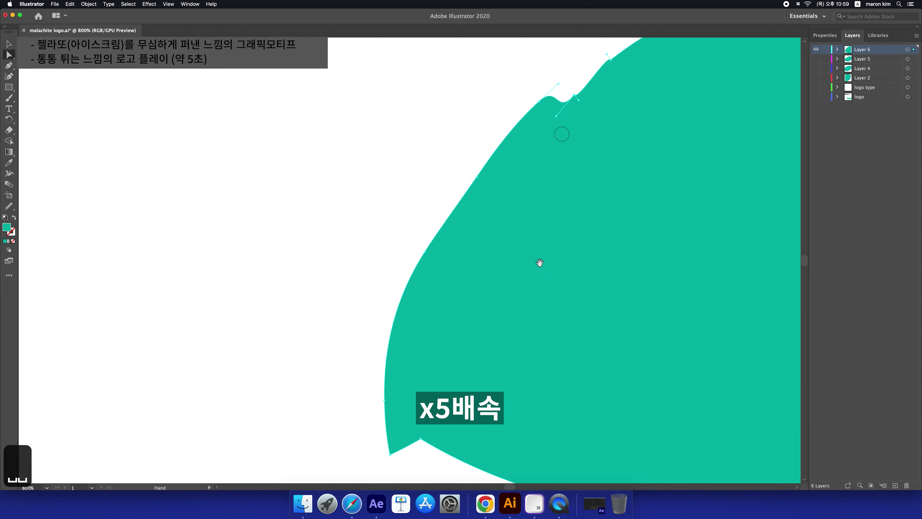
pyautogui.moveTo(405, 339); pyautogui.dragTo(400, 357)
pyautogui.press('super+z')
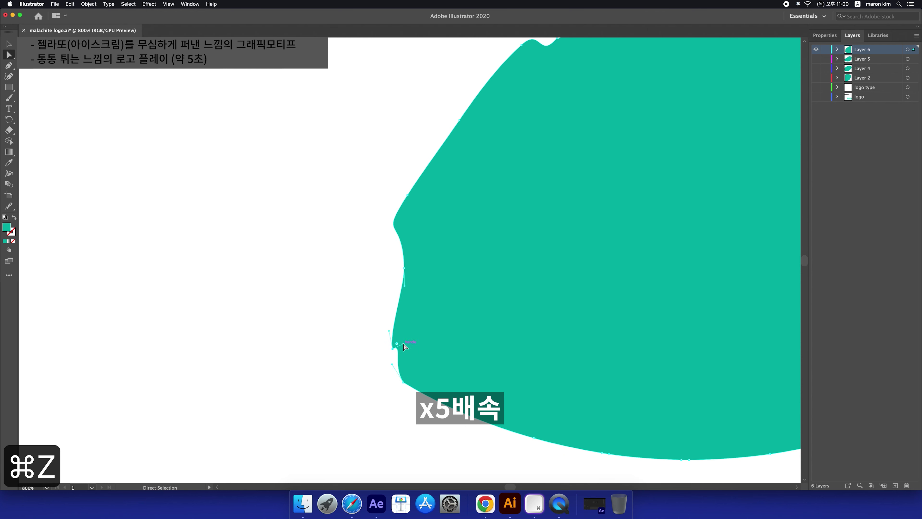
# - Nudge the anchor point along the fourth scoop's upper-left edge to even out its curve
pyautogui.scroll(10, 457, 198)
pyautogui.hscroll(4, 457, 198)
pyautogui.moveTo(472, 163); pyautogui.dragTo(471, 162)
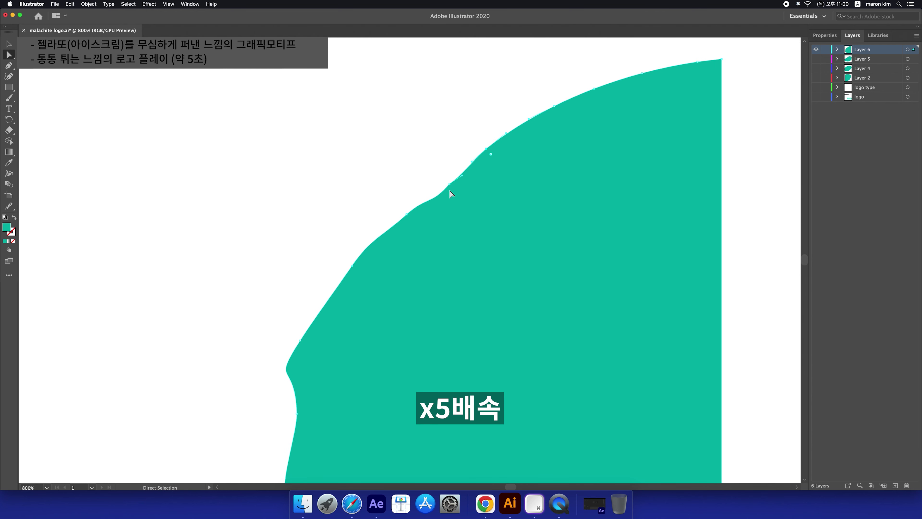
pyautogui.scroll(-6, 479, 257)
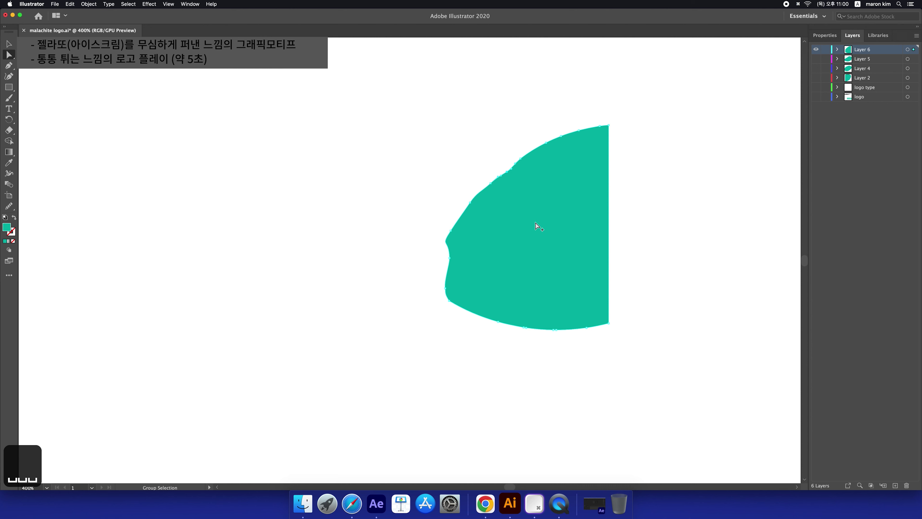
pyautogui.press('space')
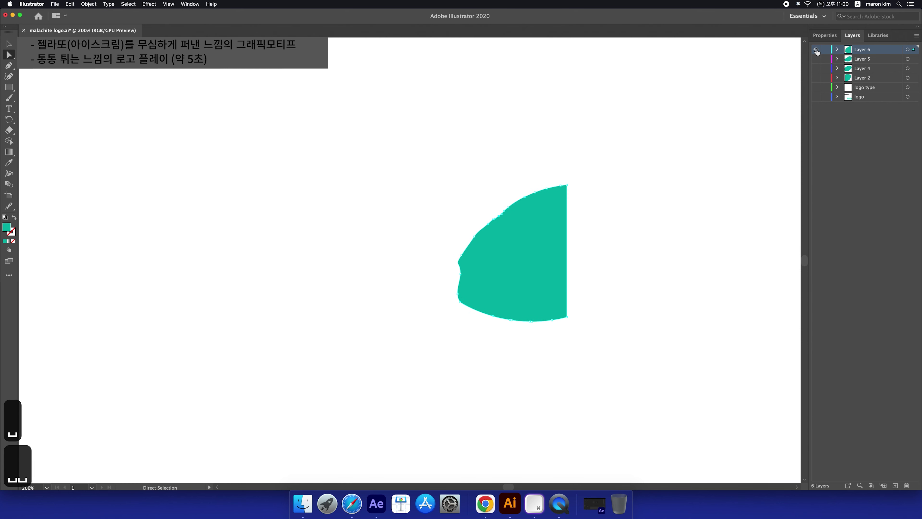
# - Show Layers 5, 4 and 2, and select them together with Layer 6
pyautogui.click(817, 58)
pyautogui.click(817, 70)
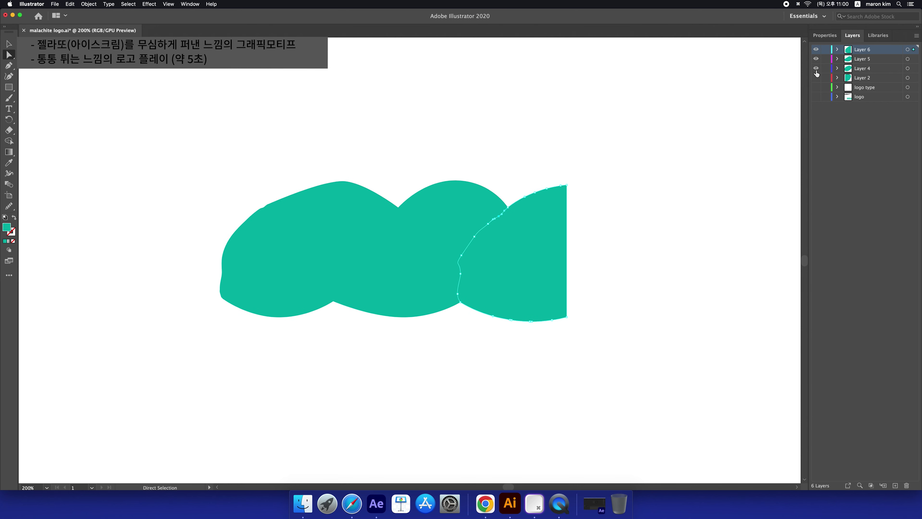
pyautogui.click(816, 78)
pyautogui.keyDown('shift'); pyautogui.click(869, 78); pyautogui.keyUp('shift')
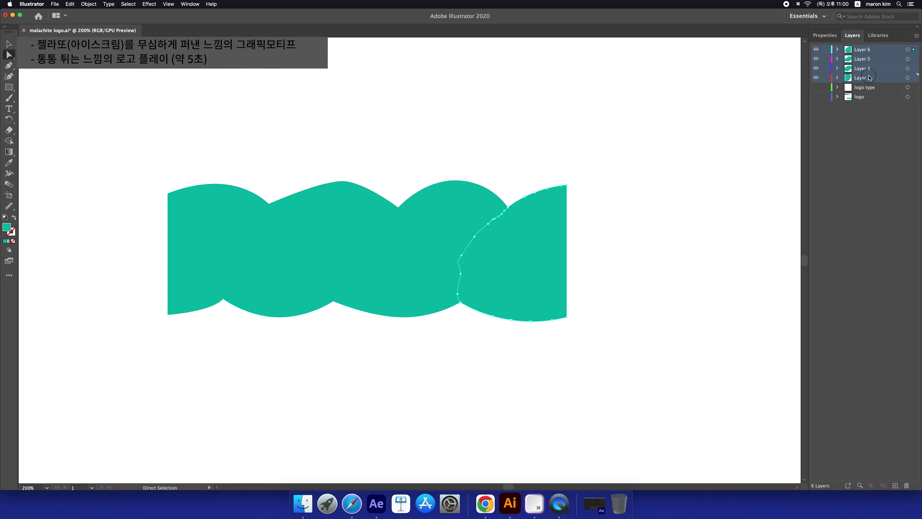
# - Fill the fourth scoop with purple and sample that color onto the other three scoops
pyautogui.doubleClick(7, 228)
pyautogui.click(471, 219)
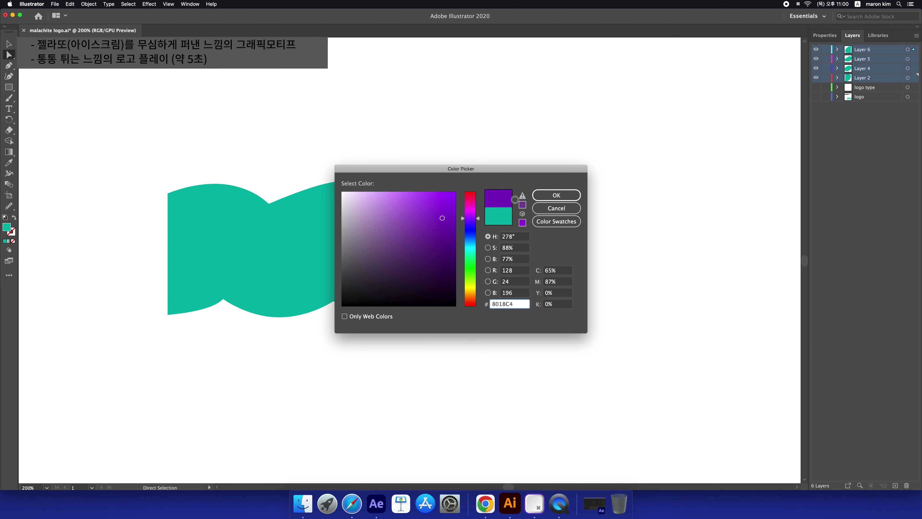
pyautogui.click(556, 195)
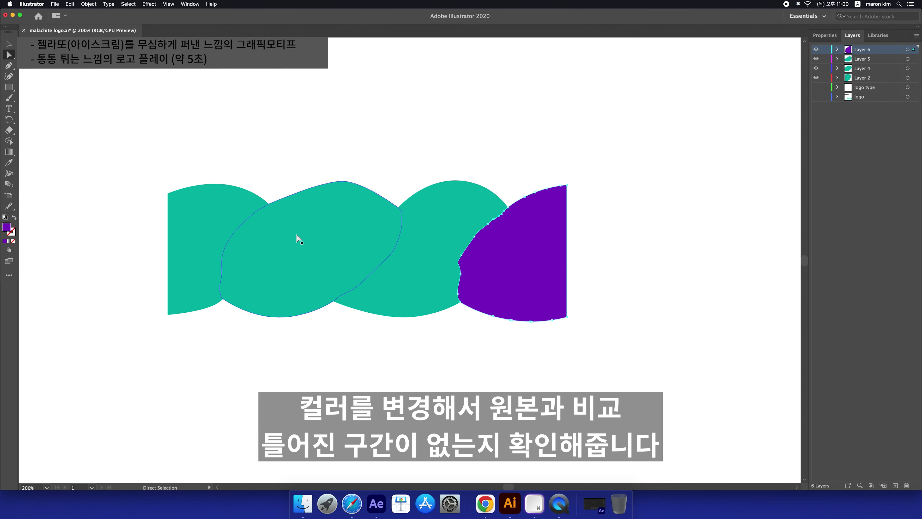
pyautogui.click(200, 222)
pyautogui.keyDown('shift'); pyautogui.click(341, 228); pyautogui.keyUp('shift')
pyautogui.keyDown('shift'); pyautogui.click(427, 232); pyautogui.keyUp('shift')
pyautogui.press('i')
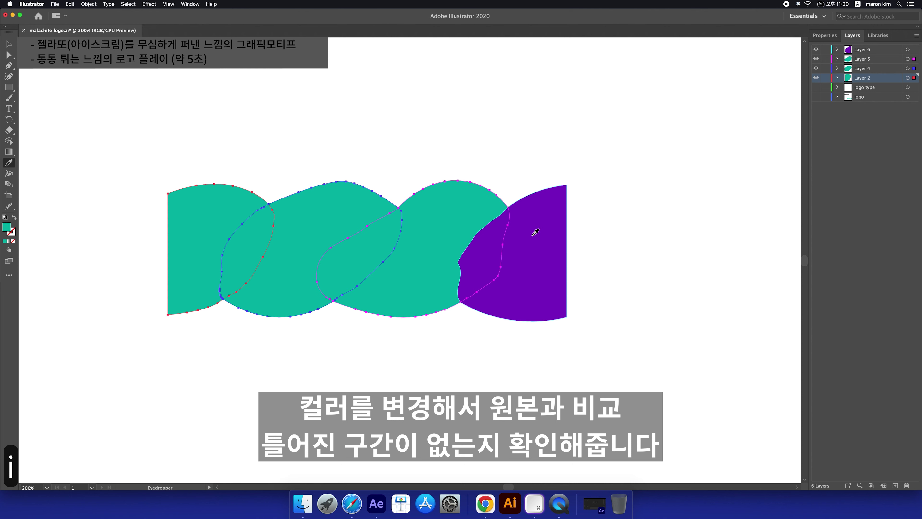
pyautogui.click(532, 231)
# - Show the original logo layer beneath the purple scoops and compare their edges for mismatches
pyautogui.press('v')
pyautogui.click(815, 97)
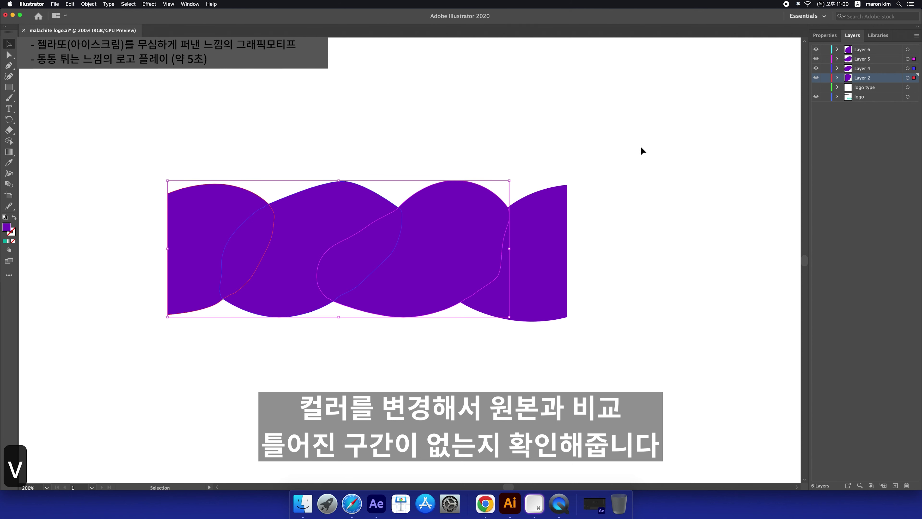
pyautogui.click(847, 181)
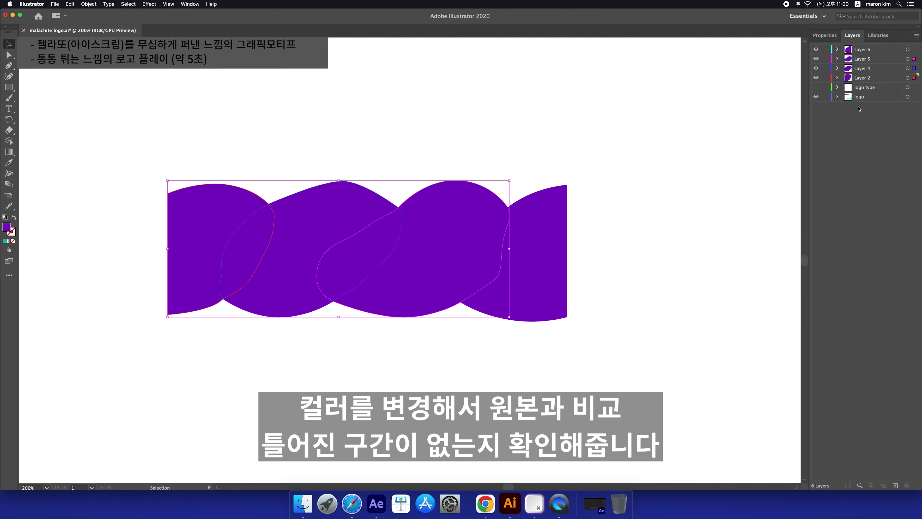
pyautogui.click(656, 197)
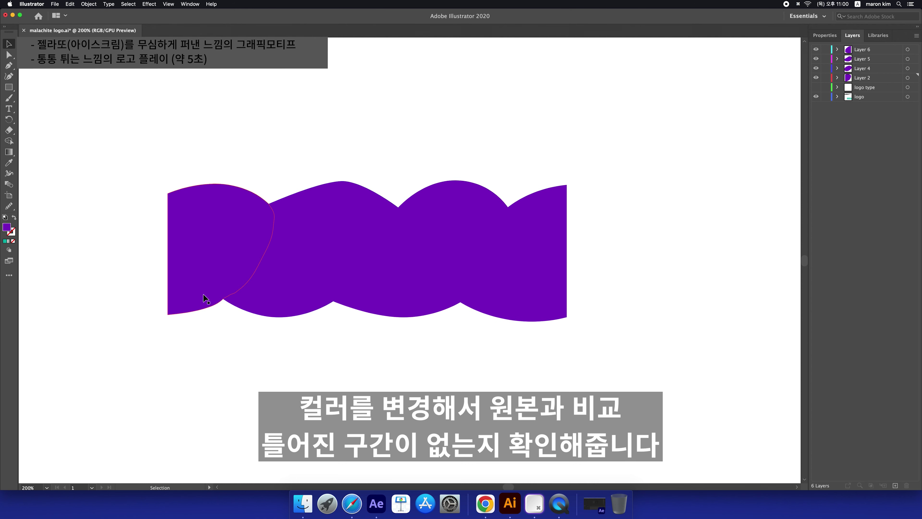
pyautogui.scroll(-2, 261, 210)
pyautogui.scroll(4, 260, 211)
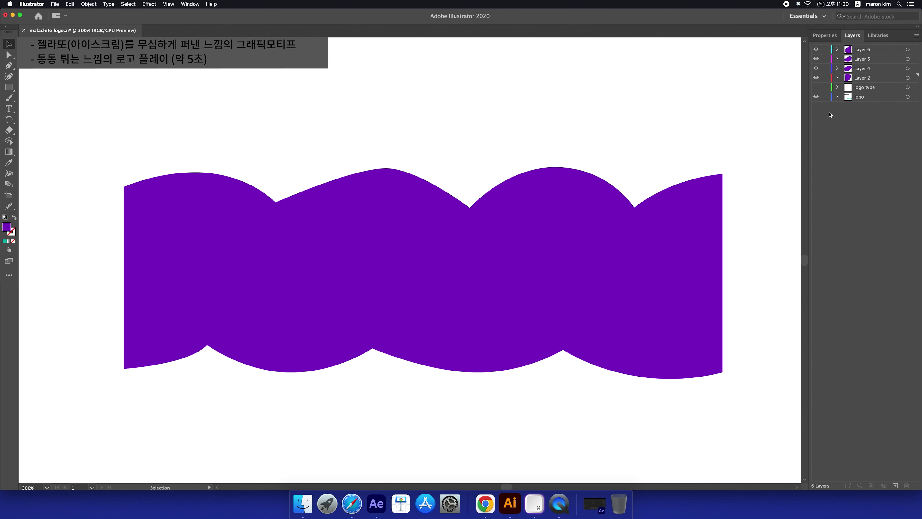
# - Undo the purple recoloring of the scoops and the showing of the logo layer
pyautogui.press('super+z')
pyautogui.press('super+z')
pyautogui.press('super+z')
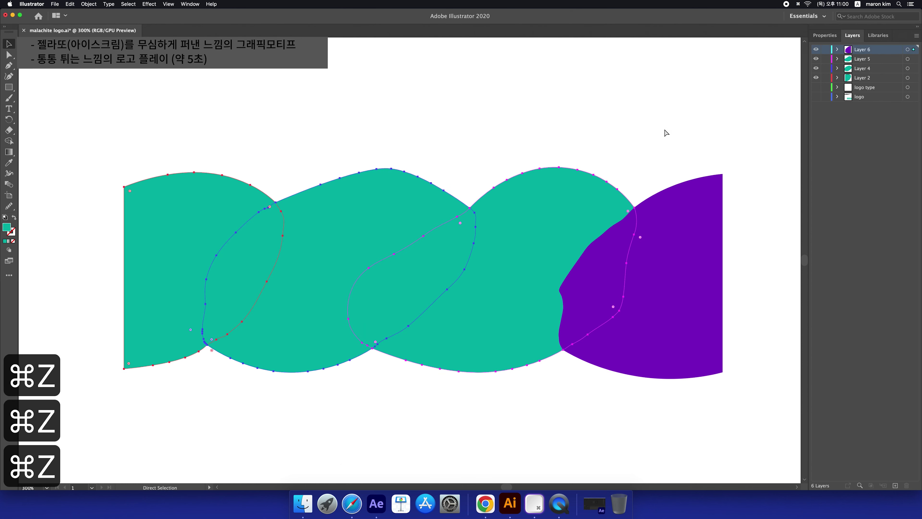
# - Show the logo type layer and move the four scoop layers beneath it in the layer order
pyautogui.click(815, 87)
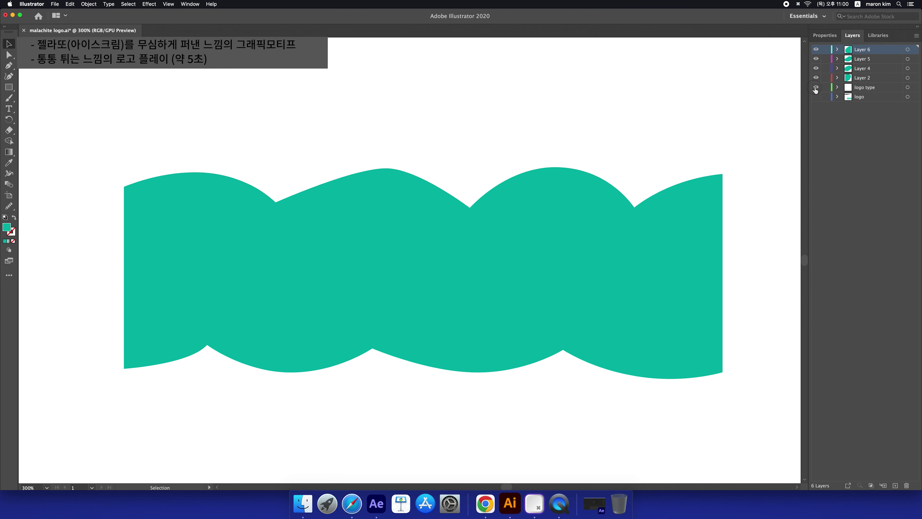
pyautogui.keyDown('shift'); pyautogui.click(869, 79); pyautogui.keyUp('shift')
pyautogui.moveTo(866, 80); pyautogui.dragTo(861, 94)
pyautogui.click(881, 141)
# - Rename the first scoop's Layer 2 as a and the second scoop's Layer 4 as b
pyautogui.click(871, 89)
pyautogui.click(179, 206)
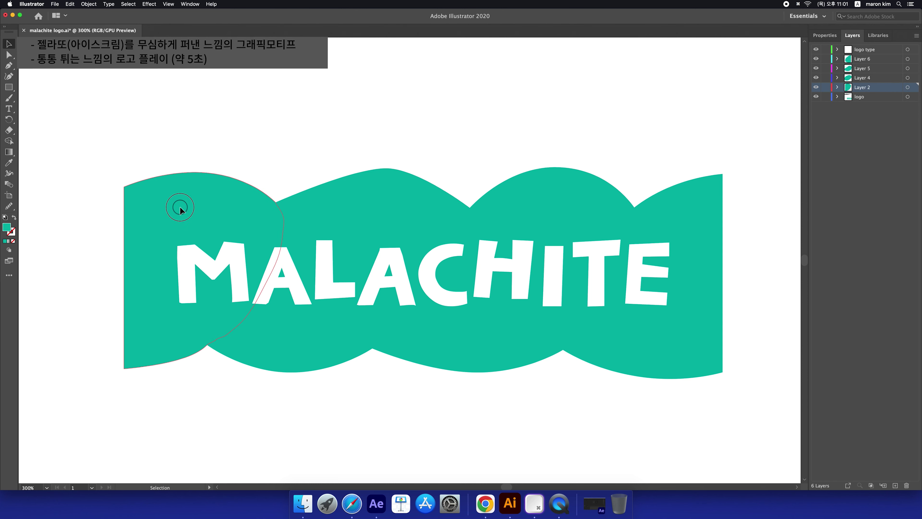
pyautogui.doubleClick(861, 88)
pyautogui.write('a')
pyautogui.doubleClick(863, 77)
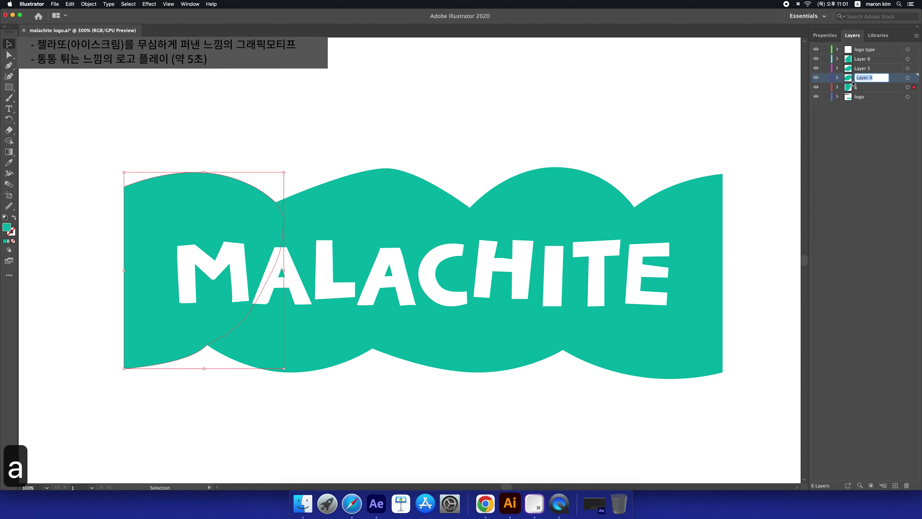
pyautogui.click(383, 223)
pyautogui.doubleClick(859, 80)
pyautogui.write('b')
# - Rename the third scoop's Layer 5 as c and the fourth scoop's Layer 6 as d
pyautogui.doubleClick(866, 70)
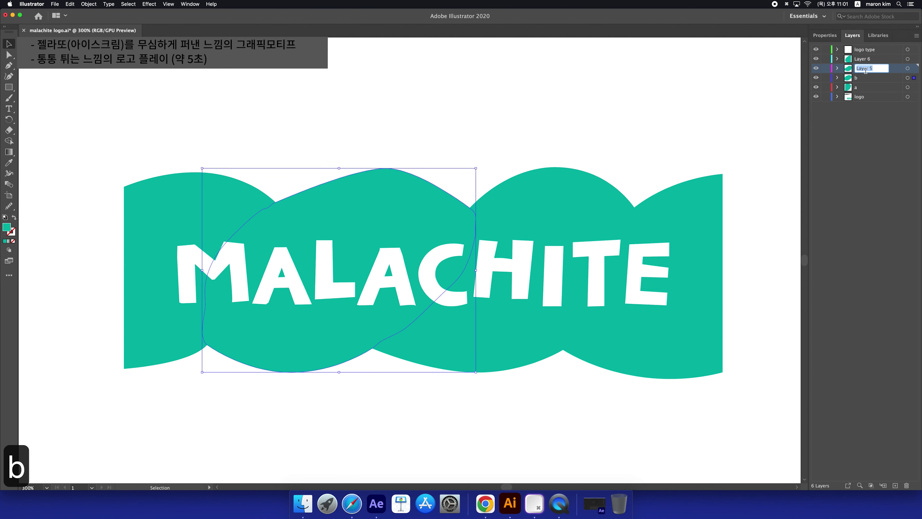
pyautogui.write('c')
pyautogui.doubleClick(862, 59)
pyautogui.write('d')
pyautogui.press('Return')
# - Select the third, second and first scoops in turn to check which named layer each belongs to
pyautogui.click(663, 137)
pyautogui.click(453, 200)
pyautogui.click(300, 214)
pyautogui.click(215, 196)
# - Ungroup the MALACHITE lettering on the logo type layer and select single letters to check their separation
pyautogui.click(868, 51)
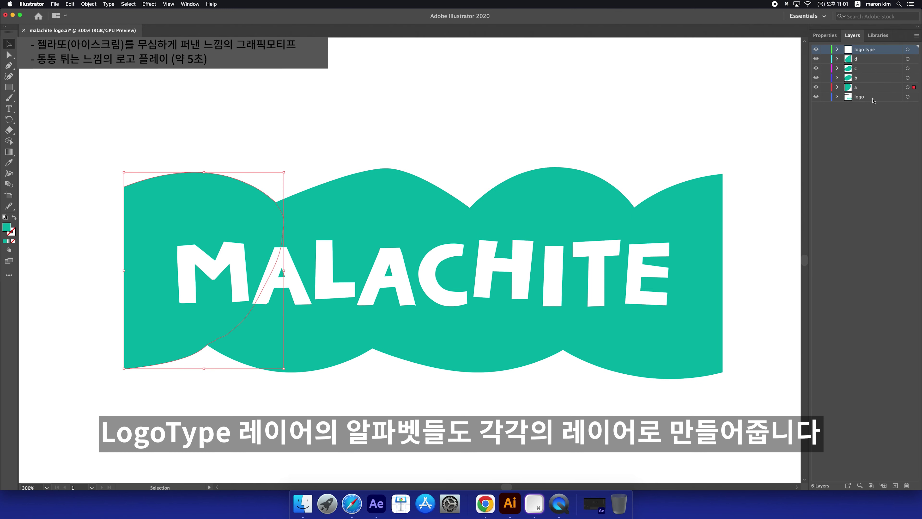
pyautogui.click(525, 240)
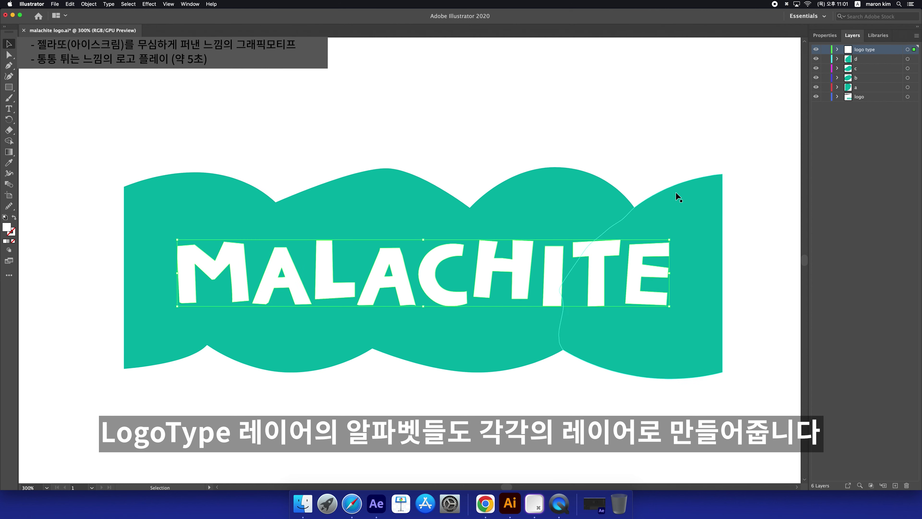
pyautogui.press('super+shift+g')
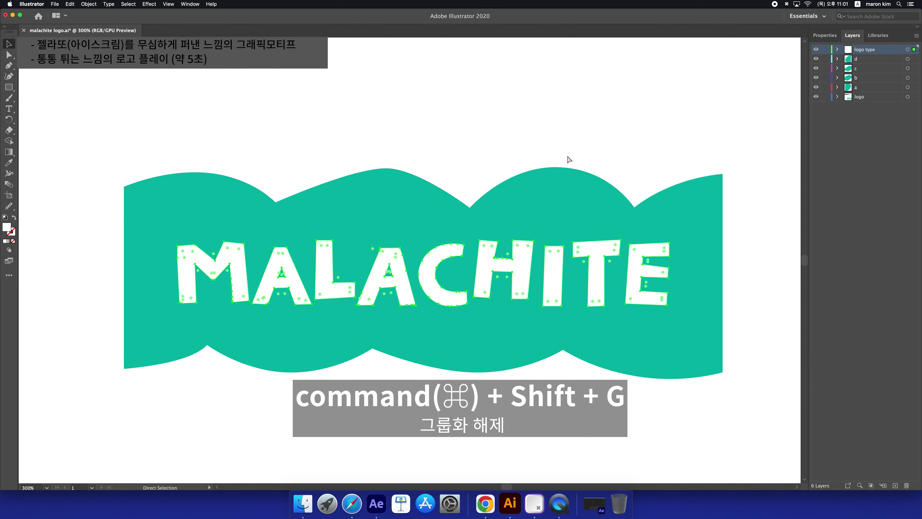
pyautogui.press('super+shift+g')
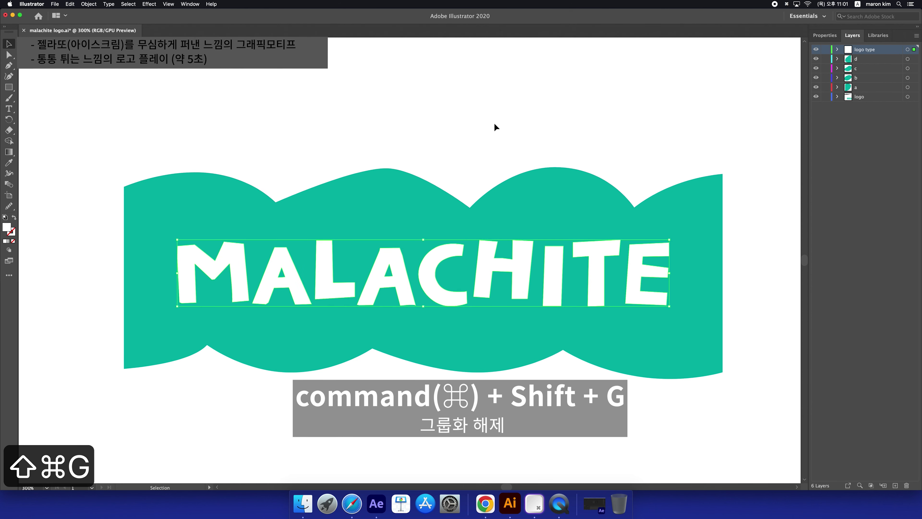
pyautogui.press('v')
pyautogui.click(490, 130)
pyautogui.click(389, 263)
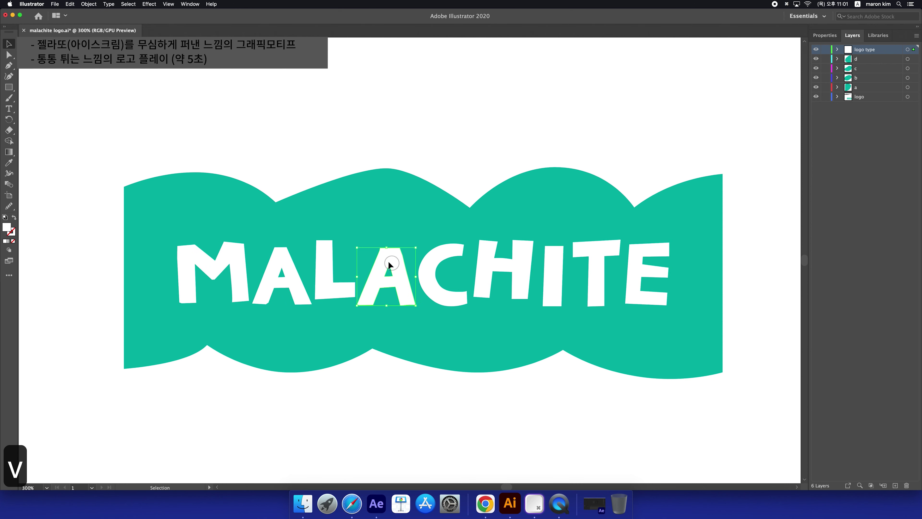
pyautogui.click(321, 260)
# - Select all nine MALACHITE letters and split the logo type layer's contents with Release to Layers (Sequence)
pyautogui.click(243, 253)
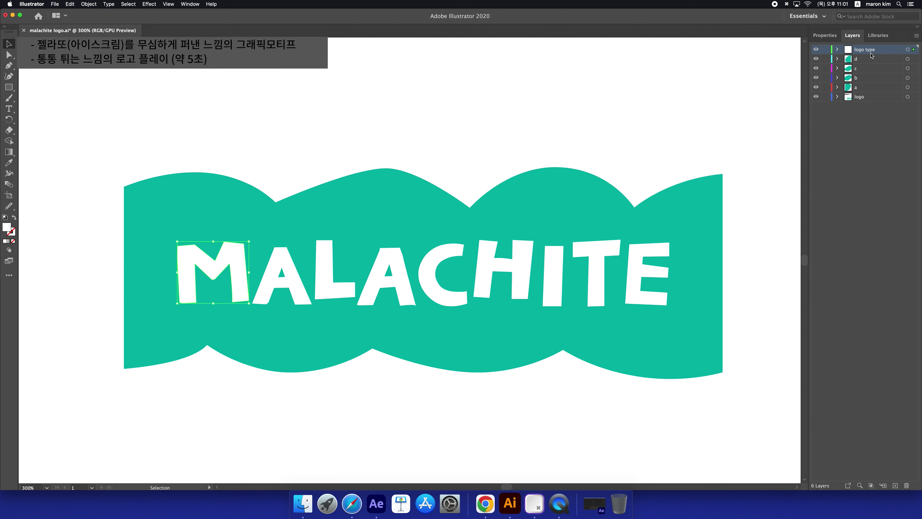
pyautogui.keyDown('shift'); pyautogui.click(277, 261); pyautogui.keyUp('shift')
pyautogui.keyDown('shift'); pyautogui.click(331, 256); pyautogui.keyUp('shift')
pyautogui.keyDown('shift'); pyautogui.click(405, 263); pyautogui.keyUp('shift')
pyautogui.keyDown('shift'); pyautogui.click(425, 265); pyautogui.keyUp('shift')
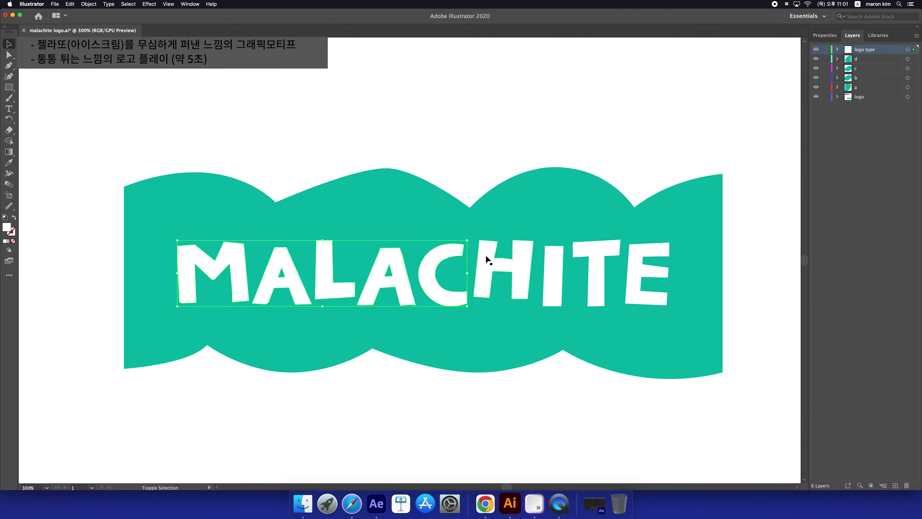
pyautogui.keyDown('shift'); pyautogui.click(488, 258); pyautogui.keyUp('shift')
pyautogui.keyDown('shift'); pyautogui.click(561, 259); pyautogui.keyUp('shift')
pyautogui.keyDown('shift'); pyautogui.click(588, 246); pyautogui.keyUp('shift')
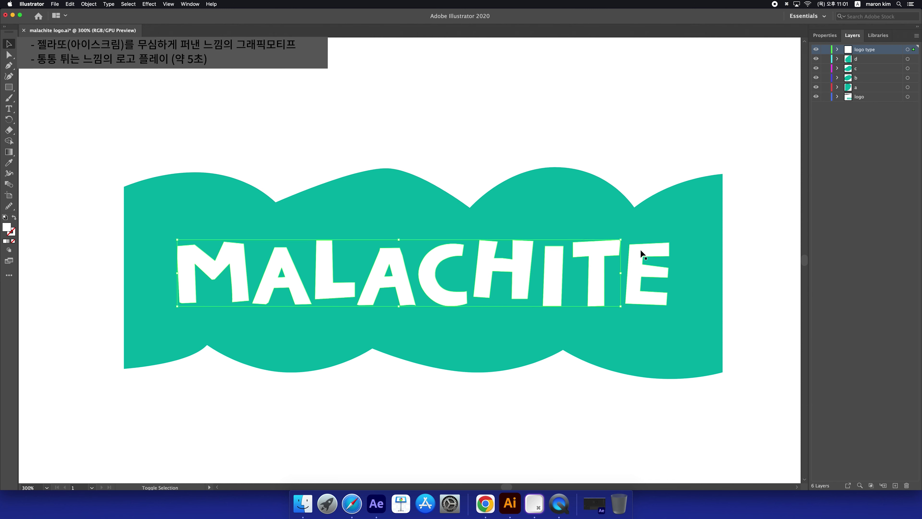
pyautogui.keyDown('shift'); pyautogui.click(637, 249); pyautogui.keyUp('shift')
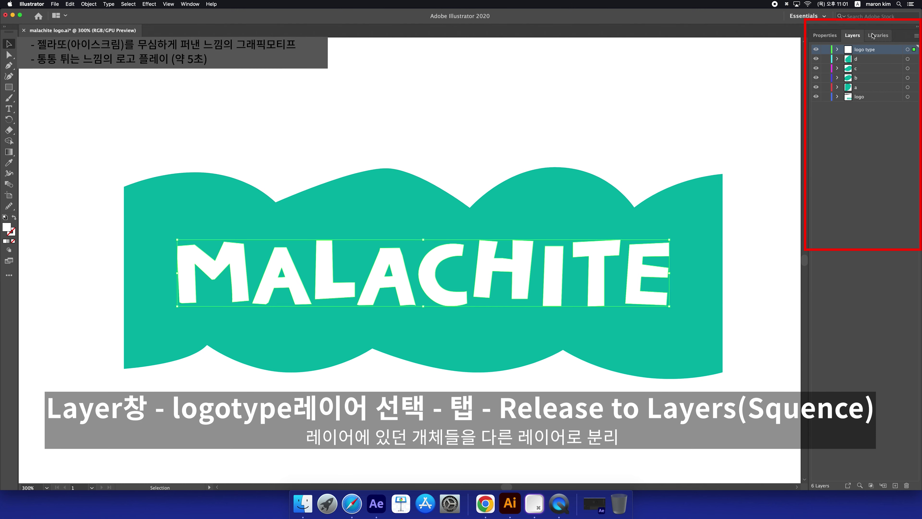
pyautogui.click(916, 37)
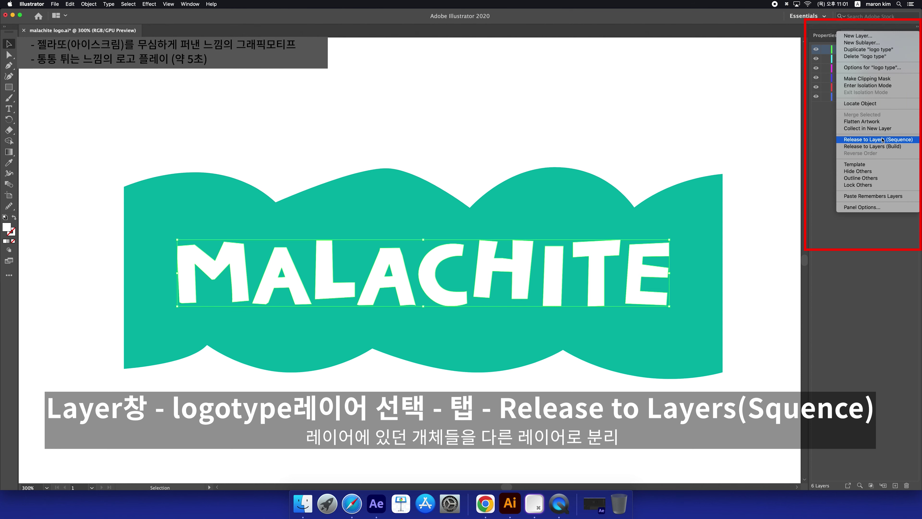
pyautogui.click(897, 141)
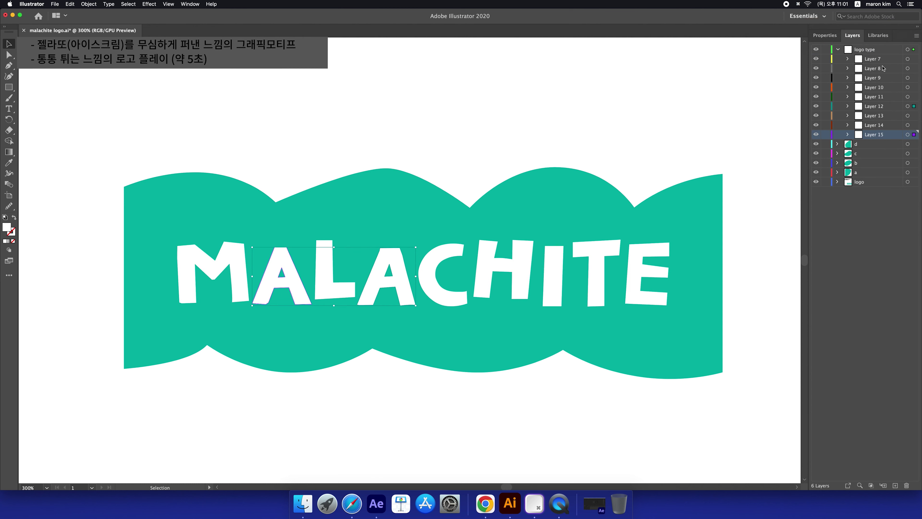
# - Move Layers 7 through 15 out of the logo type layer to the top level above it
pyautogui.keyDown('shift'); pyautogui.click(876, 60); pyautogui.keyUp('shift')
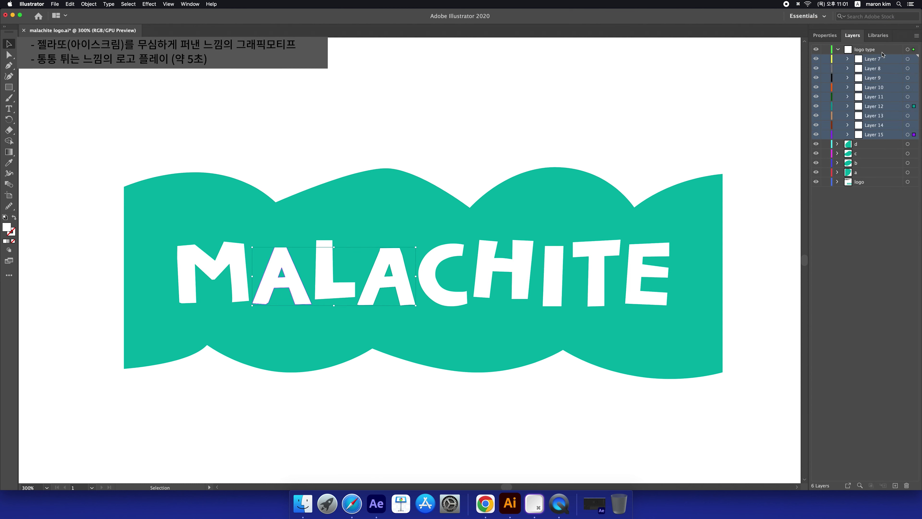
pyautogui.moveTo(876, 139); pyautogui.dragTo(858, 45)
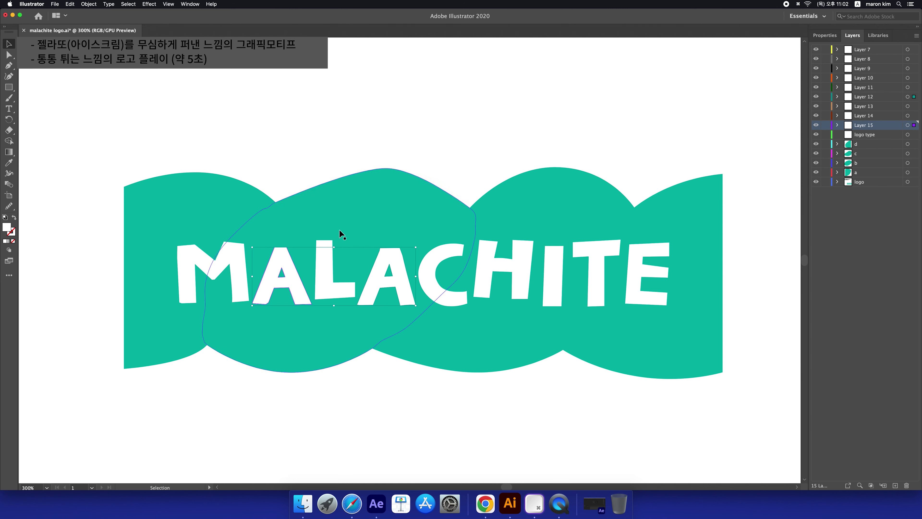
# - Identify the letter M's layer, Layer 14, and rename it as m
pyautogui.click(236, 255)
pyautogui.click(279, 261)
pyautogui.click(325, 248)
pyautogui.click(239, 260)
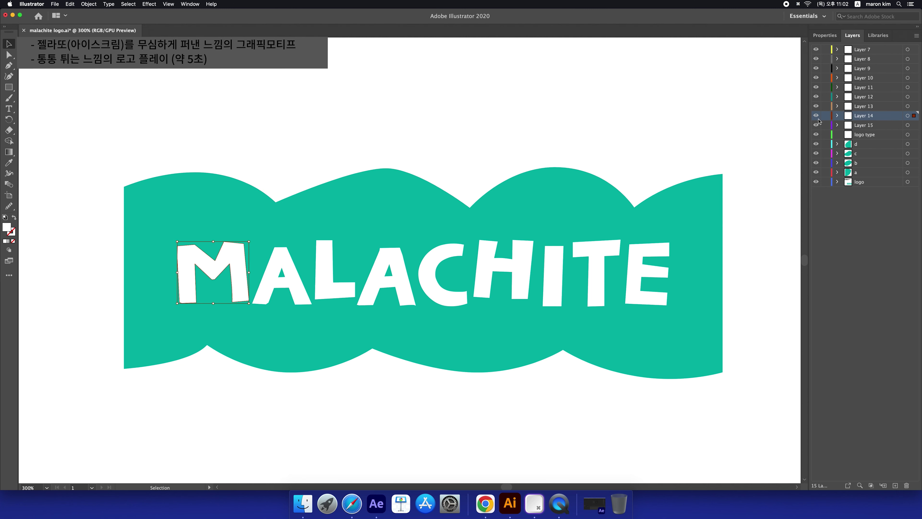
pyautogui.doubleClick(869, 115)
pyautogui.write('m')
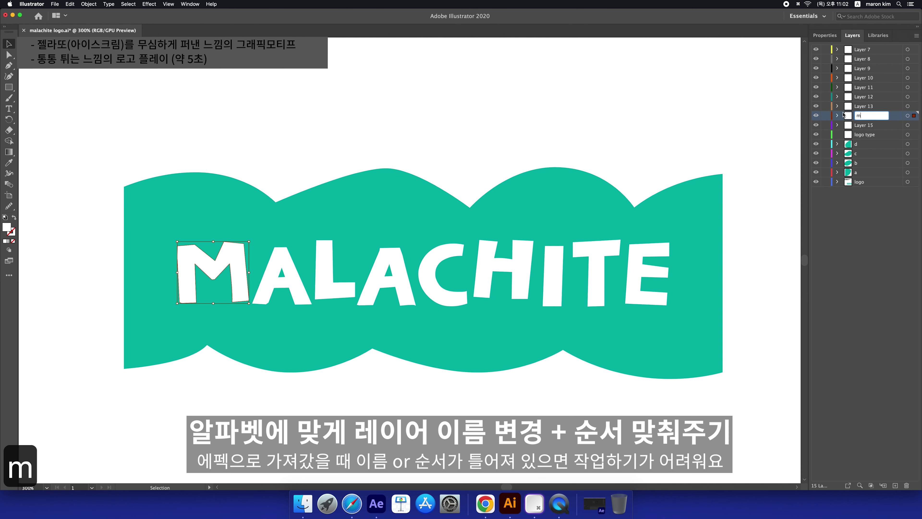
# - Identify the layer of the first letter A in MALACHITE, Layer 15, and rename it as a
pyautogui.click(279, 263)
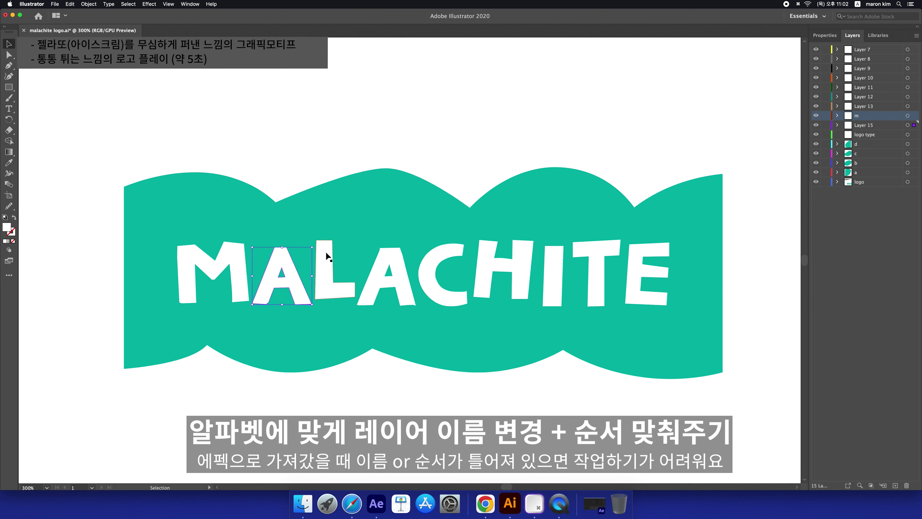
pyautogui.click(230, 255)
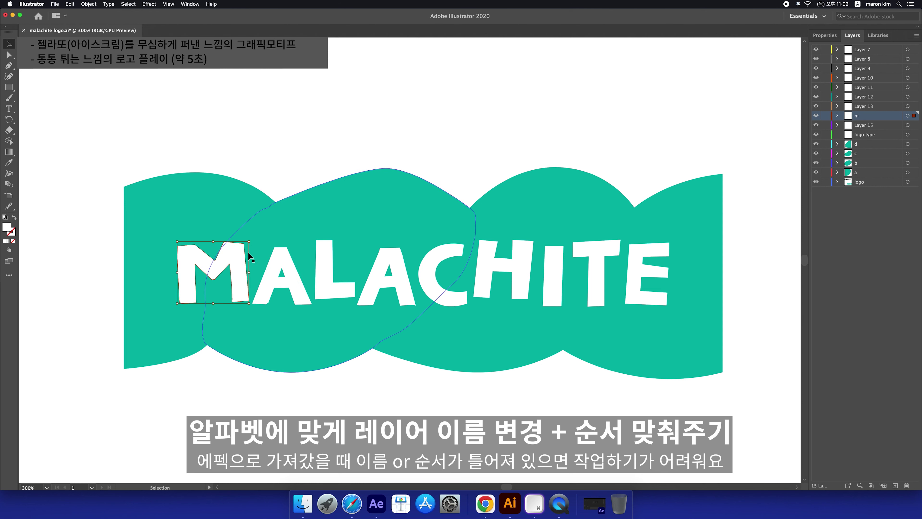
pyautogui.click(285, 260)
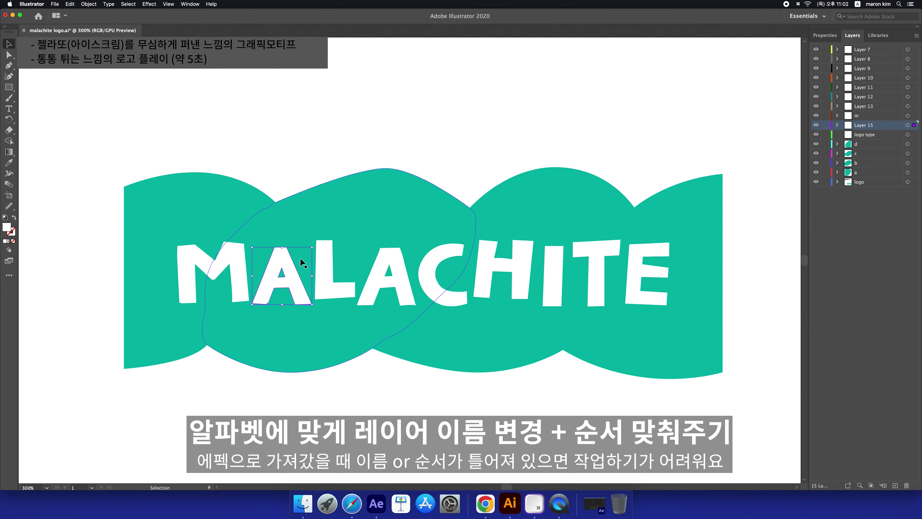
pyautogui.doubleClick(862, 127)
pyautogui.write('a')
# - Rename the letter L's layer, Layer 13, as l and move the m layer below the first A's layer
pyautogui.click(321, 256)
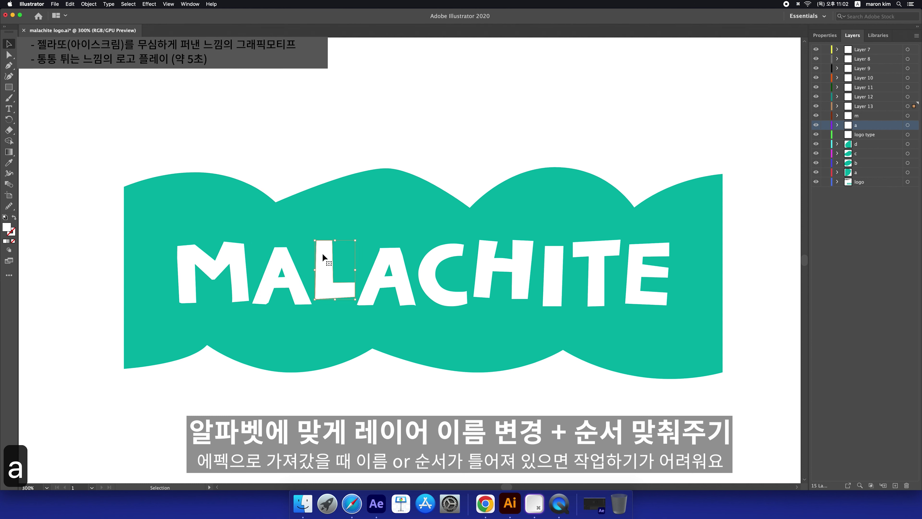
pyautogui.click(321, 258)
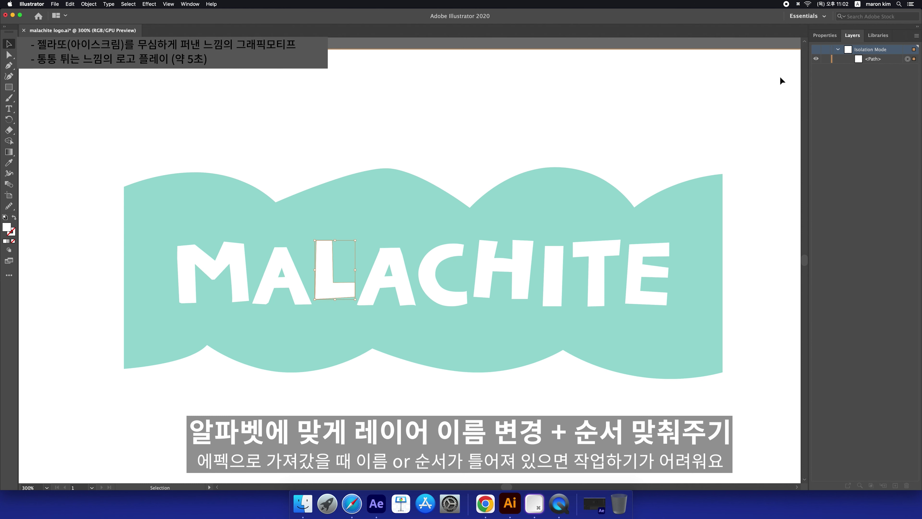
pyautogui.click(824, 35)
pyautogui.click(852, 35)
pyautogui.press('Escape')
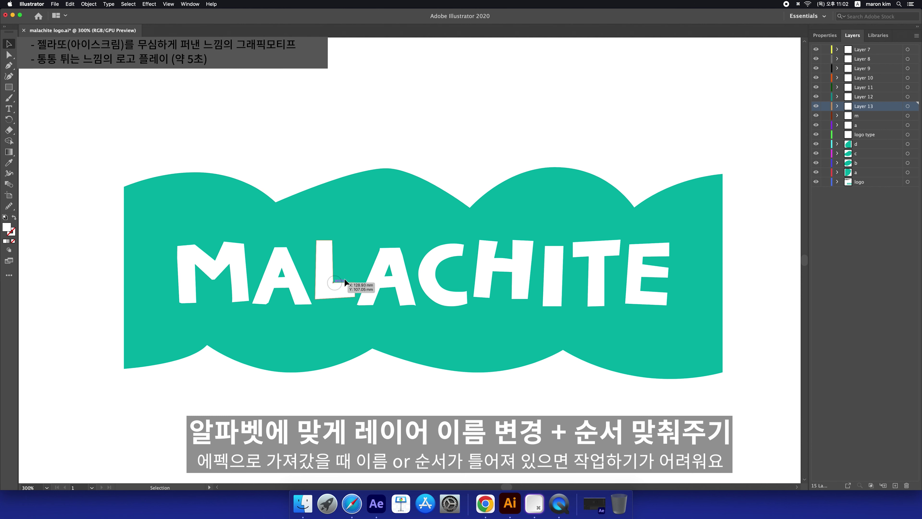
pyautogui.doubleClick(872, 105)
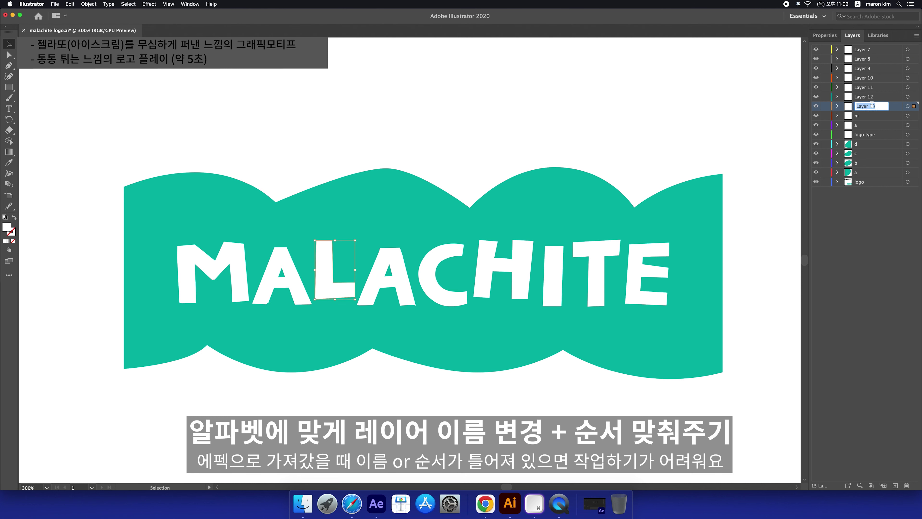
pyautogui.write('l')
pyautogui.click(858, 117)
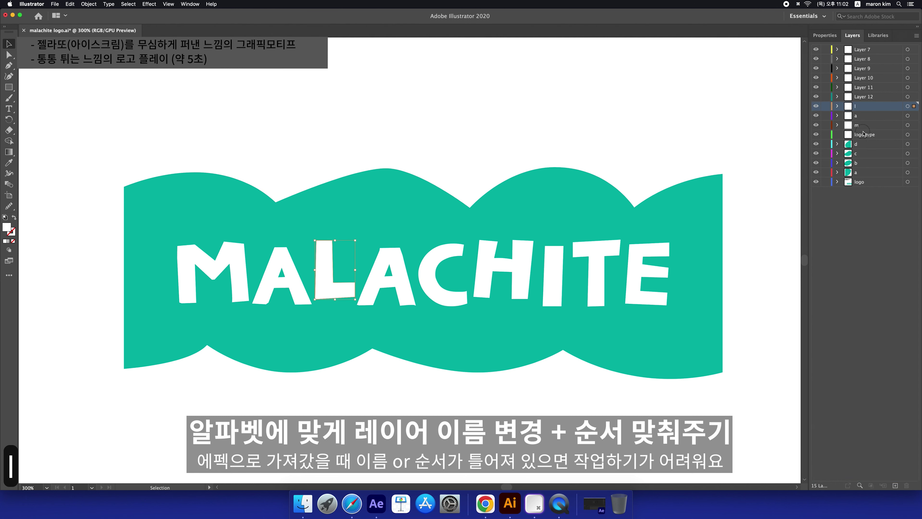
pyautogui.moveTo(862, 133); pyautogui.dragTo(863, 132)
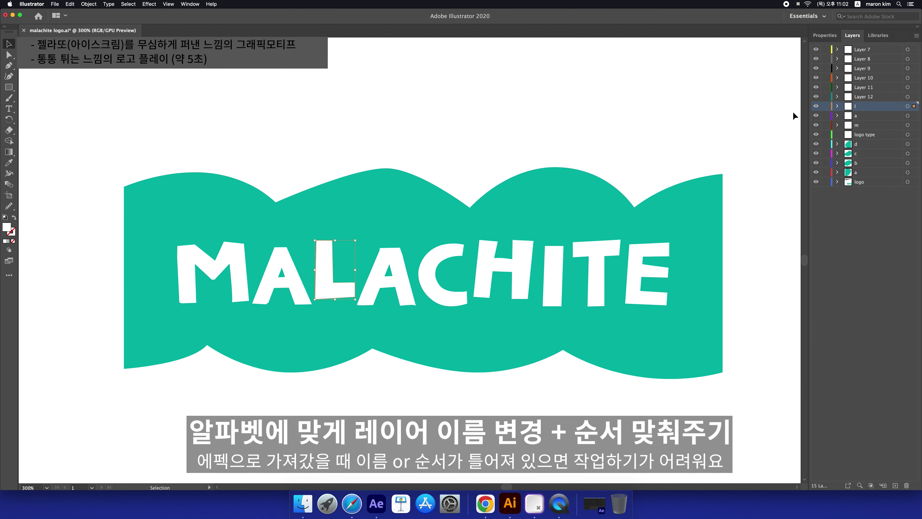
# - Identify the second letter A's layer, Layer 12, by toggling its visibility and rename it as a
pyautogui.click(816, 97)
pyautogui.click(816, 97)
pyautogui.doubleClick(861, 96)
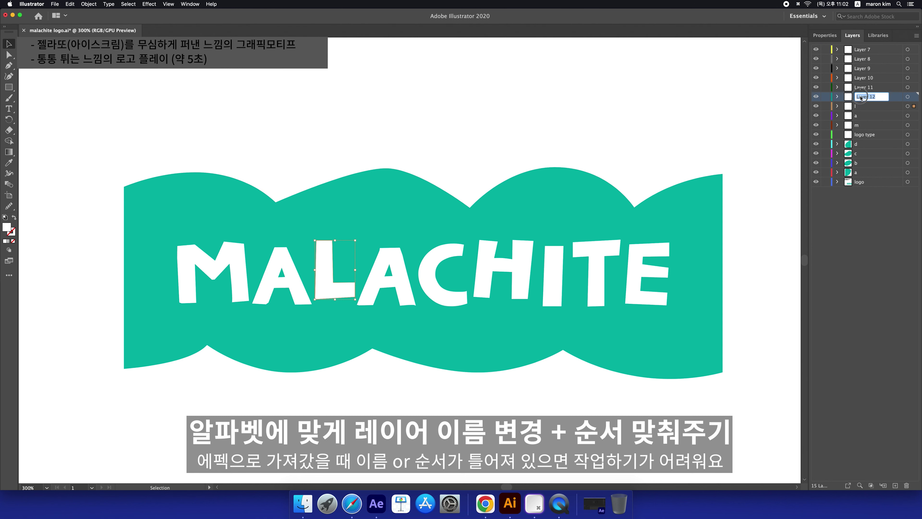
pyautogui.write('a')
# - Identify the letter H's layer, Layer 11, by toggling its visibility and rename it as h
pyautogui.click(816, 88)
pyautogui.click(816, 88)
pyautogui.click(815, 88)
pyautogui.doubleClick(864, 87)
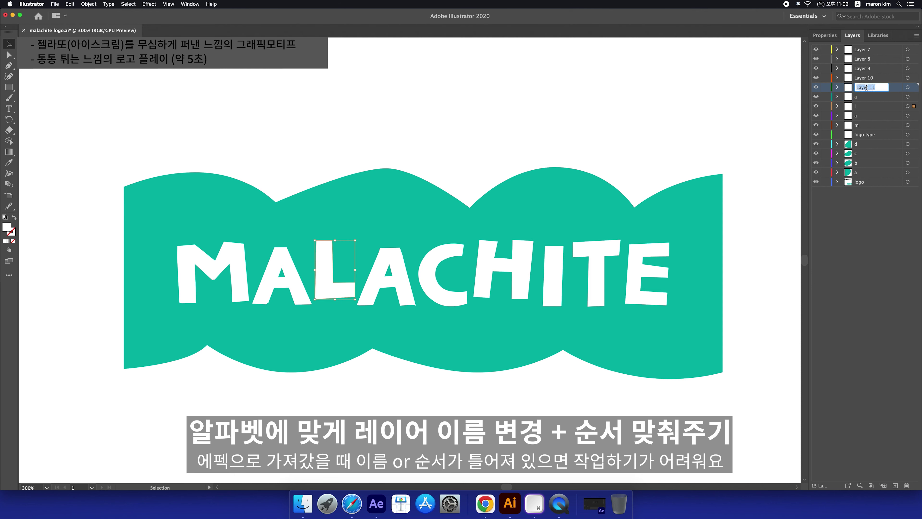
pyautogui.write('h')
# - Identify the letter I's layer, Layer 10, by toggling its visibility and rename it as i
pyautogui.click(816, 78)
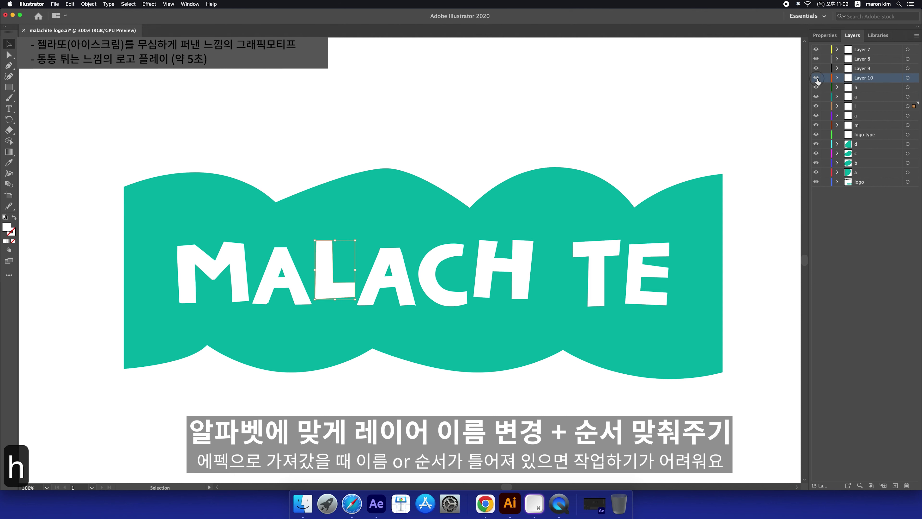
pyautogui.click(815, 78)
pyautogui.click(868, 78)
pyautogui.doubleClick(869, 78)
pyautogui.write('i')
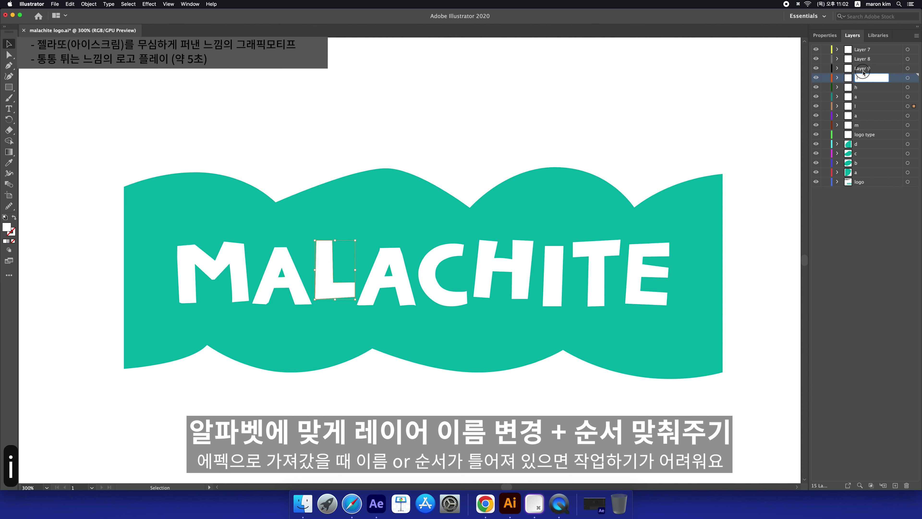
# - Identify the letter E's layer, Layer 9, by toggling its visibility and rename it as e
pyautogui.click(821, 69)
pyautogui.click(816, 68)
pyautogui.click(816, 68)
pyautogui.click(863, 69)
pyautogui.doubleClick(863, 69)
pyautogui.write('e')
# - Identify the letter T's layer, Layer 8, by toggling its visibility and rename it as t
pyautogui.click(819, 60)
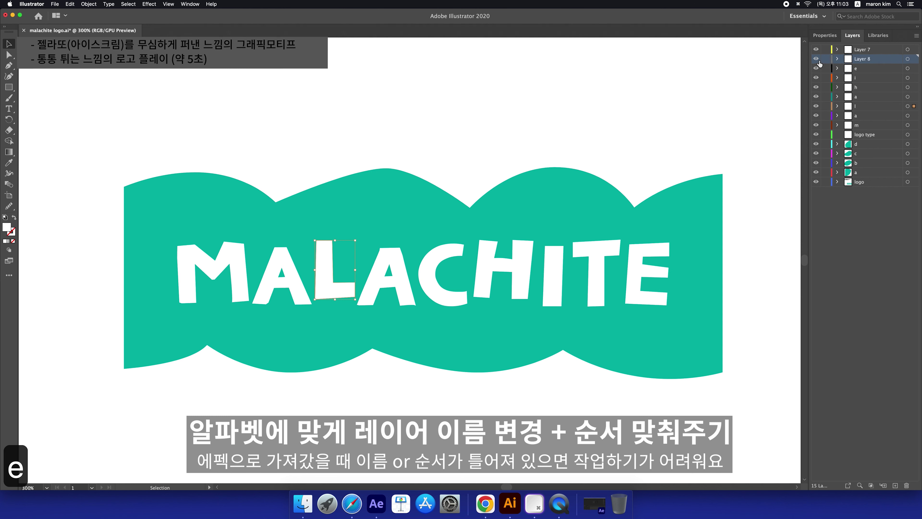
pyautogui.click(816, 60)
pyautogui.click(816, 59)
pyautogui.doubleClick(869, 59)
pyautogui.write('t')
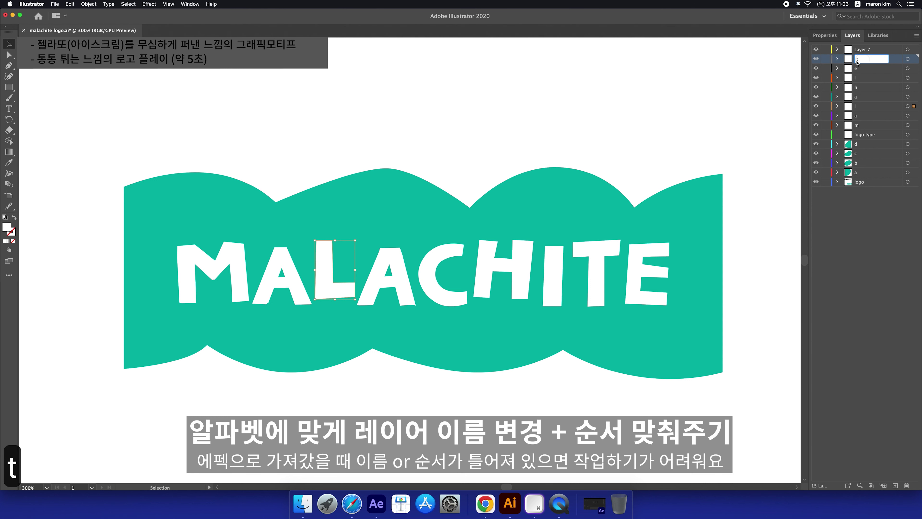
# - Identify the letter C's layer, Layer 7, by toggling its visibility and rename it as c
pyautogui.click(864, 52)
pyautogui.click(816, 50)
pyautogui.click(817, 49)
pyautogui.click(860, 52)
pyautogui.doubleClick(860, 49)
pyautogui.write('c')
# - Check the second A's layer by toggling its visibility and move the c layer between the h and a layers
pyautogui.click(862, 87)
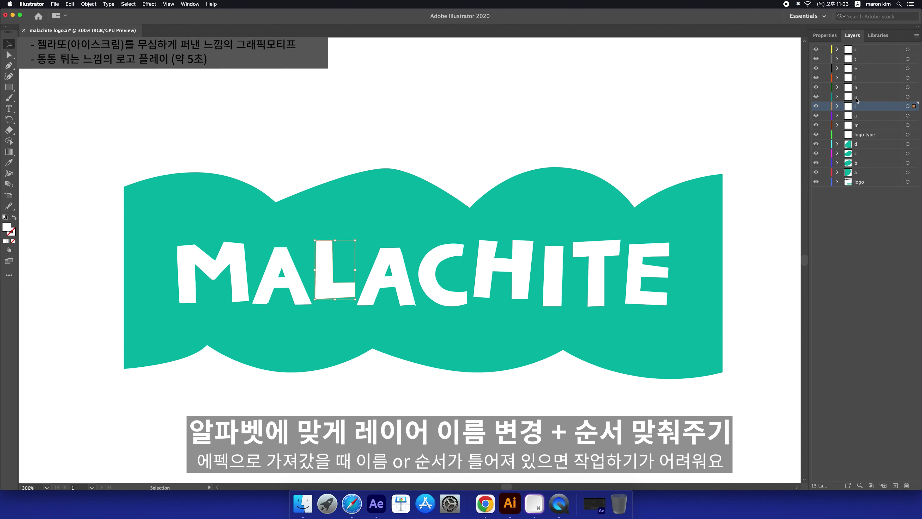
pyautogui.click(829, 100)
pyautogui.click(816, 96)
pyautogui.click(816, 96)
pyautogui.click(858, 89)
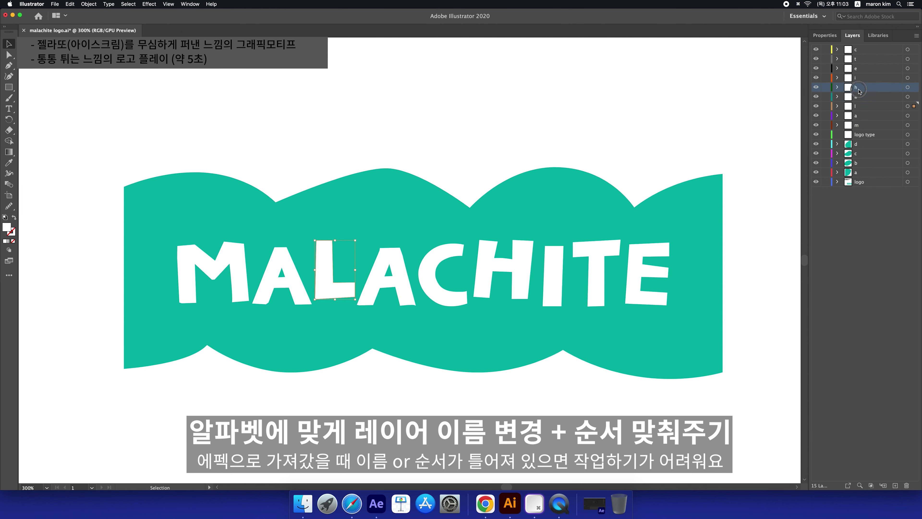
pyautogui.moveTo(859, 53); pyautogui.dragTo(863, 90)
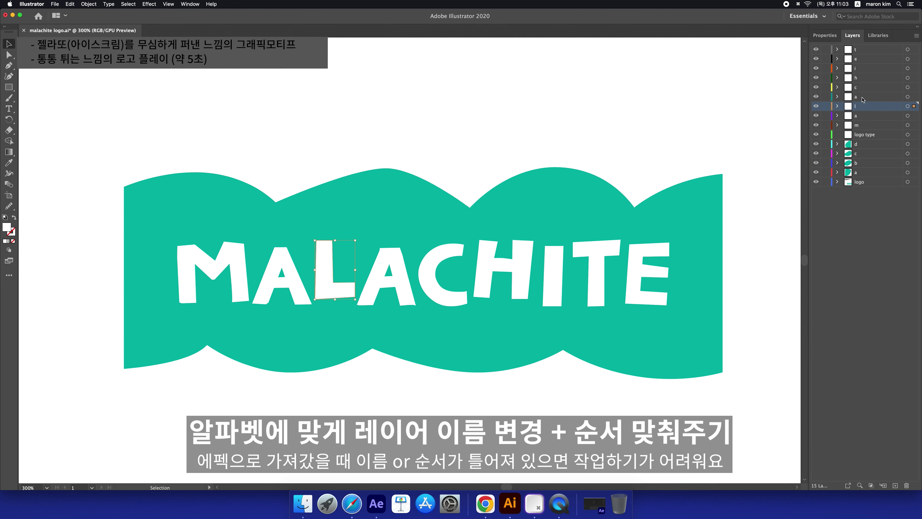
# - Move the t layer below the e layer and check both letters by toggling their visibility
pyautogui.click(863, 51)
pyautogui.moveTo(871, 51); pyautogui.dragTo(856, 61)
pyautogui.click(864, 125)
pyautogui.click(863, 115)
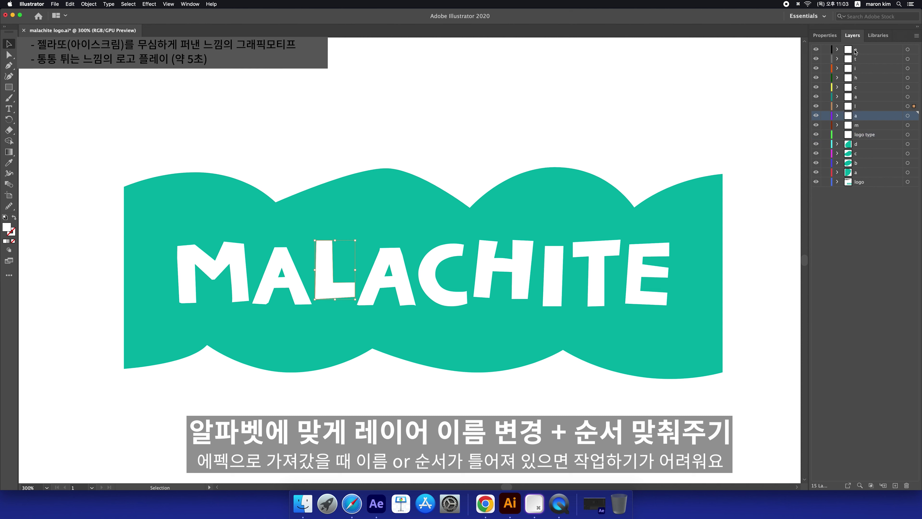
pyautogui.click(816, 49)
pyautogui.click(816, 49)
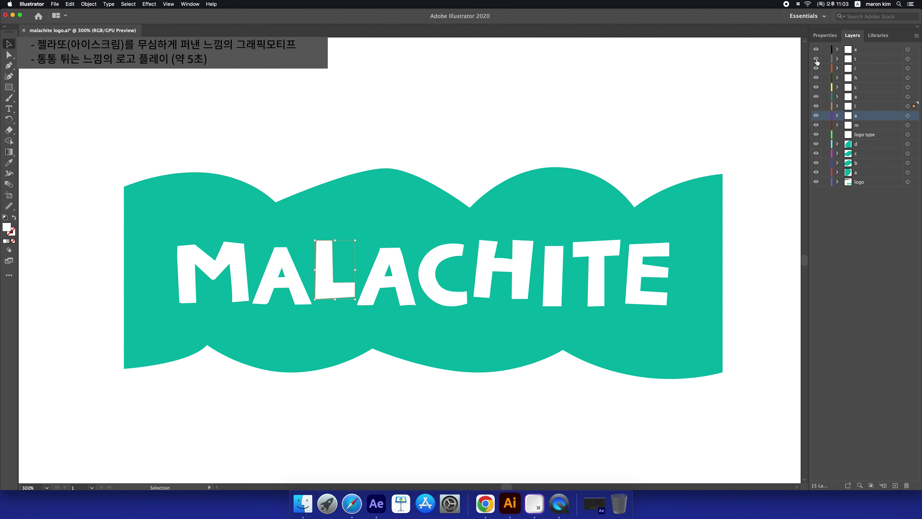
pyautogui.click(816, 59)
pyautogui.click(817, 58)
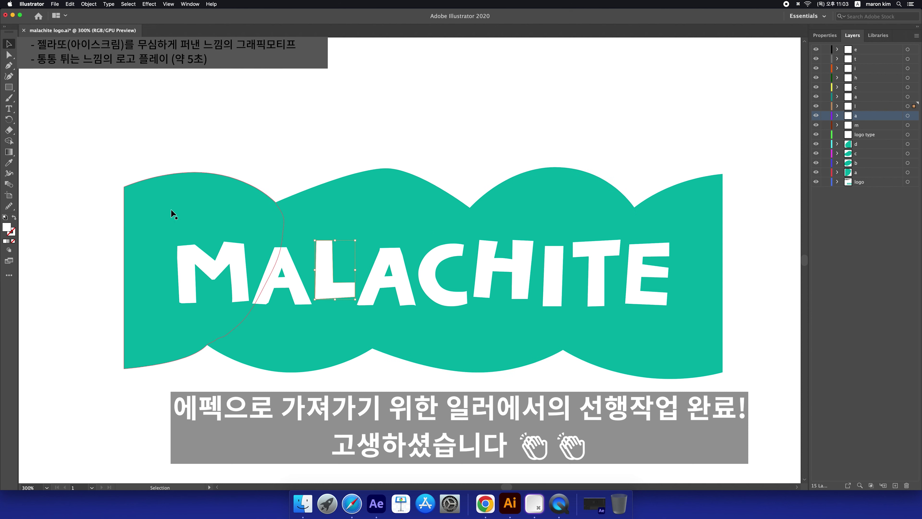
# - Save malachite logo.ai, accepting the legacy format, and return to the Selection tool
pyautogui.press('a')
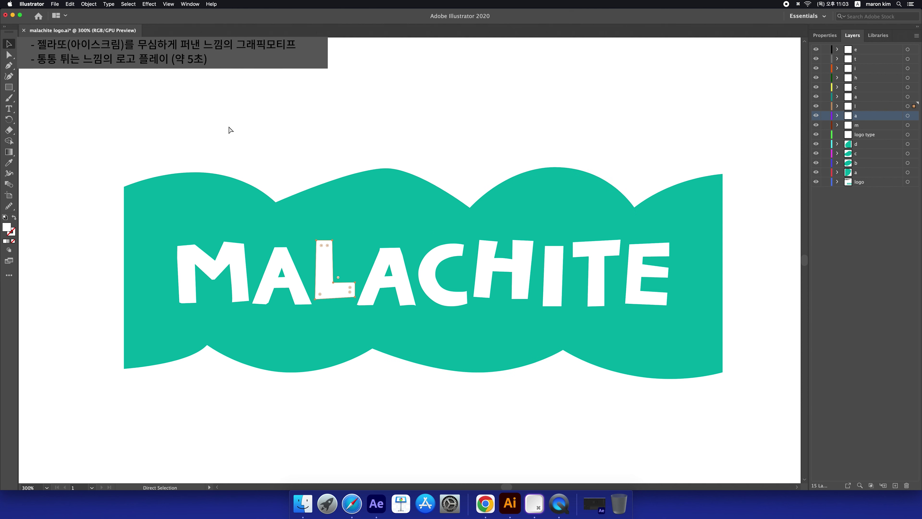
pyautogui.press('super+s')
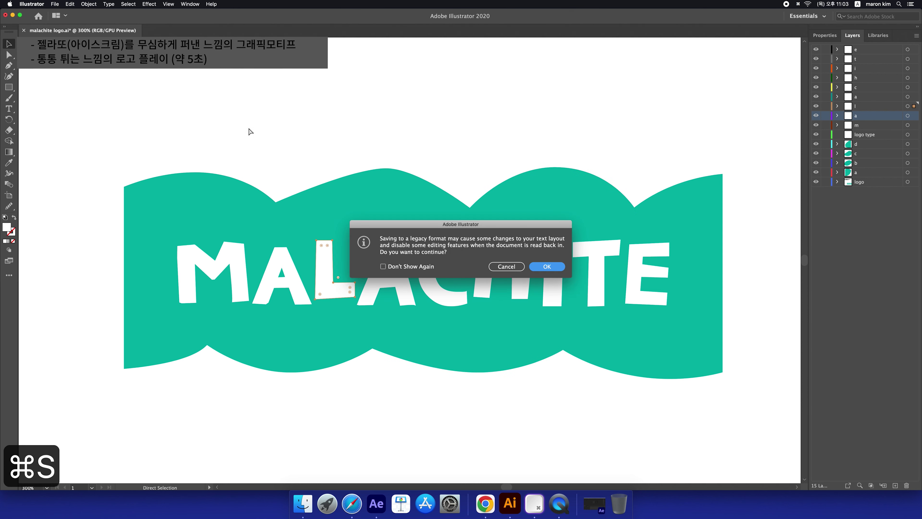
pyautogui.press('Return')
pyautogui.press('v')
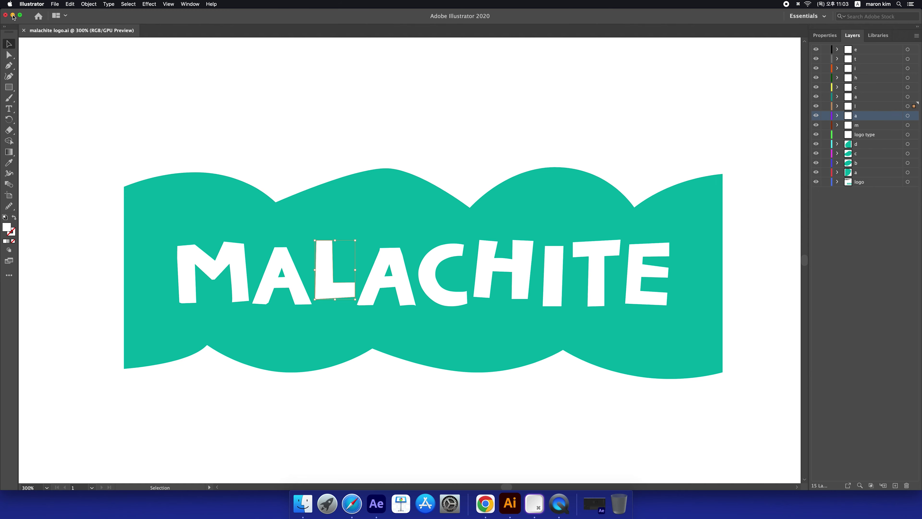
# - Switch to After Effects and bring malachite logo.ai from the malachite_logo folder into the project
pyautogui.click(13, 16)
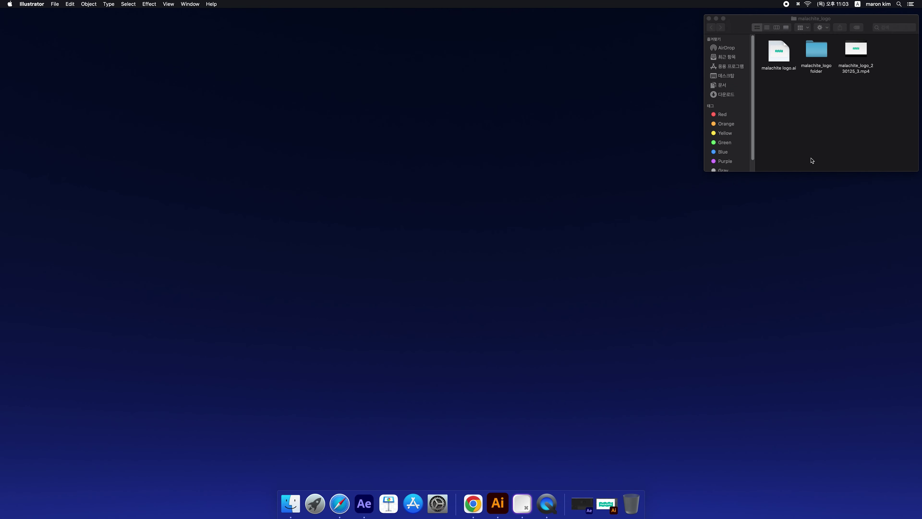
pyautogui.click(583, 503)
pyautogui.moveTo(411, 103); pyautogui.dragTo(401, 56)
pyautogui.click(894, 87)
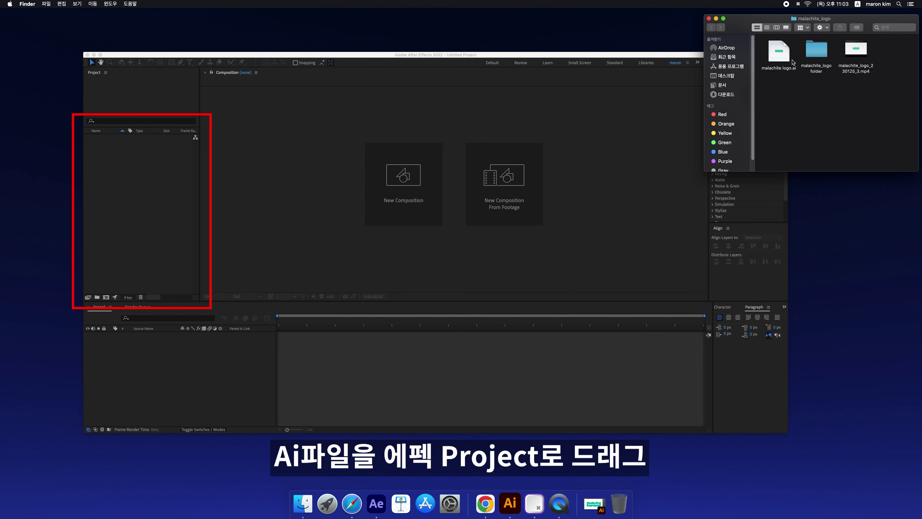
pyautogui.moveTo(786, 55); pyautogui.dragTo(142, 207)
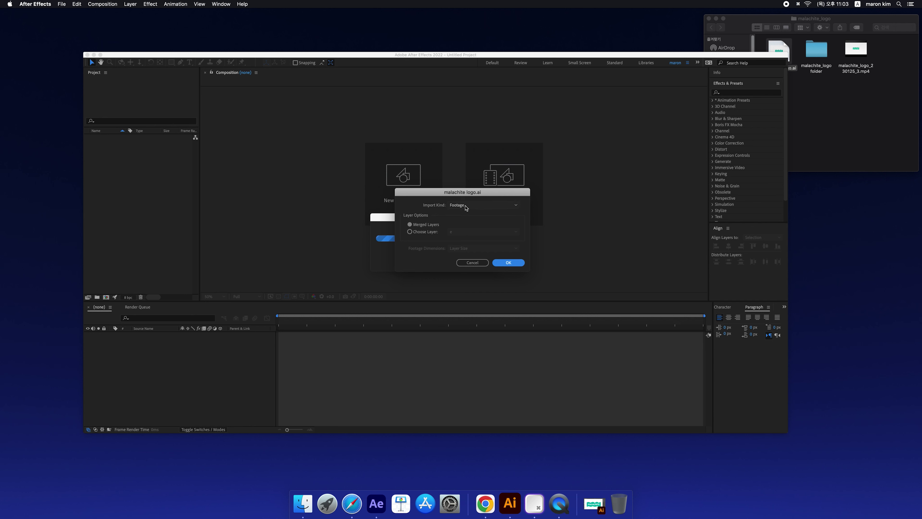
# - Import malachite logo.ai as a Composition with the footage dimensions kept at Layer Size
pyautogui.click(478, 205)
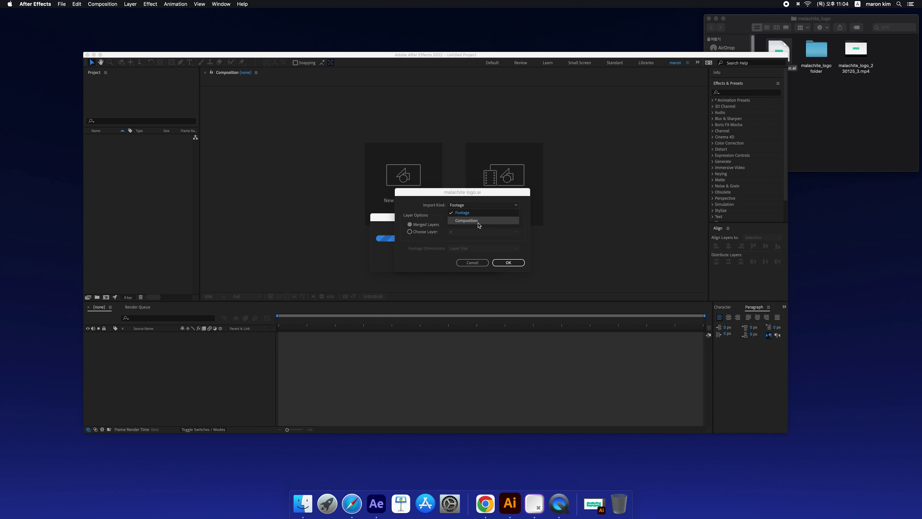
pyautogui.click(467, 220)
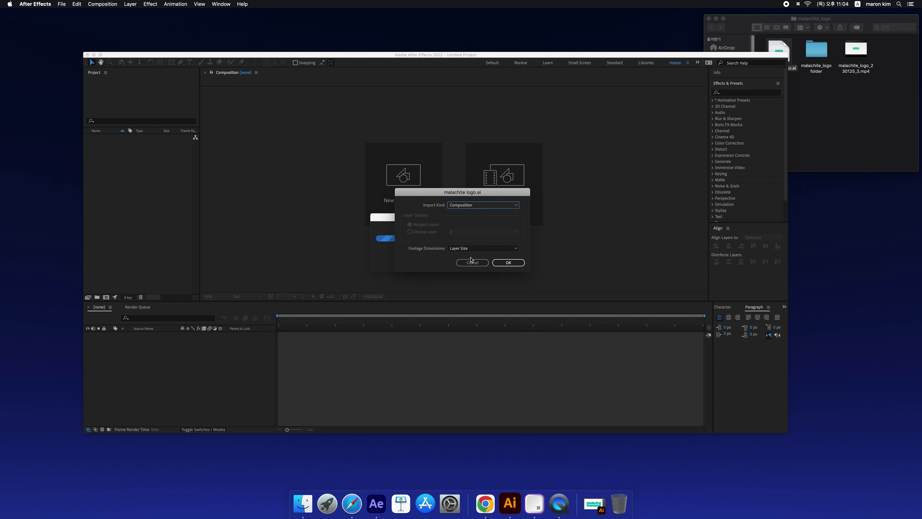
pyautogui.click(487, 252)
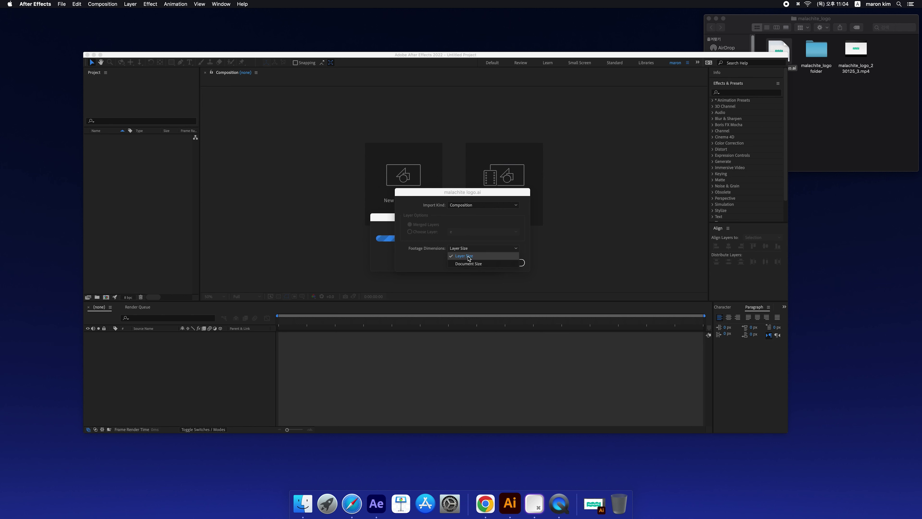
pyautogui.click(418, 258)
pyautogui.click(508, 262)
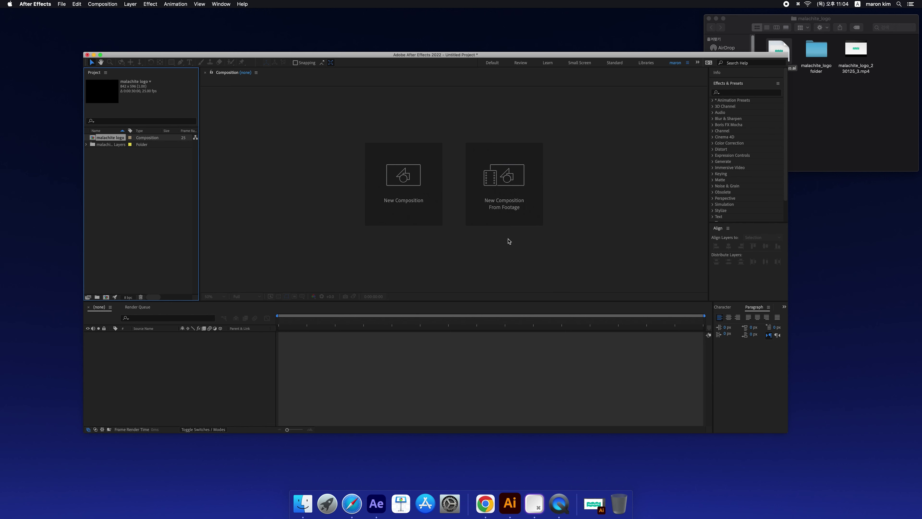
# - Open the malachite logo composition in an enlarged window and check its separate layers in the timeline
pyautogui.doubleClick(109, 138)
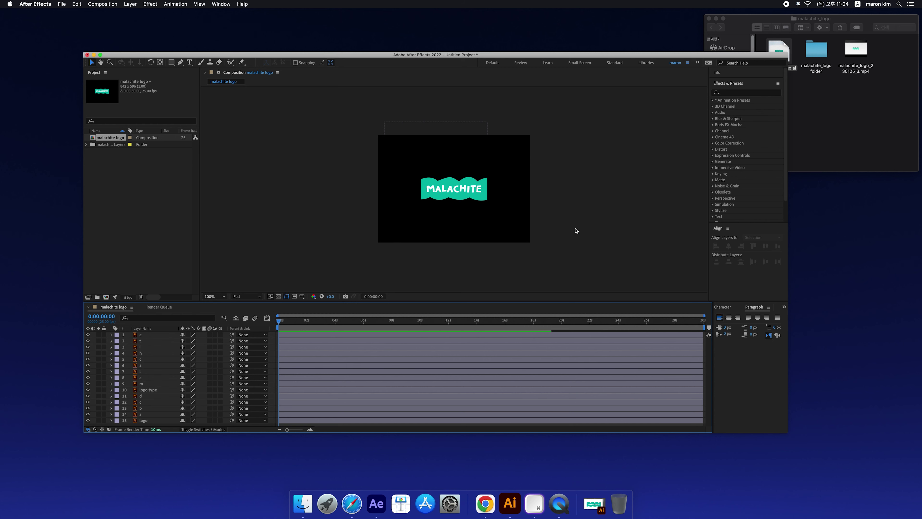
pyautogui.click(495, 57)
pyautogui.doubleClick(495, 58)
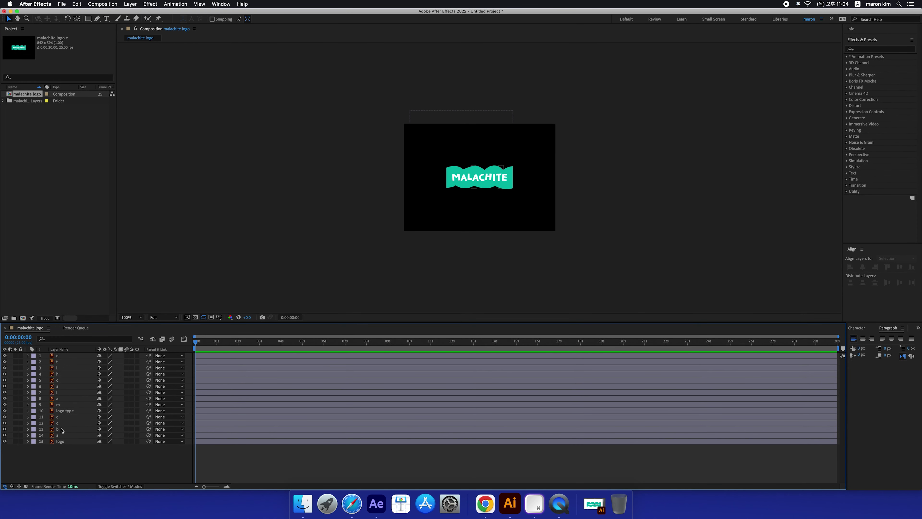
pyautogui.click(283, 358)
pyautogui.click(268, 435)
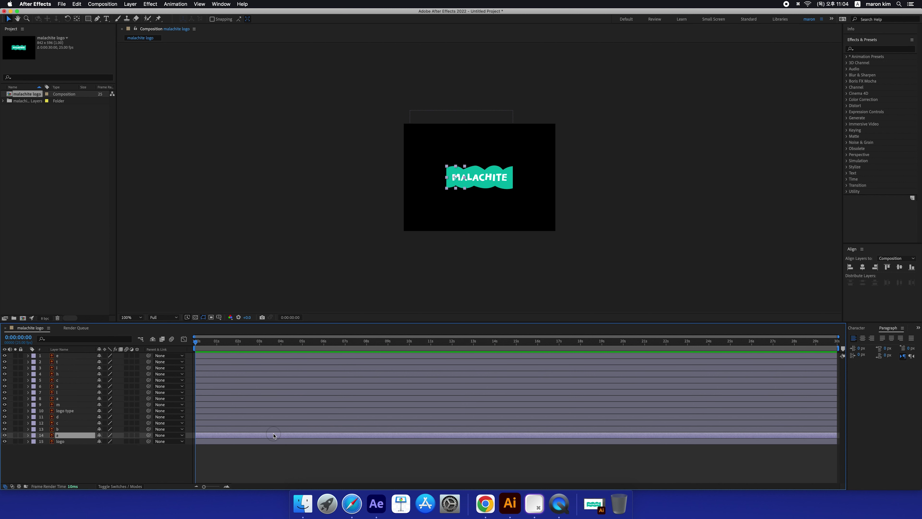
pyautogui.click(256, 457)
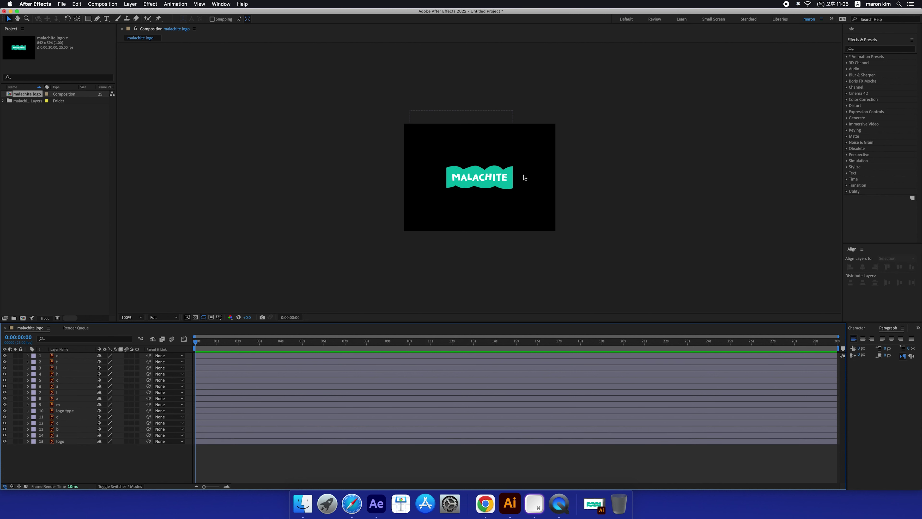
# - Try scaling all the imported Illustrator layers up to about 1248% to test their edge quality, and undo the scaling
pyautogui.click(223, 357)
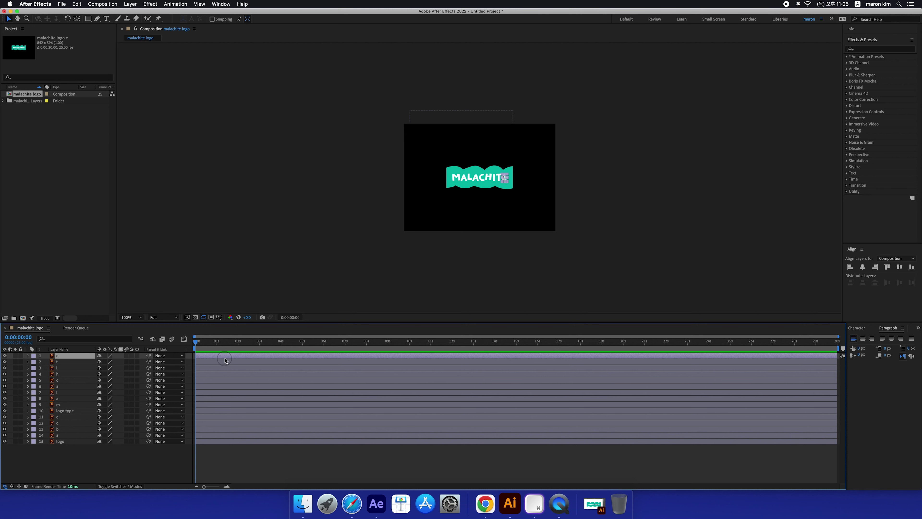
pyautogui.press('super+a')
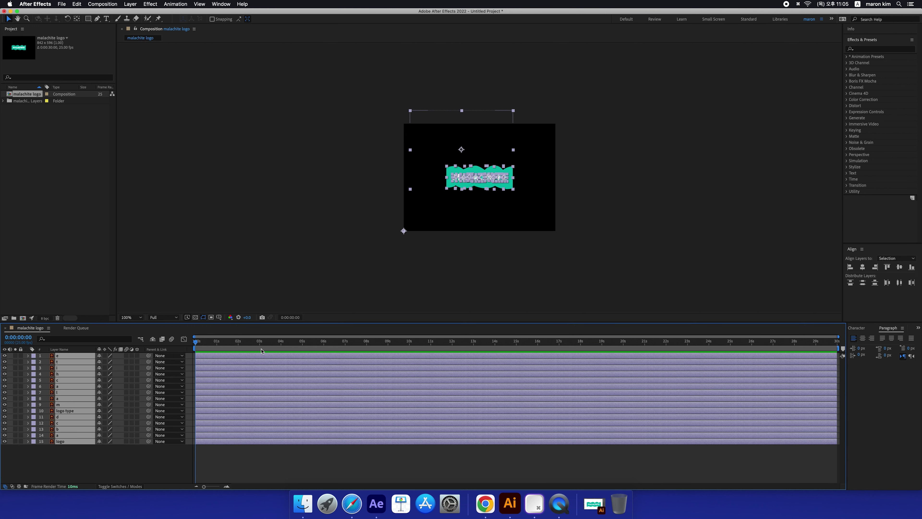
pyautogui.press('s')
pyautogui.moveTo(109, 362); pyautogui.dragTo(532, 358)
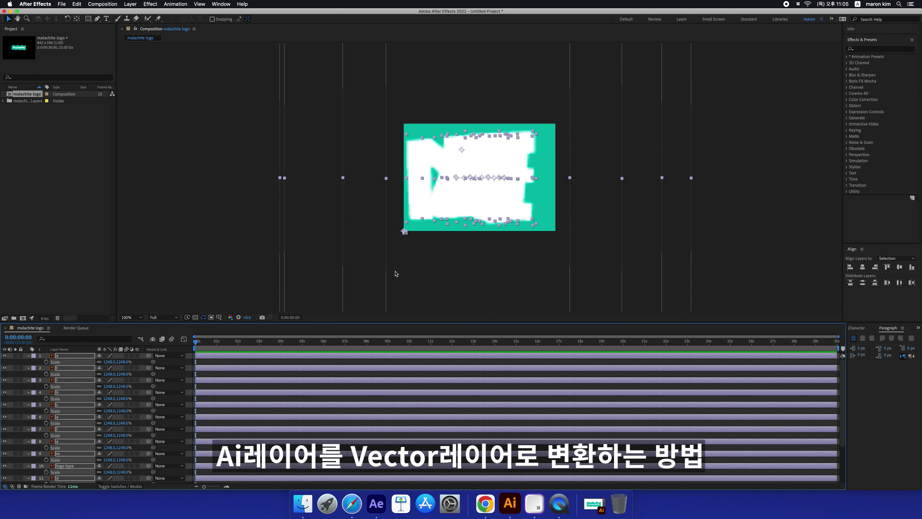
pyautogui.press('super+z')
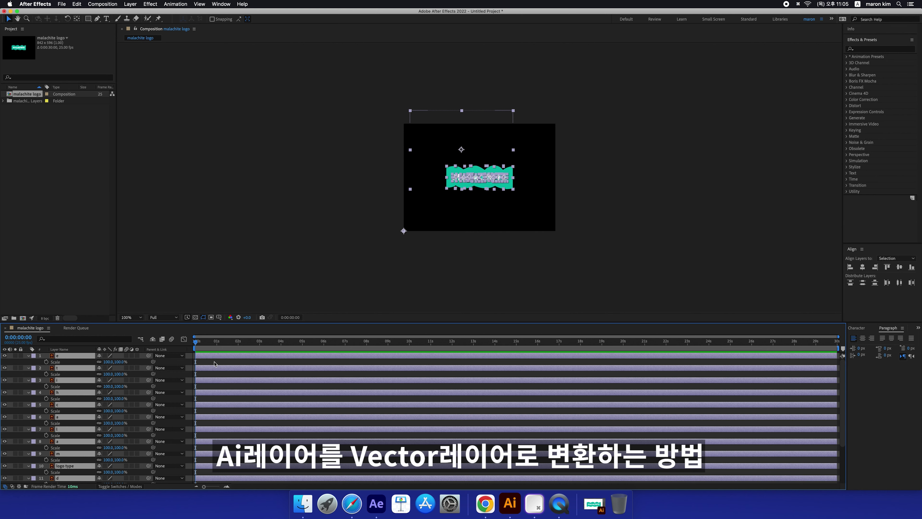
# - Create shapes from vector layers for all the Illustrator layers and move the resulting Outlines layers to the front of the layer stack
pyautogui.click(229, 371)
pyautogui.click(214, 356)
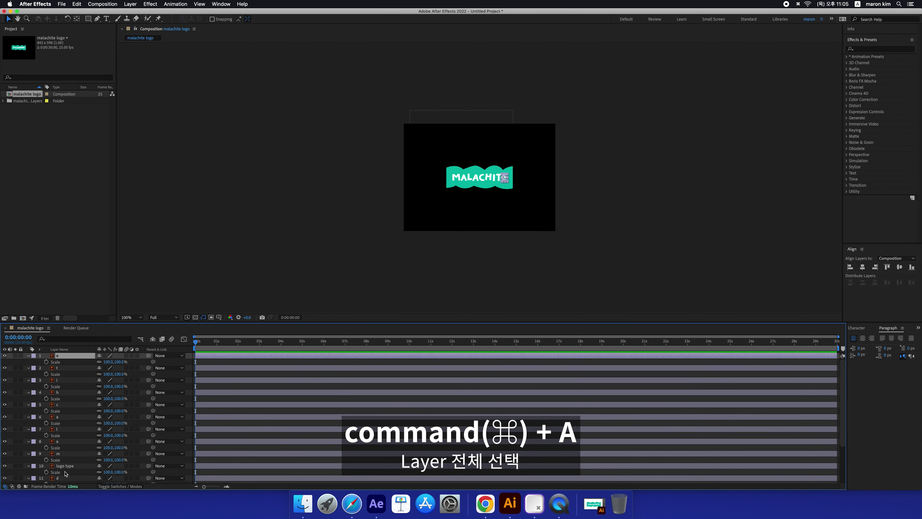
pyautogui.press('super+a')
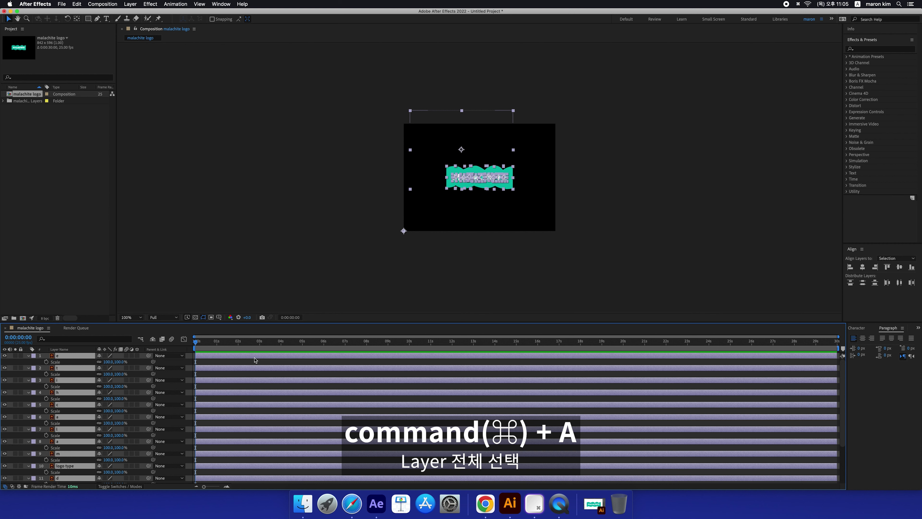
pyautogui.rightClick(255, 359)
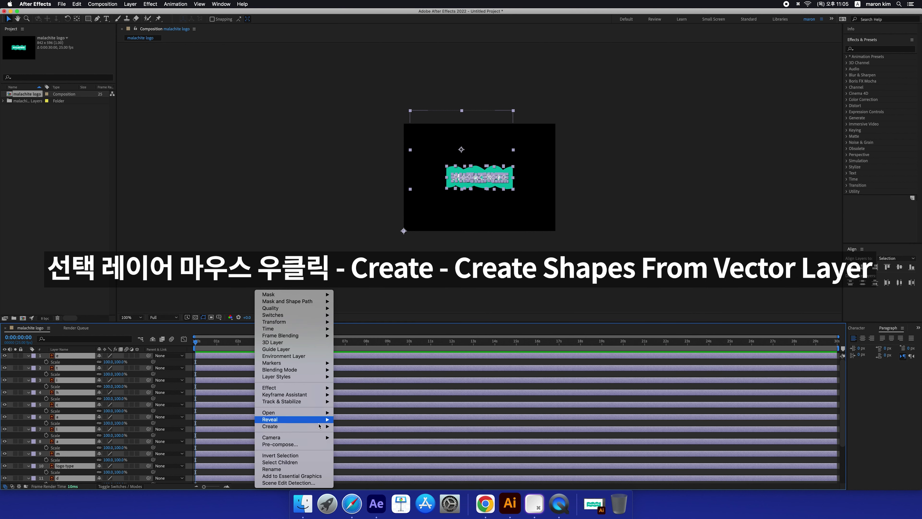
pyautogui.moveTo(318, 427)
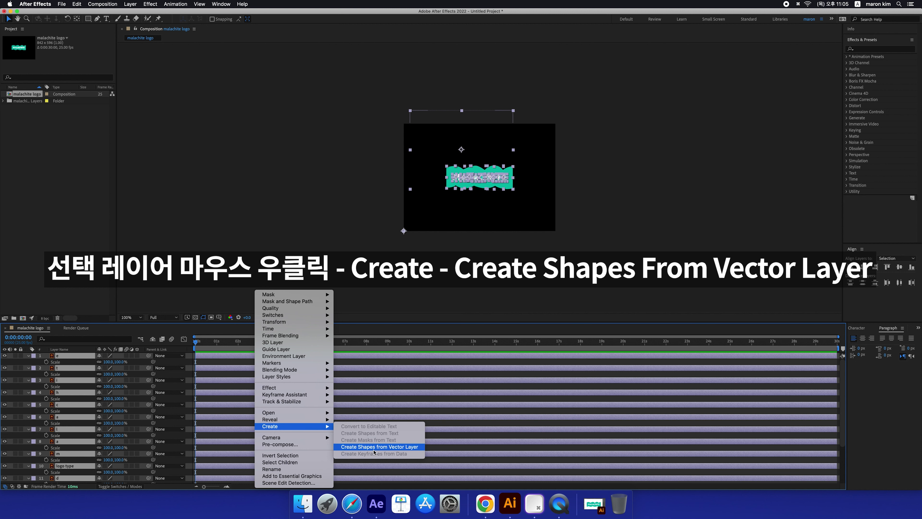
pyautogui.click(374, 449)
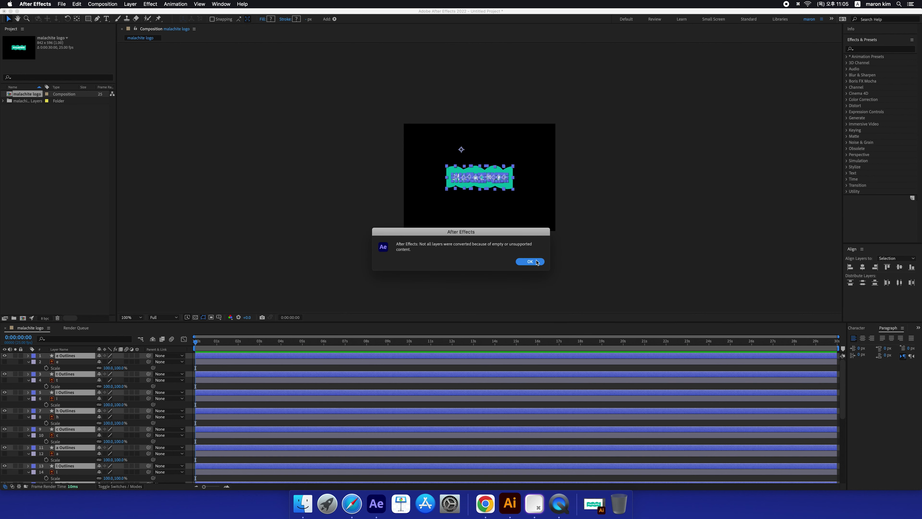
pyautogui.click(530, 262)
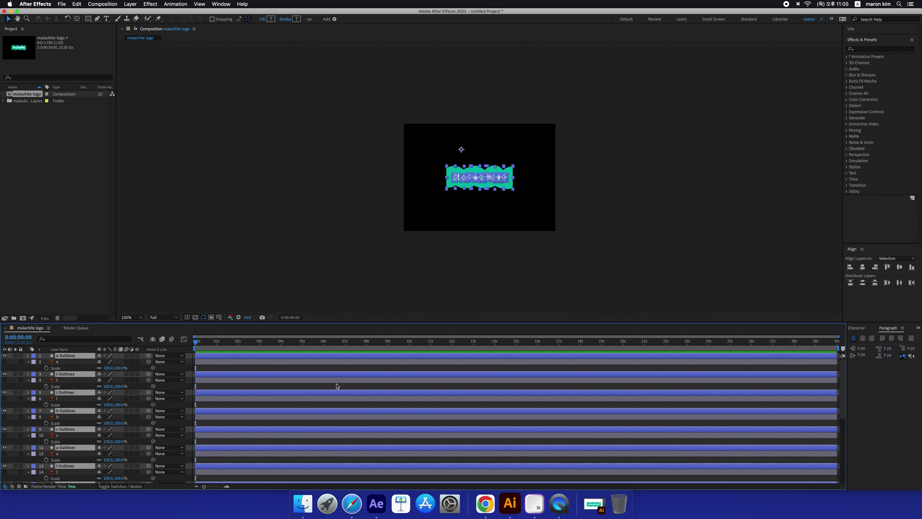
pyautogui.press('super+shift+bracketright')
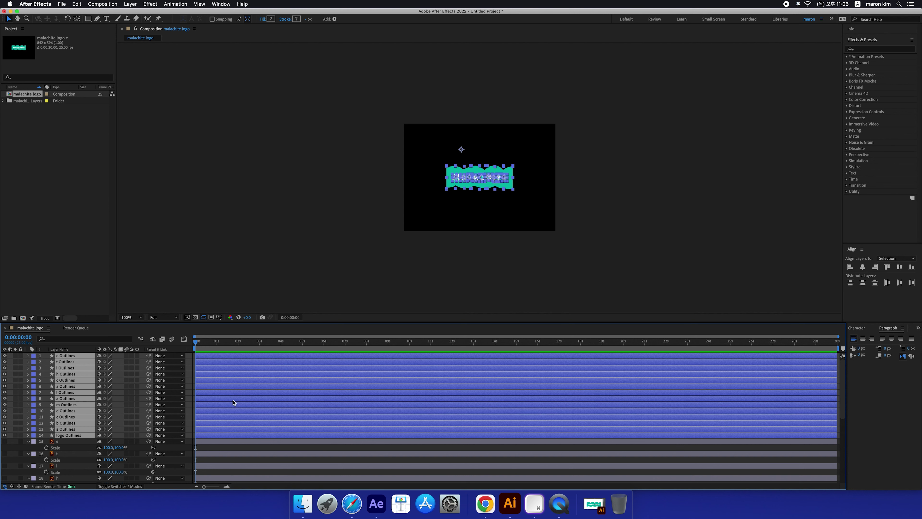
# - Check the original logo type layer by soloing it briefly, and hide that layer
pyautogui.scroll(-6, 242, 404)
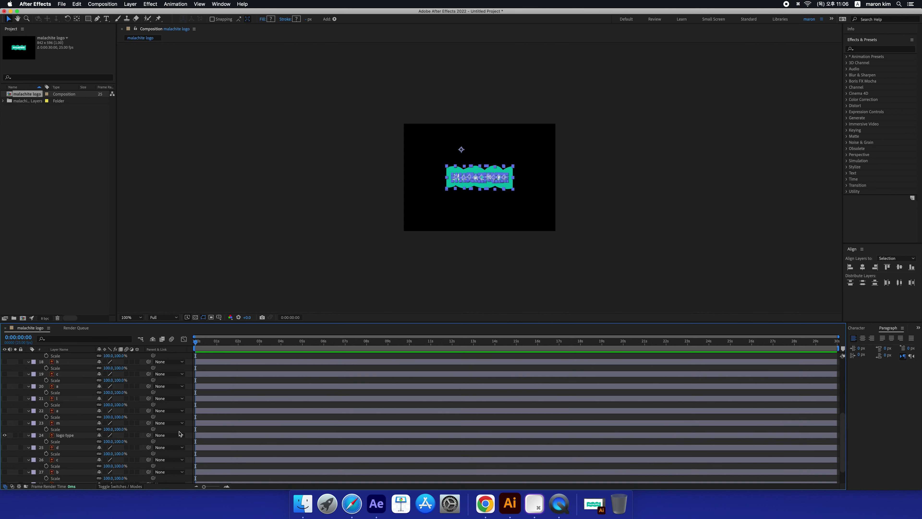
pyautogui.click(64, 418)
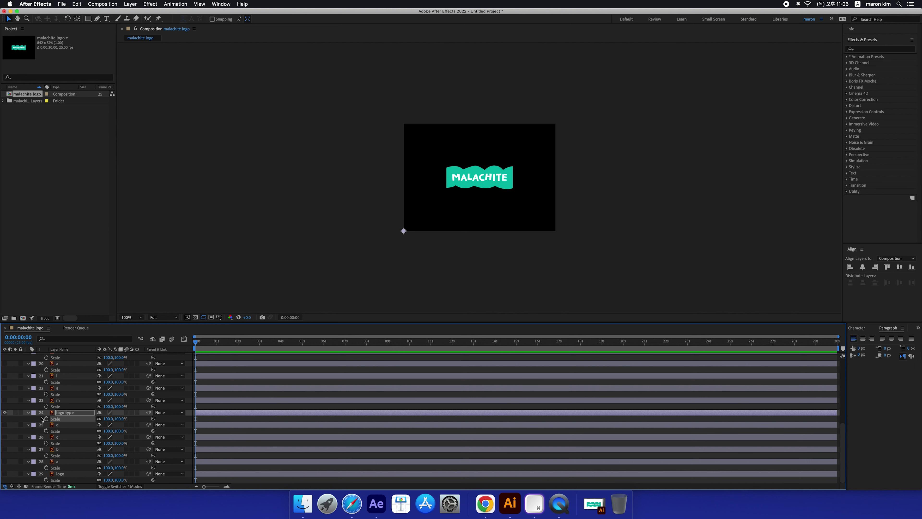
pyautogui.press('Return')
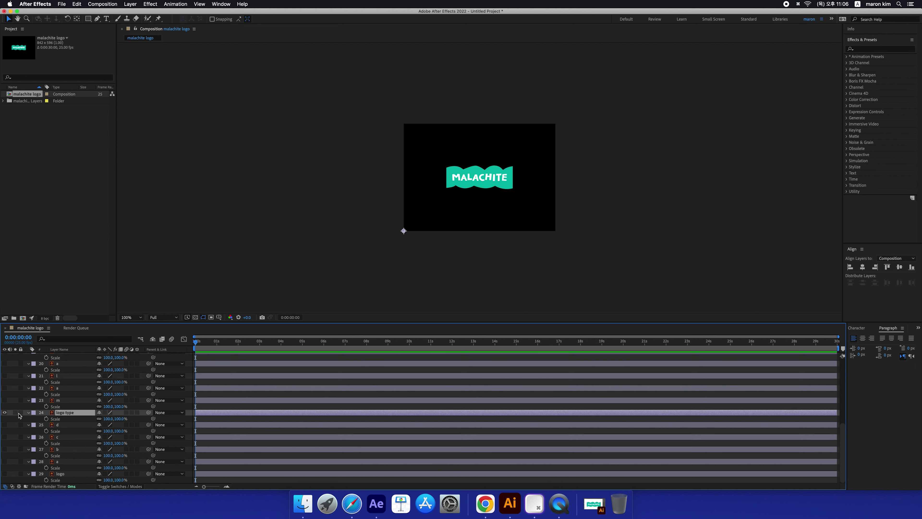
pyautogui.click(15, 412)
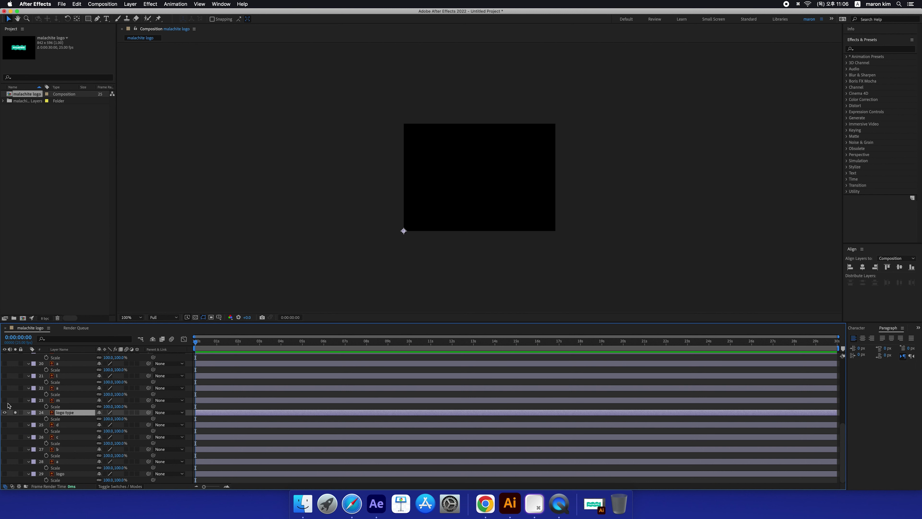
pyautogui.click(15, 413)
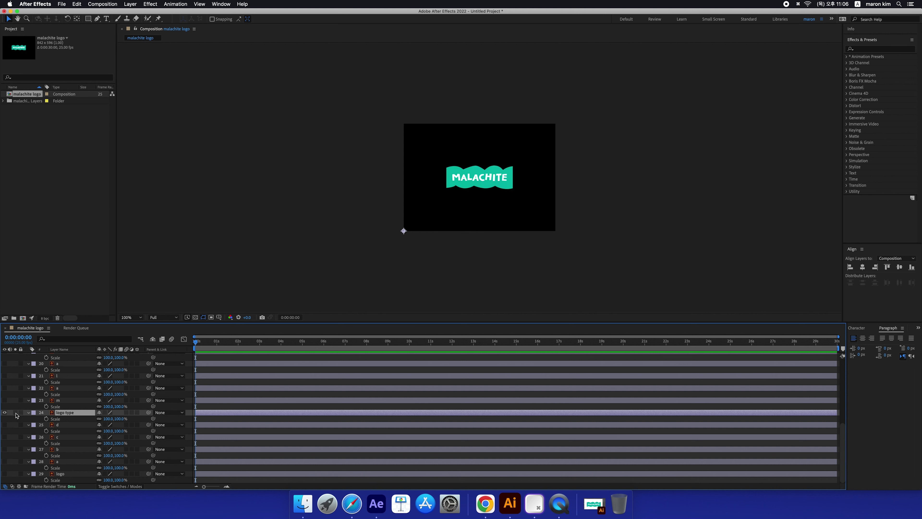
pyautogui.scroll(8, 54, 421)
pyautogui.scroll(-3, 22, 427)
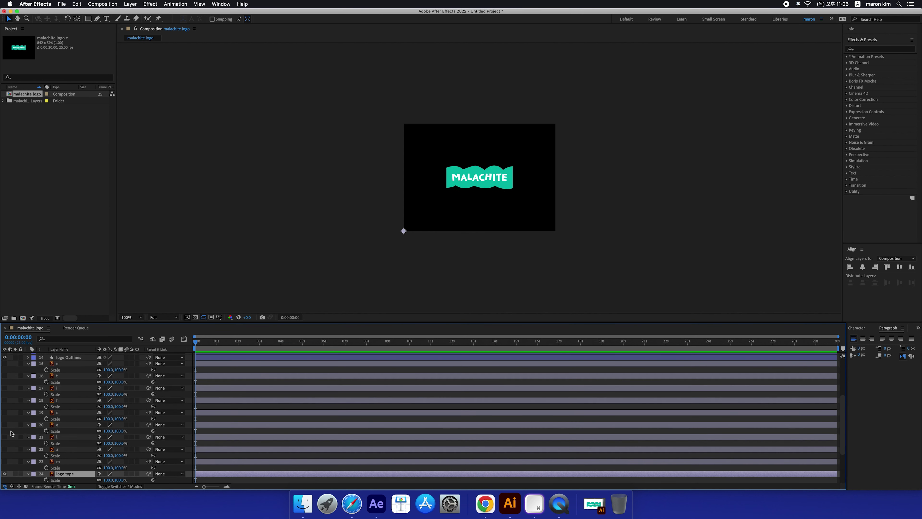
pyautogui.scroll(-5, 236, 405)
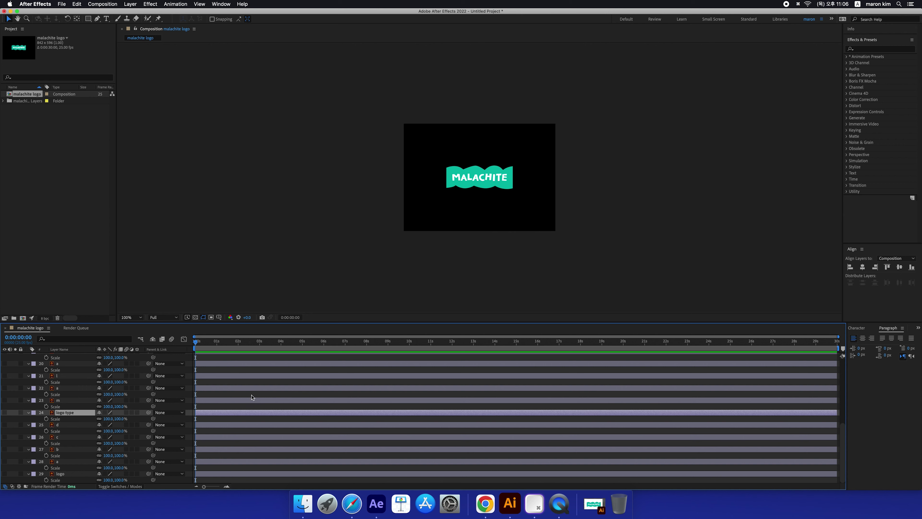
# - Try scaling all the Outlines shape layers up together to test whether their edges stay sharp
pyautogui.scroll(10, 239, 404)
pyautogui.click(232, 435)
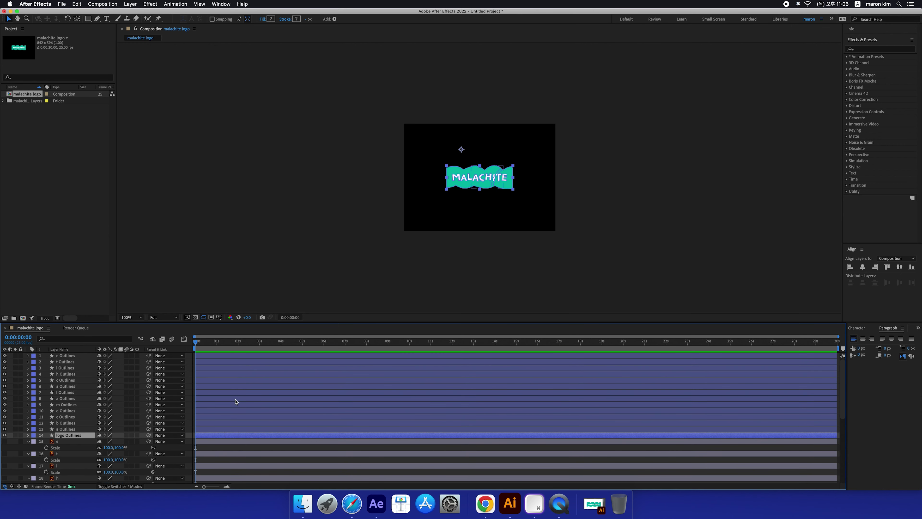
pyautogui.keyDown('shift'); pyautogui.click(244, 361); pyautogui.keyUp('shift')
pyautogui.keyDown('shift'); pyautogui.click(251, 355); pyautogui.keyUp('shift')
pyautogui.press('s')
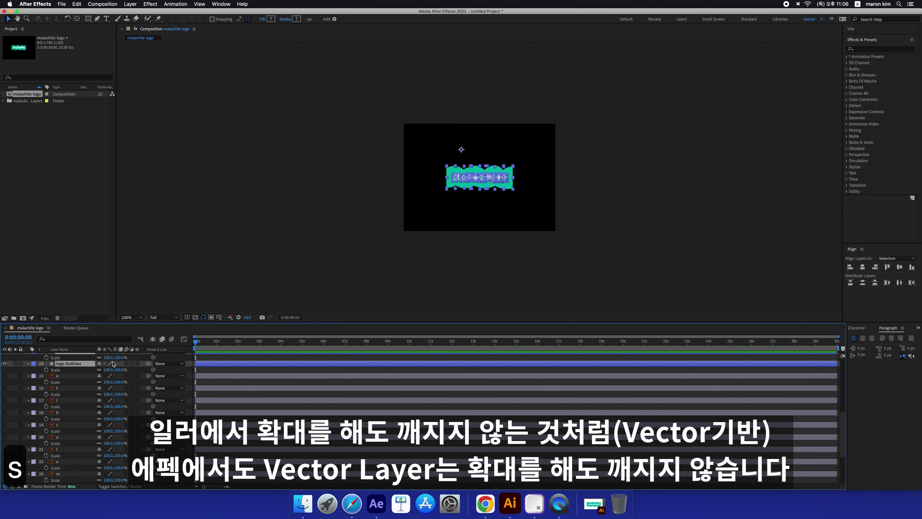
pyautogui.moveTo(109, 359); pyautogui.dragTo(599, 365)
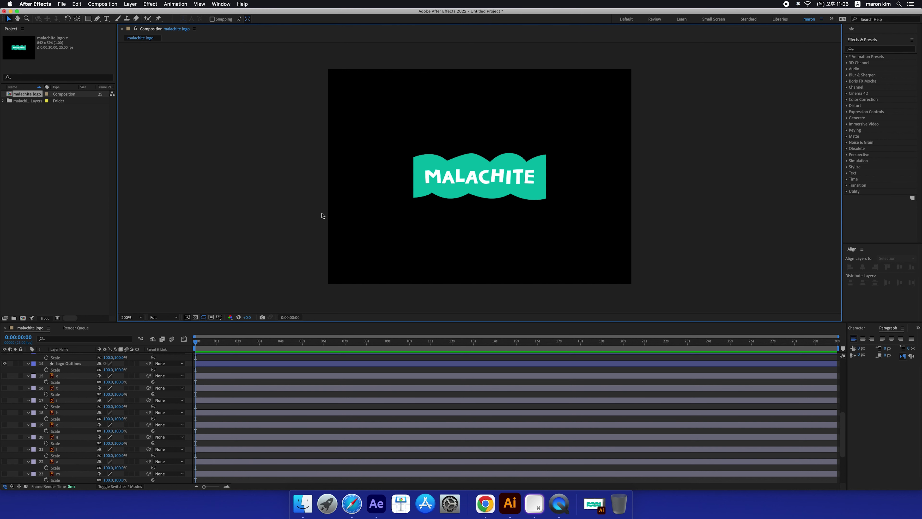
# - Set the malachite logo composition size to 1920 x 1080 px with the aspect ratio unlocked
pyautogui.press('super+k')
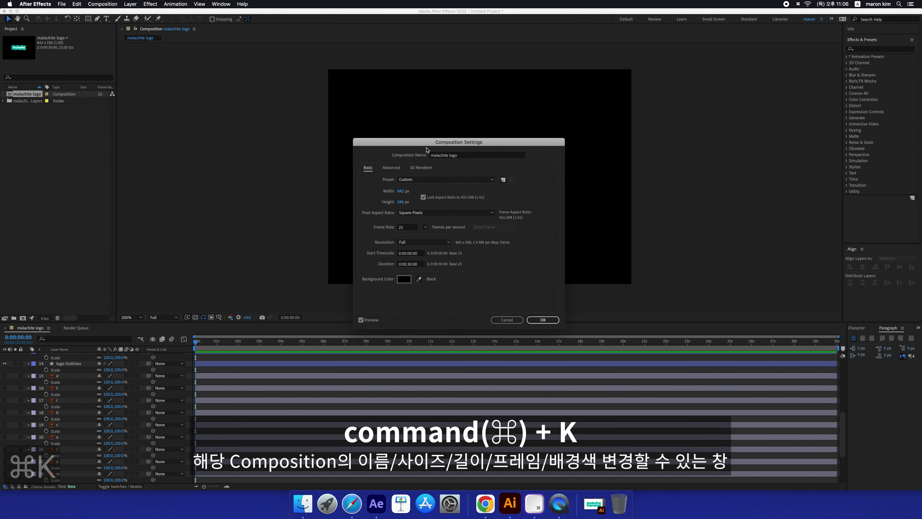
pyautogui.click(400, 192)
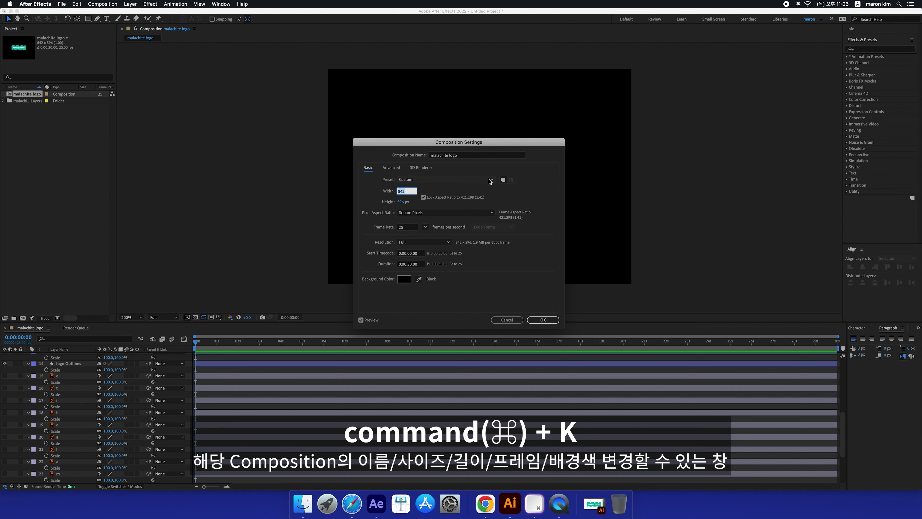
pyautogui.write('1920')
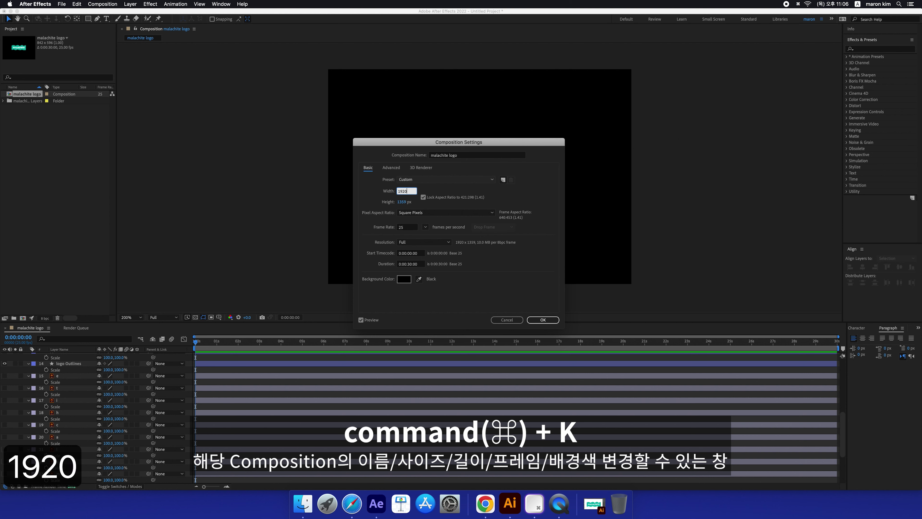
pyautogui.click(423, 197)
pyautogui.click(406, 203)
pyautogui.write('1080')
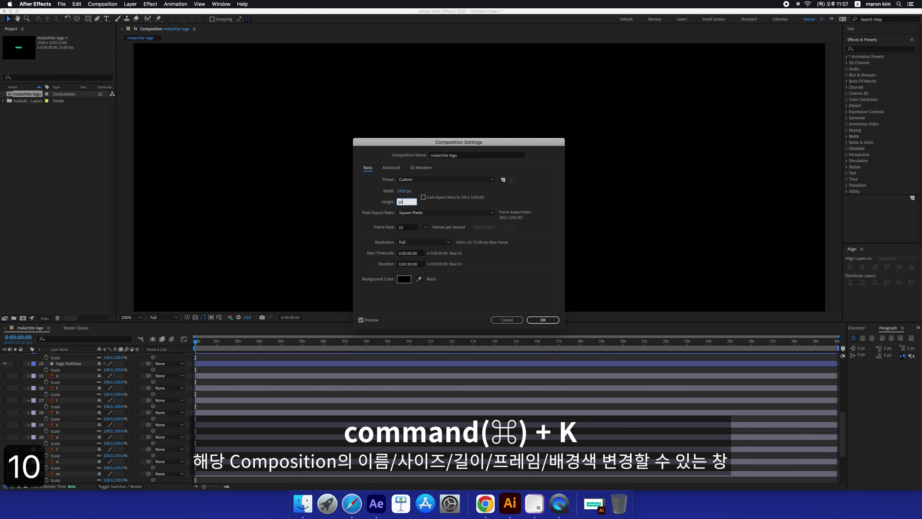
pyautogui.click(386, 235)
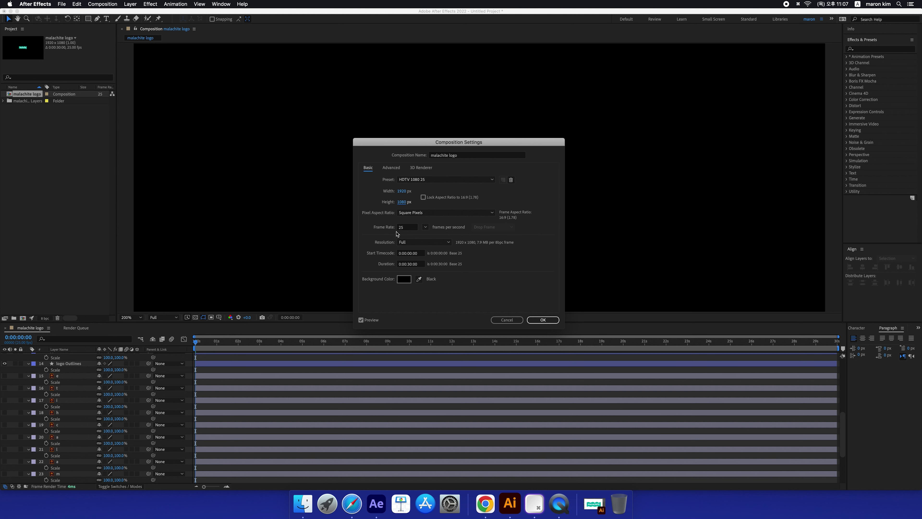
pyautogui.click(549, 321)
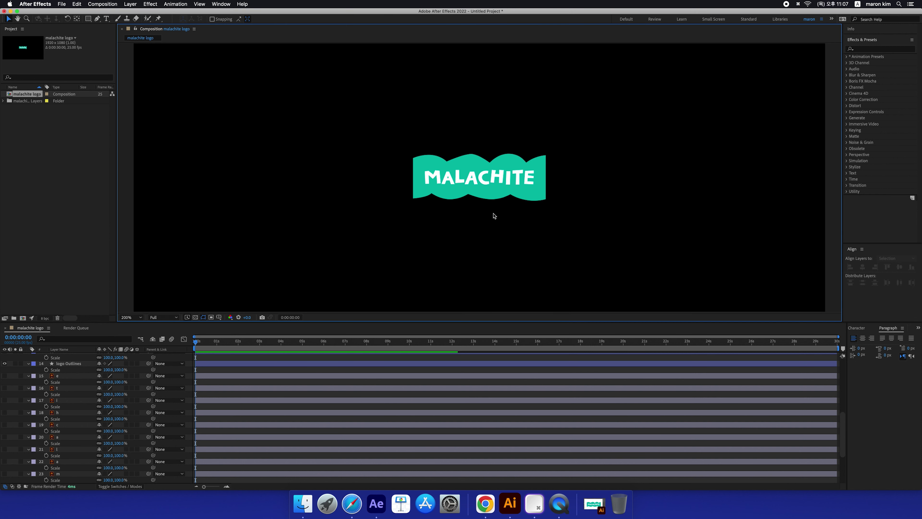
# - Inspect the logo Outlines layer by itself in solo, and restore the display of all the layers
pyautogui.press('.')
pyautogui.press('.')
pyautogui.press('/')
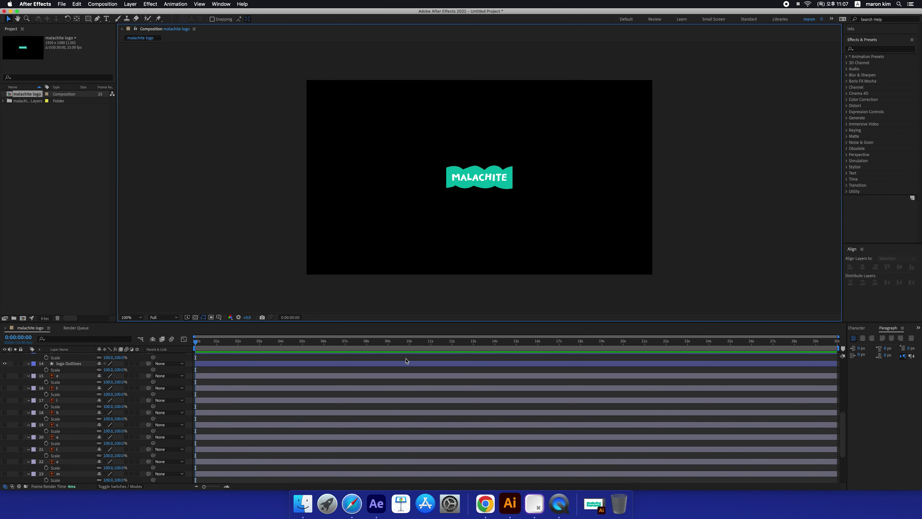
pyautogui.scroll(-5, 366, 359)
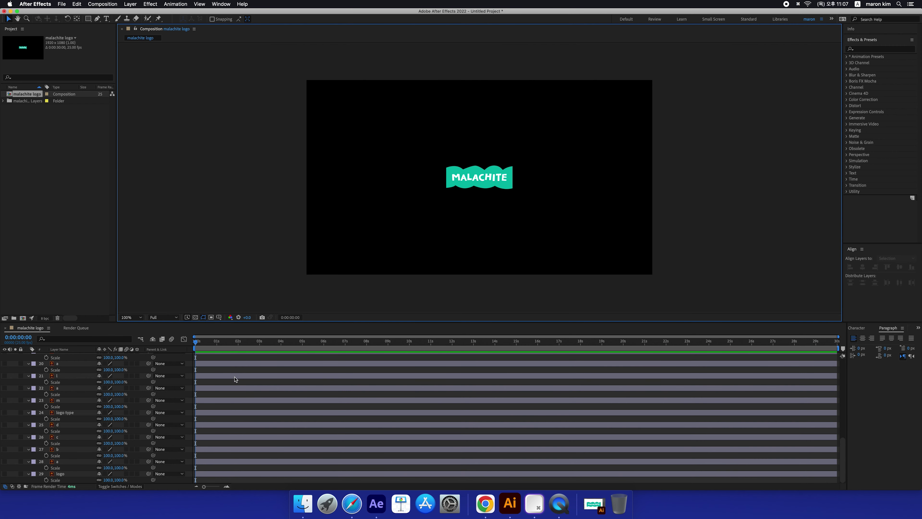
pyautogui.scroll(10, 251, 391)
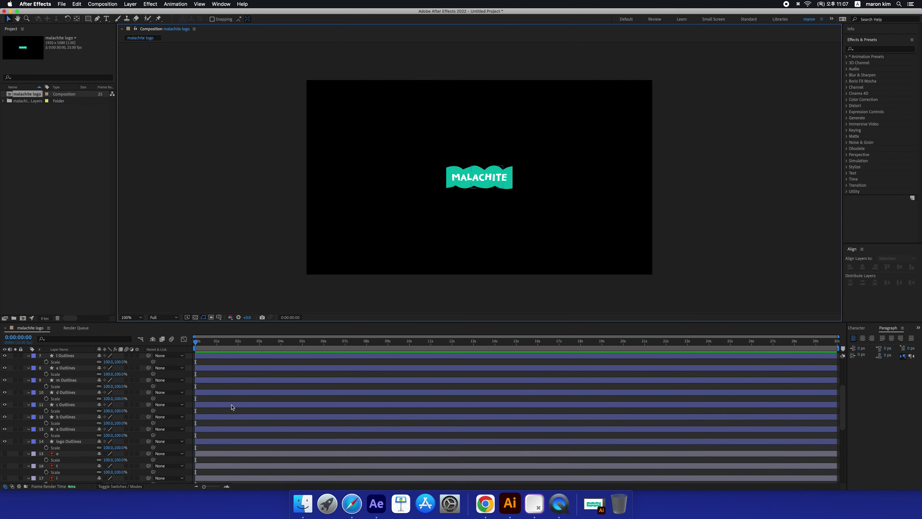
pyautogui.scroll(-1, 233, 407)
pyautogui.click(212, 436)
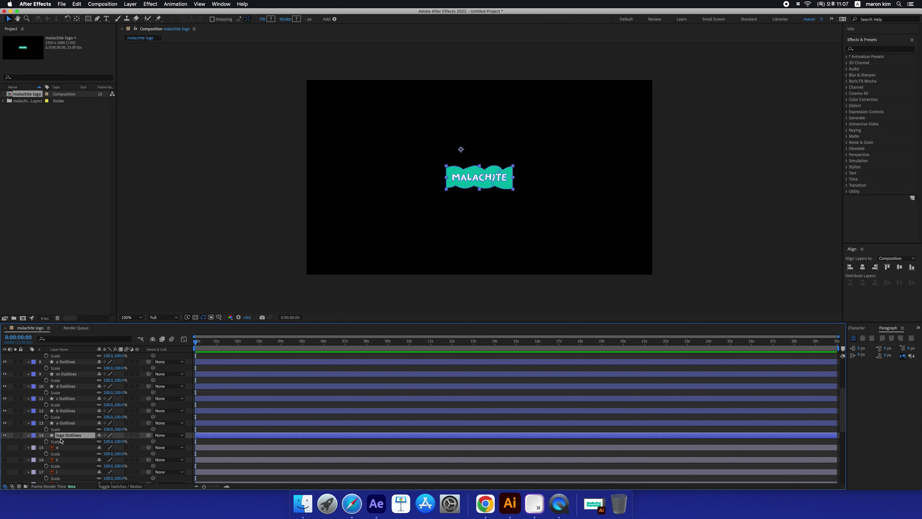
pyautogui.click(15, 436)
pyautogui.click(15, 436)
pyautogui.click(15, 436)
pyautogui.click(15, 435)
pyautogui.click(16, 436)
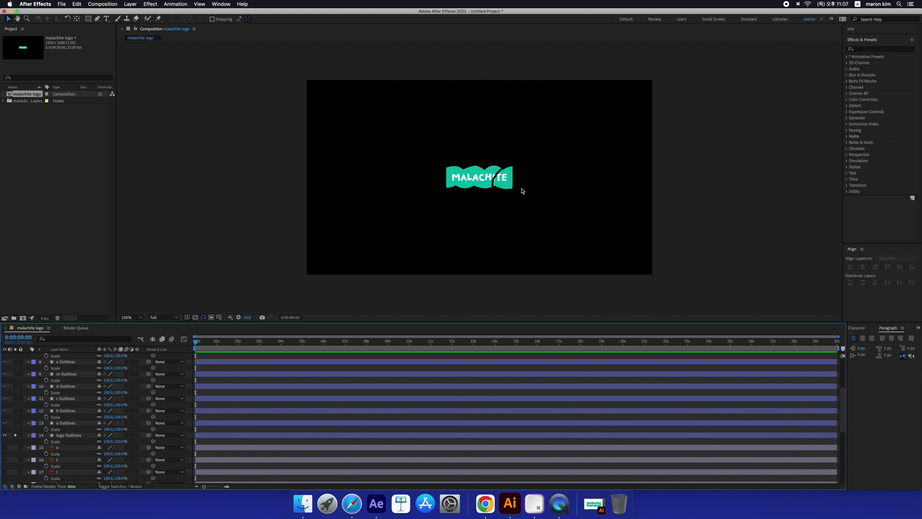
pyautogui.click(32, 437)
pyautogui.click(15, 436)
pyautogui.click(5, 435)
# - Delete all the original Illustrator layers from e down to logo, keeping only the Outlines shape layers
pyautogui.click(225, 448)
pyautogui.scroll(-1, 238, 422)
pyautogui.scroll(-5, 238, 422)
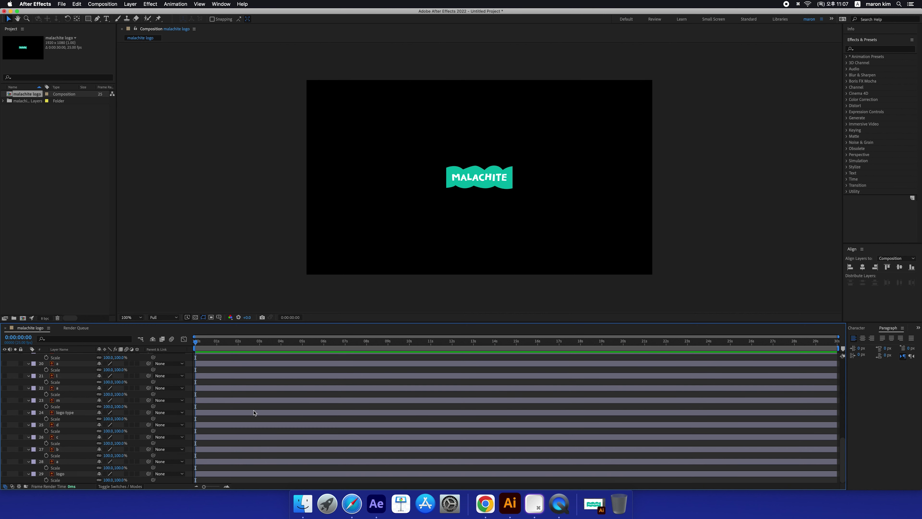
pyautogui.keyDown('shift'); pyautogui.click(235, 473); pyautogui.keyUp('shift')
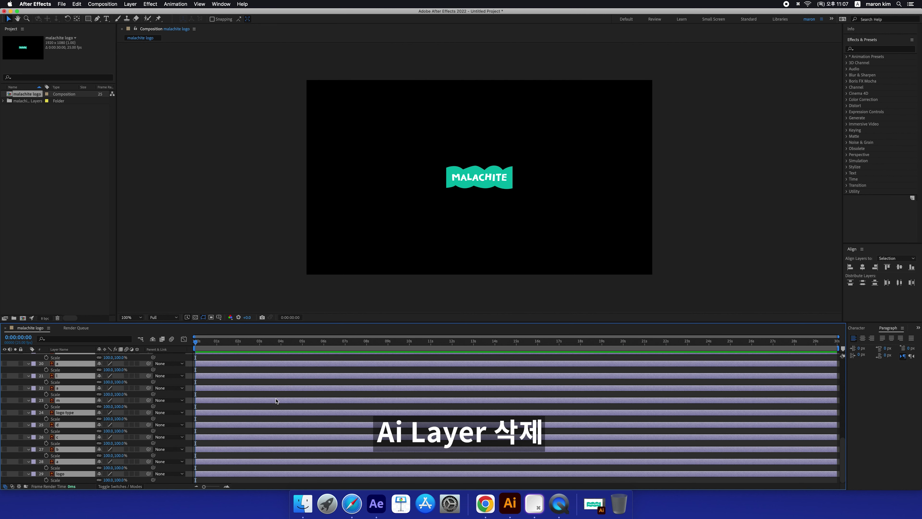
pyautogui.press('BackSpace')
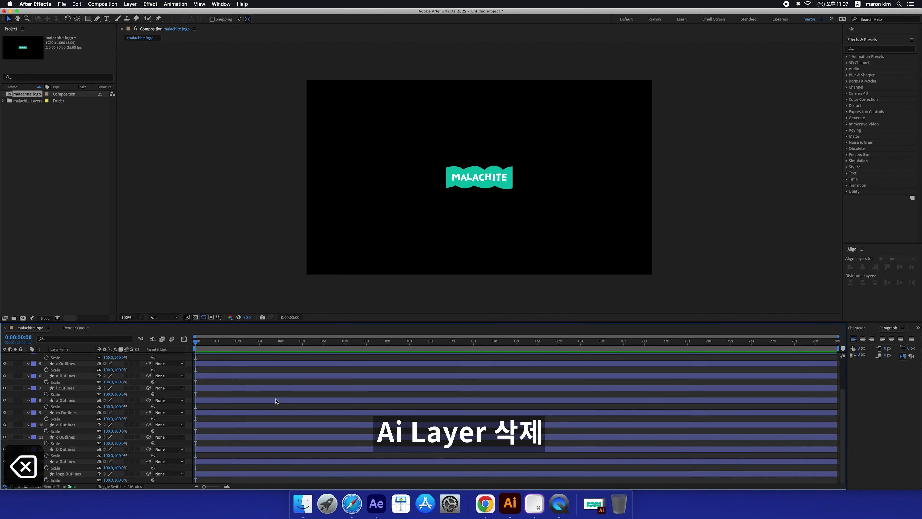
# - Set the label color of the four green background shape layers, a to d Outlines, to Peach
pyautogui.click(216, 343)
pyautogui.click(195, 343)
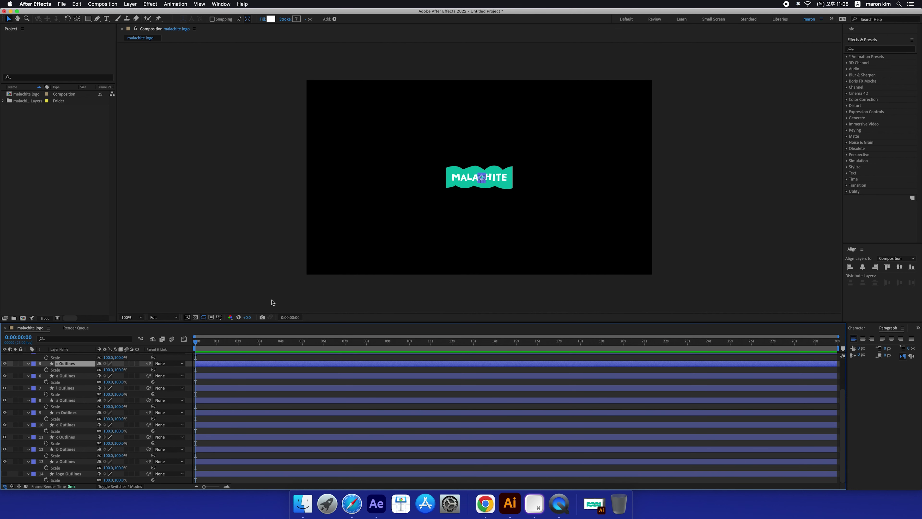
pyautogui.press('.')
pyautogui.press('.')
pyautogui.press('.')
pyautogui.press('.')
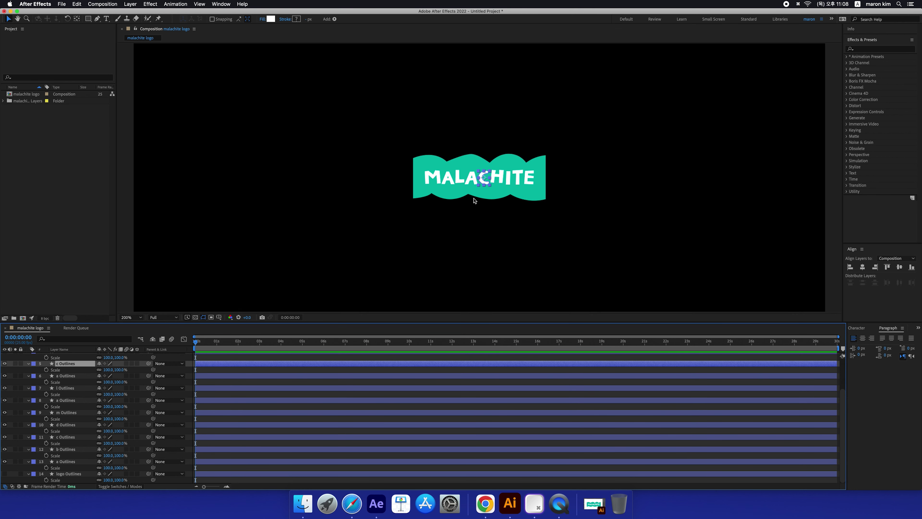
pyautogui.click(362, 201)
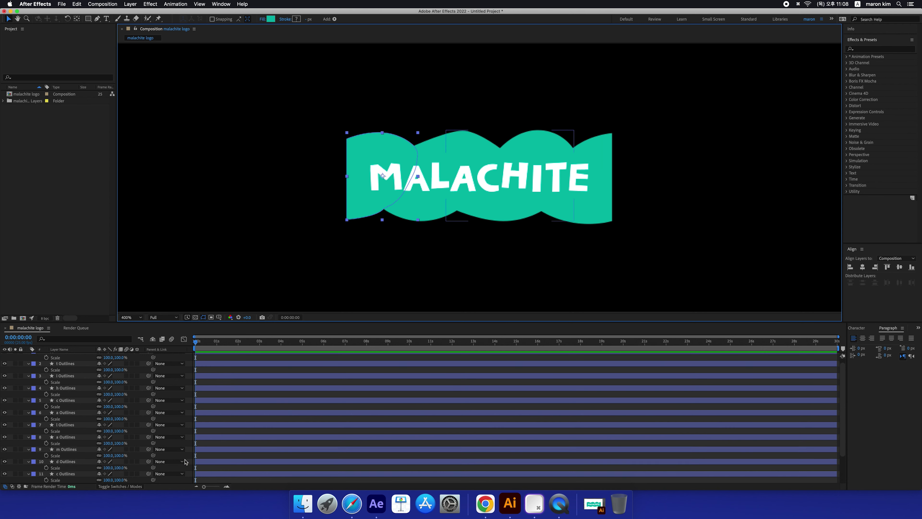
pyautogui.click(60, 468)
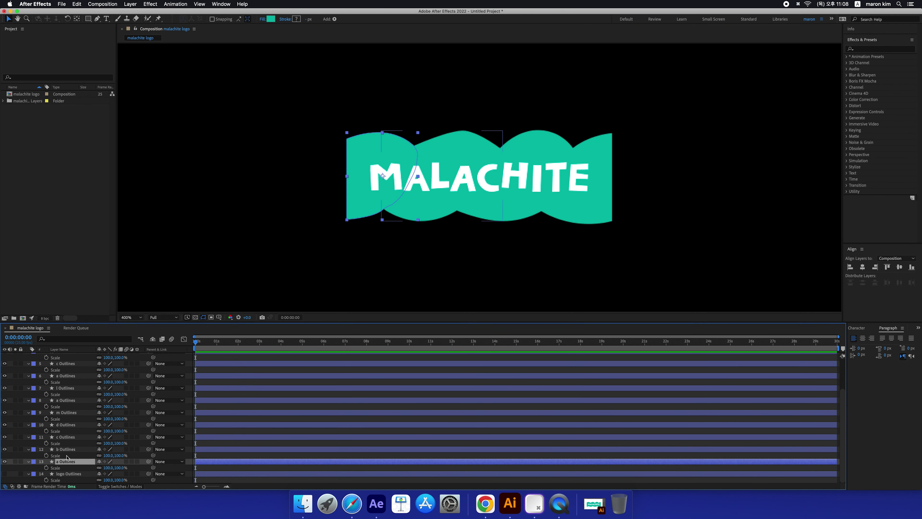
pyautogui.keyDown('shift'); pyautogui.click(66, 424); pyautogui.keyUp('shift')
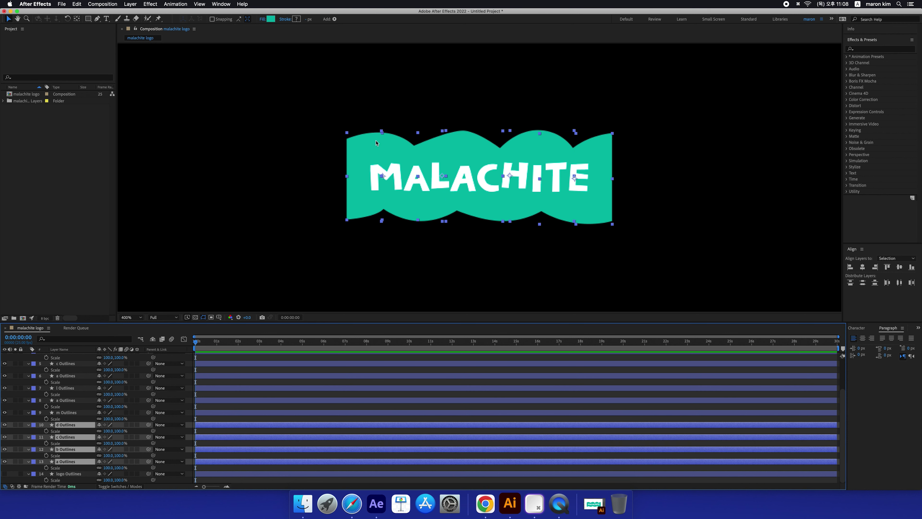
pyautogui.click(34, 425)
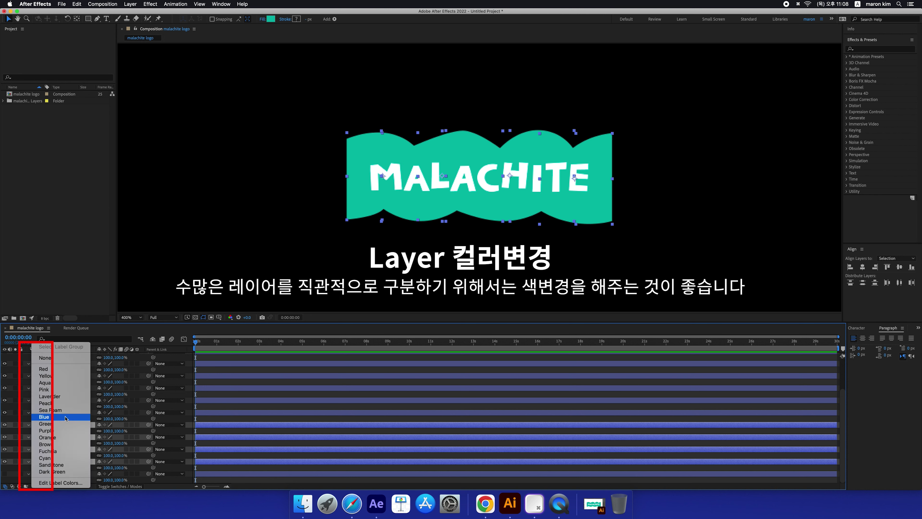
pyautogui.click(58, 403)
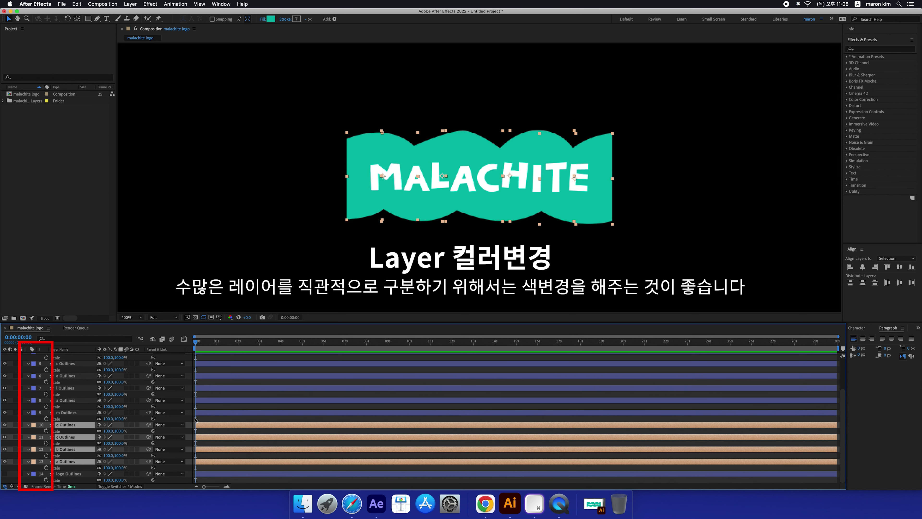
# - Check the letter layers from m up to e Outlines as a group, and give the logo Outlines layer a Dark Green label
pyautogui.click(254, 412)
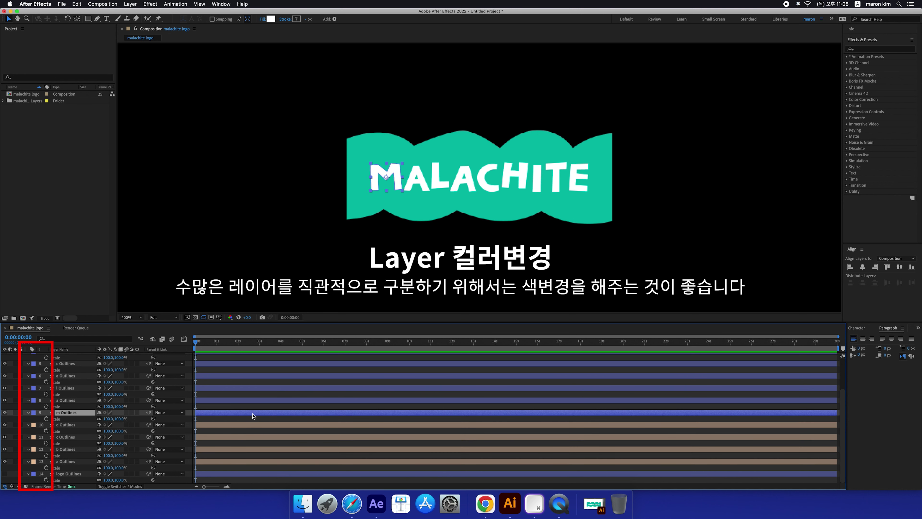
pyautogui.scroll(3, 291, 394)
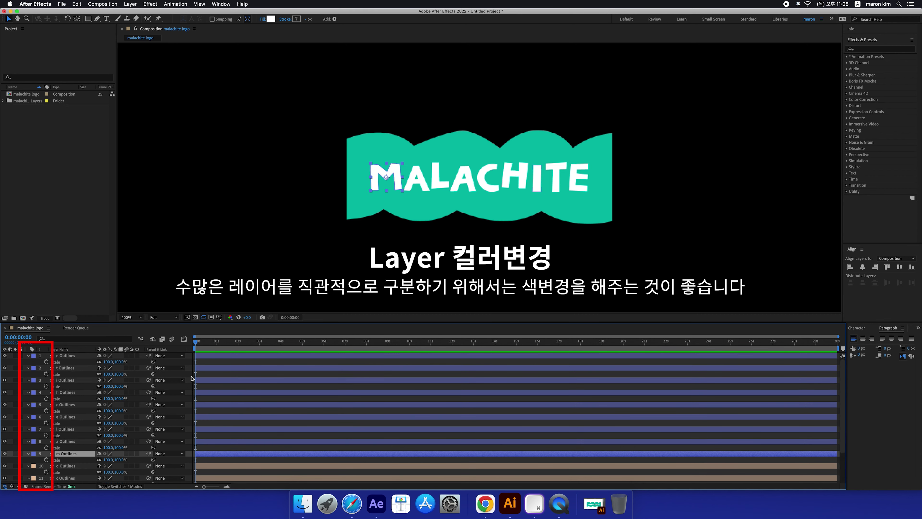
pyautogui.keyDown('shift'); pyautogui.click(215, 355); pyautogui.keyUp('shift')
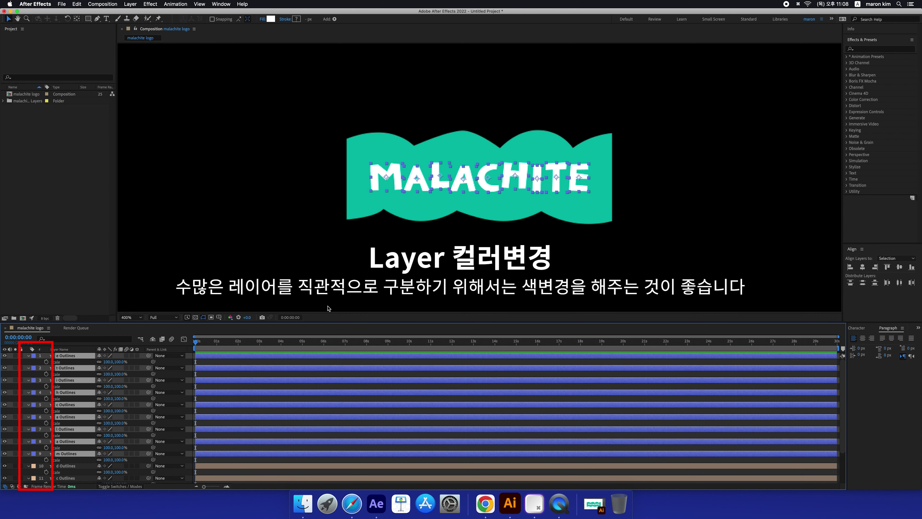
pyautogui.scroll(-3, 267, 406)
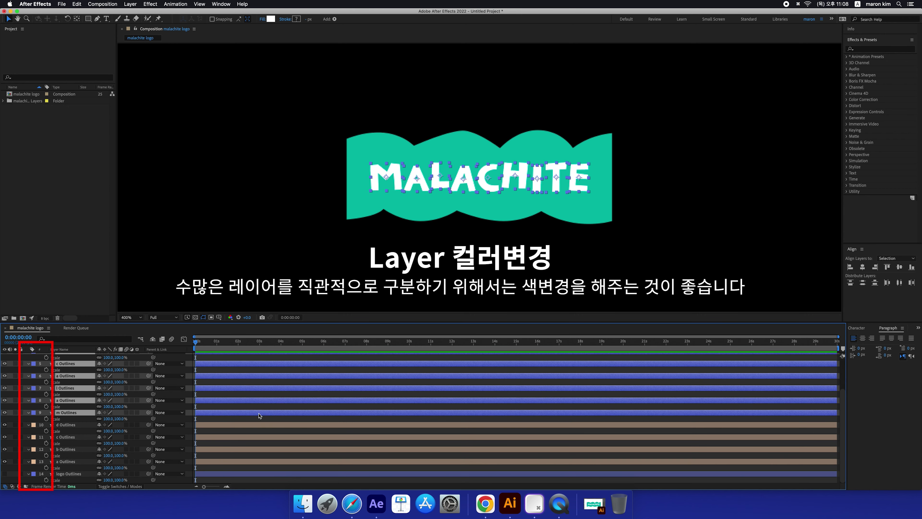
pyautogui.click(230, 474)
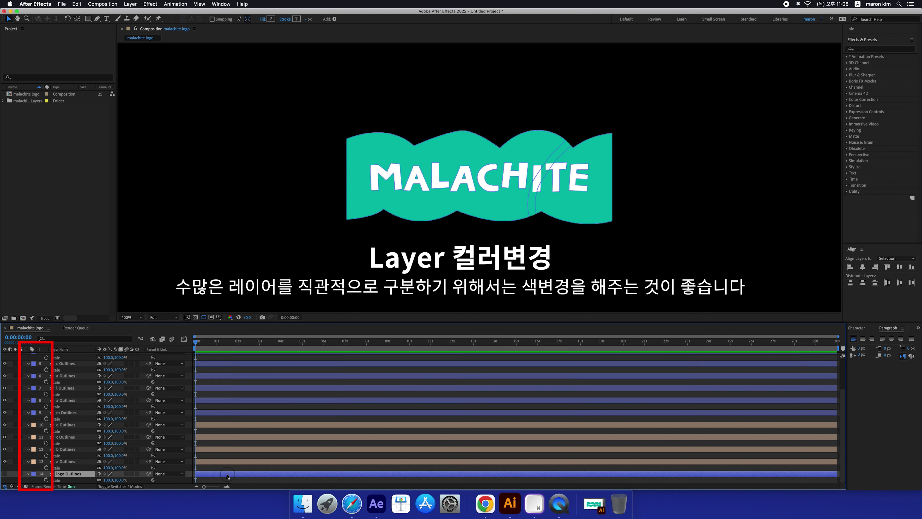
pyautogui.click(34, 473)
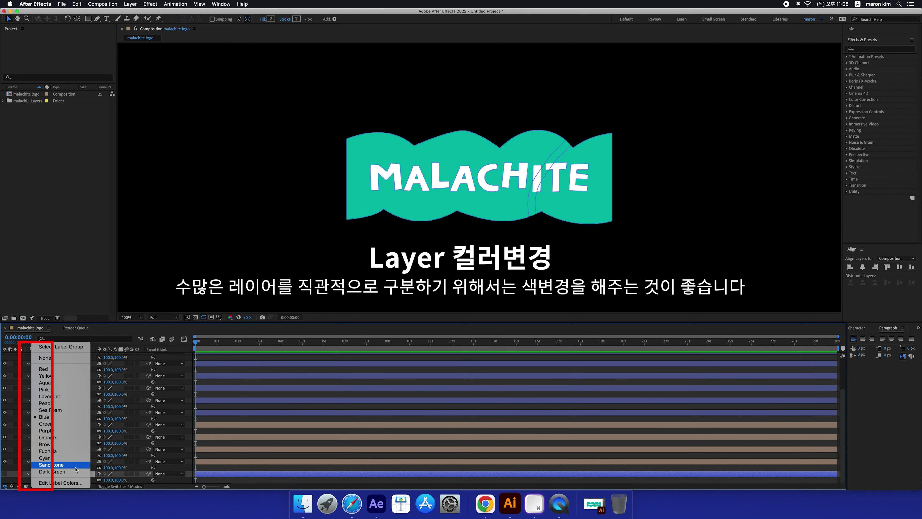
pyautogui.click(65, 471)
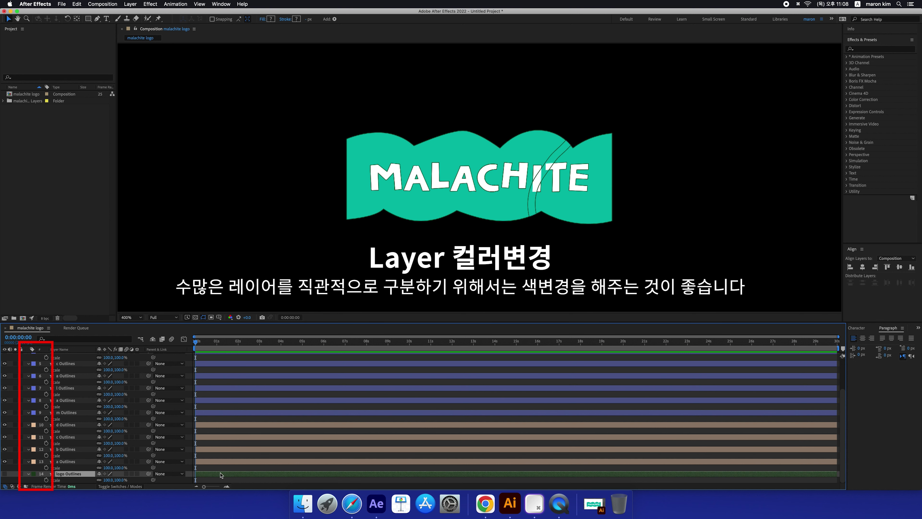
# - Shift the letter layers from m up to e Outlines together in time so they start at about 3 seconds
pyautogui.click(209, 462)
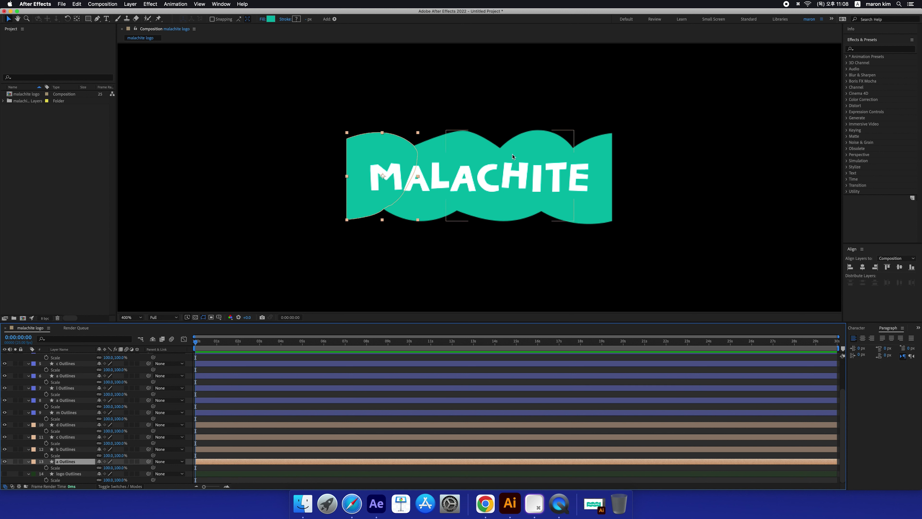
pyautogui.click(219, 413)
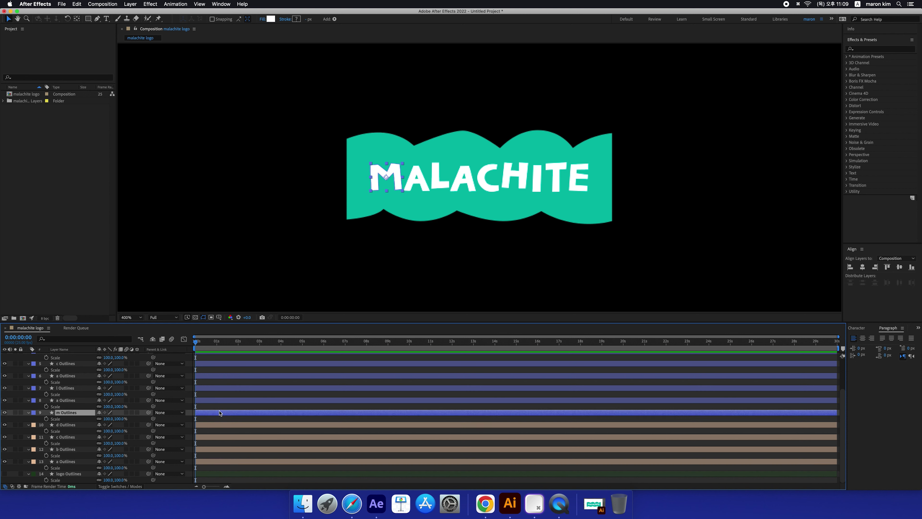
pyautogui.scroll(3, 230, 366)
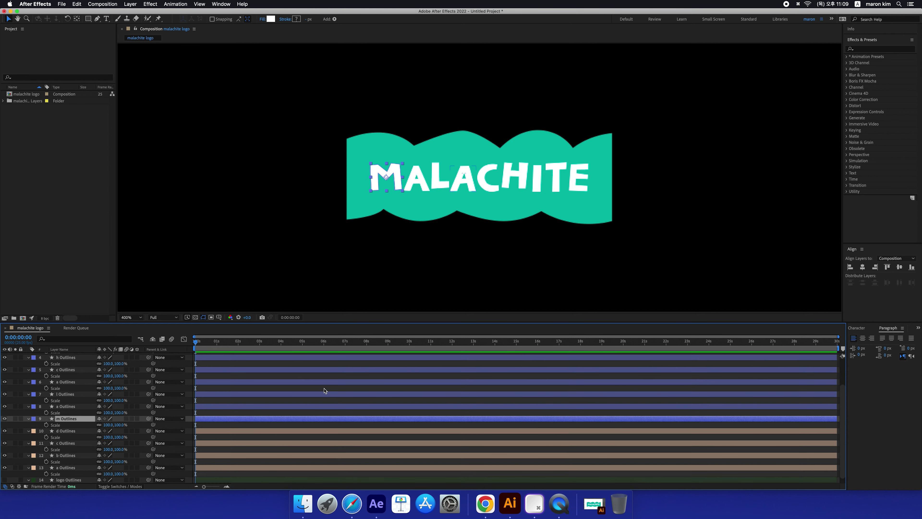
pyautogui.keyDown('shift'); pyautogui.click(213, 357); pyautogui.keyUp('shift')
pyautogui.moveTo(208, 357); pyautogui.dragTo(277, 357)
pyautogui.scroll(-3, 254, 414)
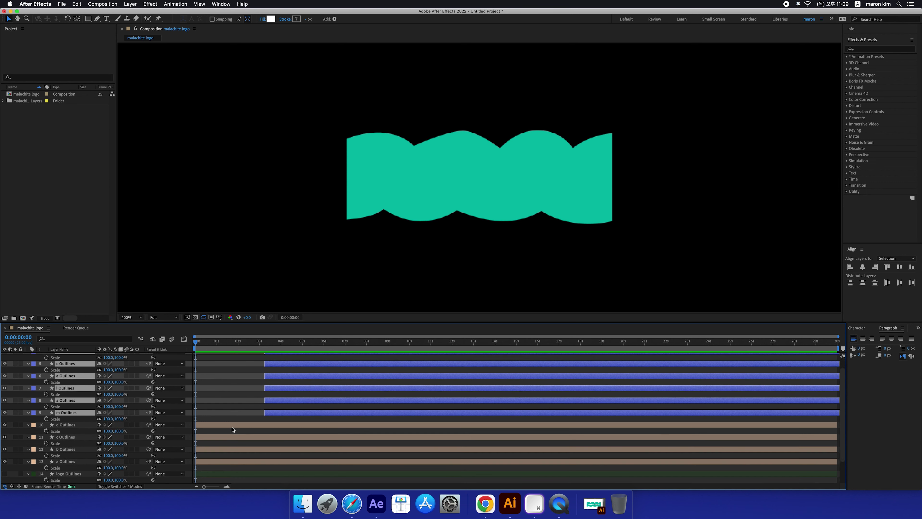
# - Stagger the background shapes behind b Outlines, starting c Outlines at about 1 s, a Outlines at about 1.5 s and d Outlines at about 2 s
pyautogui.click(212, 461)
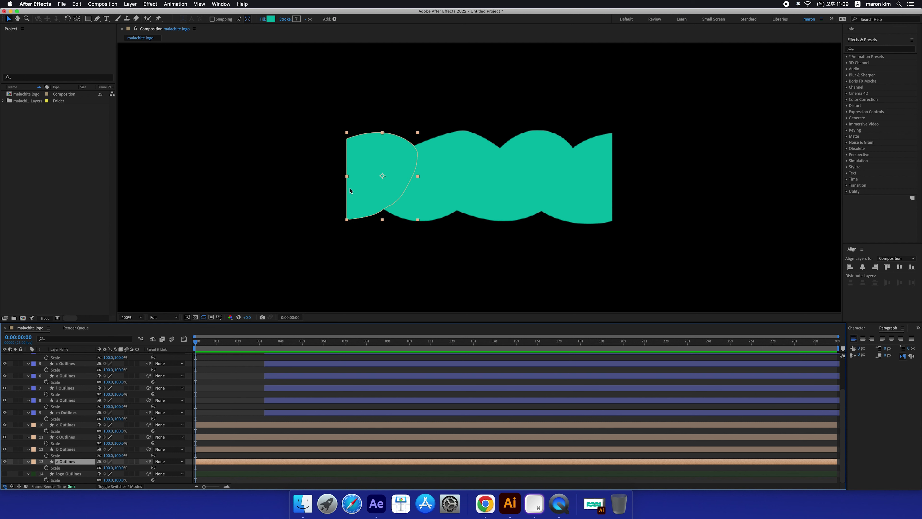
pyautogui.click(422, 188)
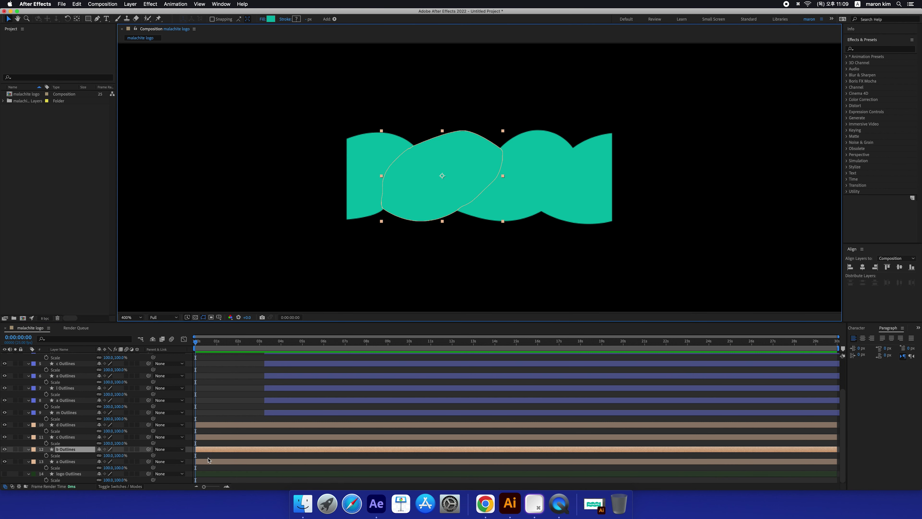
pyautogui.click(528, 200)
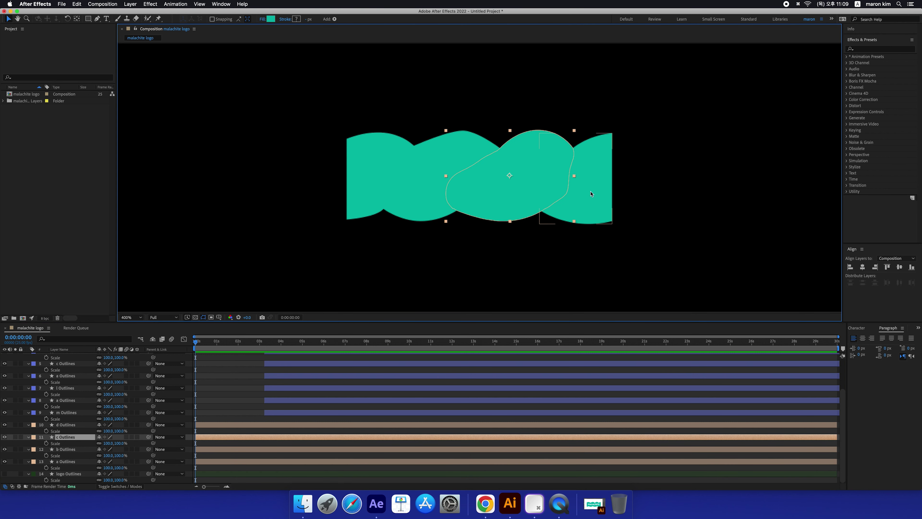
pyautogui.press('super+Down')
pyautogui.press('super+Down')
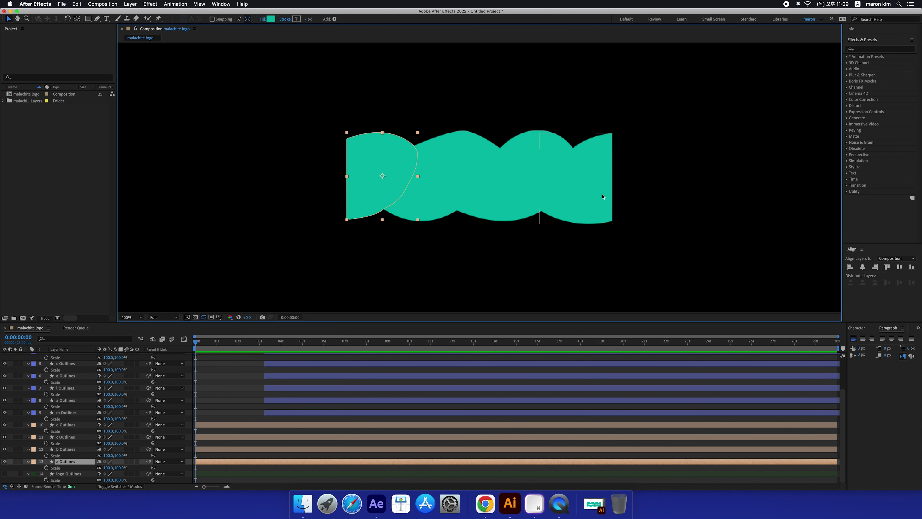
pyautogui.click(206, 451)
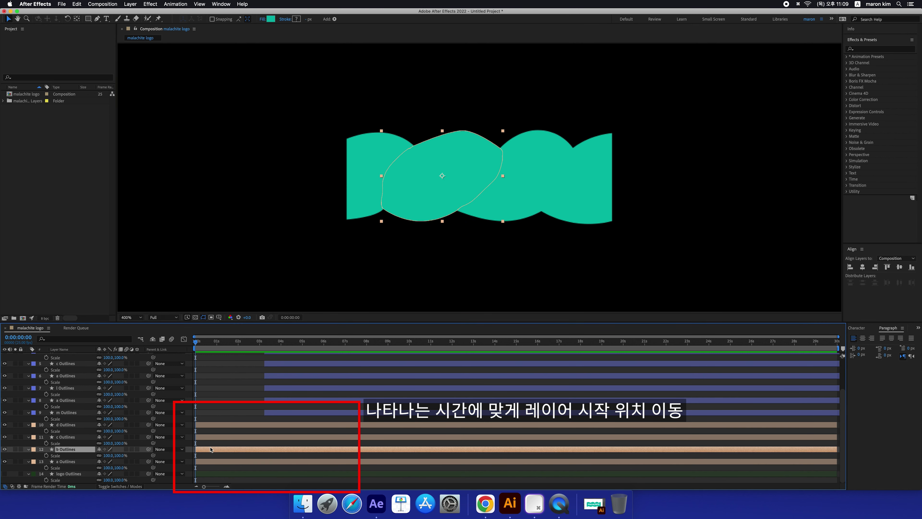
pyautogui.moveTo(213, 437); pyautogui.dragTo(245, 462)
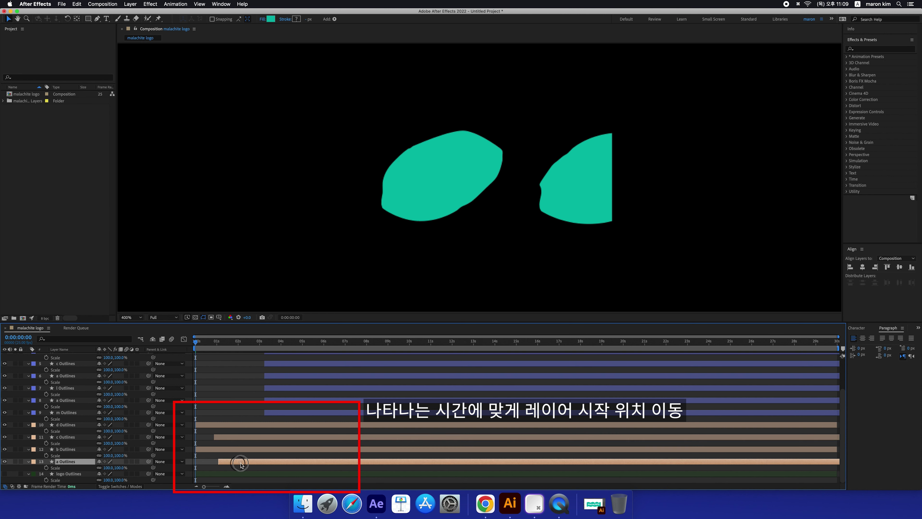
pyautogui.moveTo(227, 421); pyautogui.dragTo(272, 425)
# - Preview the staggered appearance of the background shapes, deselect all layers and return the current time to 0:00:00:08
pyautogui.press('space')
pyautogui.press('space')
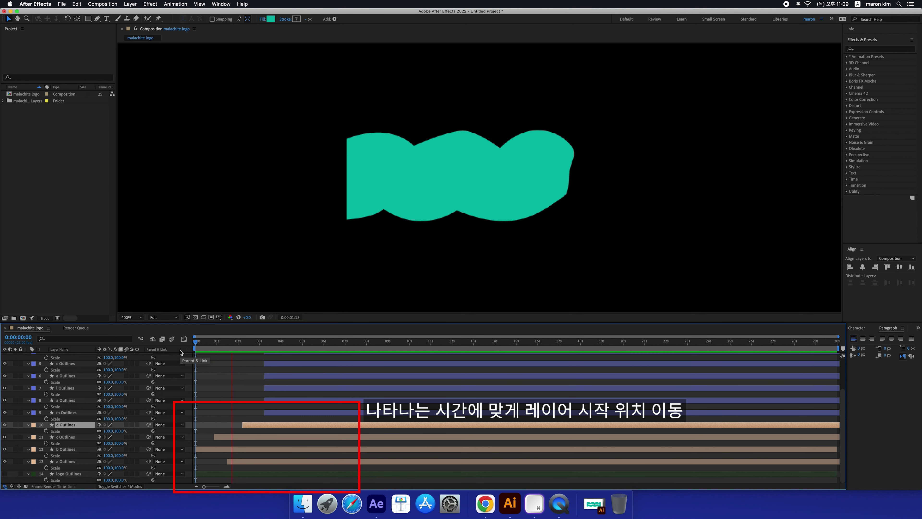
pyautogui.press('space')
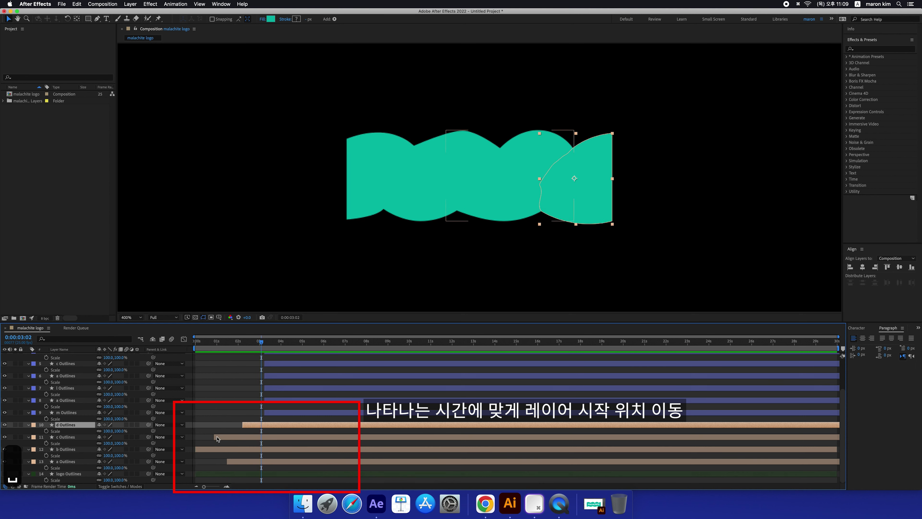
pyautogui.click(214, 379)
pyautogui.click(203, 345)
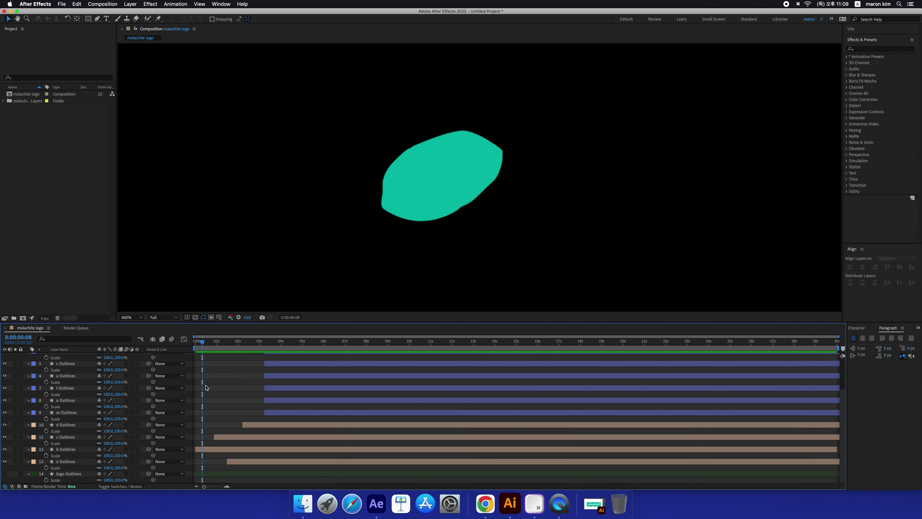
# - Shift the a, b, c and d Outlines layers together about 13 frames later in the timeline
pyautogui.press('Home')
pyautogui.press('=')
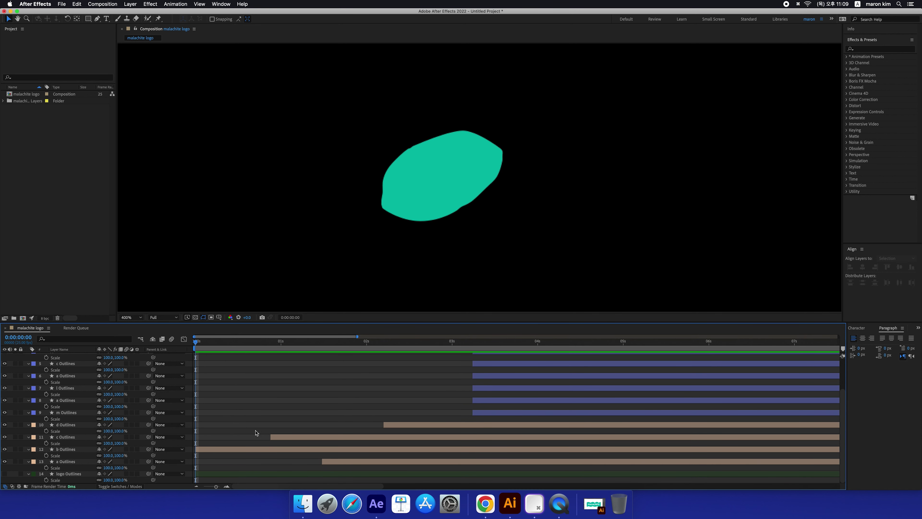
pyautogui.click(312, 449)
pyautogui.click(365, 461)
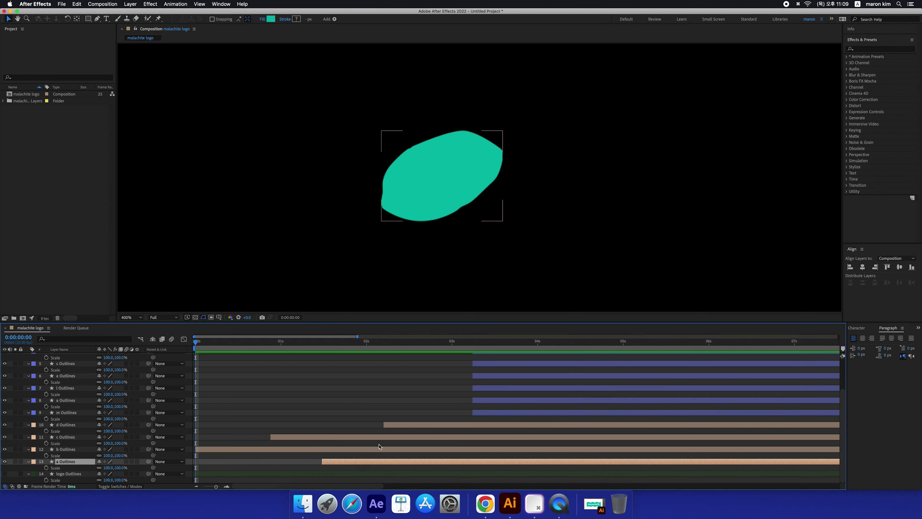
pyautogui.keyDown('shift'); pyautogui.click(415, 426); pyautogui.keyUp('shift')
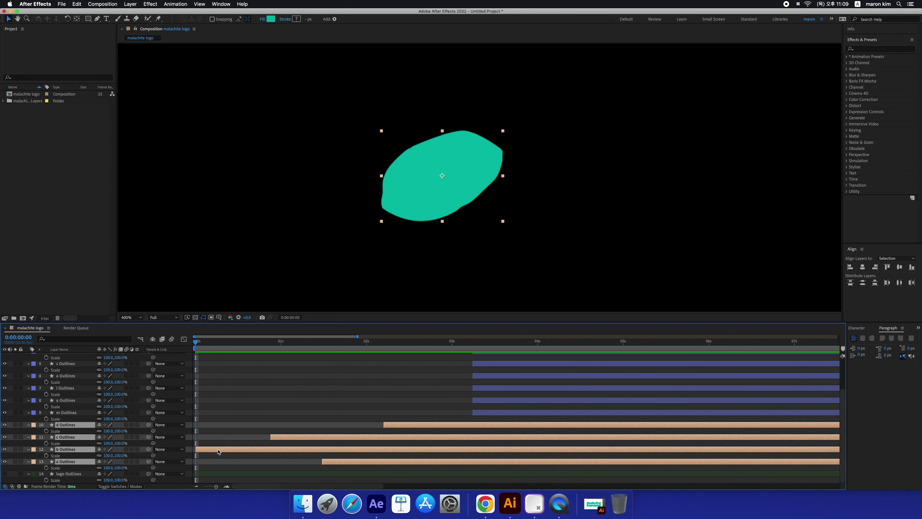
pyautogui.moveTo(218, 451); pyautogui.dragTo(262, 450)
pyautogui.click(237, 345)
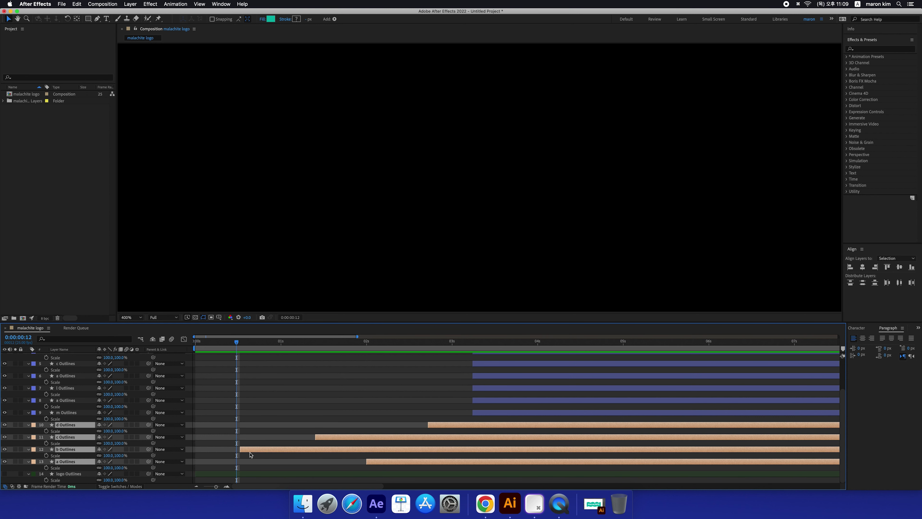
# - Move the b Outlines layer alone so that it starts at 0:00:00:15
pyautogui.scroll(1, 247, 403)
pyautogui.press('=')
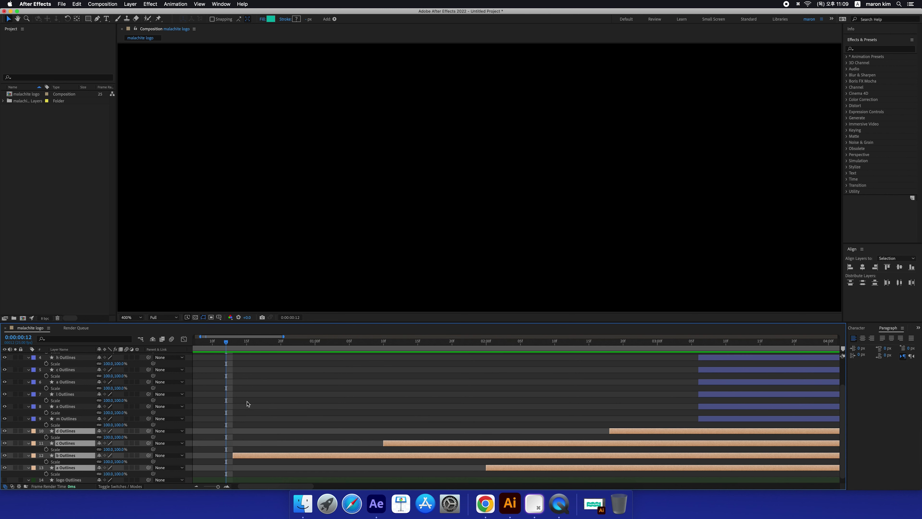
pyautogui.moveTo(238, 344)
pyautogui.mouseDown()
pyautogui.moveTo(205, 343)
pyautogui.moveTo(247, 343)
pyautogui.mouseUp()
pyautogui.moveTo(232, 455); pyautogui.dragTo(246, 455)
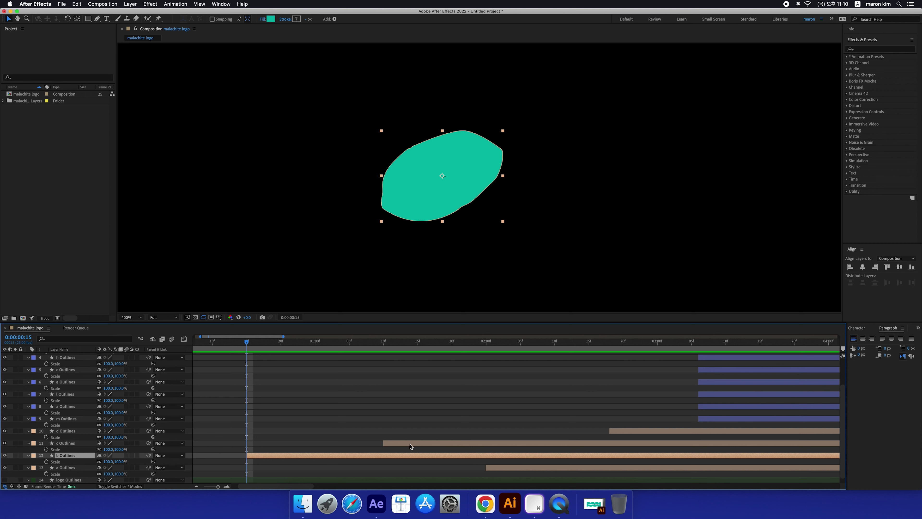
# - Shift the c, a and d Outlines layers earlier, staggering their starts at about 1.2, 2 and 2.4 seconds
pyautogui.moveTo(408, 443); pyautogui.dragTo(381, 444)
pyautogui.moveTo(474, 468); pyautogui.dragTo(466, 467)
pyautogui.moveTo(613, 430); pyautogui.dragTo(565, 431)
pyautogui.press('-')
pyautogui.press('-')
pyautogui.press('-')
pyautogui.press('-')
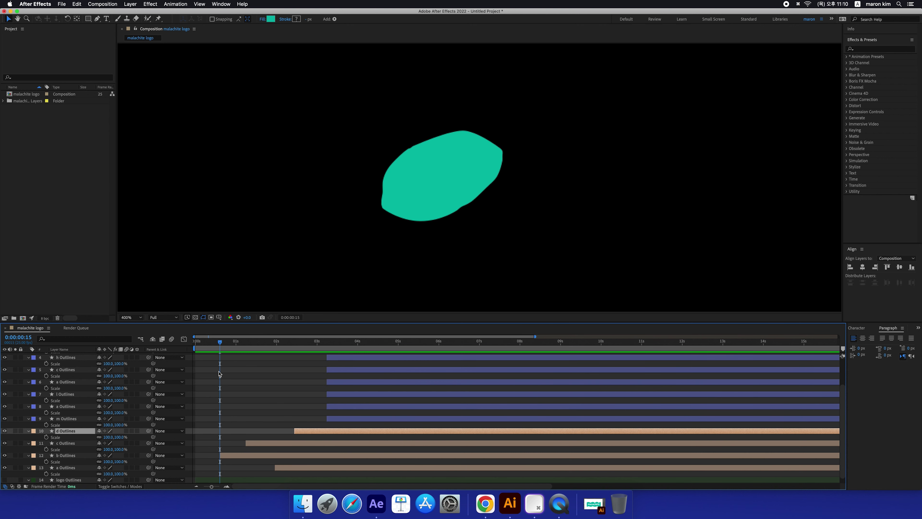
# - Tighten the stagger so the c, a and d Outlines layers start at about 1, 1.4 and 1.8 seconds
pyautogui.moveTo(215, 344)
pyautogui.mouseDown()
pyautogui.moveTo(196, 344)
pyautogui.moveTo(320, 344)
pyautogui.mouseUp()
pyautogui.click(268, 443)
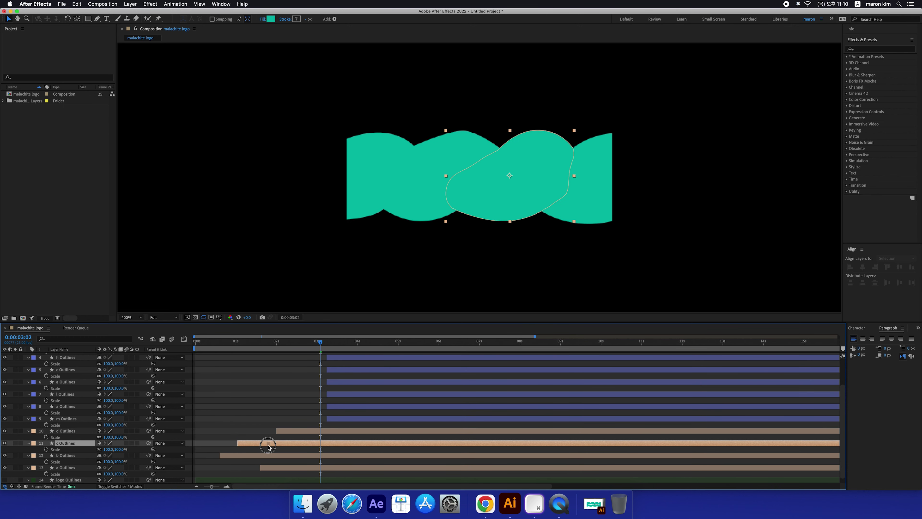
pyautogui.moveTo(272, 470); pyautogui.dragTo(264, 470)
pyautogui.moveTo(287, 430); pyautogui.dragTo(278, 430)
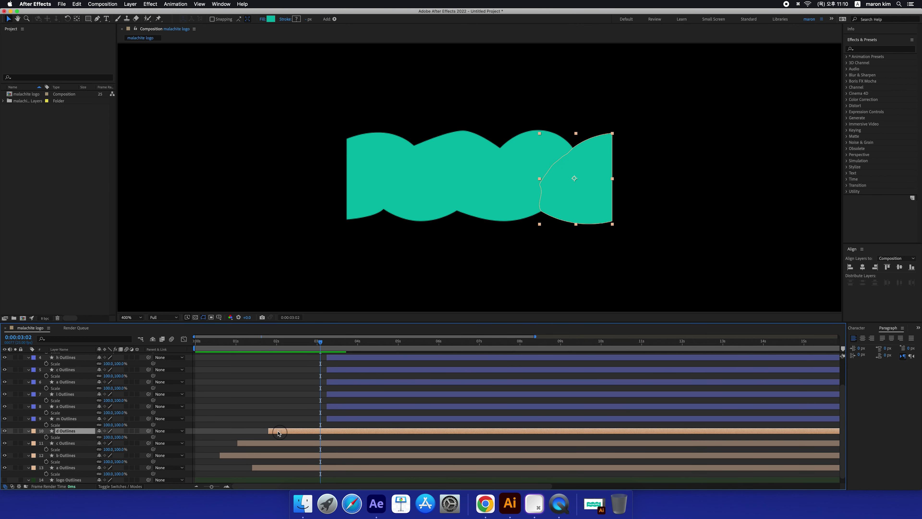
# - Preview the staggered appearance of the green background shapes from the start of the composition
pyautogui.moveTo(214, 342); pyautogui.dragTo(179, 346)
pyautogui.press('space')
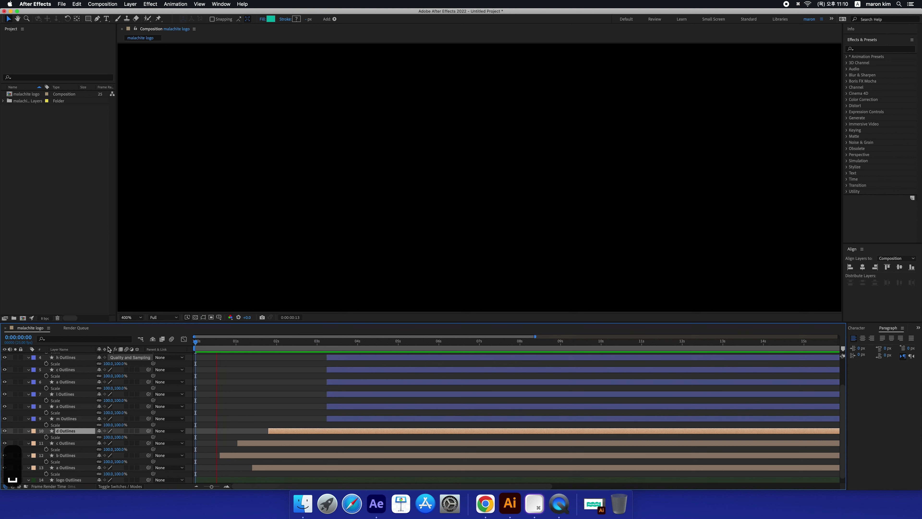
pyautogui.press('space')
pyautogui.click(323, 406)
pyautogui.click(298, 414)
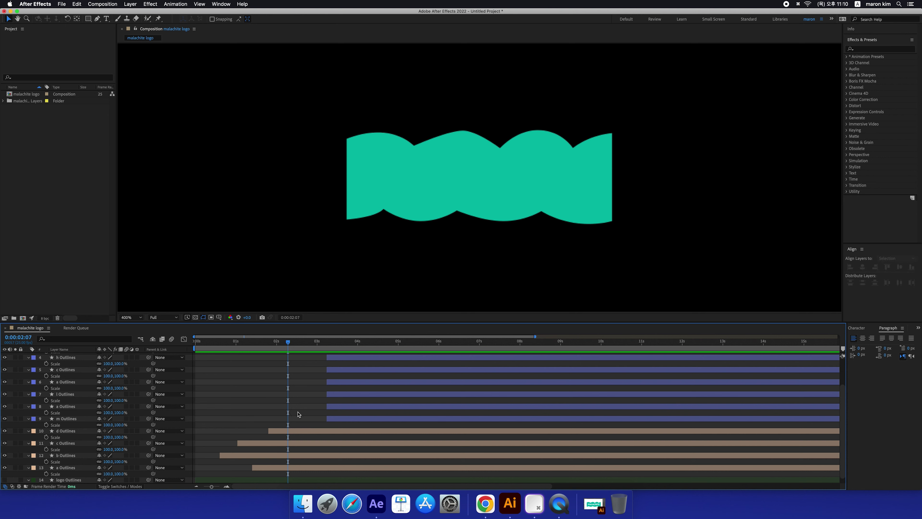
# - Check the point where the letters appear at 0:00:03:06 and select the letter layers from m Outlines up to the final e Outlines
pyautogui.scroll(-1, 298, 414)
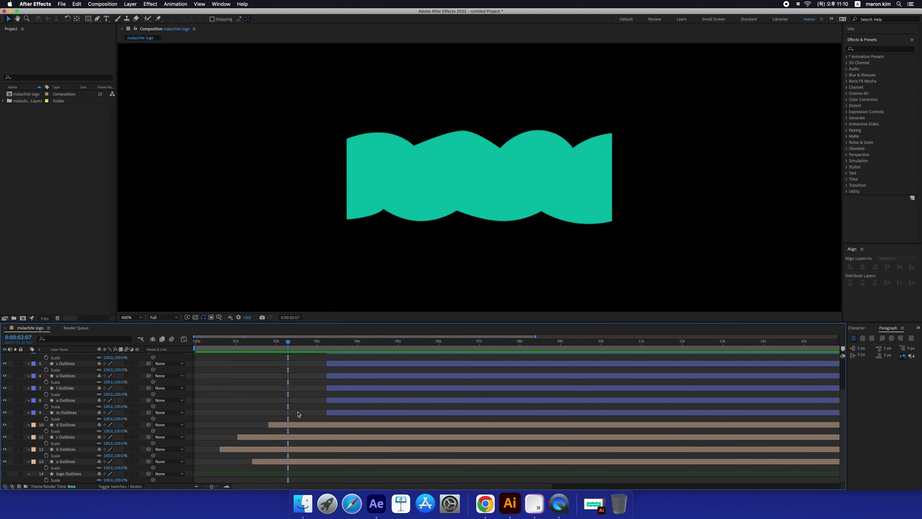
pyautogui.scroll(3, 309, 396)
pyautogui.click(324, 340)
pyautogui.press('space')
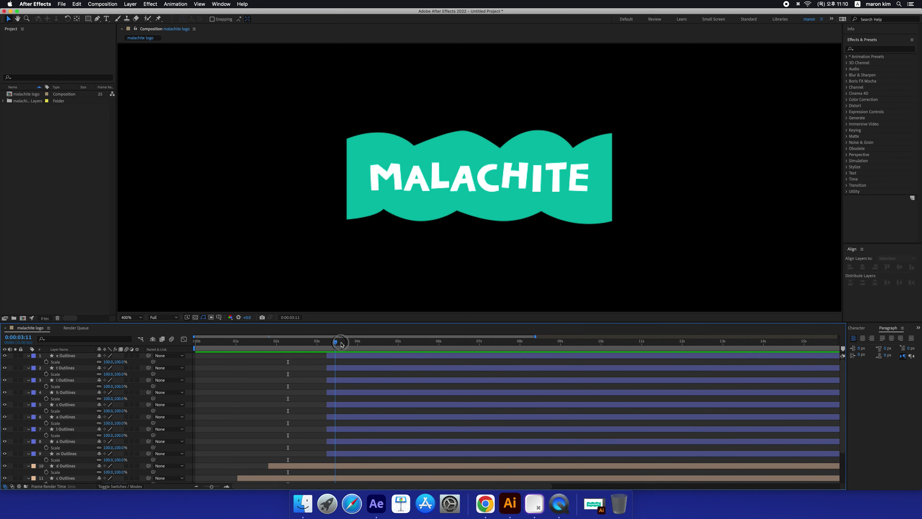
pyautogui.click(353, 351)
pyautogui.click(337, 456)
pyautogui.scroll(-3, 343, 387)
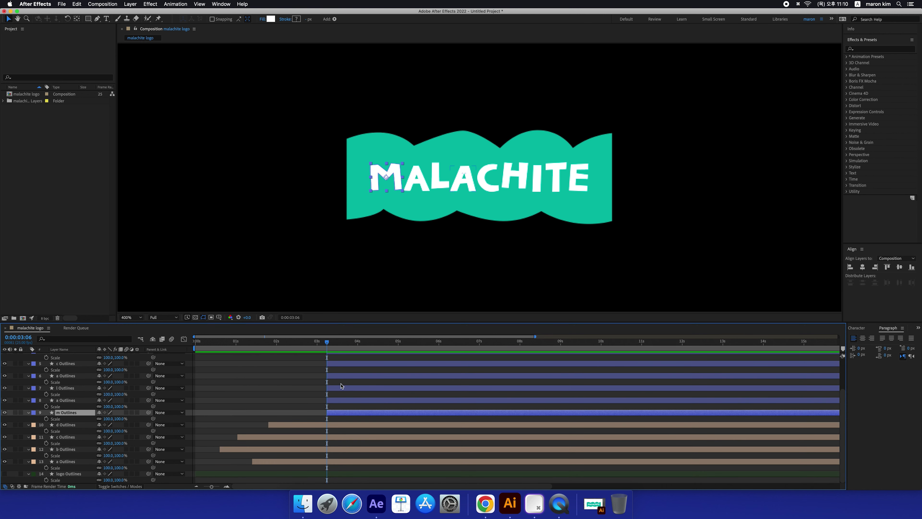
pyautogui.scroll(3, 334, 371)
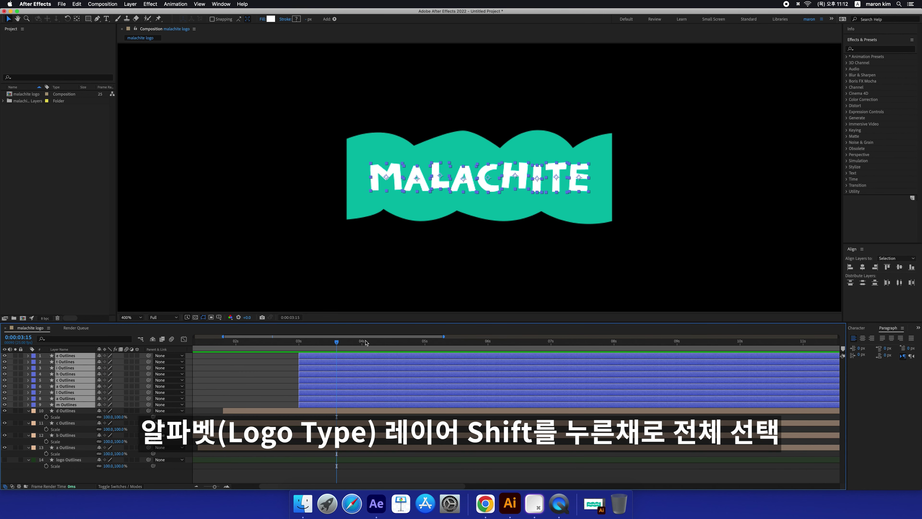
# - Add Position keyframes to all nine selected letter layers at 0:00:04:00
pyautogui.click(363, 342)
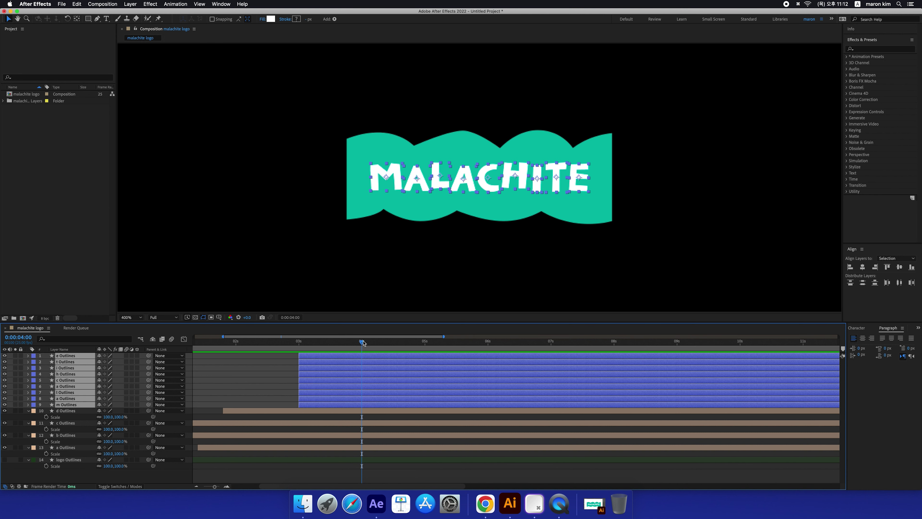
pyautogui.press('p')
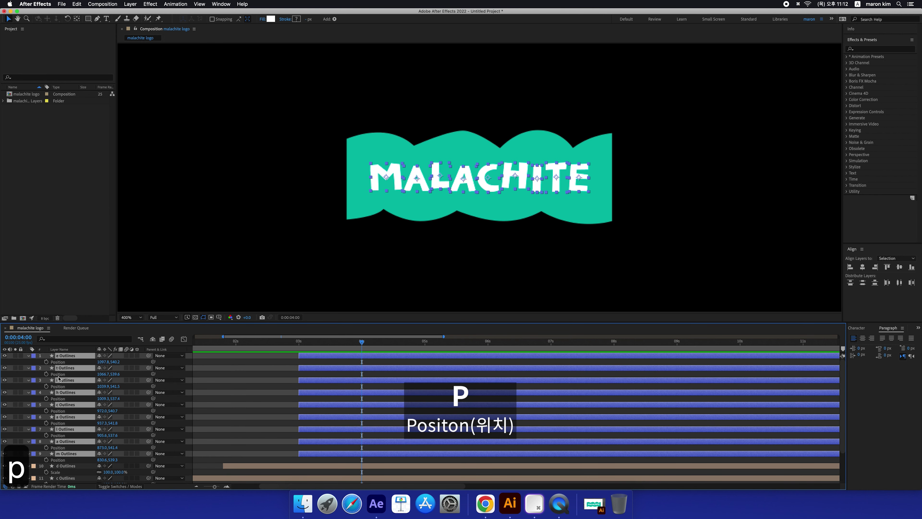
pyautogui.click(46, 362)
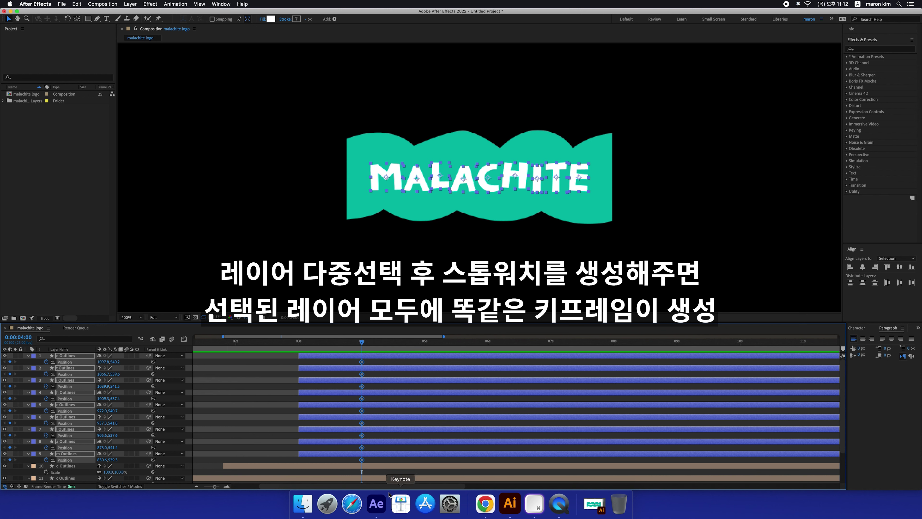
# - At 0:00:03:00, move all nine letters about 110 px down to below the green banner
pyautogui.click(330, 346)
pyautogui.moveTo(326, 346); pyautogui.dragTo(300, 345)
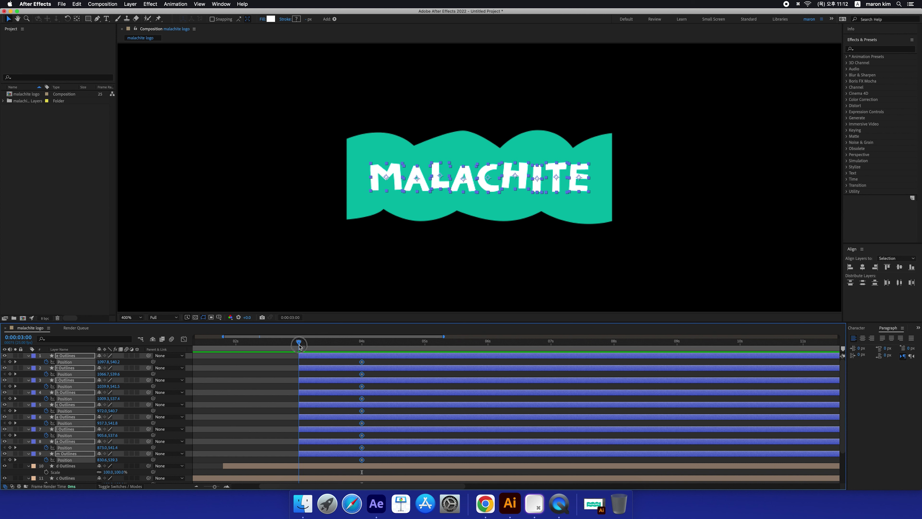
pyautogui.moveTo(437, 183); pyautogui.dragTo(447, 262)
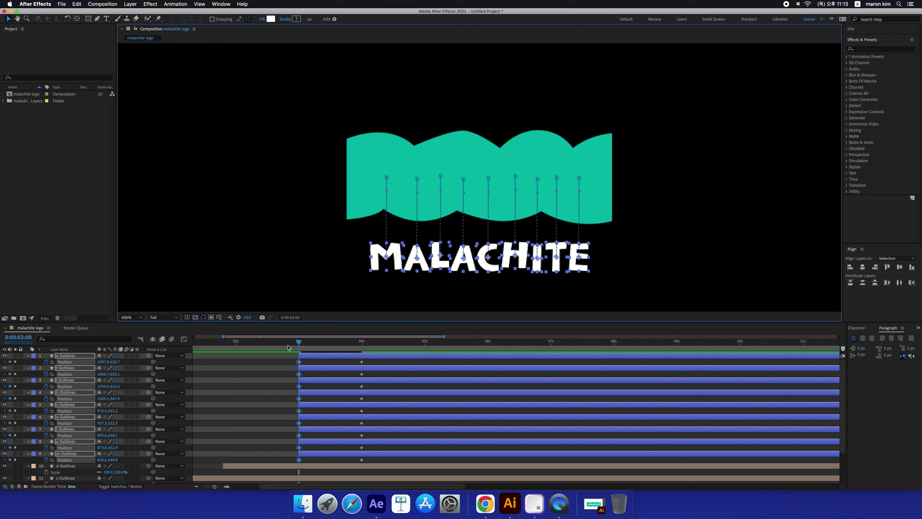
# - Deselect everything and preview the letters rising into the banner from just before 0:00:03:00
pyautogui.press('super+shift+a')
pyautogui.moveTo(292, 343)
pyautogui.mouseDown()
pyautogui.moveTo(279, 343)
pyautogui.moveTo(294, 346)
pyautogui.mouseUp()
pyautogui.press('space')
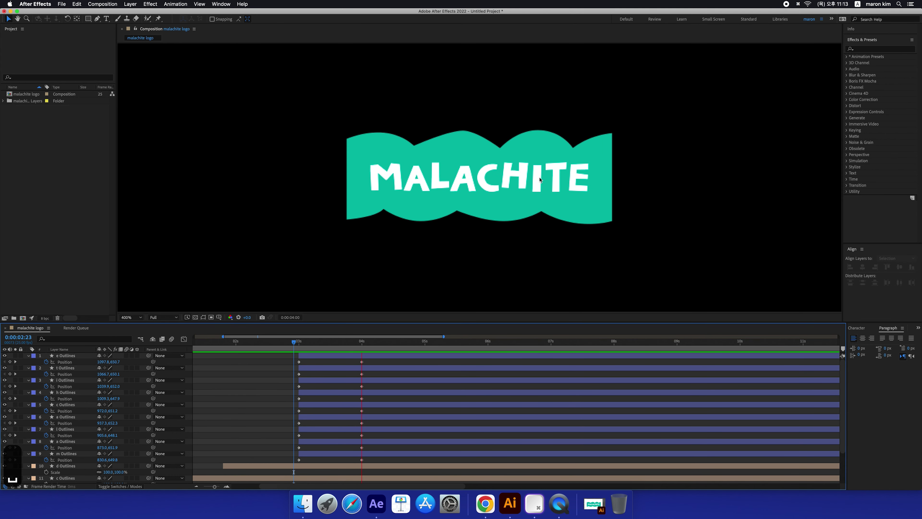
pyautogui.press('space')
pyautogui.moveTo(300, 342); pyautogui.dragTo(327, 343)
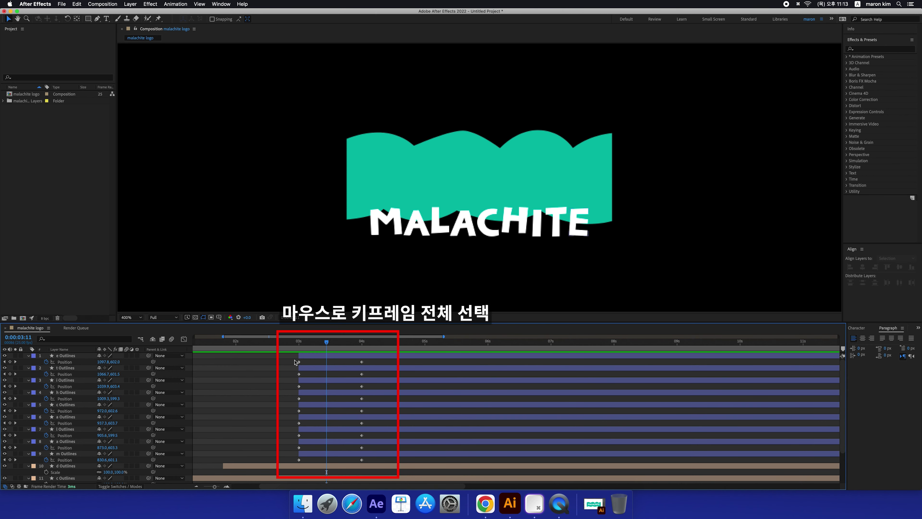
# - Apply Easy Ease to all the Position keyframes of the nine letter layers
pyautogui.moveTo(285, 354); pyautogui.dragTo(394, 472)
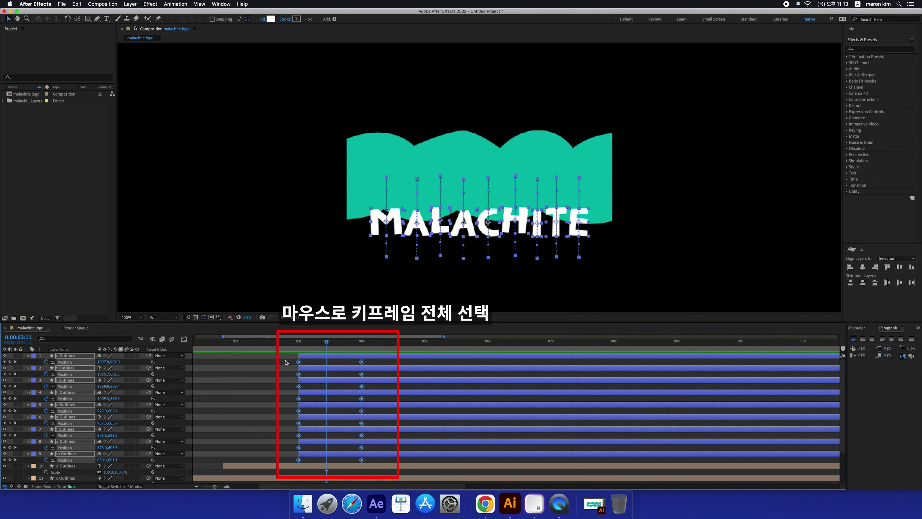
pyautogui.press('F9')
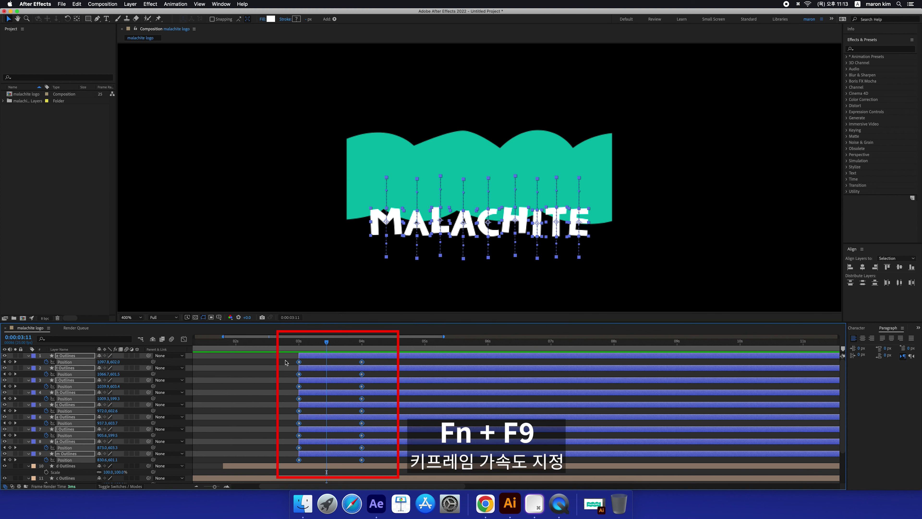
pyautogui.press('F9')
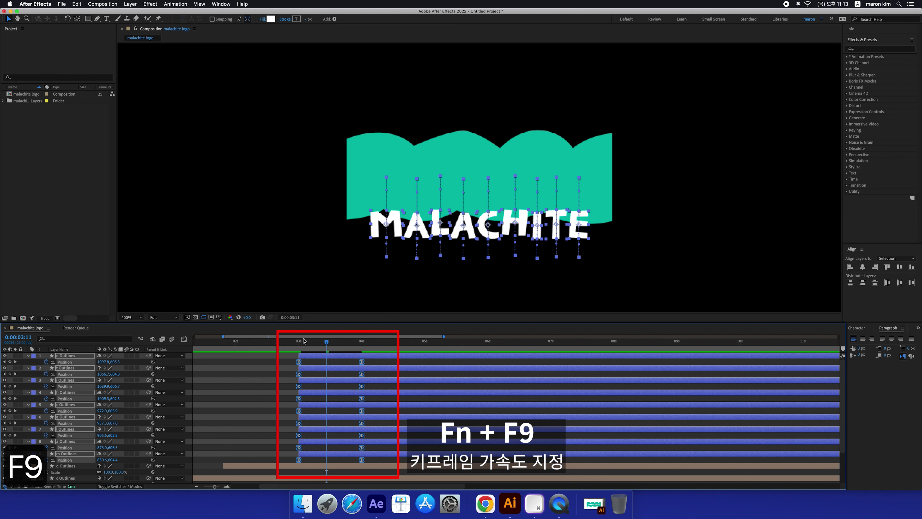
# - Preview the eased letter animation from 0:00:02:20
pyautogui.click(286, 342)
pyautogui.press('space')
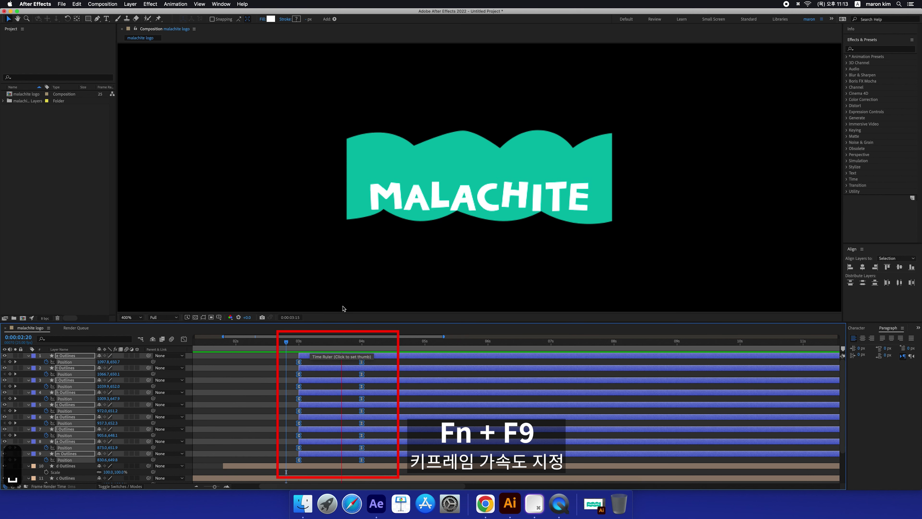
pyautogui.press('space')
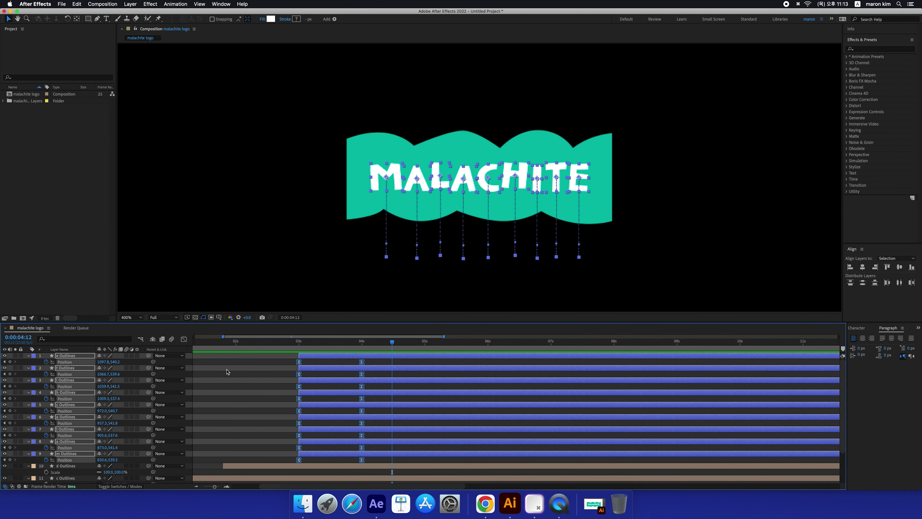
# - Show the letters' Position curves in the Graph Editor, try a longer outgoing ease on the 0:00:03:00 keyframes and undo it
pyautogui.click(181, 339)
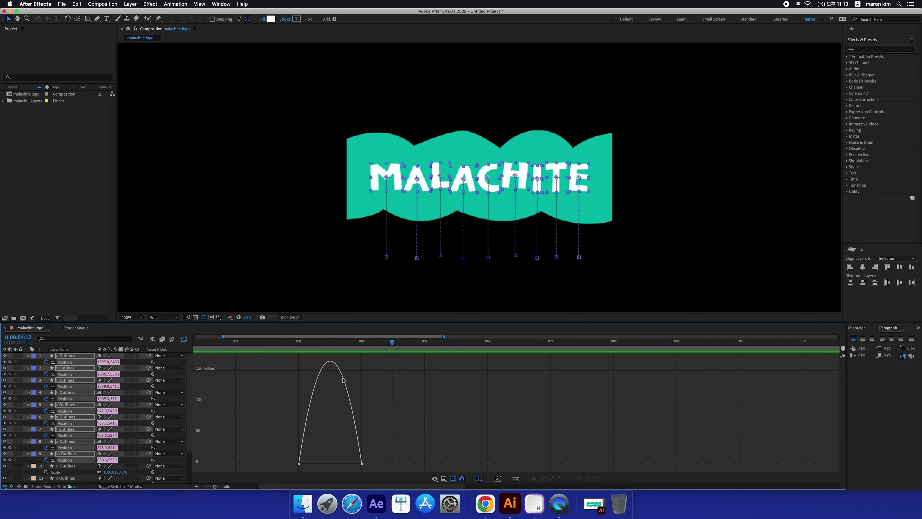
pyautogui.moveTo(285, 453); pyautogui.dragTo(326, 462)
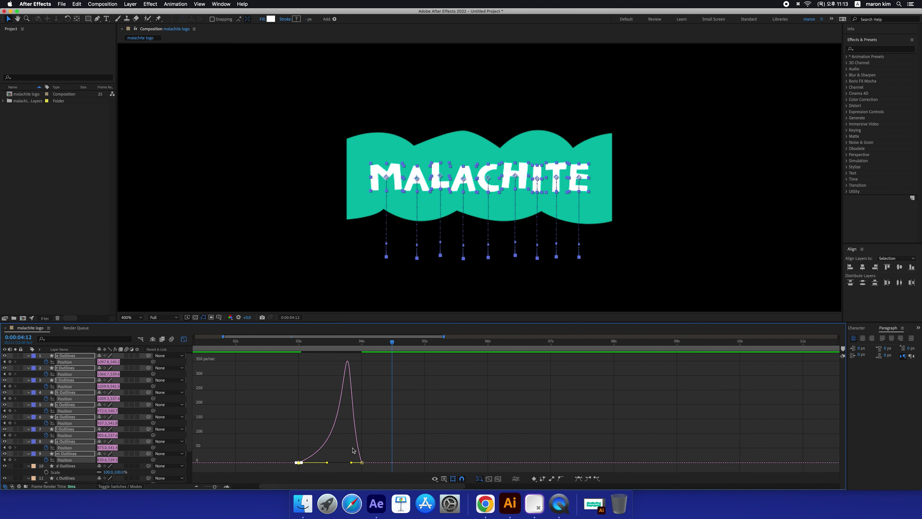
pyautogui.press('super+z')
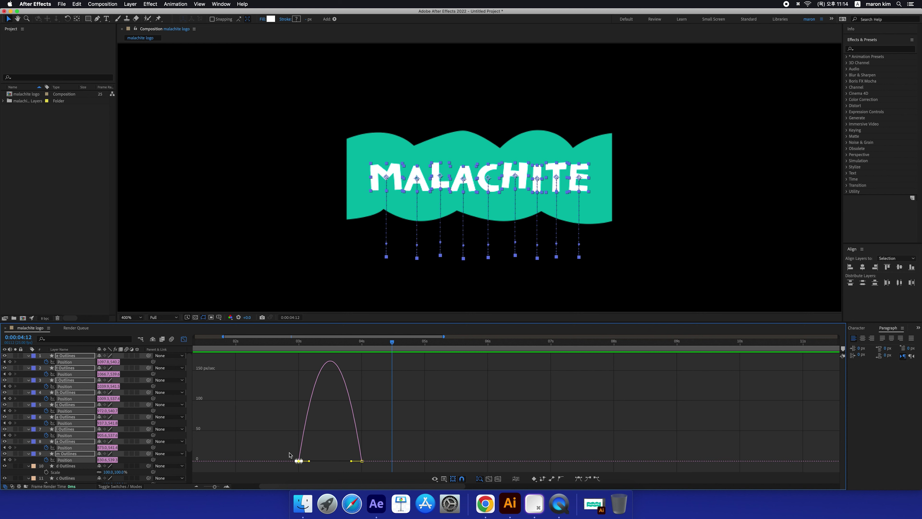
# - Set both incoming and outgoing velocity influence to 88% on the nine letters' starting Position keyframes
pyautogui.moveTo(286, 445); pyautogui.dragTo(313, 474)
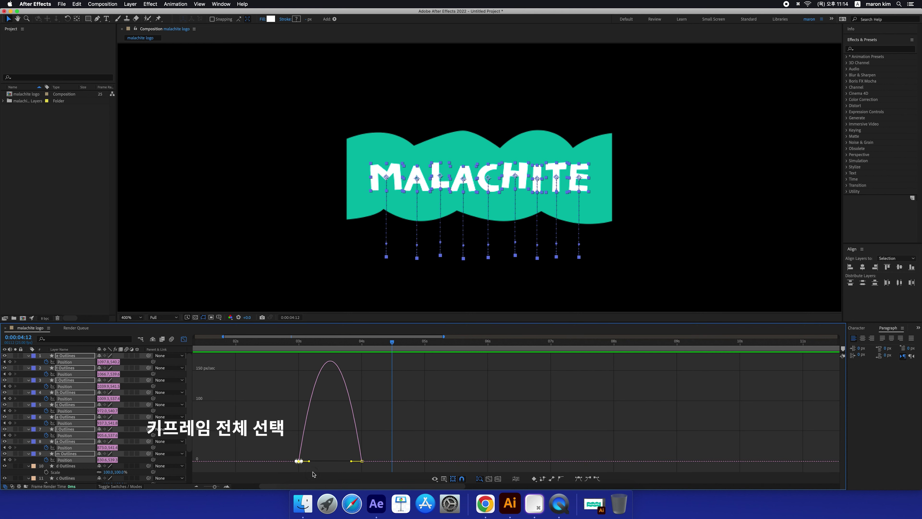
pyautogui.rightClick(298, 461)
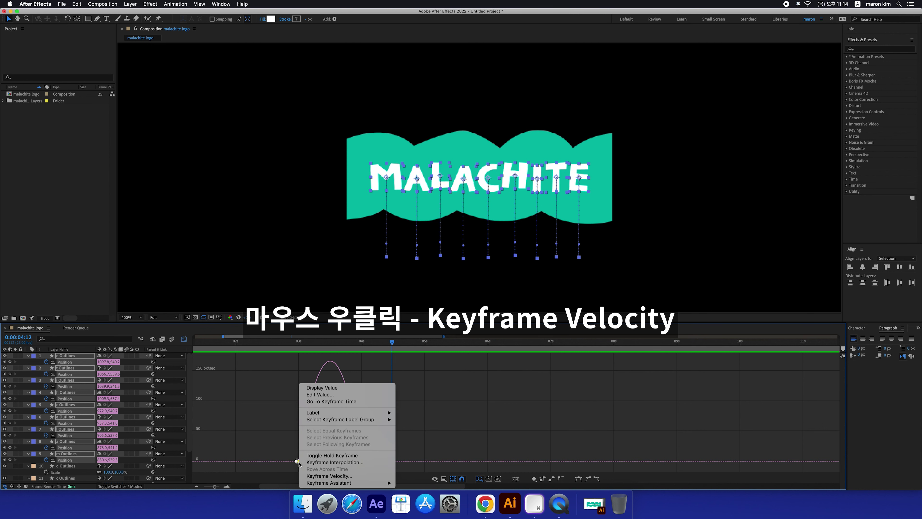
pyautogui.click(312, 476)
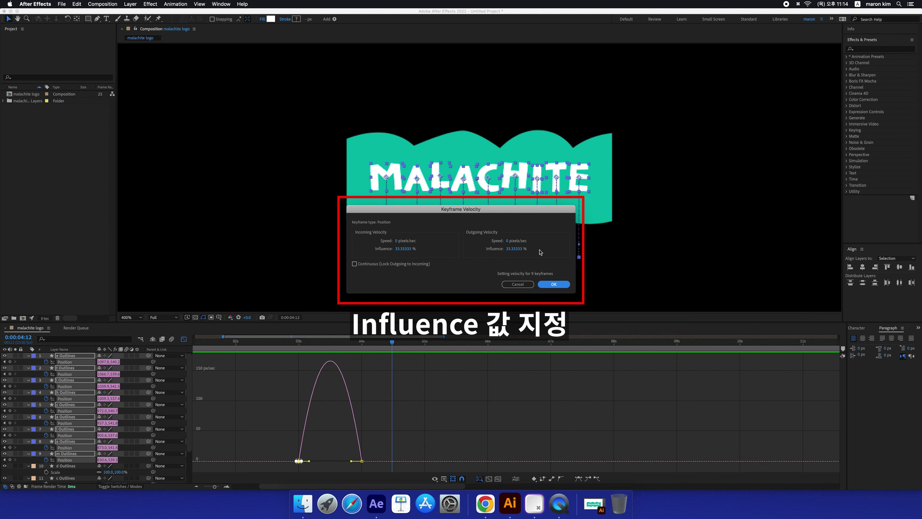
pyautogui.click(402, 248)
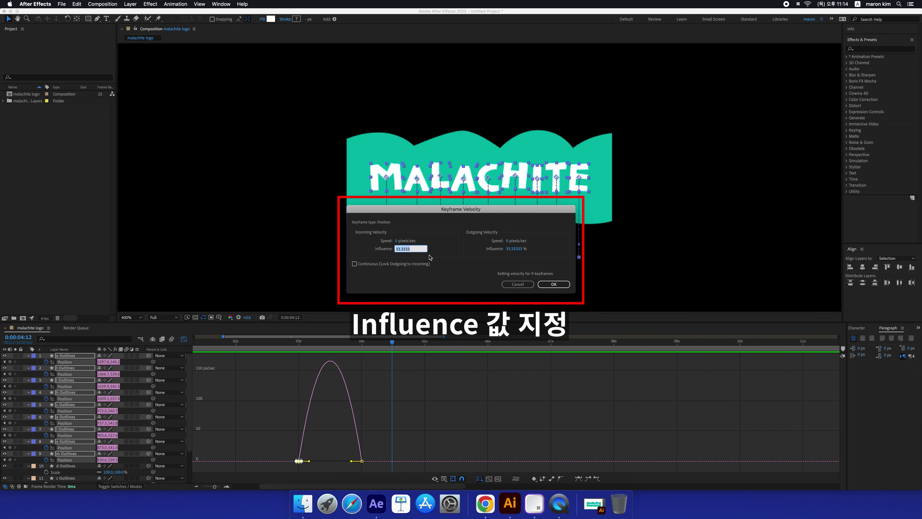
pyautogui.write('88')
pyautogui.click(515, 249)
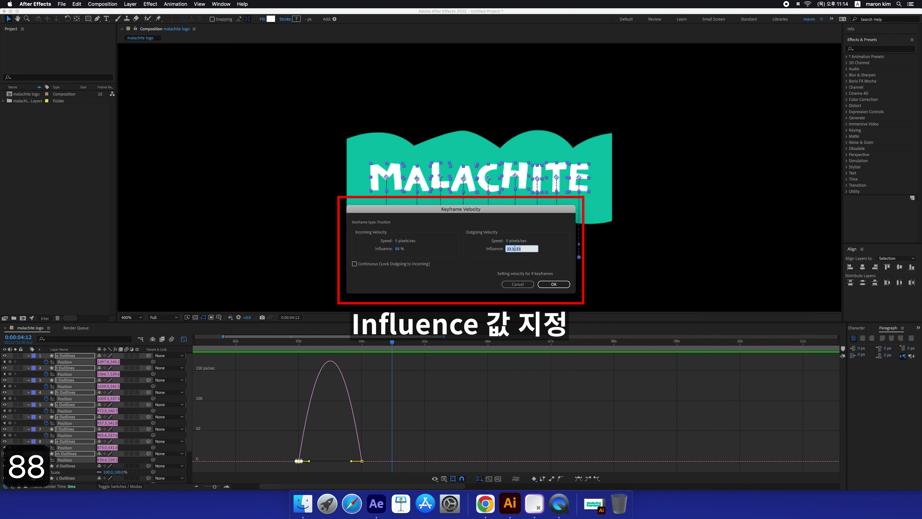
pyautogui.write('88')
pyautogui.click(554, 284)
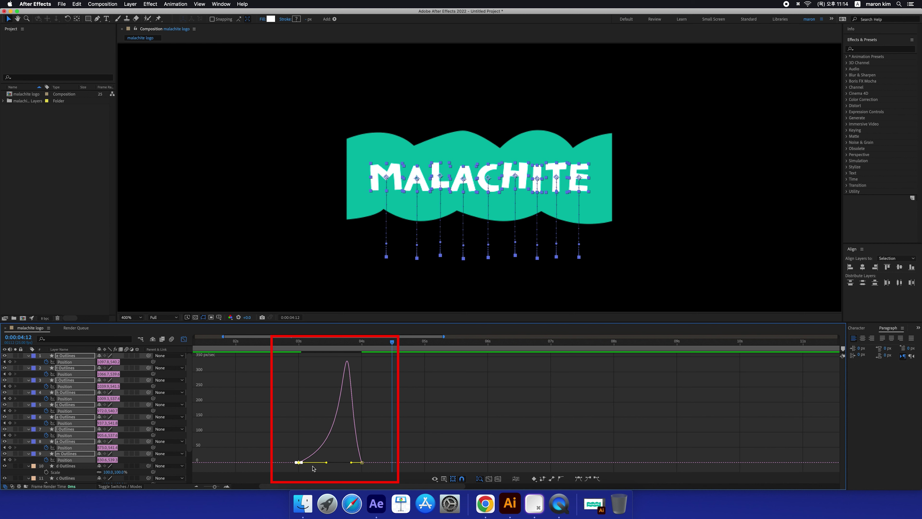
# - Set both incoming and outgoing velocity influence to 88% on the nine letters' ending Position keyframes
pyautogui.moveTo(383, 449); pyautogui.dragTo(358, 468)
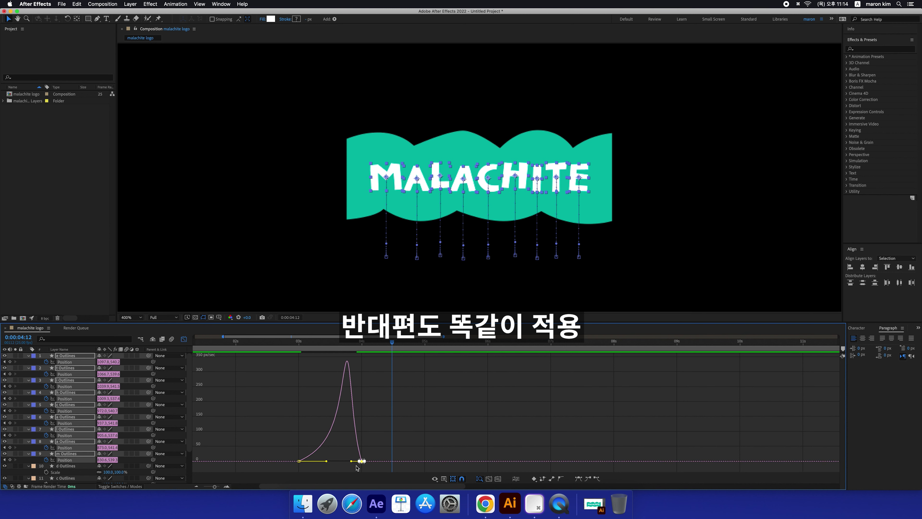
pyautogui.rightClick(361, 463)
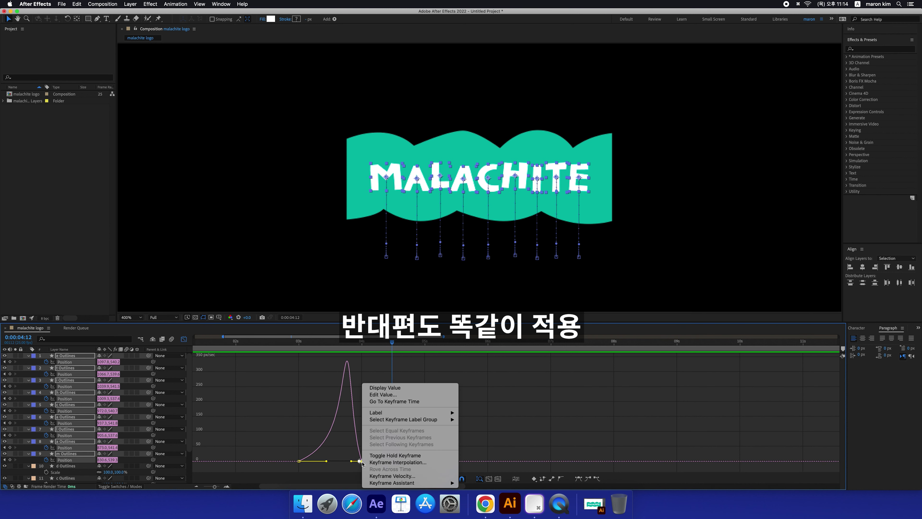
pyautogui.click(385, 476)
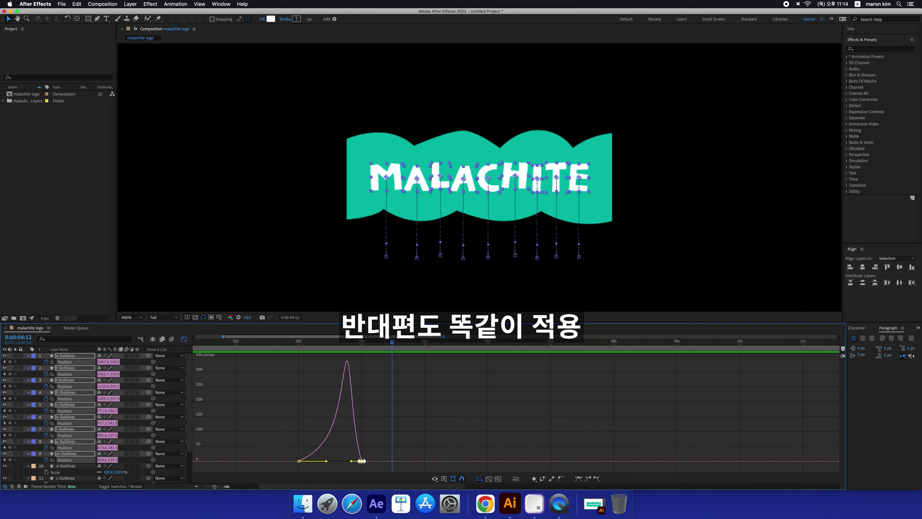
pyautogui.click(400, 250)
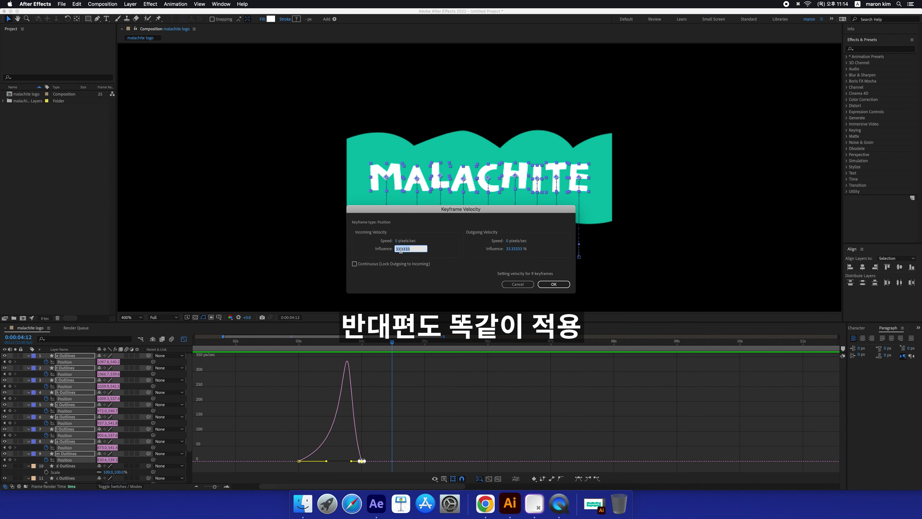
pyautogui.write('88')
pyautogui.click(512, 249)
pyautogui.write('77')
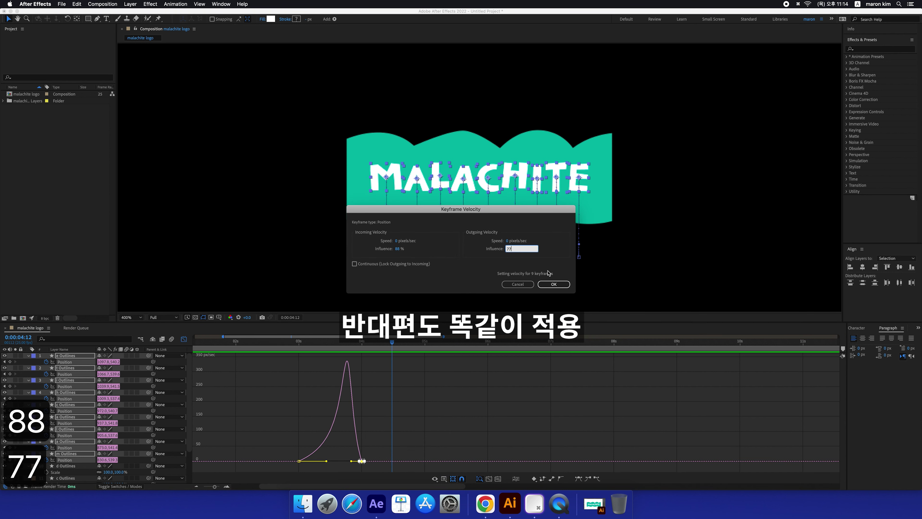
pyautogui.press('BackSpace')
pyautogui.press('BackSpace')
pyautogui.write('88')
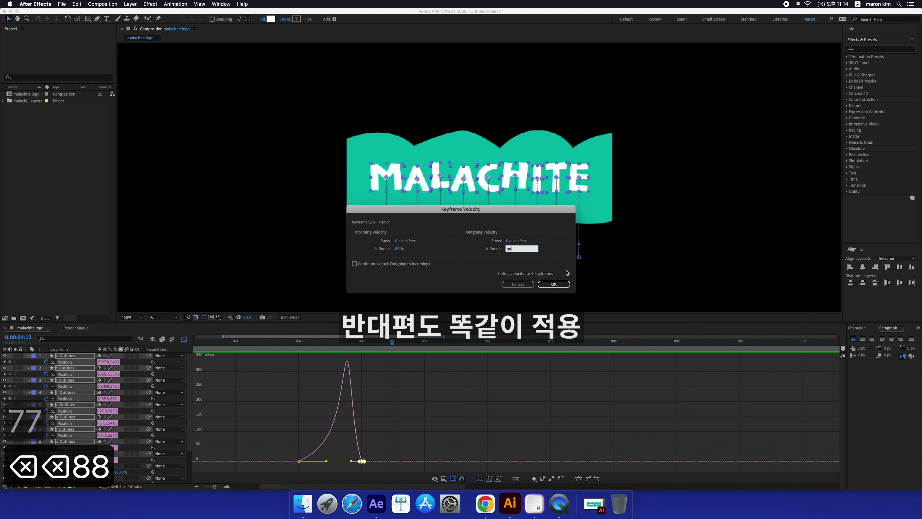
pyautogui.click(554, 285)
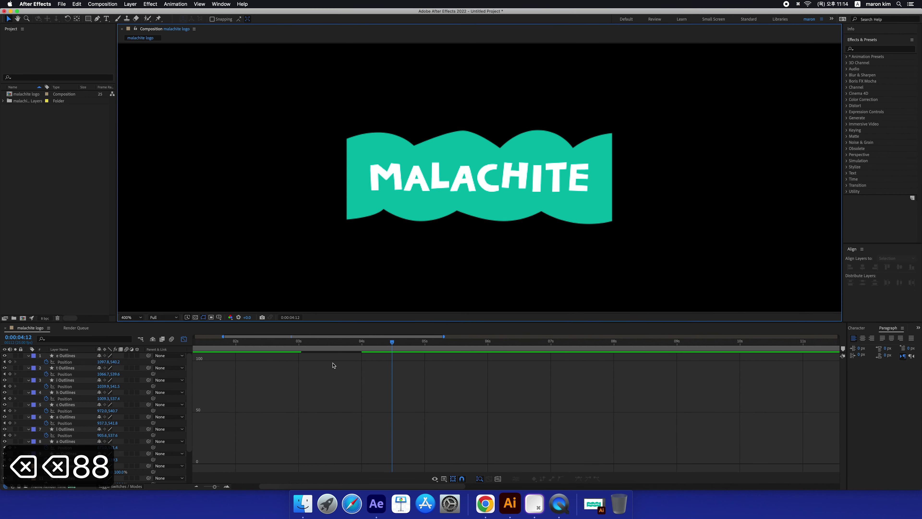
# - Close the Graph Editor and preview the letters' sharper easing from 0:00:02:15
pyautogui.click(184, 338)
pyautogui.click(273, 341)
pyautogui.press('space')
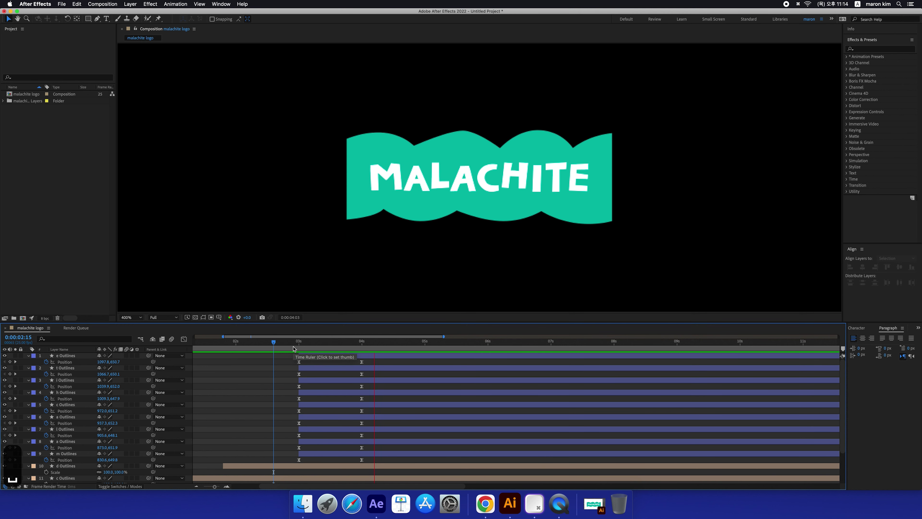
pyautogui.press('space')
pyautogui.moveTo(296, 345); pyautogui.dragTo(299, 347)
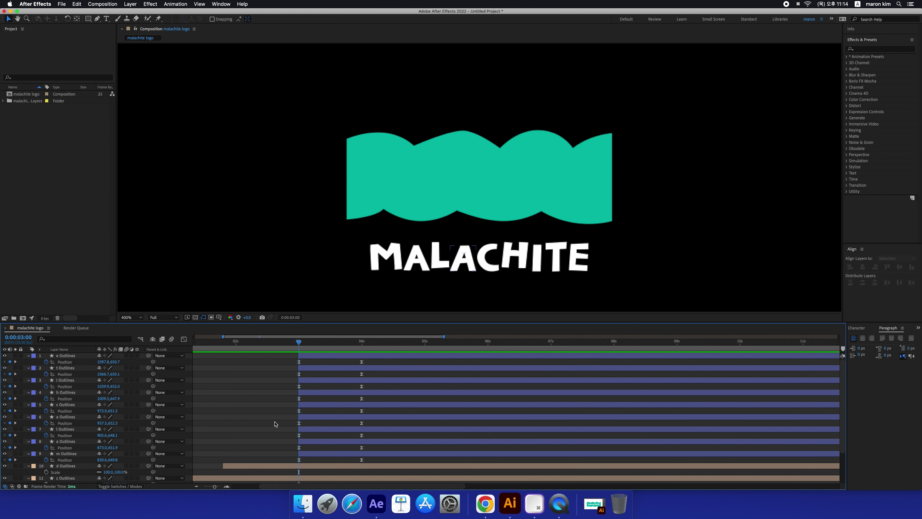
# - Preview the background shapes and letters from the beginning of the composition
pyautogui.press('Home')
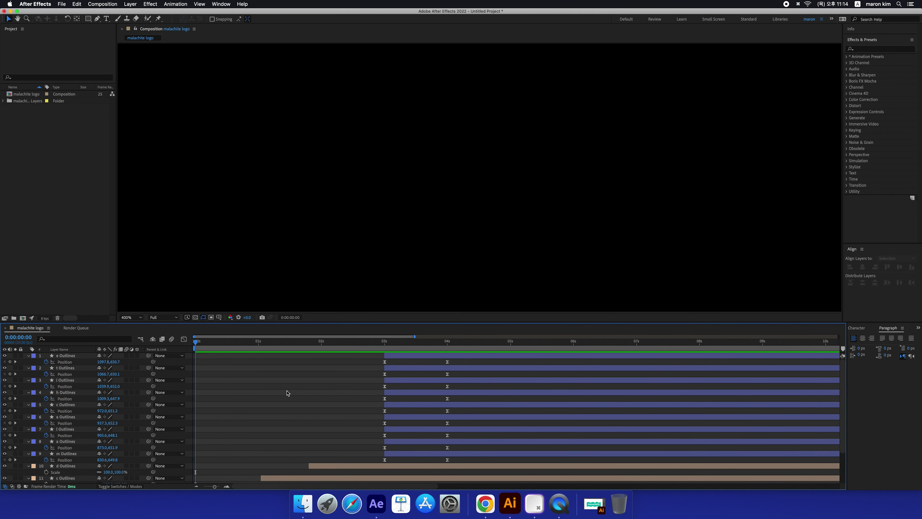
pyautogui.scroll(-3, 276, 392)
pyautogui.press('space')
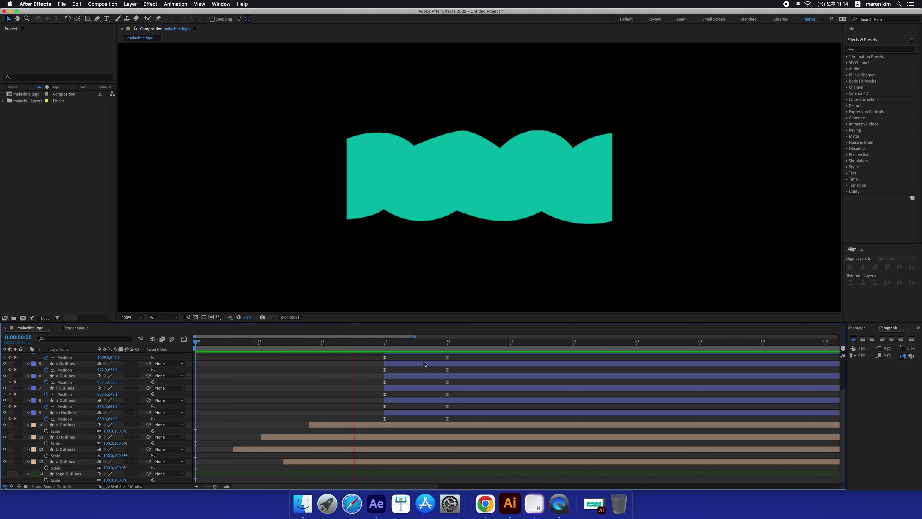
pyautogui.press('space')
# - Stagger the letter layers a few frames apart in reading order, from M at 0:00:03:00 to the final E at about 0:00:04:01
pyautogui.click(408, 401)
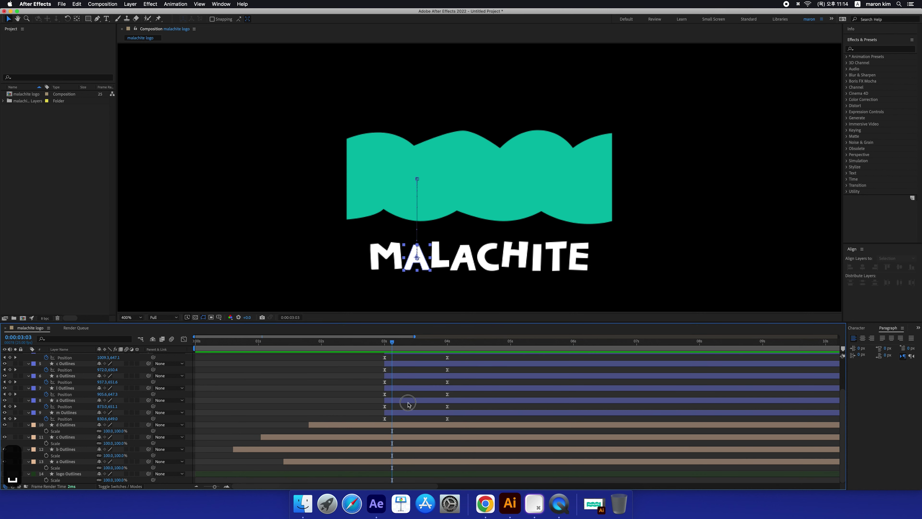
pyautogui.moveTo(408, 402); pyautogui.dragTo(484, 369)
pyautogui.scroll(3, 442, 365)
pyautogui.moveTo(427, 356); pyautogui.dragTo(494, 360)
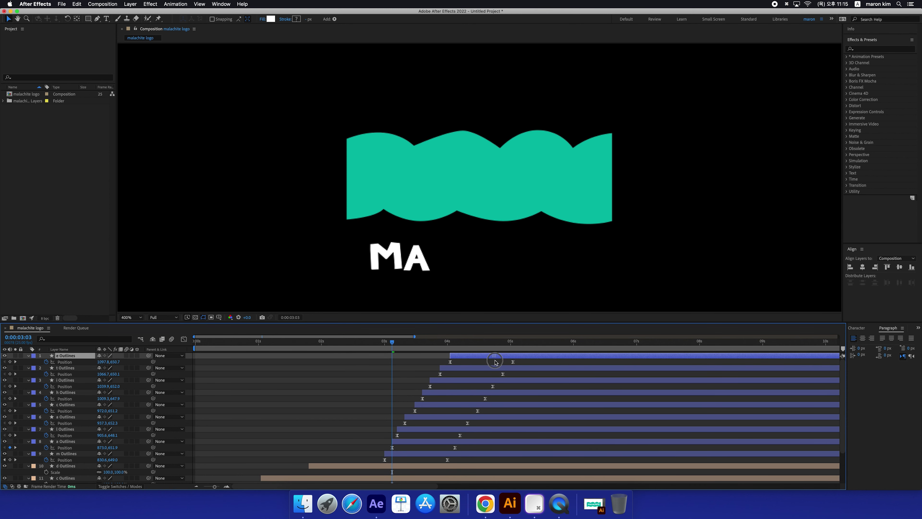
# - Preview the staggered letters from 0:00:02:23, and the whole logo animation from the beginning
pyautogui.click(380, 350)
pyautogui.press('space')
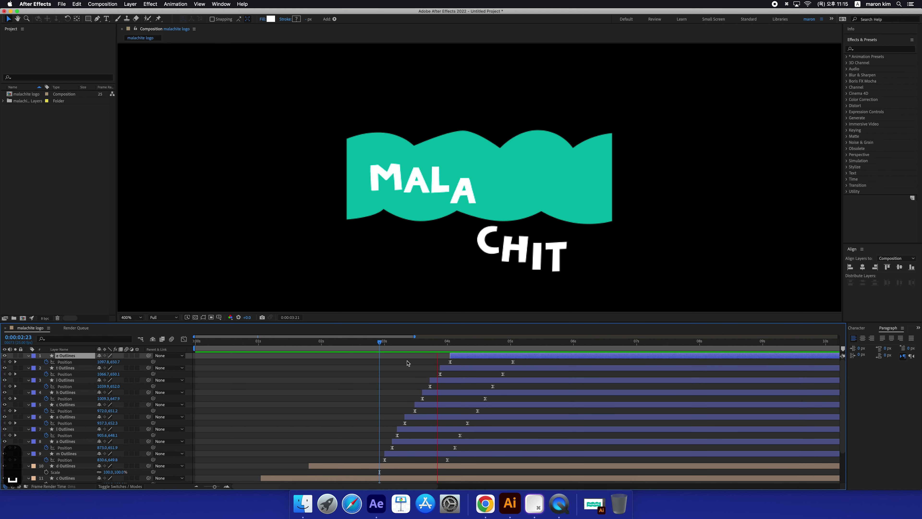
pyautogui.press('space')
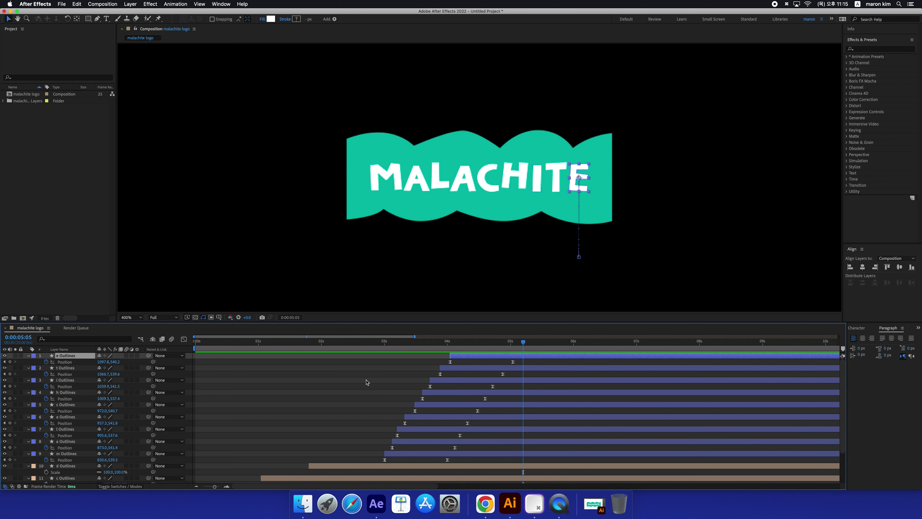
pyautogui.click(363, 386)
pyautogui.moveTo(426, 345); pyautogui.dragTo(196, 345)
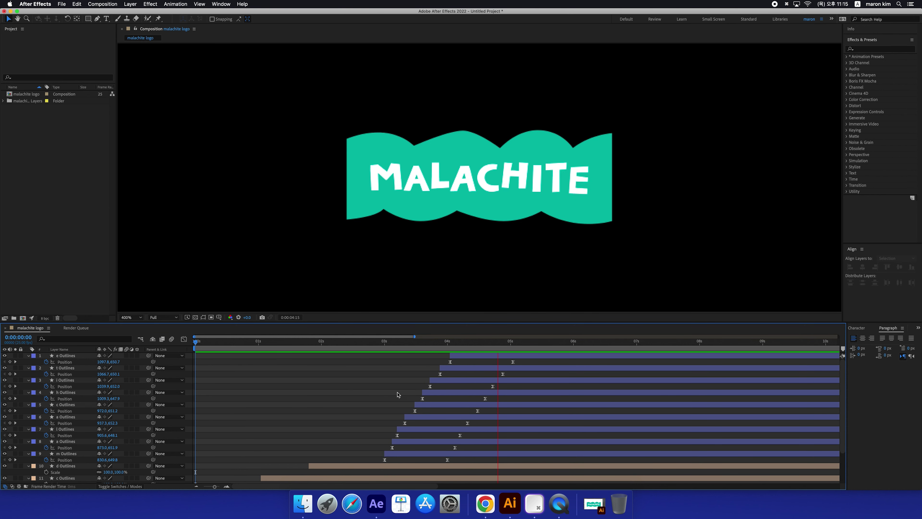
pyautogui.press('space')
# - Move all nine letter layers earlier together so the M starts at about 0:00:02:06, and deselect them
pyautogui.click(475, 357)
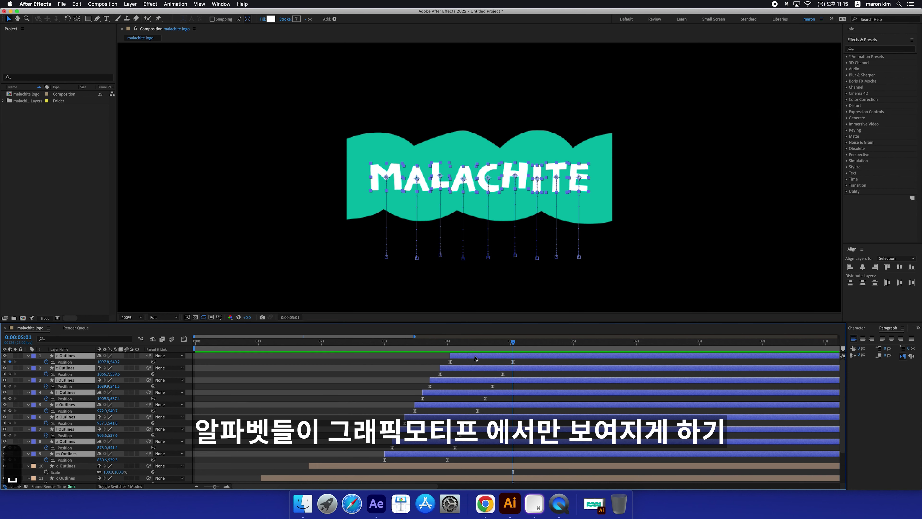
pyautogui.moveTo(423, 456); pyautogui.dragTo(373, 455)
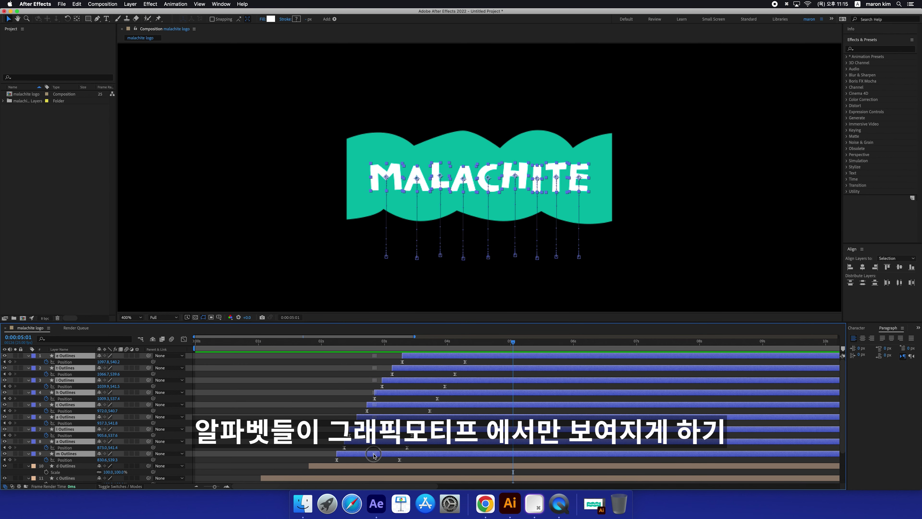
pyautogui.click(438, 221)
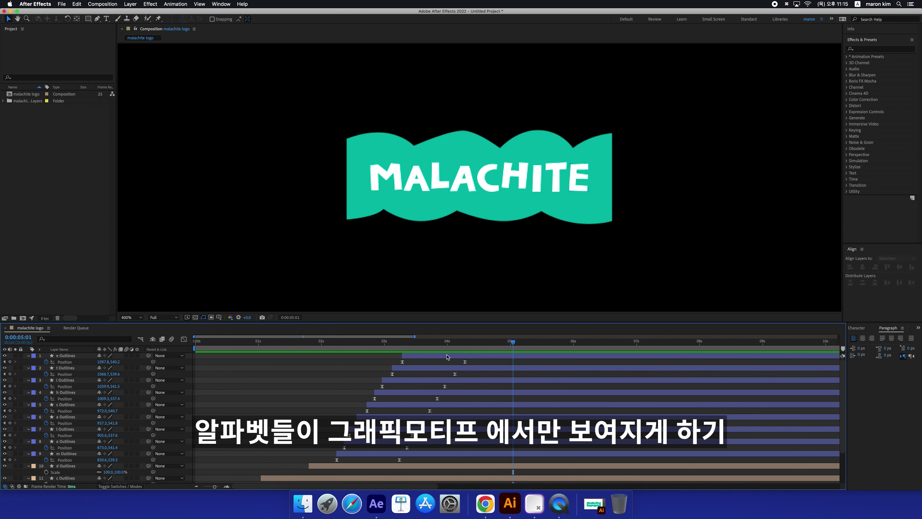
# - Select the nine letter layers, try pre-composing them without adjusting the duration to their time span, and undo it
pyautogui.click(448, 356)
pyautogui.keyDown('shift'); pyautogui.click(430, 454); pyautogui.keyUp('shift')
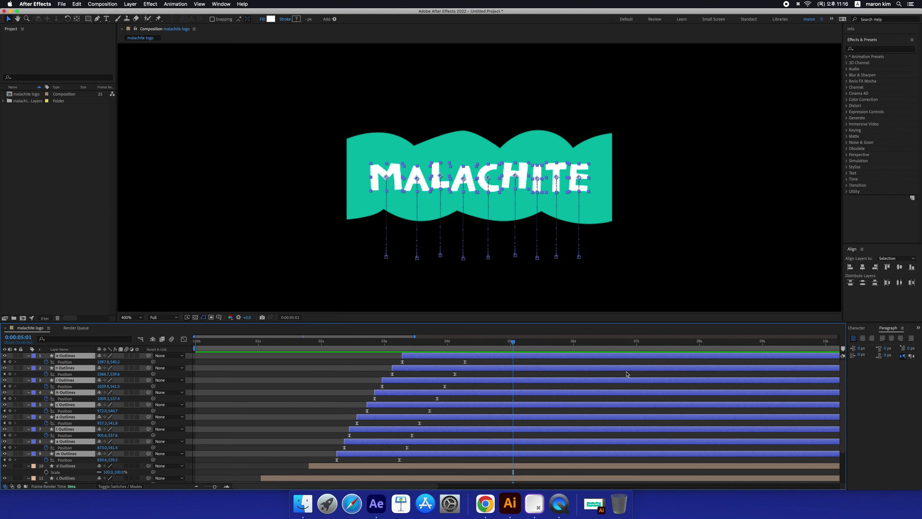
pyautogui.press('shift+super+c')
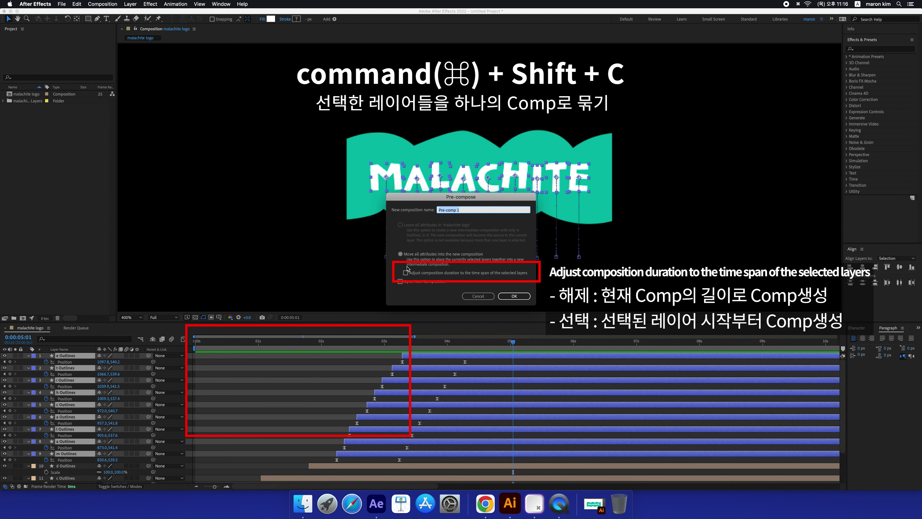
pyautogui.click(514, 296)
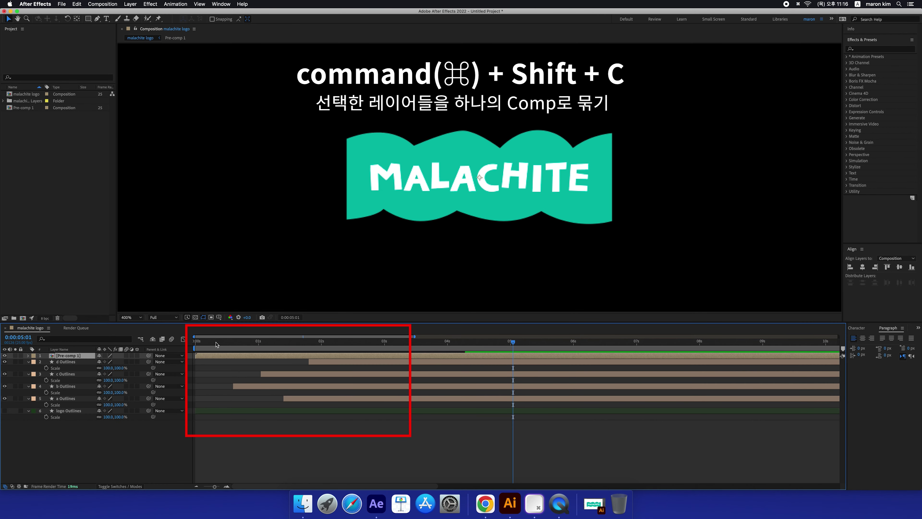
pyautogui.press('super+z')
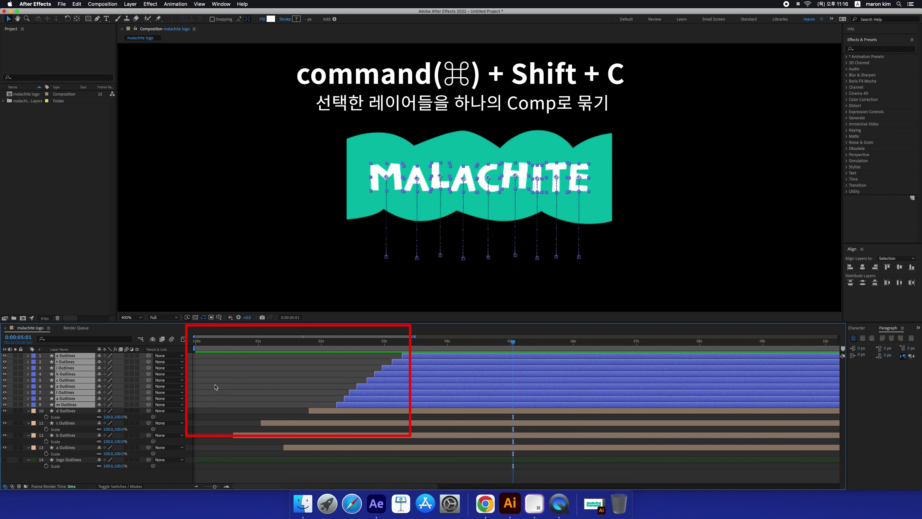
# - Pre-compose the nine letter layers as Pre-comp 1, adjusting the composition duration to the time span of the selected layers
pyautogui.press('super+shift+c')
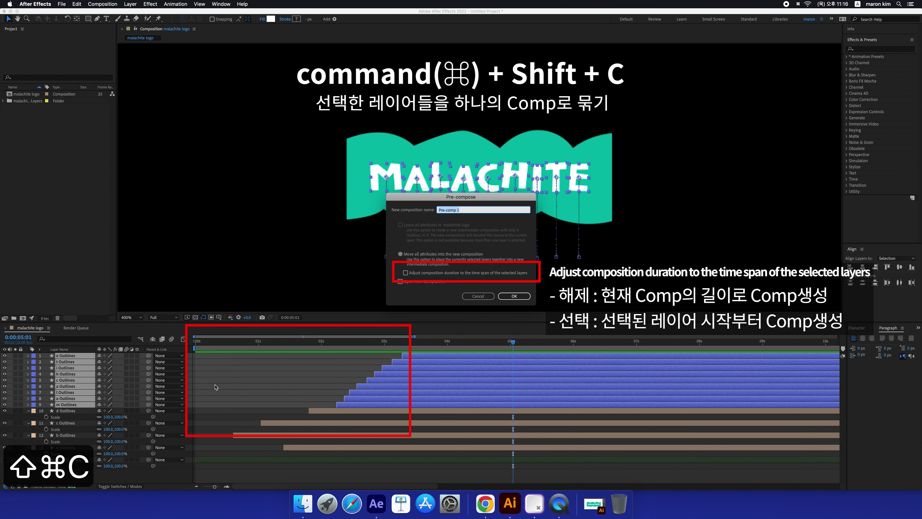
pyautogui.click(406, 273)
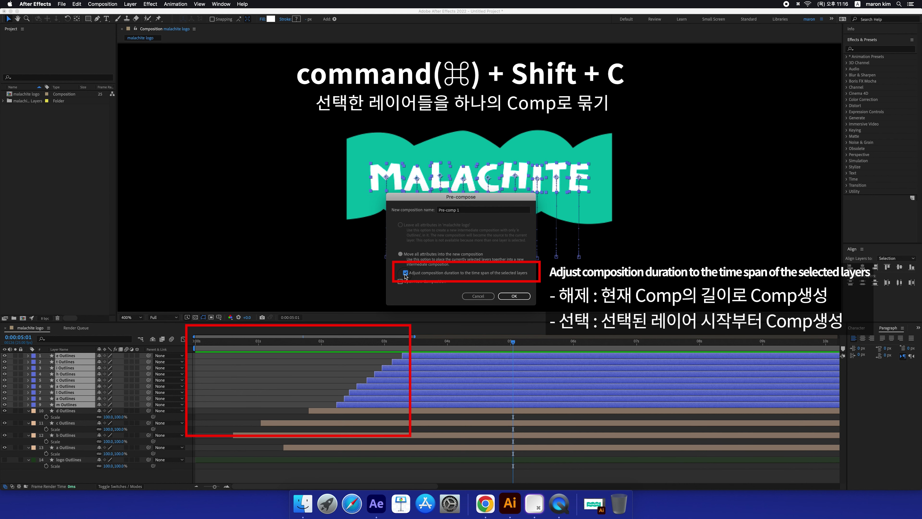
pyautogui.click(514, 296)
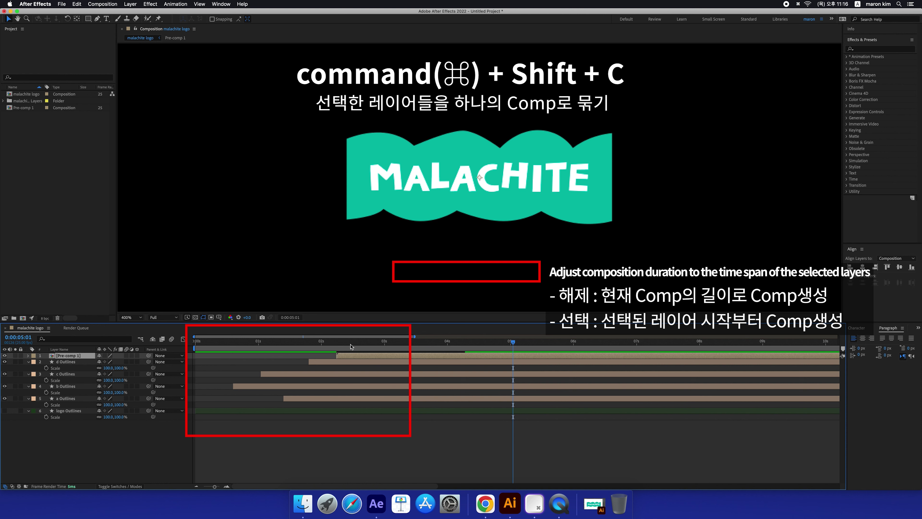
# - Preview the letter animation inside Pre-comp 1 and return to the malachite logo composition
pyautogui.moveTo(349, 347)
pyautogui.mouseDown()
pyautogui.moveTo(337, 345)
pyautogui.moveTo(349, 346)
pyautogui.mouseUp()
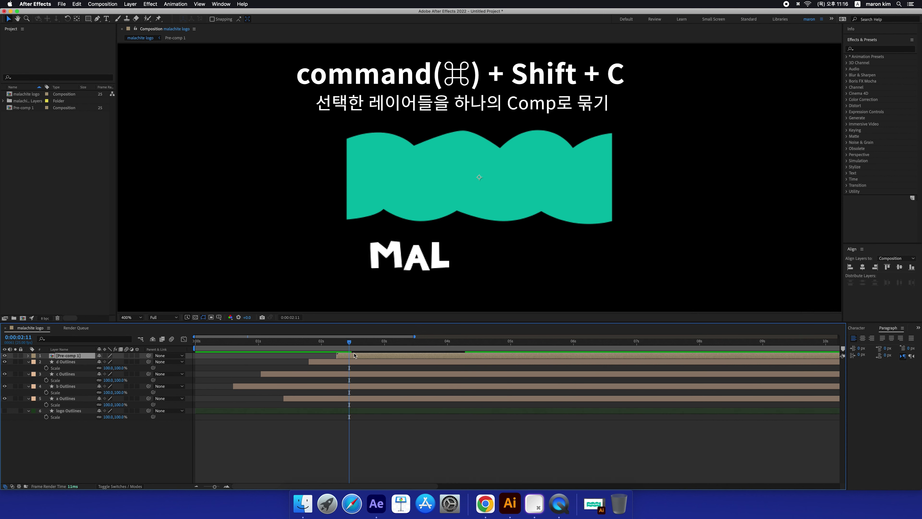
pyautogui.doubleClick(354, 355)
pyautogui.press('space')
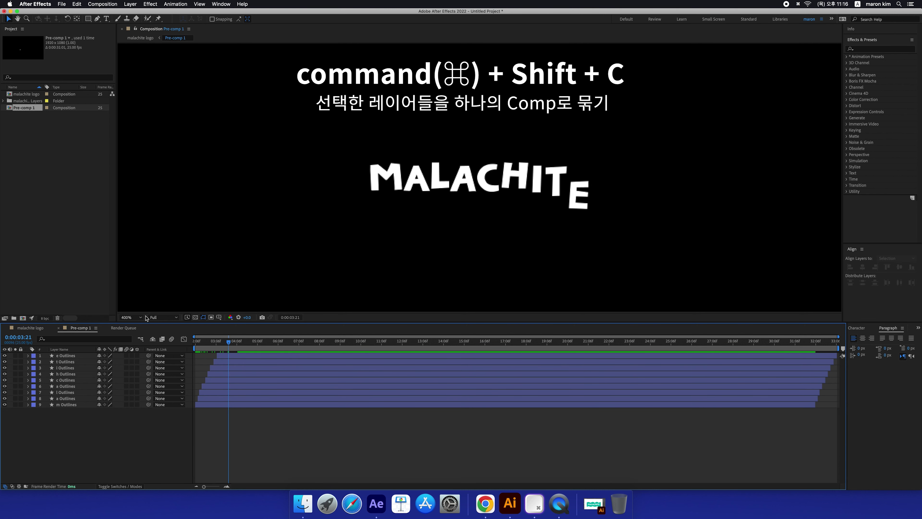
pyautogui.click(31, 328)
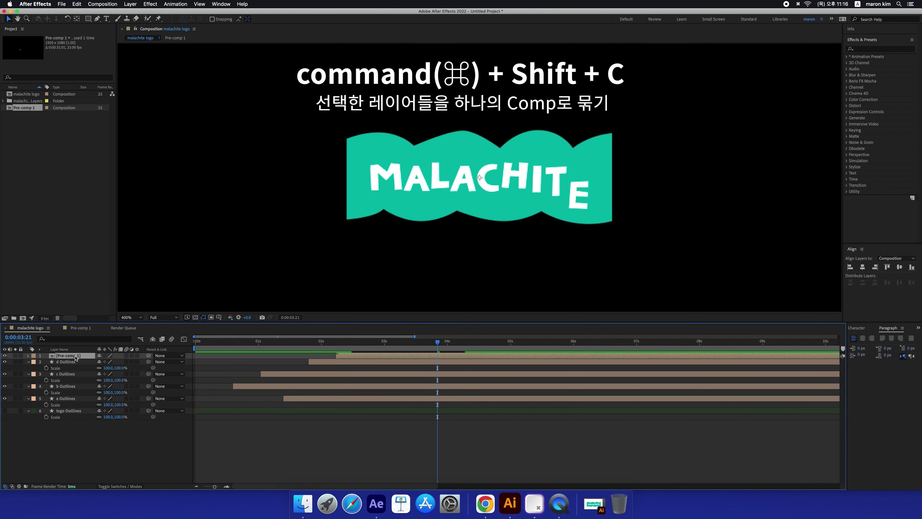
# - Duplicate the a, b, c and d Outlines motif layers and bring the copies to the top of the layer stack
pyautogui.moveTo(358, 343); pyautogui.dragTo(400, 349)
pyautogui.click(336, 361)
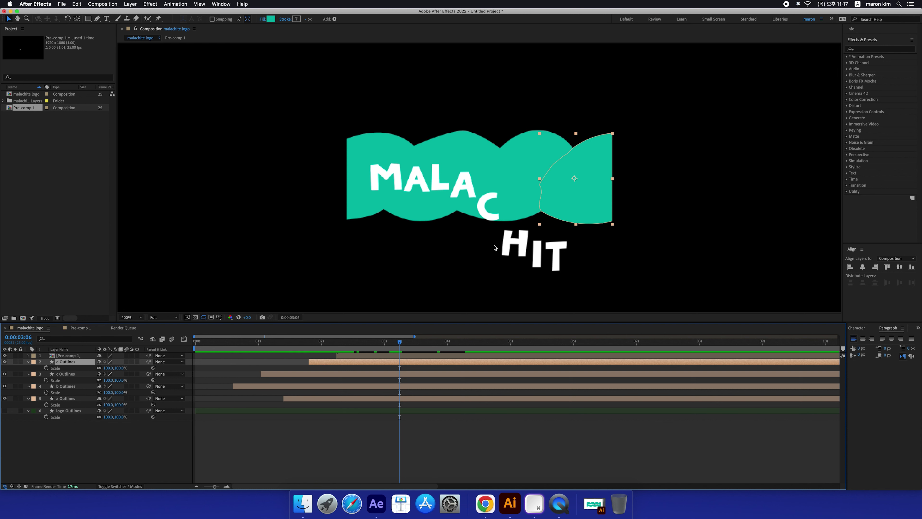
pyautogui.keyDown('shift'); pyautogui.click(316, 401); pyautogui.keyUp('shift')
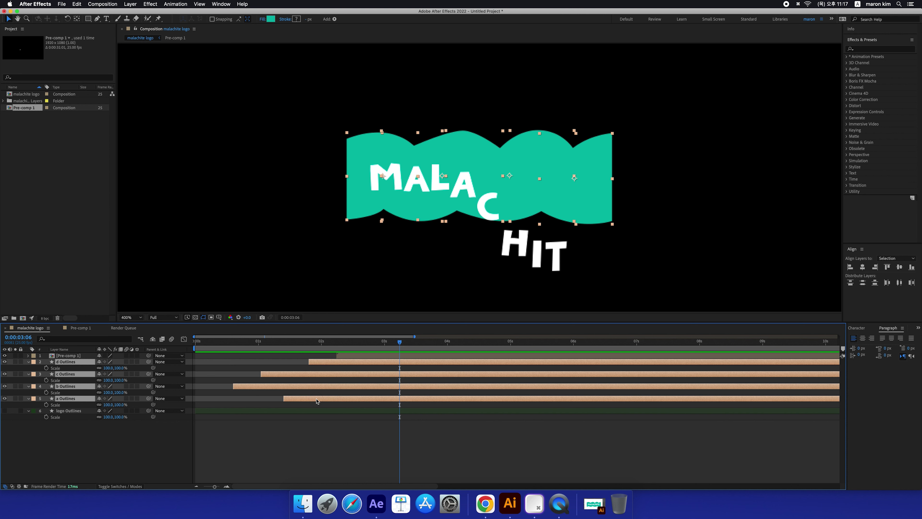
pyautogui.hotkey('ctrl', 'd')
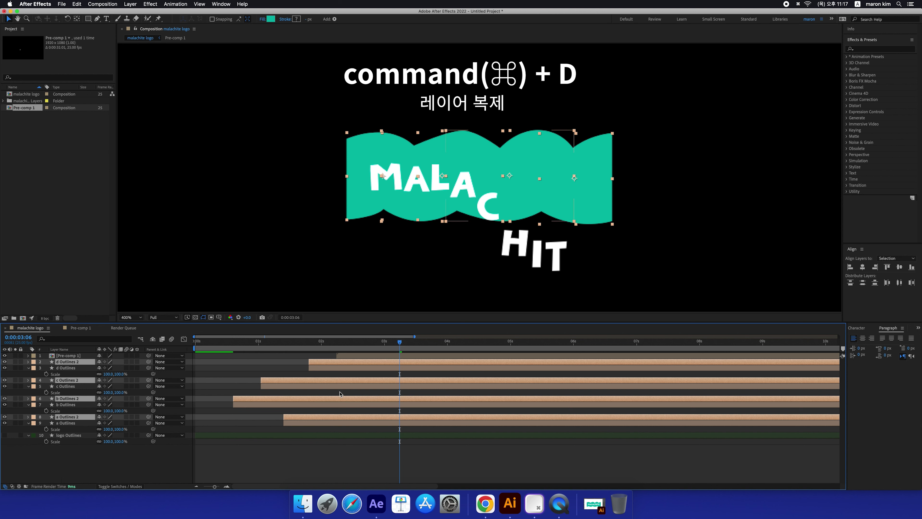
pyautogui.hotkey('ctrl', 'shift', ']')
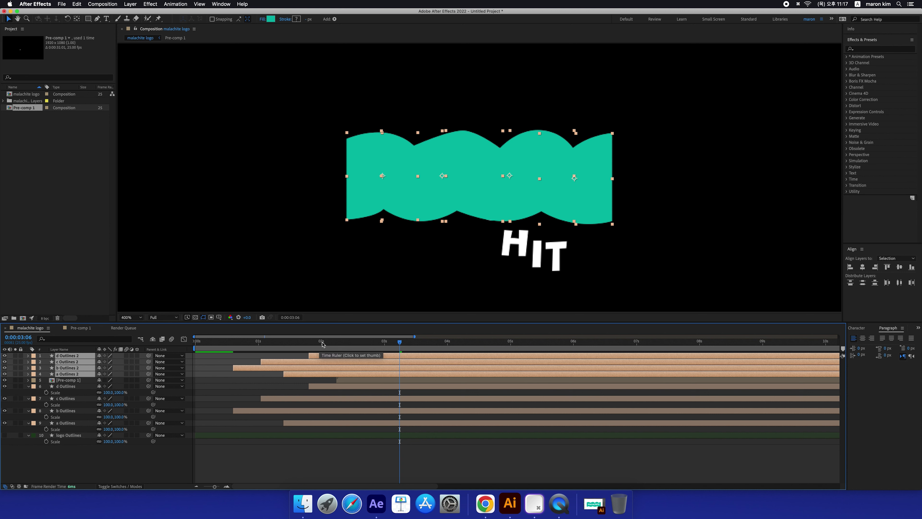
# - Pre-compose the four duplicated motif layers as Pre-comp 2, adjusting the composition duration to the time span of the selected layers
pyautogui.moveTo(267, 345)
pyautogui.mouseDown()
pyautogui.moveTo(233, 345)
pyautogui.moveTo(329, 347)
pyautogui.mouseUp()
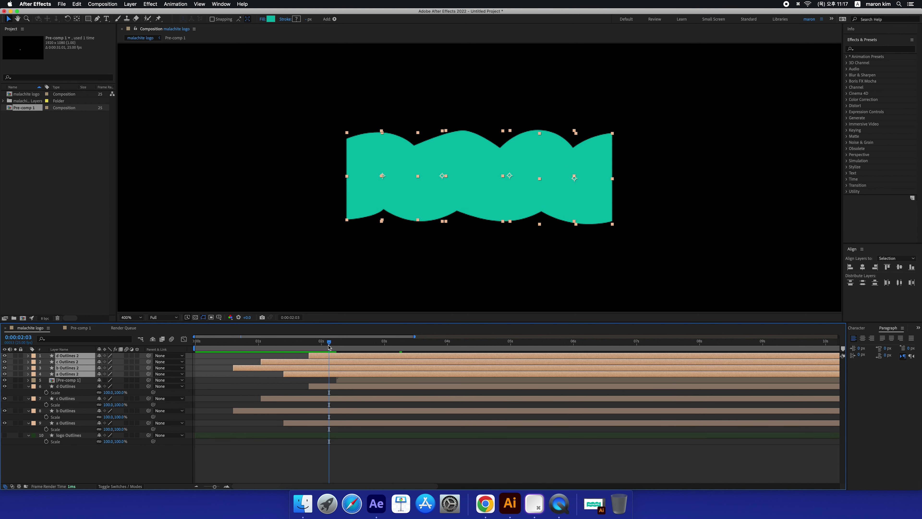
pyautogui.press('super+shift+c')
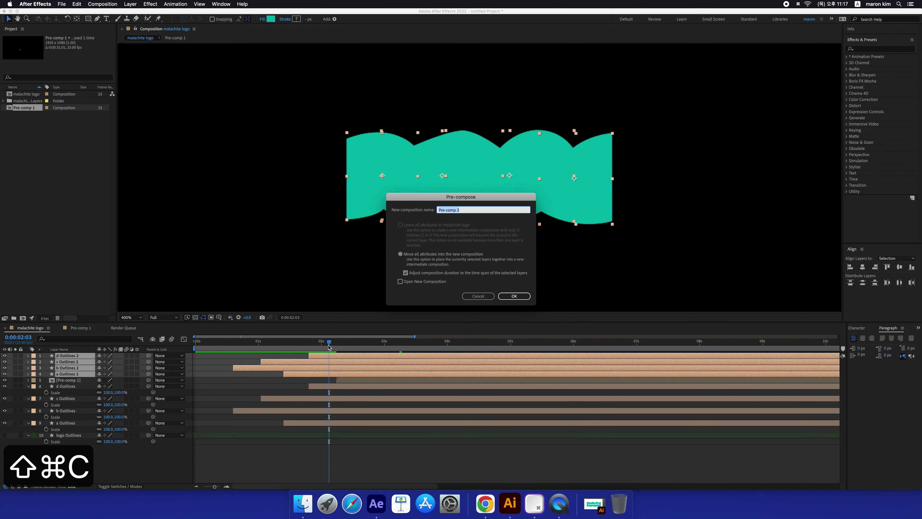
pyautogui.click(514, 296)
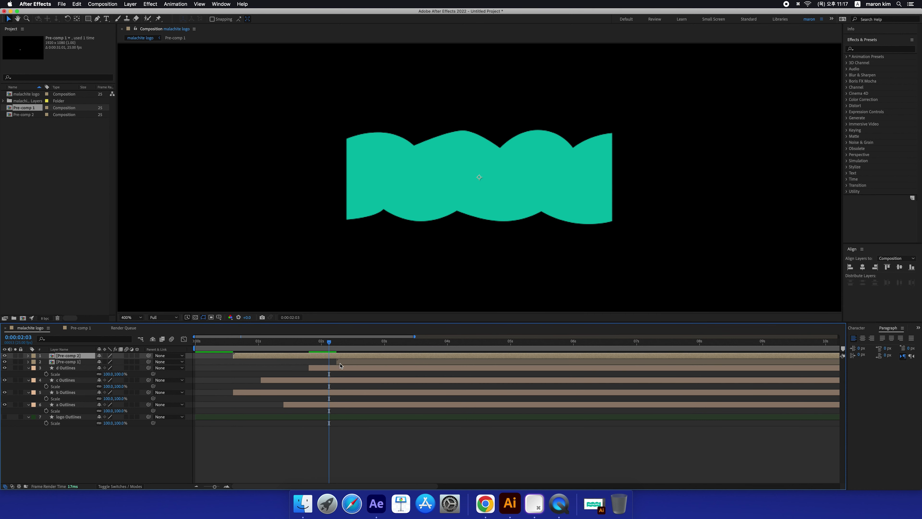
pyautogui.click(332, 368)
pyautogui.keyDown('shift'); pyautogui.click(333, 403); pyautogui.keyUp('shift')
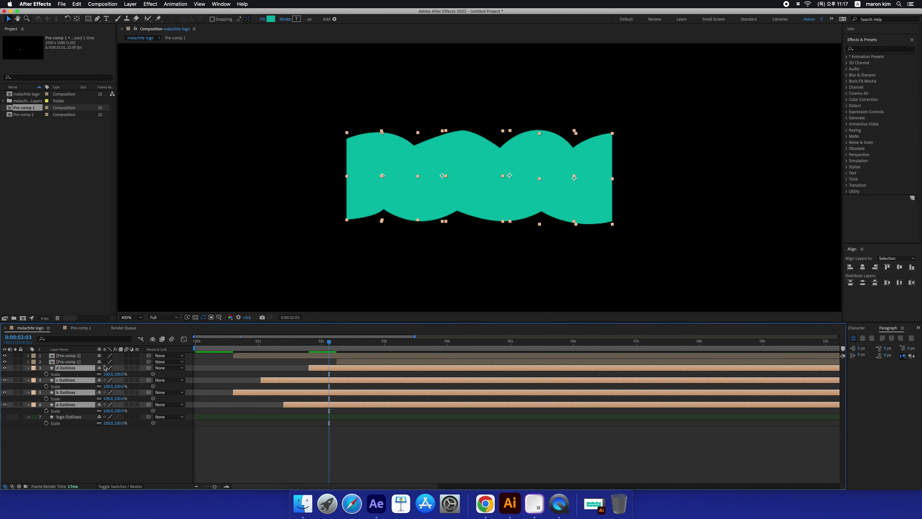
pyautogui.click(31, 371)
pyautogui.click(380, 453)
# - Set the label colour of the Pre-comp 1 and Pre-comp 2 layers to Lavender and deselect them
pyautogui.click(347, 356)
pyautogui.keyDown('shift'); pyautogui.click(353, 362); pyautogui.keyUp('shift')
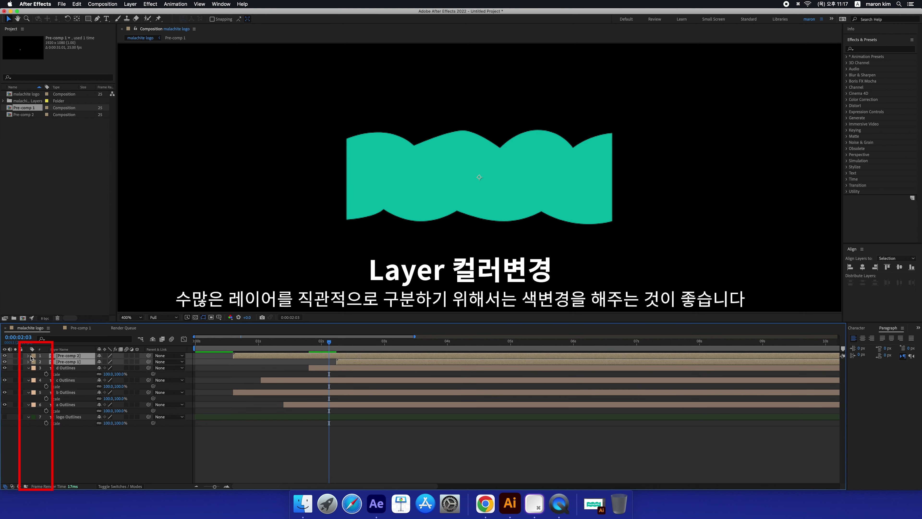
pyautogui.click(33, 356)
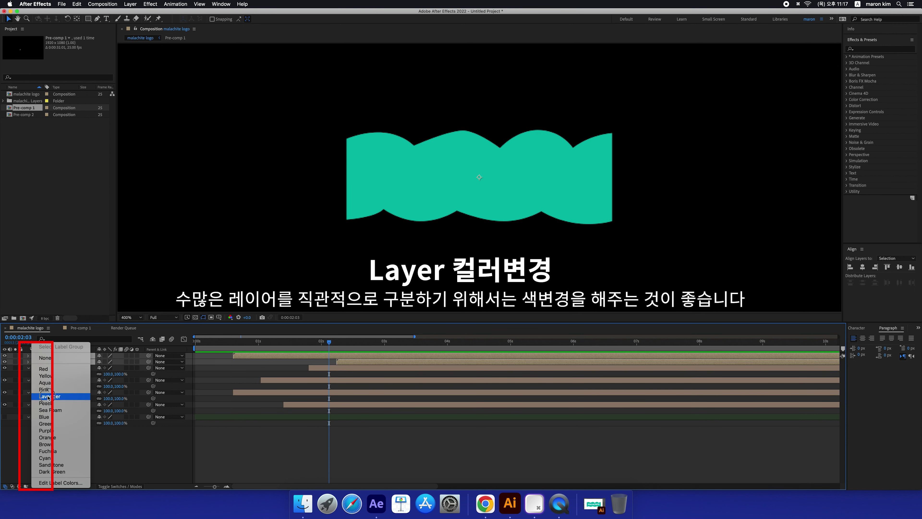
pyautogui.click(69, 391)
pyautogui.click(410, 450)
# - Set the label colour of the Pre-comp 2 layer to Blue and deselect it
pyautogui.click(309, 356)
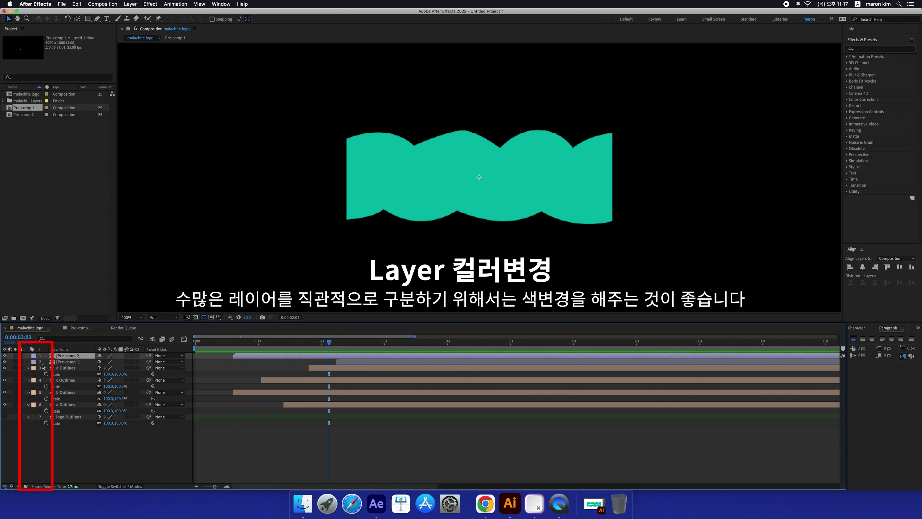
pyautogui.click(35, 357)
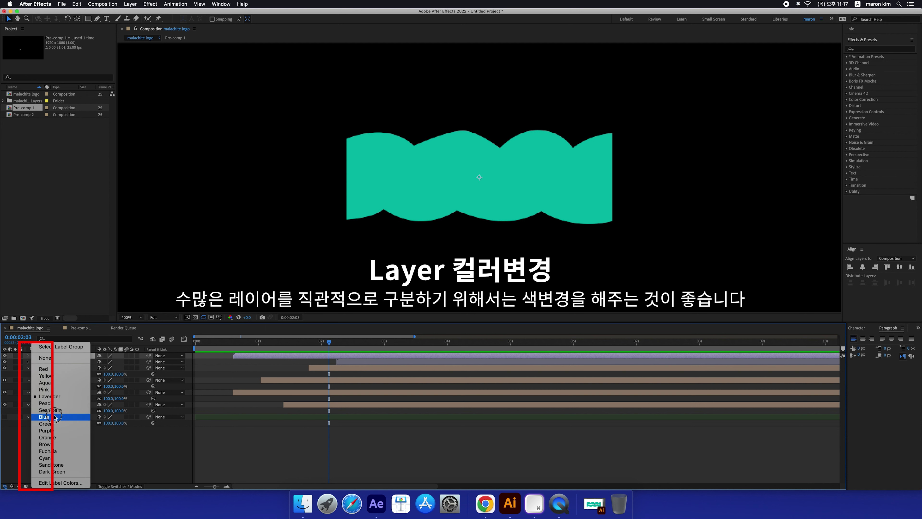
pyautogui.click(69, 413)
pyautogui.click(358, 447)
# - Rename the Pre-comp 2 composition in the project as graphic motif
pyautogui.click(332, 357)
pyautogui.click(70, 358)
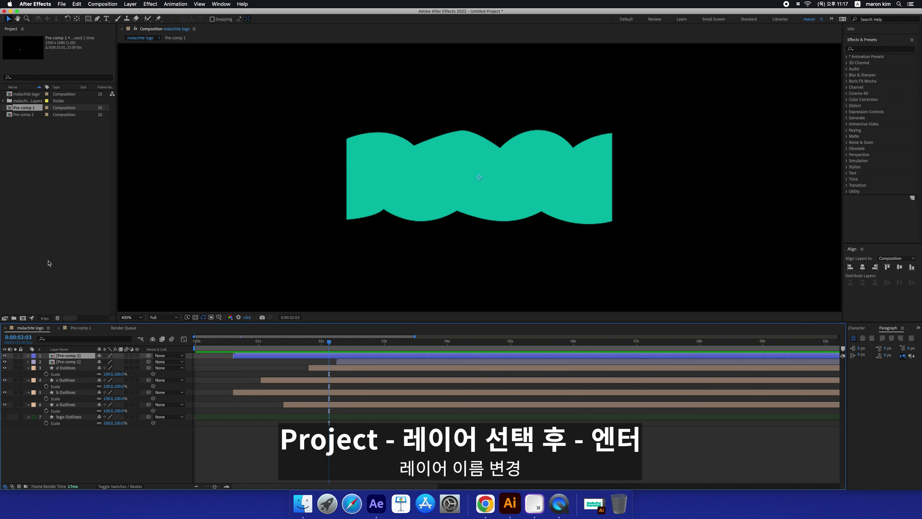
pyautogui.click(30, 115)
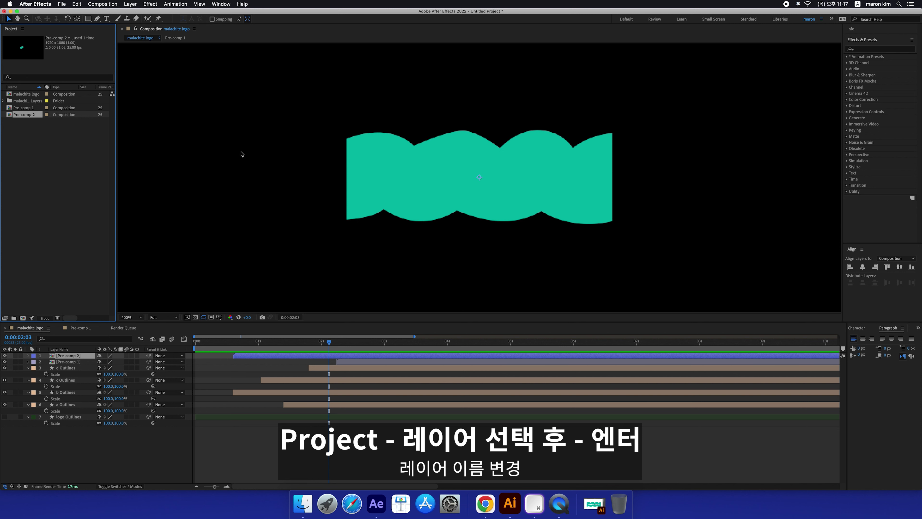
pyautogui.press('Return')
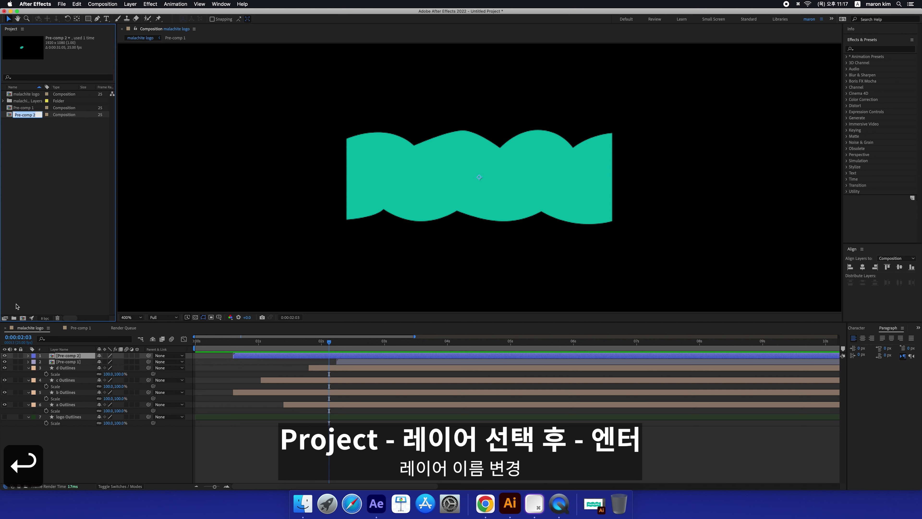
pyautogui.write('r')
pyautogui.press('BackSpace')
pyautogui.press('BackSpace')
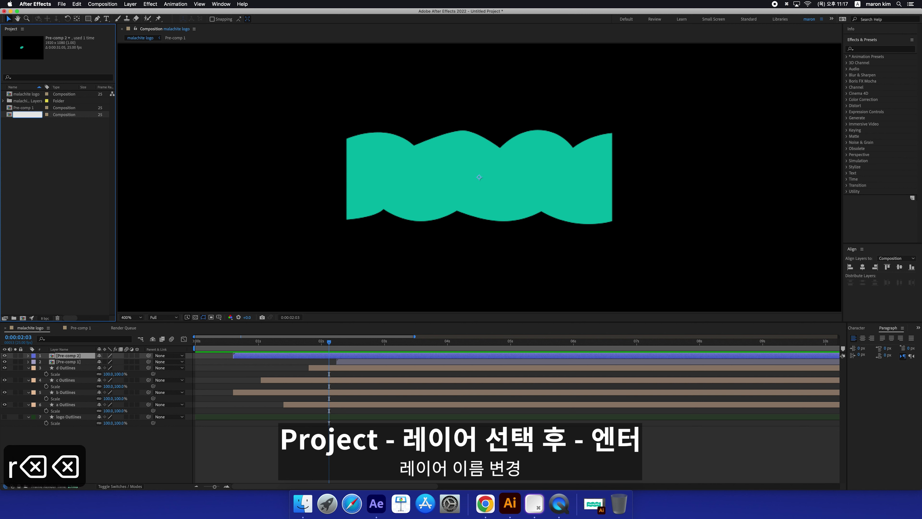
pyautogui.write('gra')
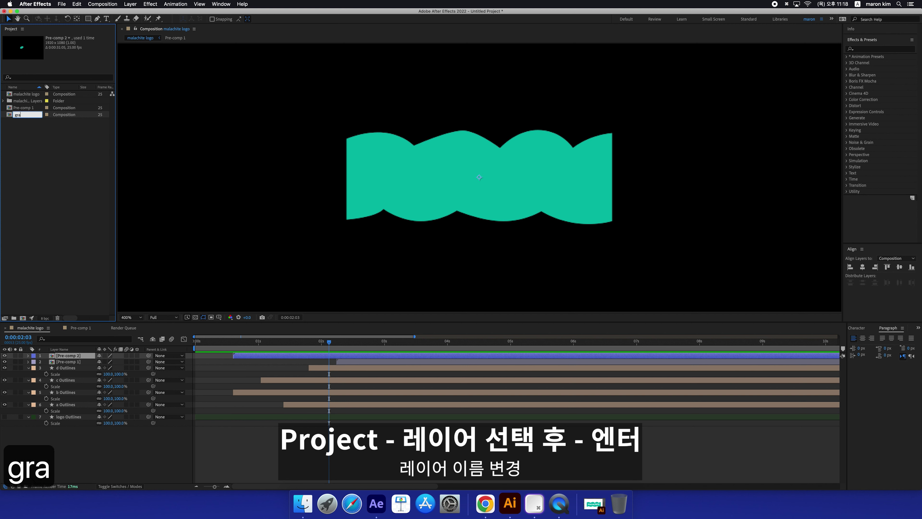
pyautogui.write('phic ')
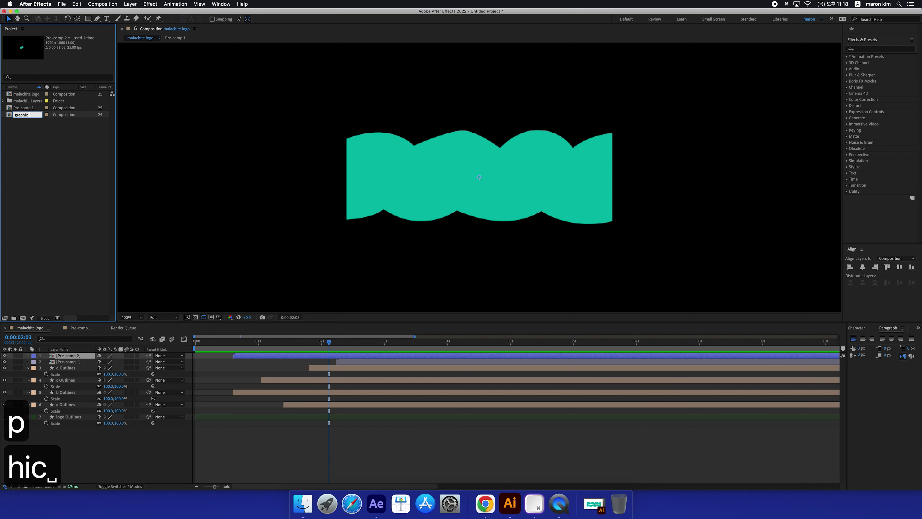
pyautogui.write('motif')
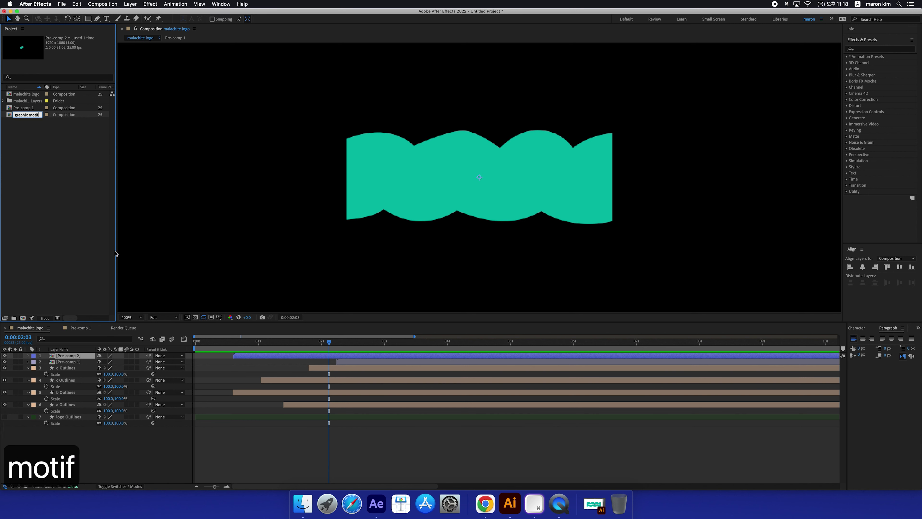
pyautogui.click(40, 192)
# - Rename the Pre-comp 1 composition in the project as logo type
pyautogui.click(339, 362)
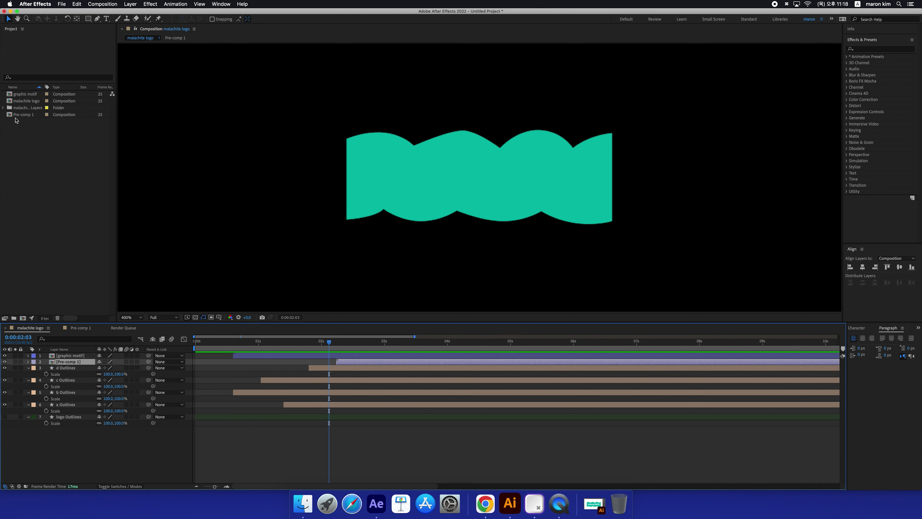
pyautogui.click(24, 116)
pyautogui.press('Return')
pyautogui.write('l')
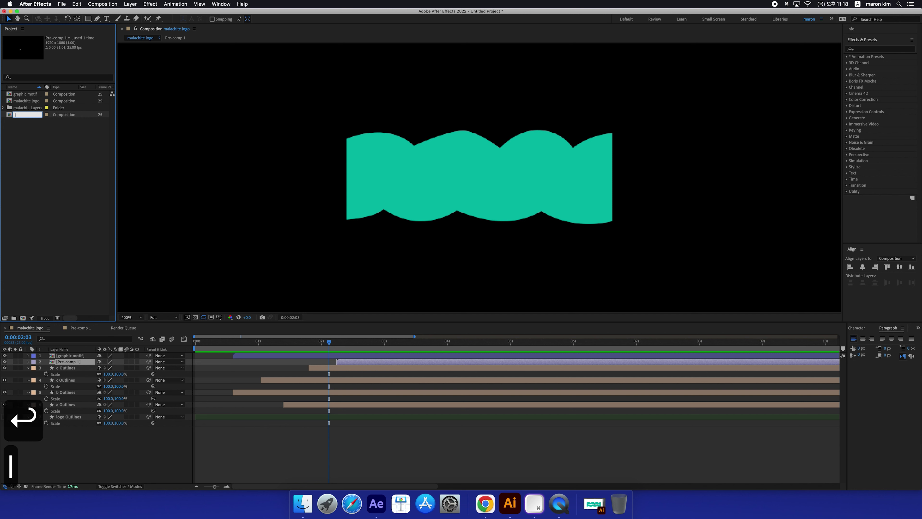
pyautogui.write('ogo ')
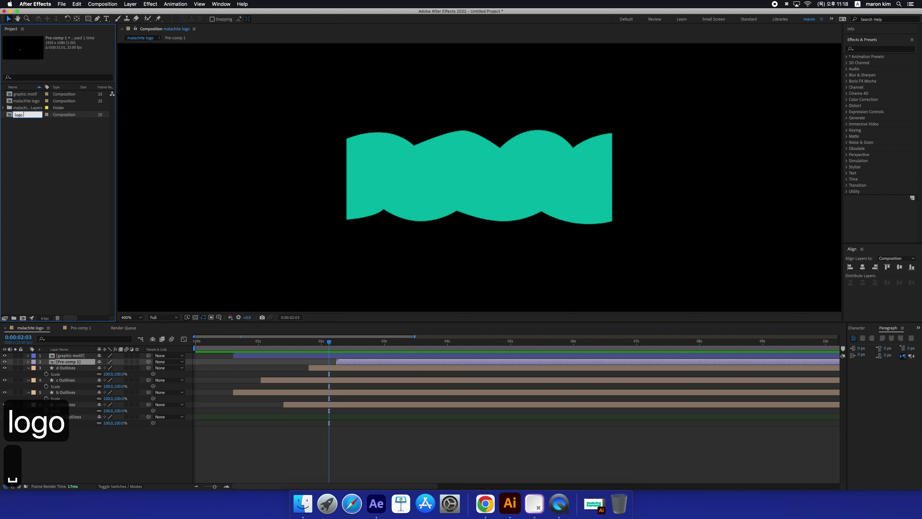
pyautogui.write('type')
pyautogui.press('Return')
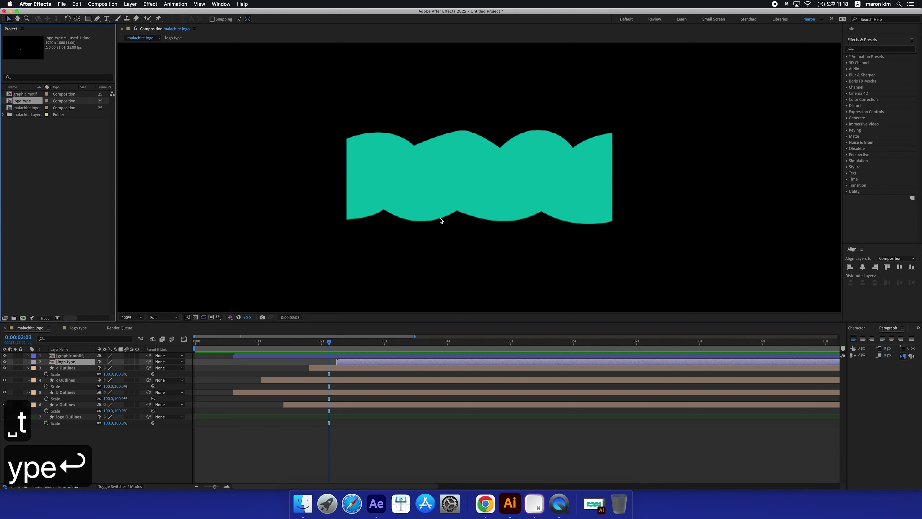
# - Show the Mode and TrkMat columns for the layers and preview the animation up to about 0:00:04:01
pyautogui.click(407, 453)
pyautogui.press('F4')
pyautogui.press('space')
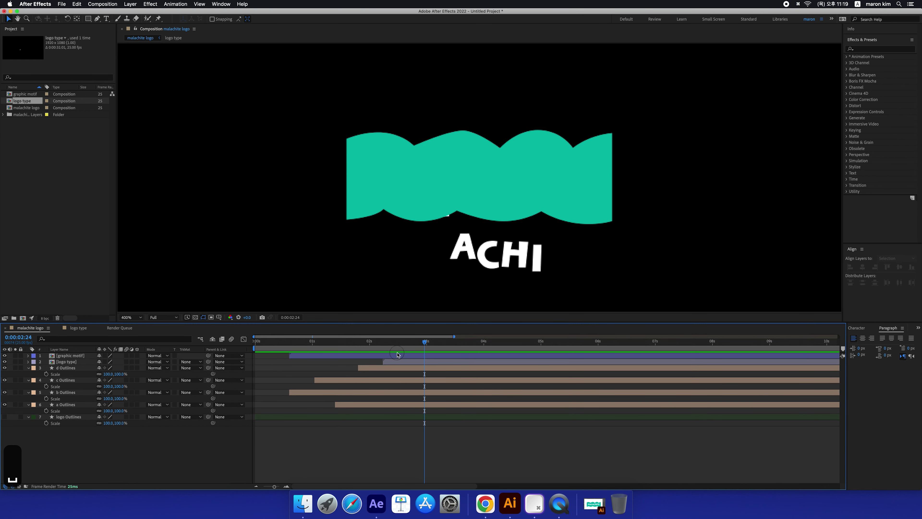
pyautogui.moveTo(392, 348); pyautogui.dragTo(478, 362)
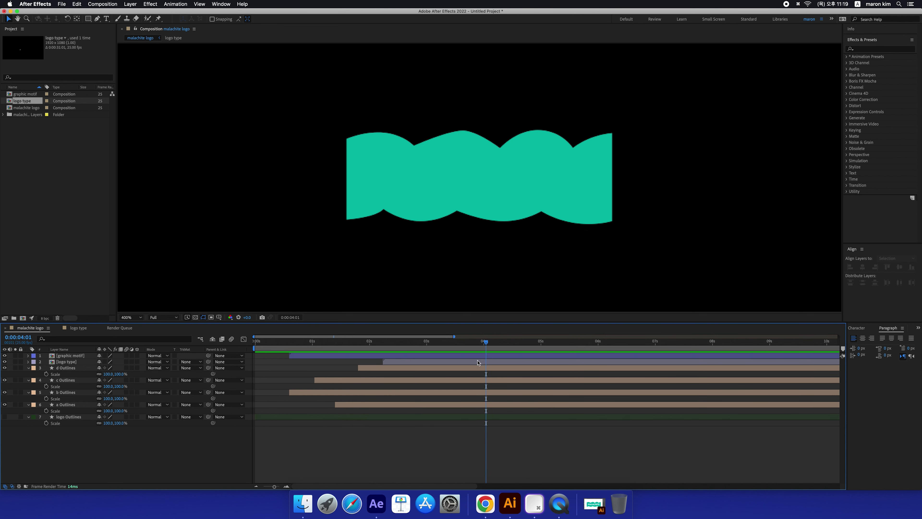
# - Select the logo type layer directly beneath the graphic motif layer
pyautogui.click(478, 362)
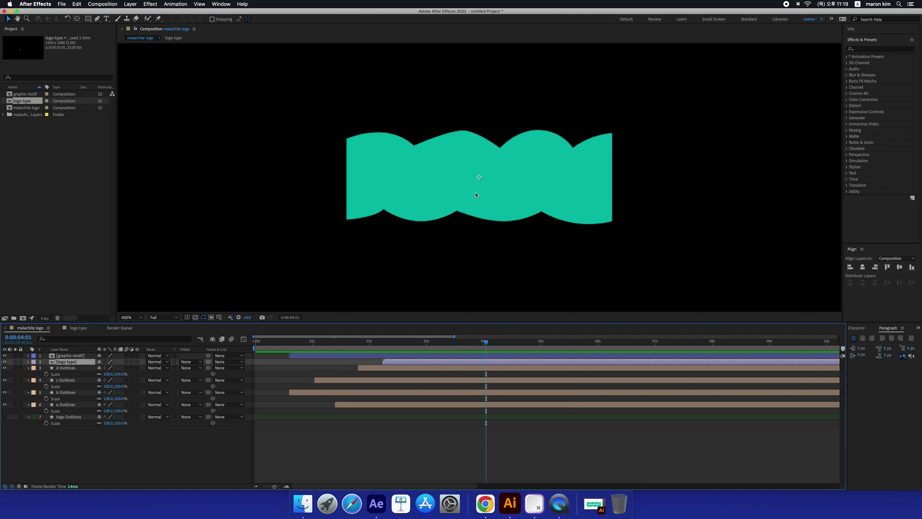
pyautogui.click(419, 356)
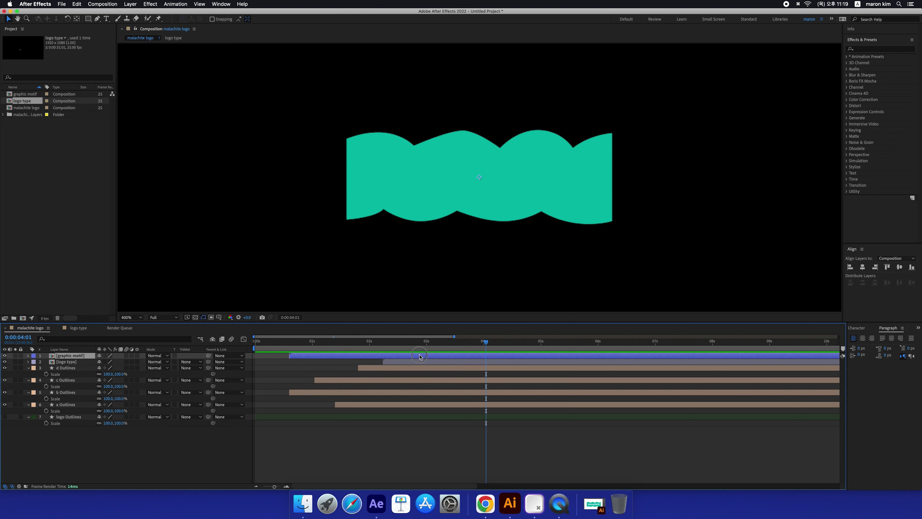
pyautogui.click(65, 362)
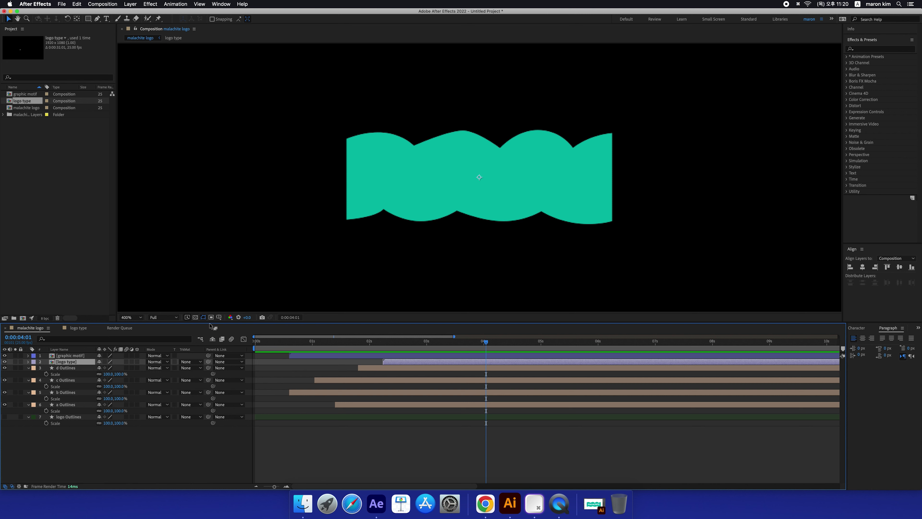
# - Show the In/Out/Duration/Stretch and Render Time columns, hide them again, and toggle the mode and track matte columns off and on
pyautogui.click(14, 486)
pyautogui.click(14, 486)
pyautogui.click(19, 486)
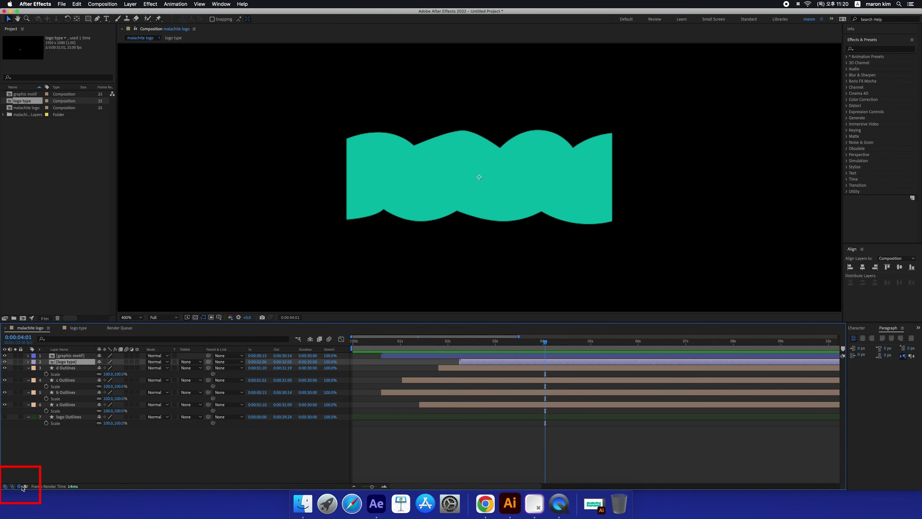
pyautogui.click(24, 485)
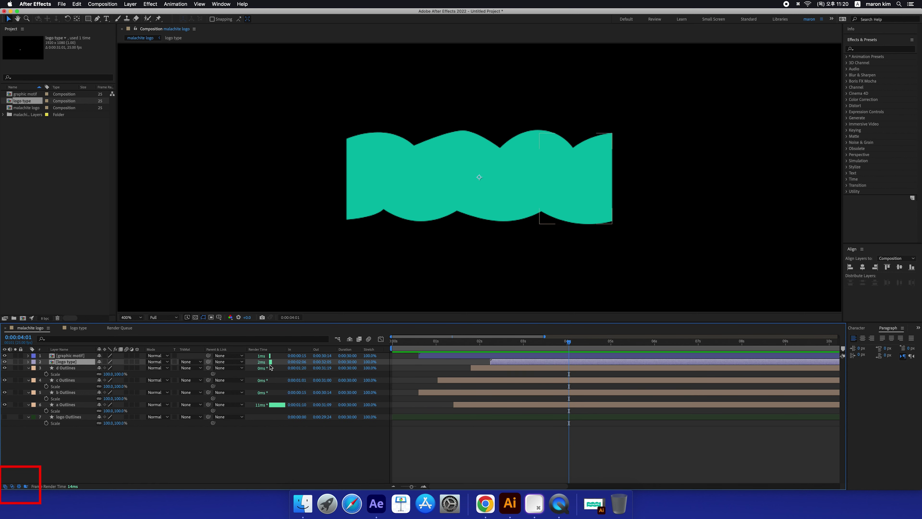
pyautogui.click(20, 486)
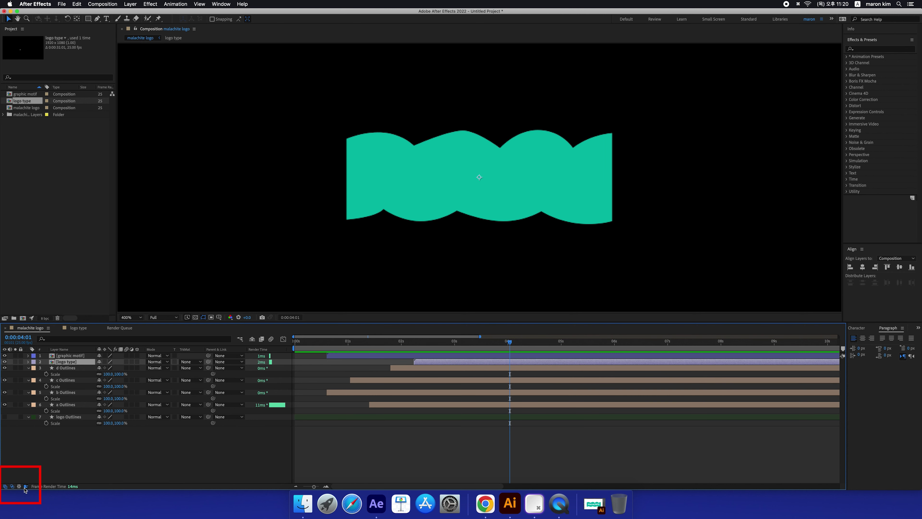
pyautogui.click(25, 487)
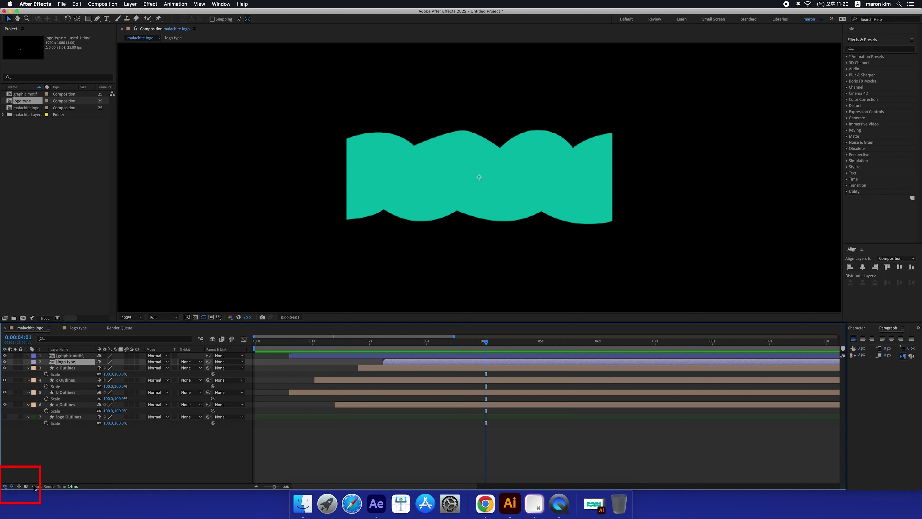
pyautogui.click(12, 487)
pyautogui.click(12, 487)
# - Set the logo type layer's track matte to Alpha Matte of graphic motif and preview the letters from about 0:00:02:07
pyautogui.click(191, 368)
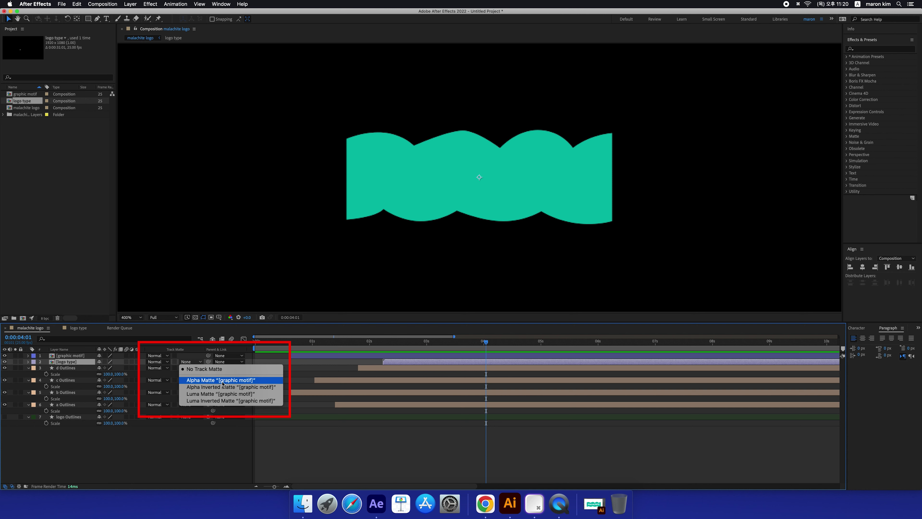
pyautogui.click(239, 380)
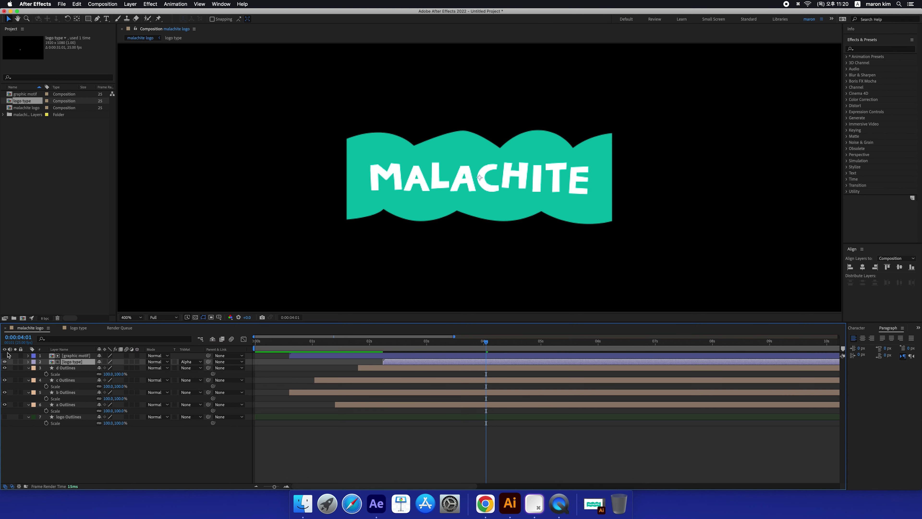
pyautogui.moveTo(464, 343); pyautogui.dragTo(386, 346)
pyautogui.press('space')
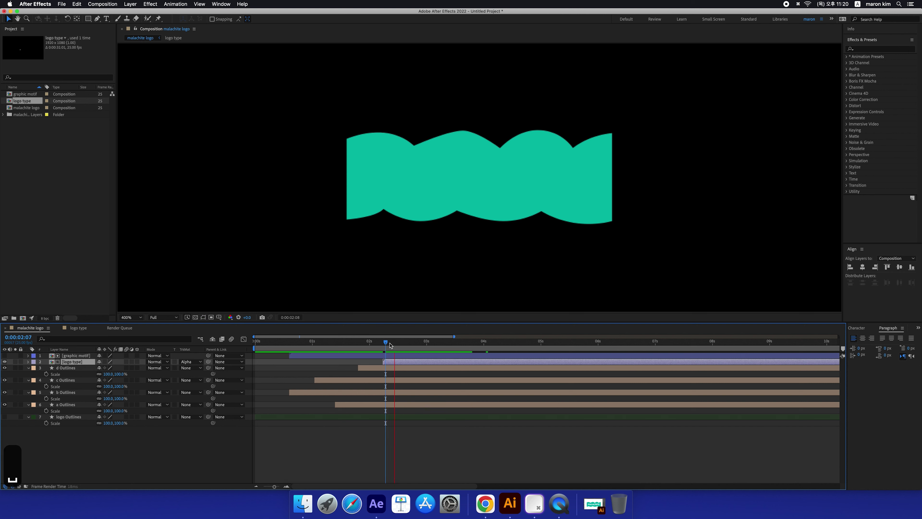
# - Preview the matted logo animation from 0:00:00:00
pyautogui.moveTo(386, 347); pyautogui.dragTo(205, 342)
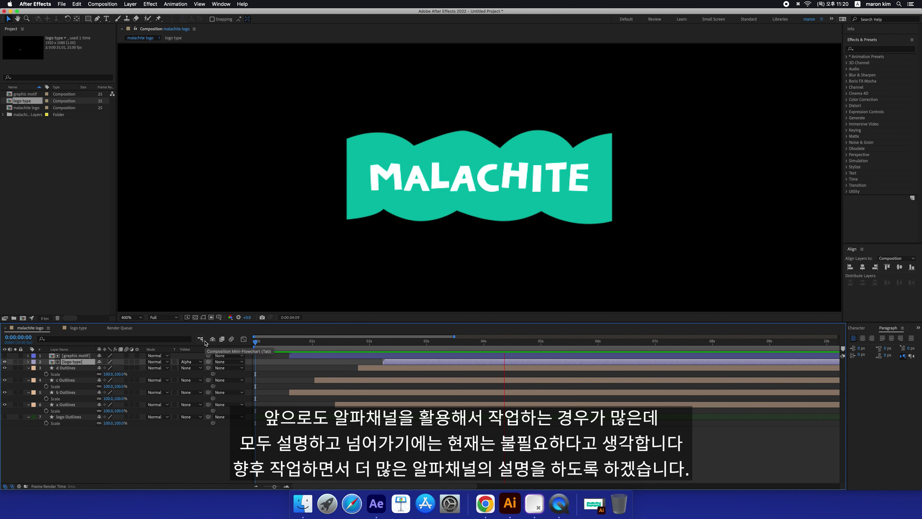
pyautogui.press('space')
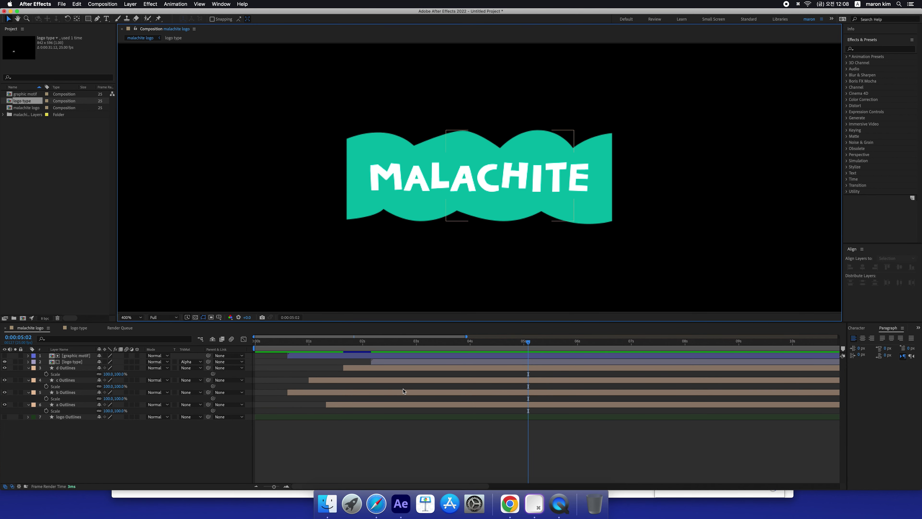
# - Reveal the Rotation property of the b Outlines layer and start keyframing it at 0:00:05:00
pyautogui.click(328, 355)
pyautogui.moveTo(314, 343); pyautogui.dragTo(524, 350)
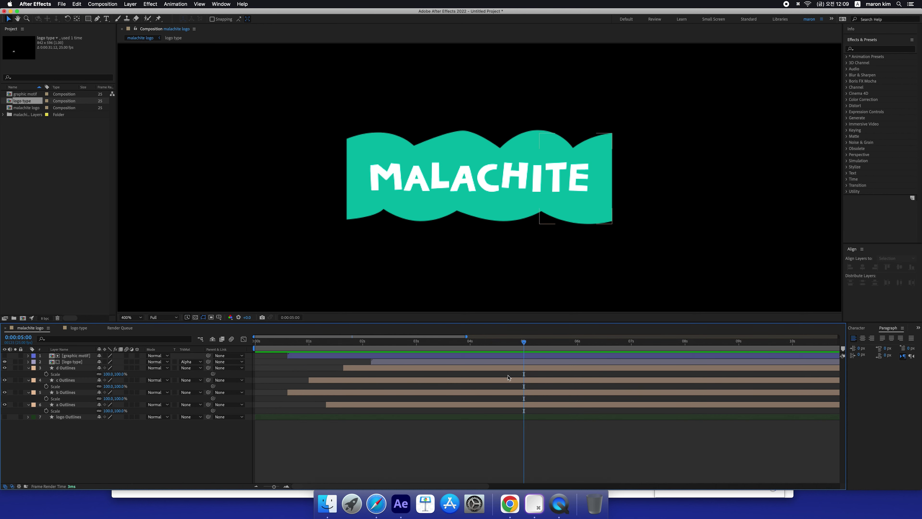
pyautogui.click(490, 395)
pyautogui.press('r')
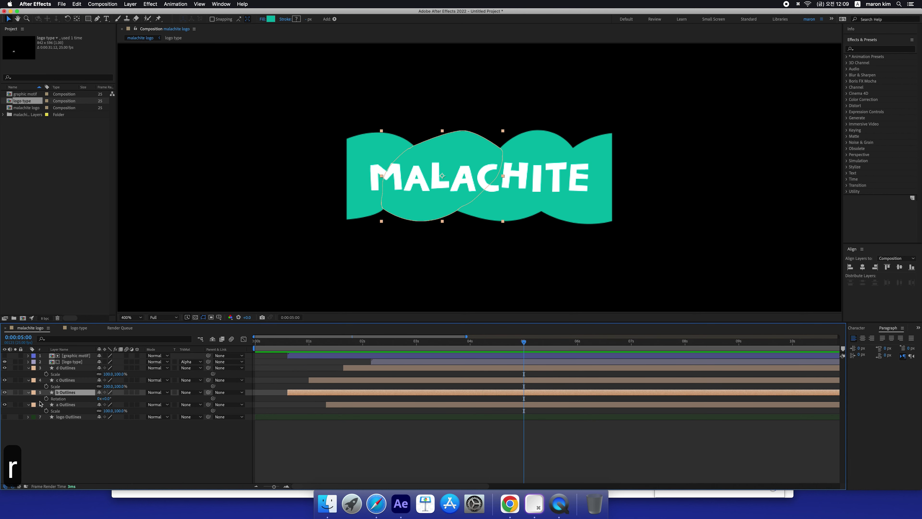
pyautogui.click(47, 399)
# - Add b Outlines Rotation keyframes of -5° at 0:00:04:13 and -10° at 0:00:04:00
pyautogui.moveTo(498, 348); pyautogui.dragTo(470, 348)
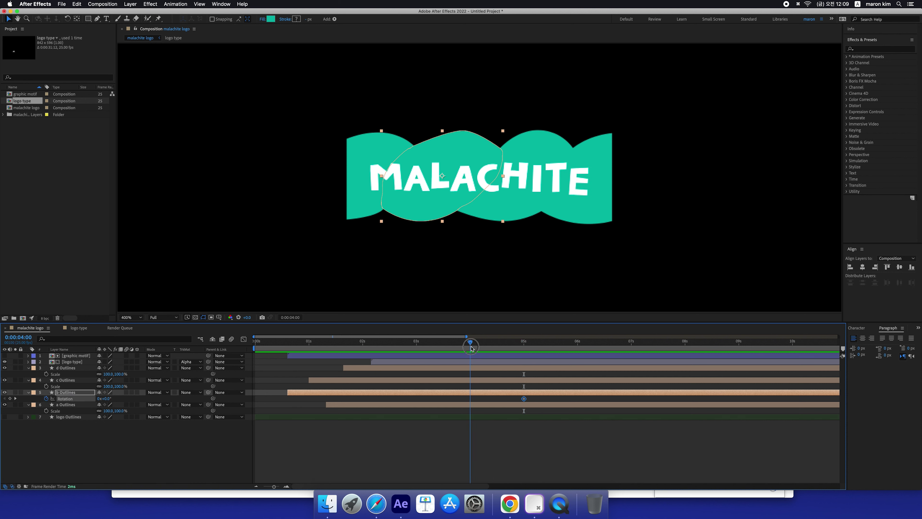
pyautogui.click(498, 345)
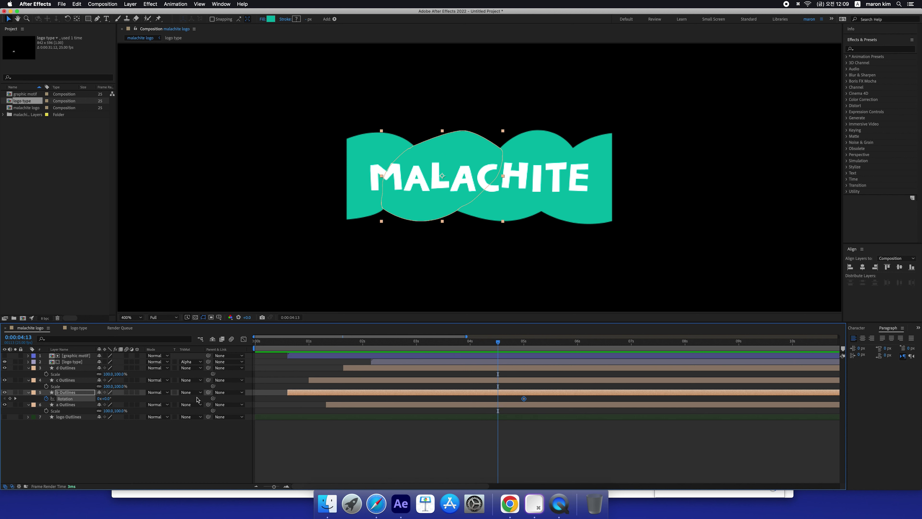
pyautogui.click(107, 399)
pyautogui.write('-5')
pyautogui.press('Return')
pyautogui.press('j')
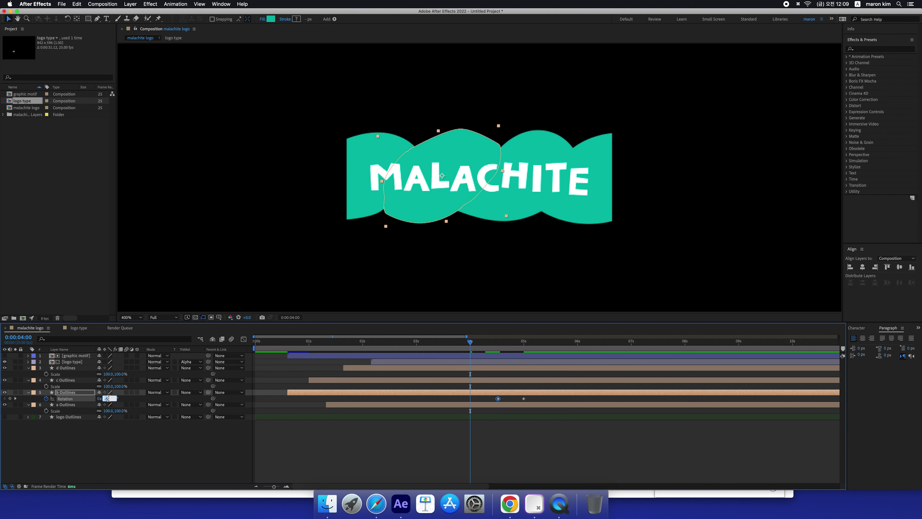
pyautogui.write('-10')
pyautogui.press('Return')
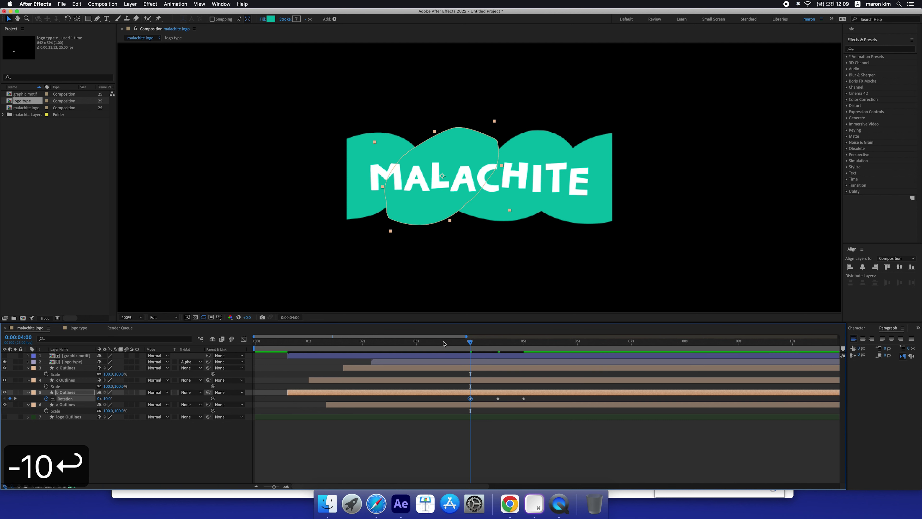
# - Add b Outlines Rotation keyframes of 5° at 0:00:03:11 and -5° at 0:00:03:00
pyautogui.click(440, 342)
pyautogui.click(108, 399)
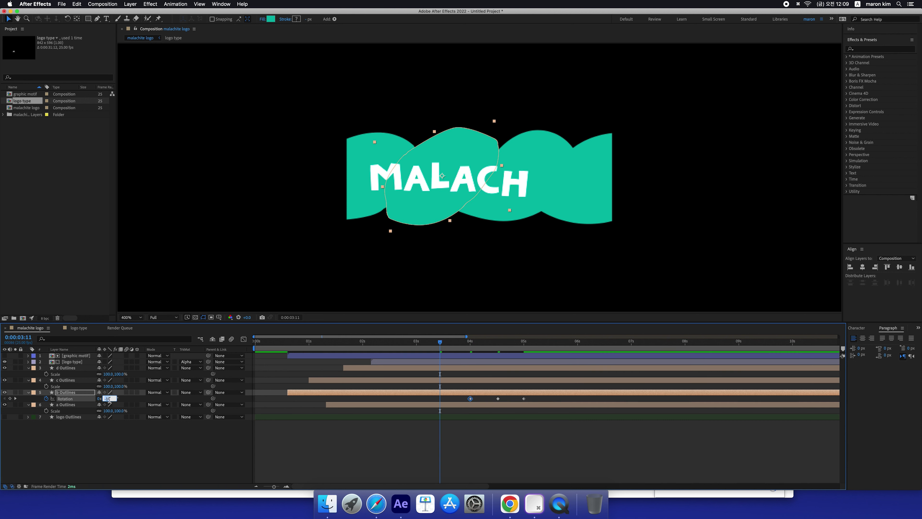
pyautogui.write('5')
pyautogui.click(391, 466)
pyautogui.click(416, 342)
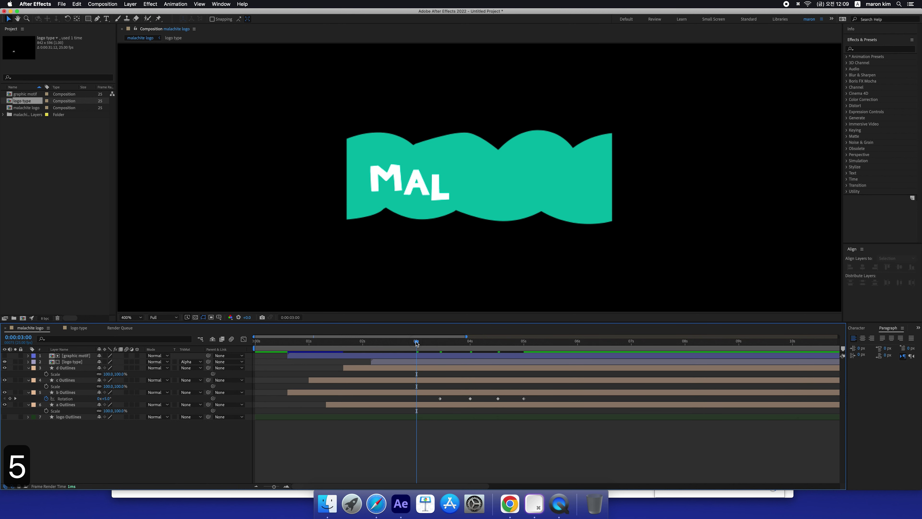
pyautogui.click(116, 399)
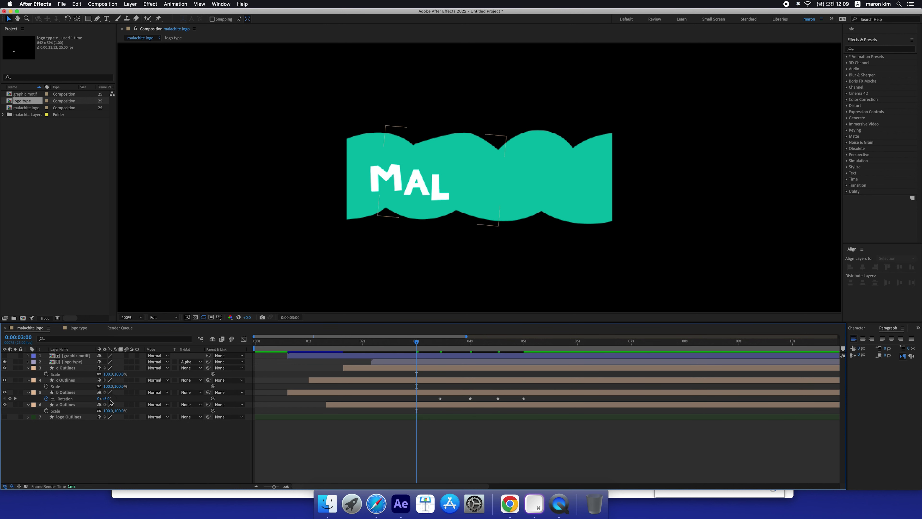
pyautogui.write('-5')
pyautogui.press('Return')
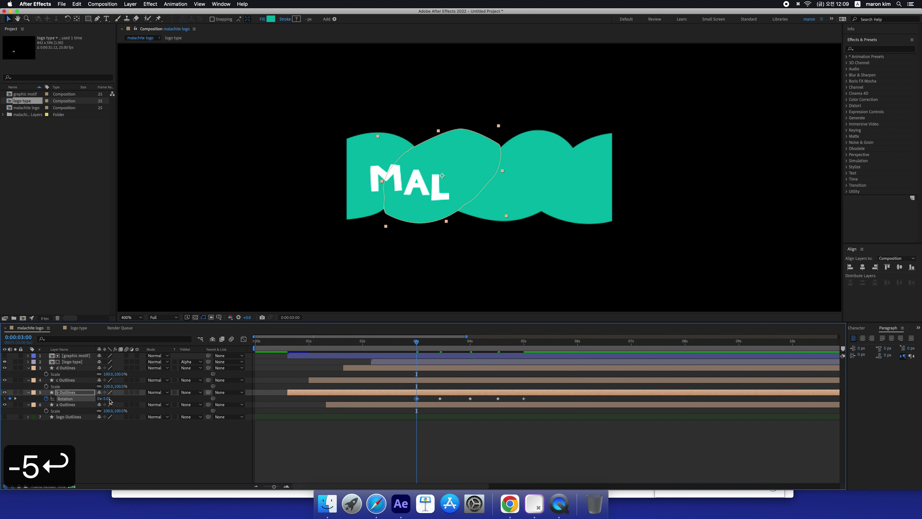
# - Add b Outlines Rotation keyframes of 10° at 0:00:02:10 and -5° at 0:00:01:21
pyautogui.moveTo(397, 343); pyautogui.dragTo(384, 343)
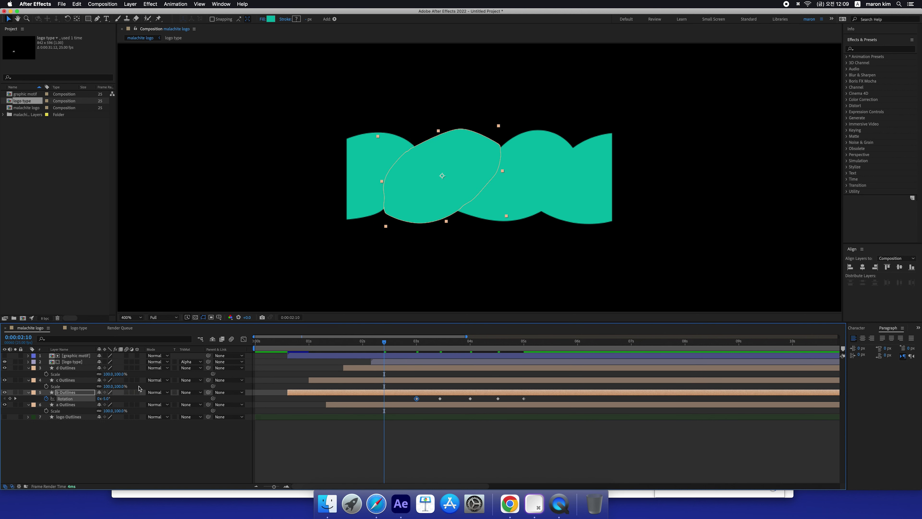
pyautogui.click(108, 399)
pyautogui.write('10')
pyautogui.press('Return')
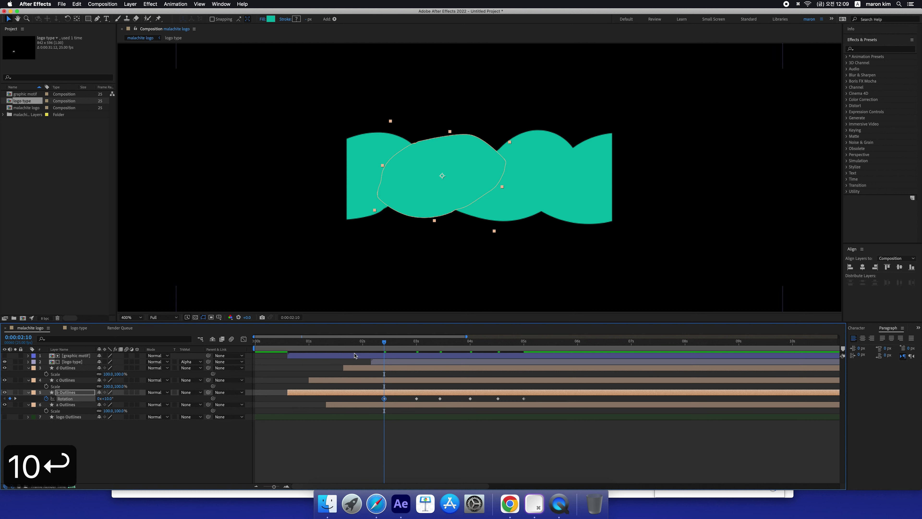
pyautogui.click(354, 348)
pyautogui.click(109, 399)
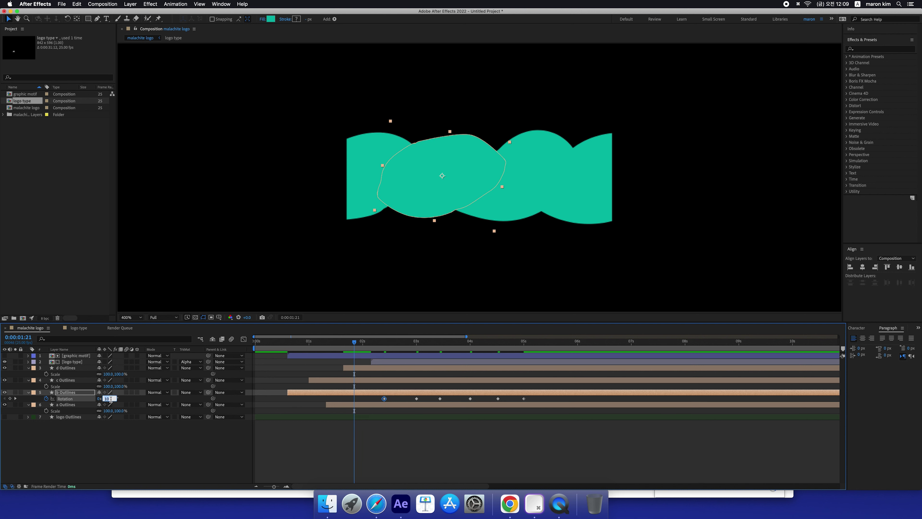
pyautogui.write('-5')
pyautogui.press('Return')
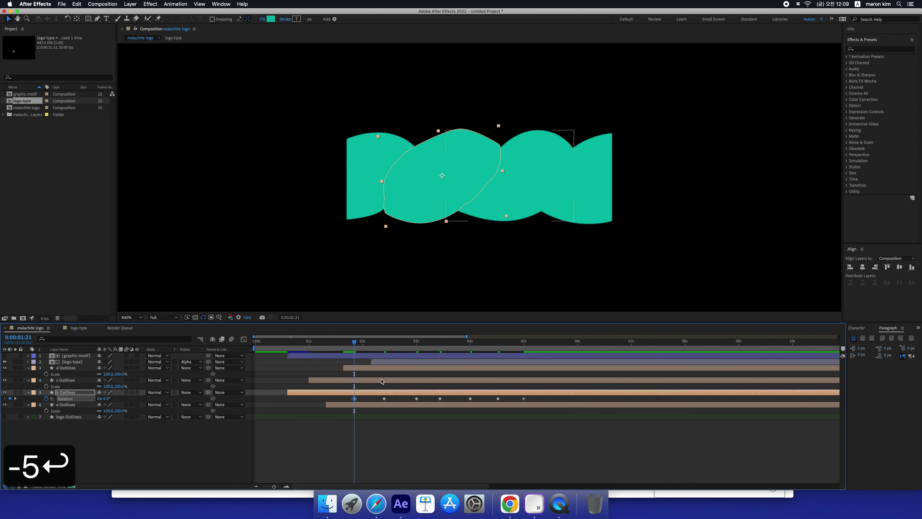
# - Even out the spacing of the b Outlines Rotation keyframes and shift the whole set to begin at 0:00:00:16, where the layer starts
pyautogui.moveTo(384, 399)
pyautogui.mouseDown()
pyautogui.moveTo(392, 399)
pyautogui.moveTo(378, 399)
pyautogui.mouseUp()
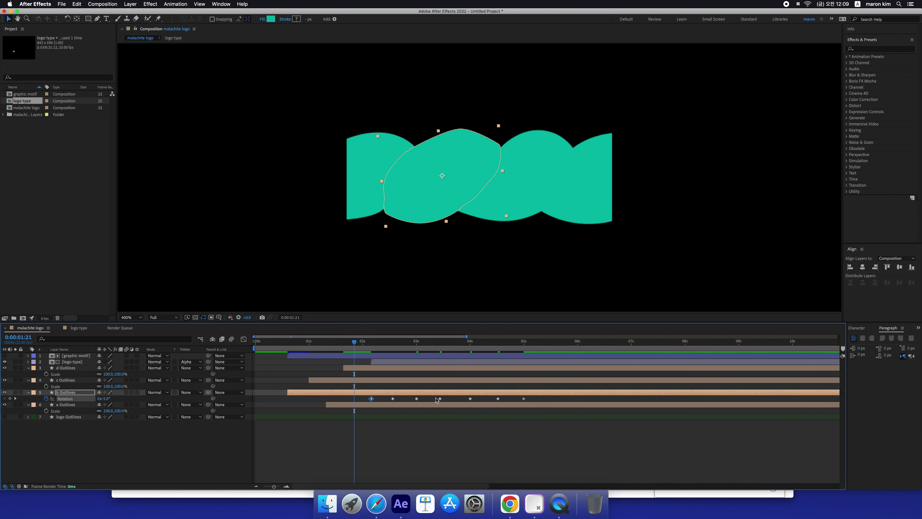
pyautogui.moveTo(441, 399); pyautogui.dragTo(447, 400)
pyautogui.moveTo(367, 400); pyautogui.dragTo(551, 407)
pyautogui.press('super+c')
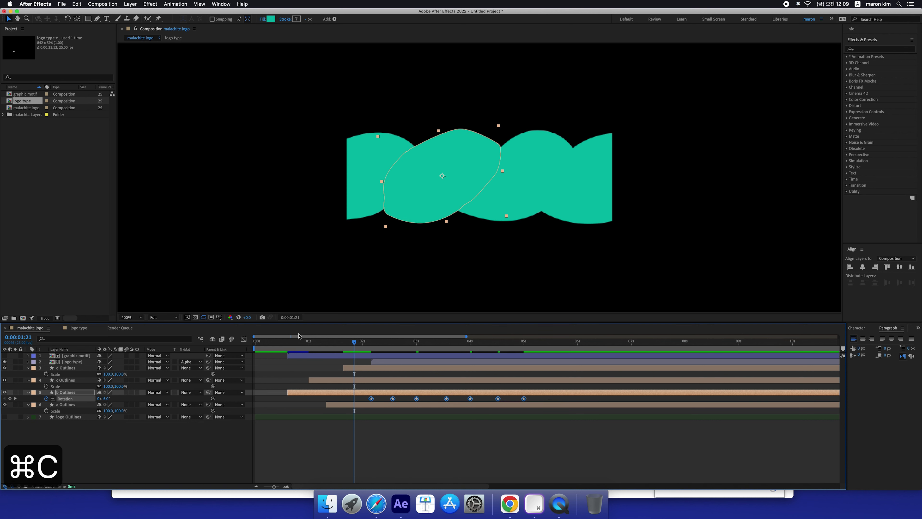
pyautogui.moveTo(291, 343); pyautogui.dragTo(289, 344)
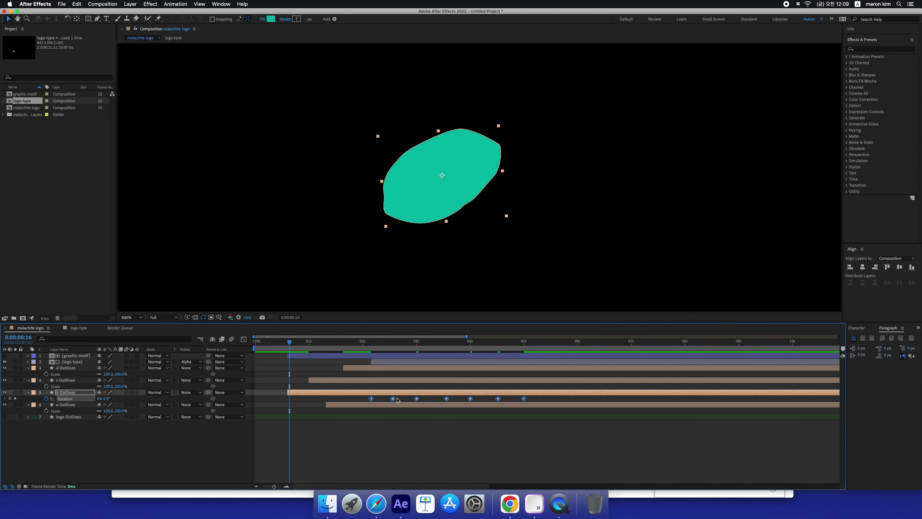
pyautogui.moveTo(371, 399); pyautogui.dragTo(289, 401)
# - Preview the rotation animation of the b Outlines shape from 0:00:00:16
pyautogui.click(392, 364)
pyautogui.press('space')
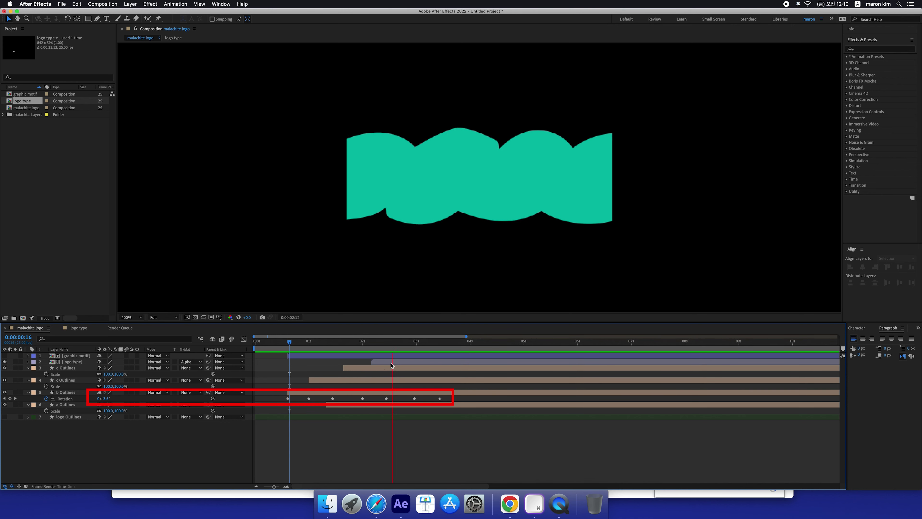
pyautogui.press('space')
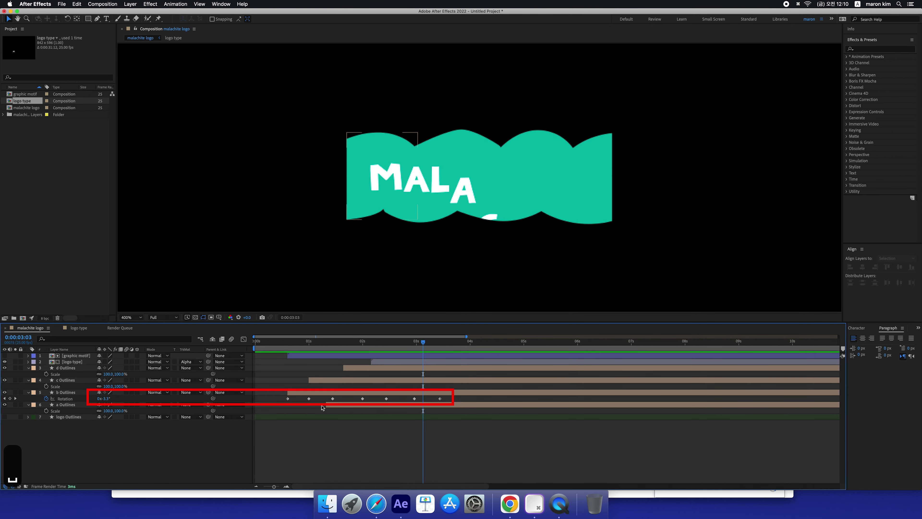
# - Nudge the fourth and sixth Rotation keyframes of b Outlines slightly earlier
pyautogui.click(333, 399)
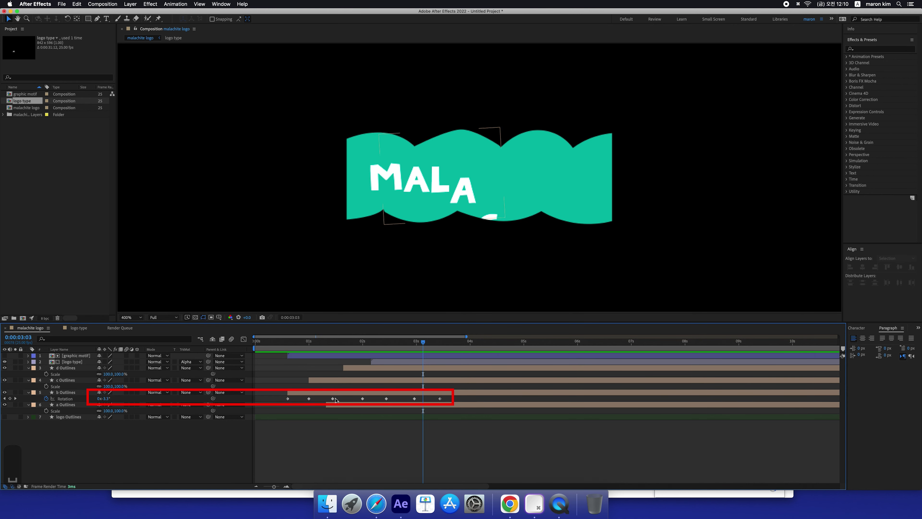
pyautogui.click(363, 399)
pyautogui.moveTo(333, 342); pyautogui.dragTo(371, 342)
pyautogui.moveTo(361, 399); pyautogui.dragTo(359, 400)
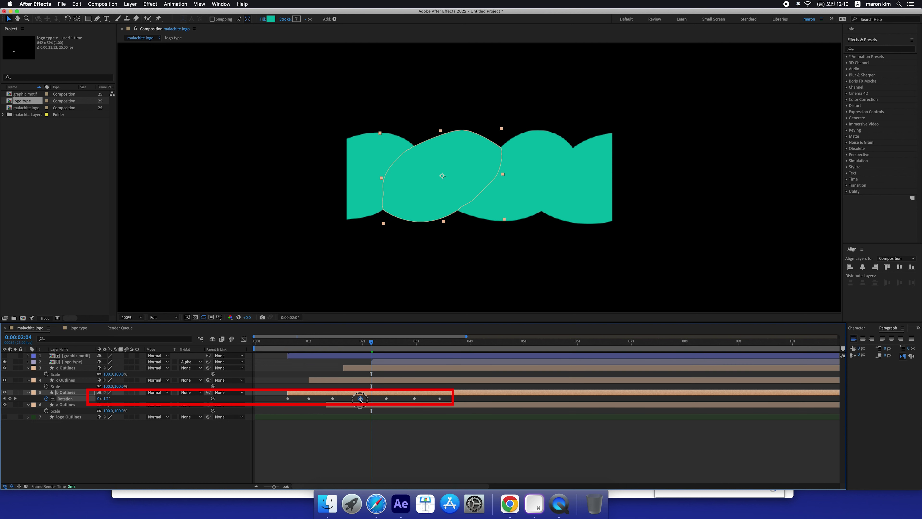
pyautogui.moveTo(414, 399); pyautogui.dragTo(412, 400)
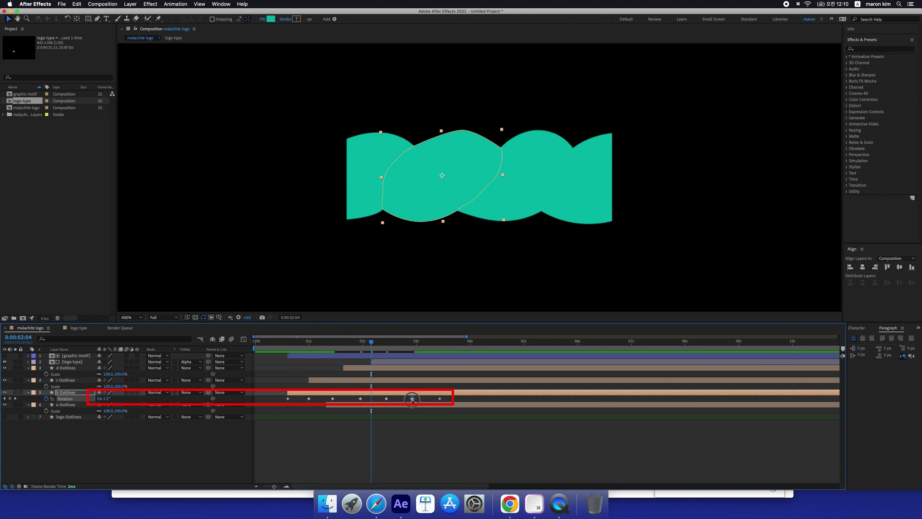
pyautogui.click(440, 399)
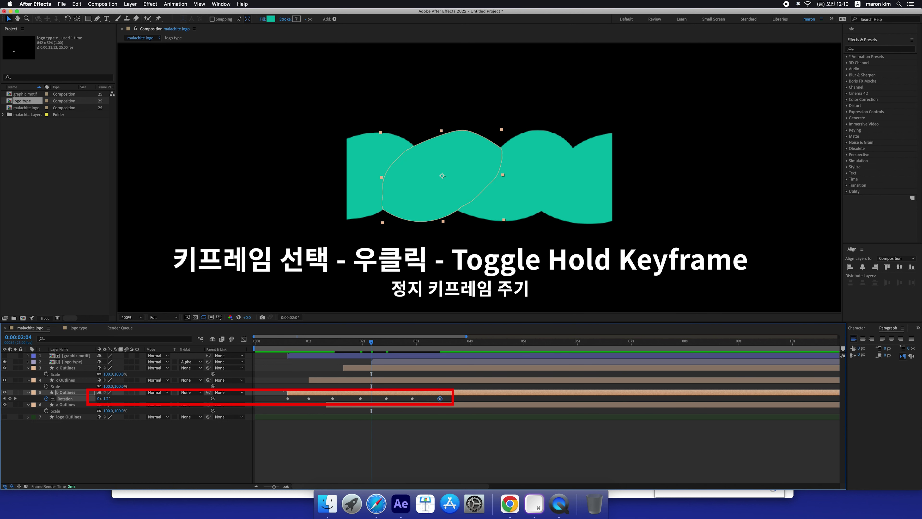
# - Convert all of the b Outlines Rotation keyframes to hold keyframes with Toggle Hold Keyframe
pyautogui.moveTo(266, 398); pyautogui.dragTo(451, 401)
pyautogui.rightClick(442, 400)
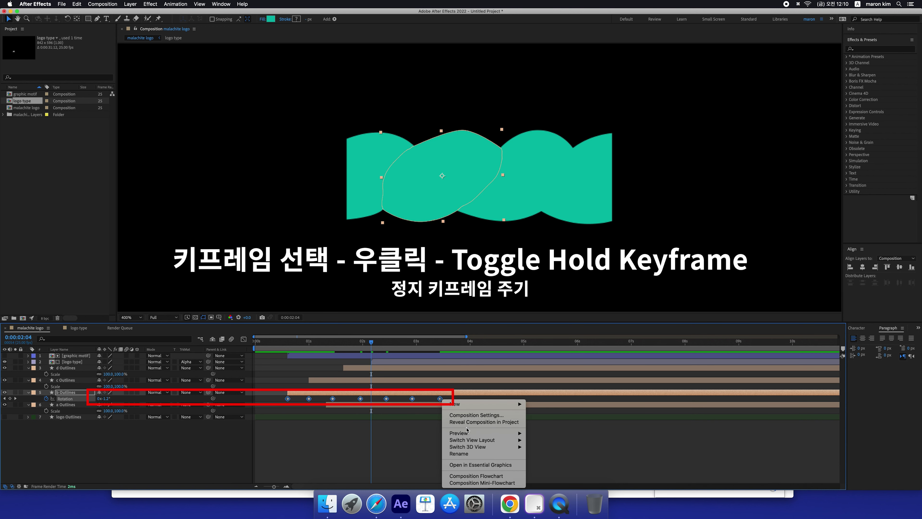
pyautogui.click(440, 399)
pyautogui.rightClick(439, 398)
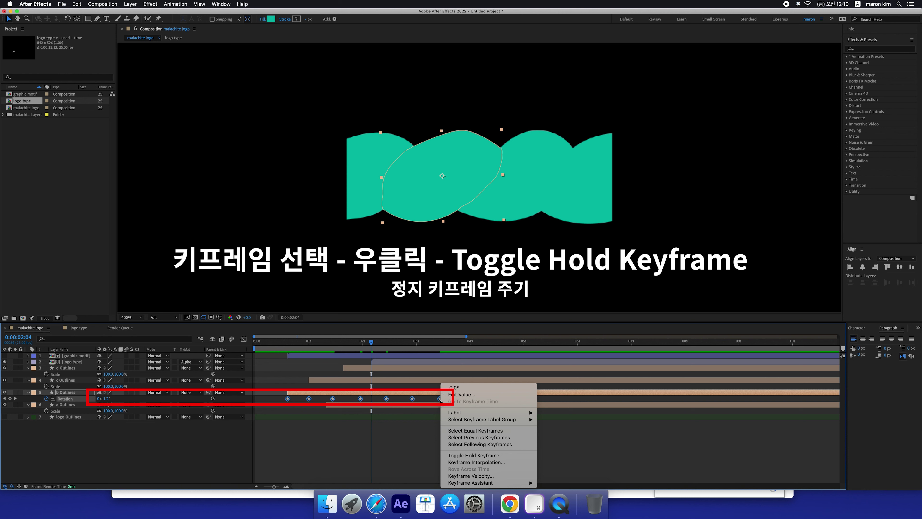
pyautogui.click(488, 458)
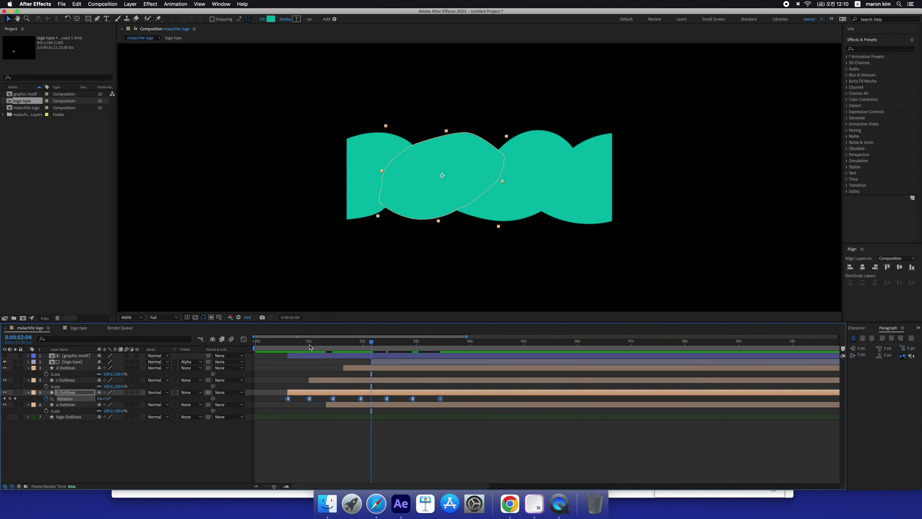
# - Preview the stepped rotation of the b Outlines shape from 0:00:00:13
pyautogui.moveTo(303, 346); pyautogui.dragTo(284, 346)
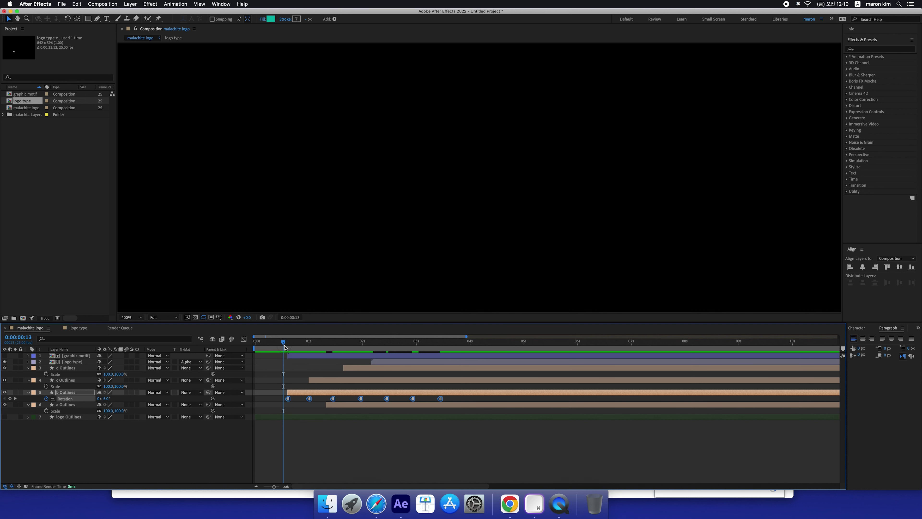
pyautogui.press('space')
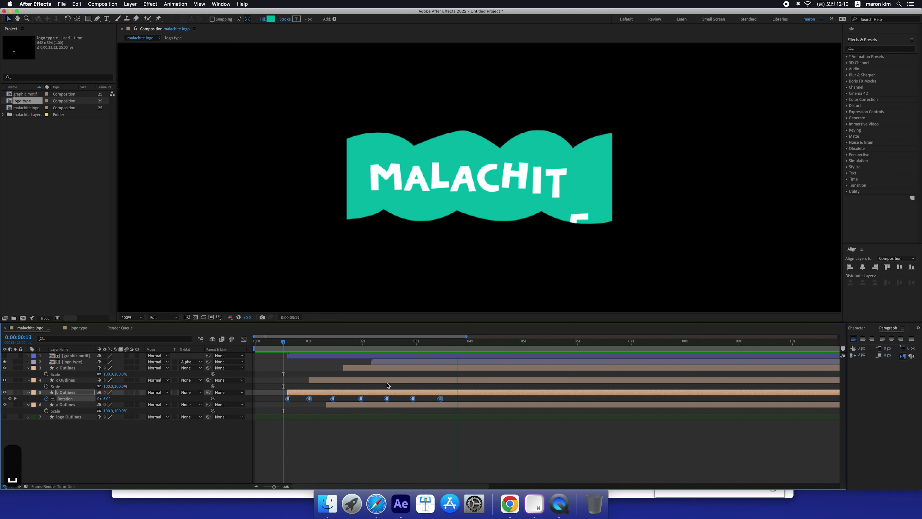
pyautogui.press('space')
# - Shift the last three b Outlines Rotation keyframes earlier, the fifth to about 0:00:02:09, and nudge the fourth slightly earlier as well
pyautogui.click(277, 400)
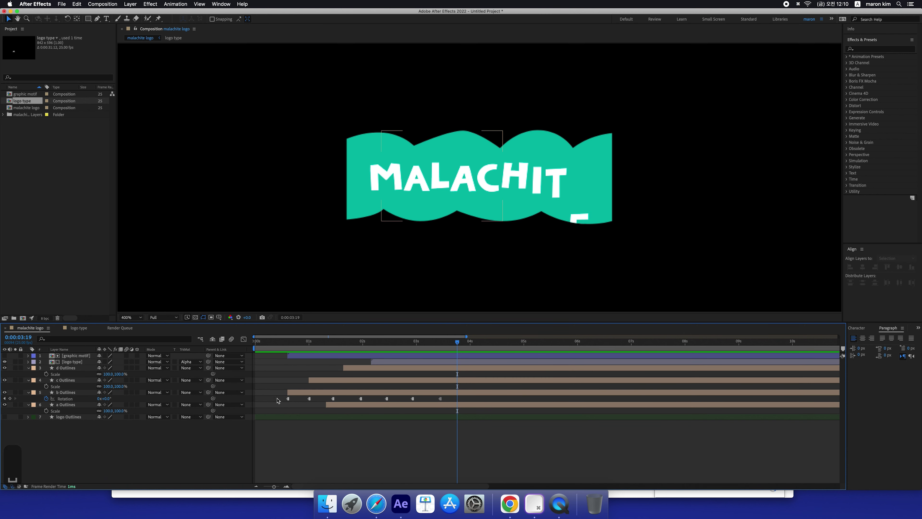
pyautogui.moveTo(306, 396); pyautogui.dragTo(481, 417)
pyautogui.click(442, 401)
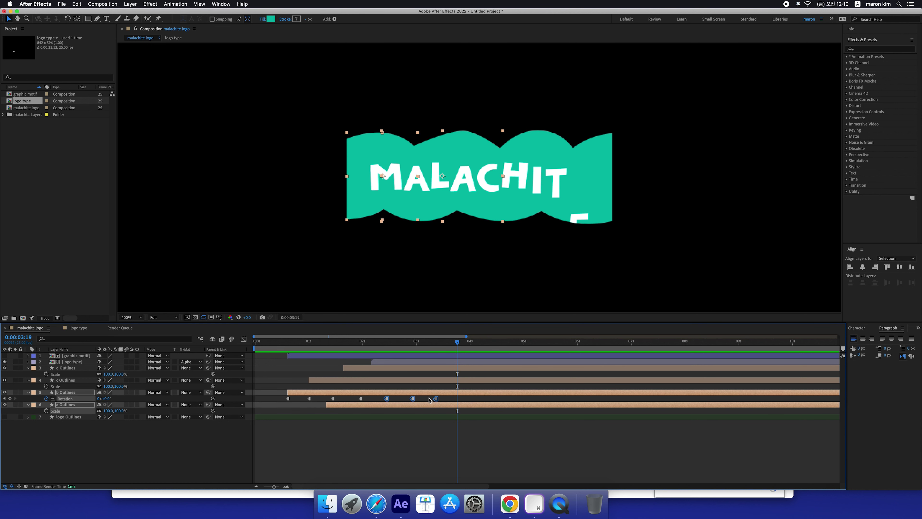
pyautogui.click(436, 399)
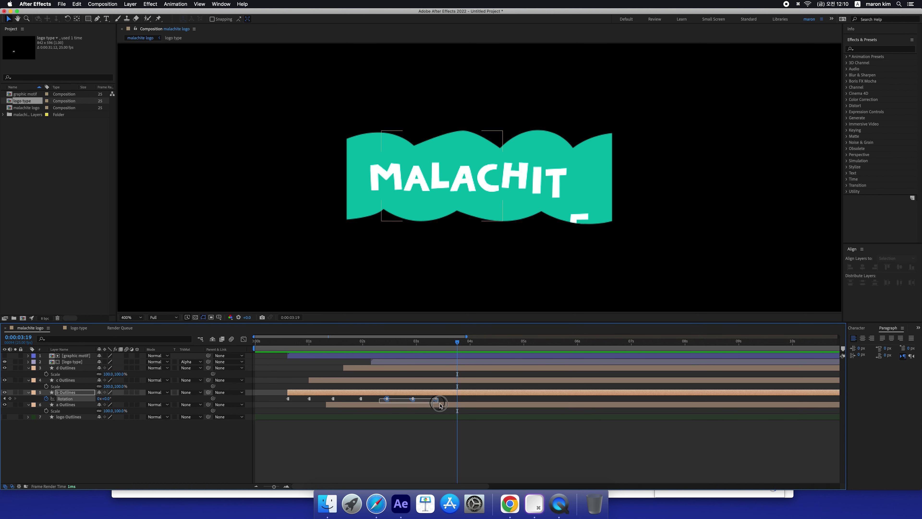
pyautogui.moveTo(387, 399); pyautogui.dragTo(382, 399)
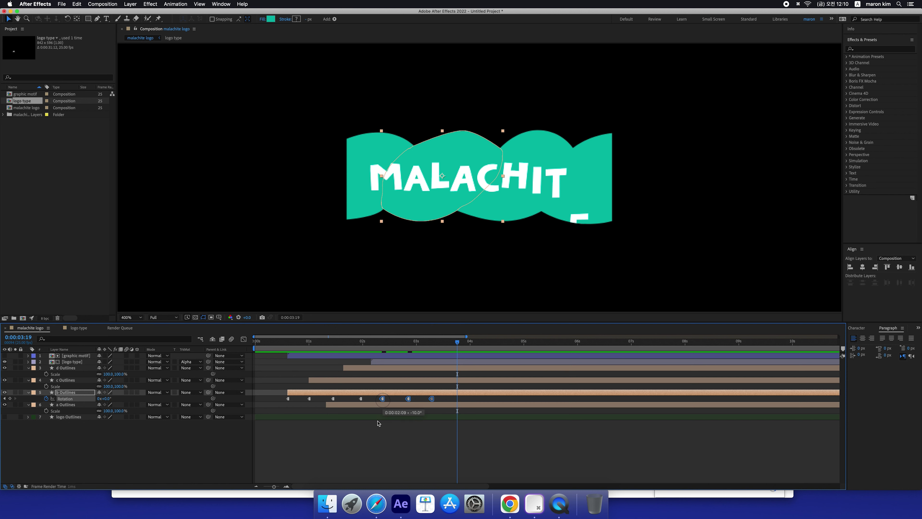
pyautogui.click(356, 401)
pyautogui.click(361, 400)
pyautogui.click(315, 405)
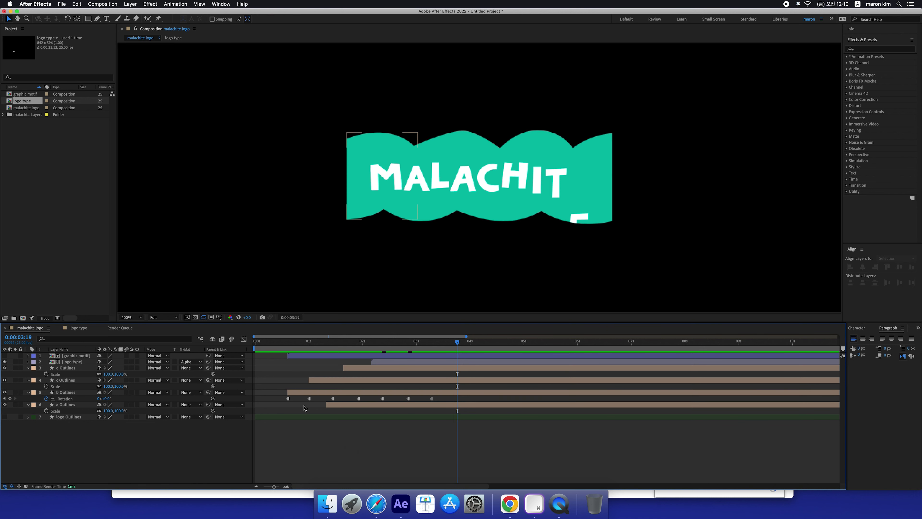
pyautogui.moveTo(282, 399); pyautogui.dragTo(474, 405)
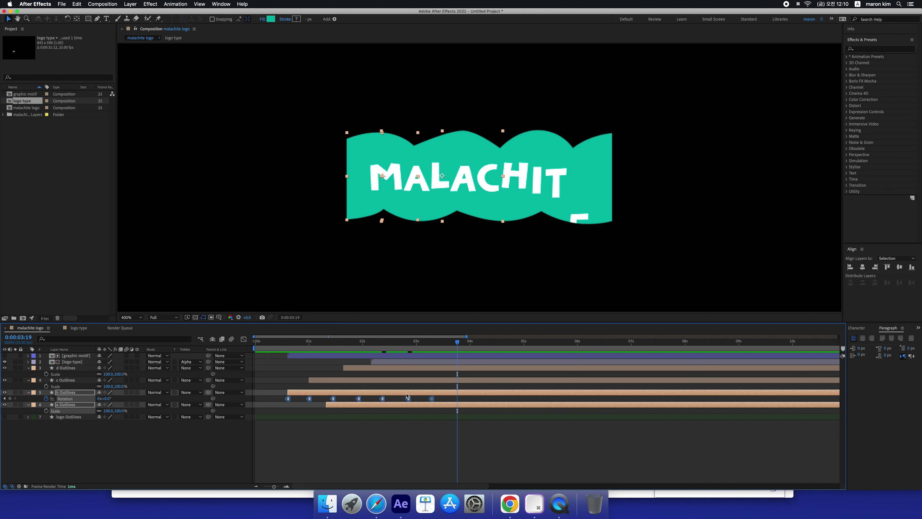
pyautogui.press('super+c')
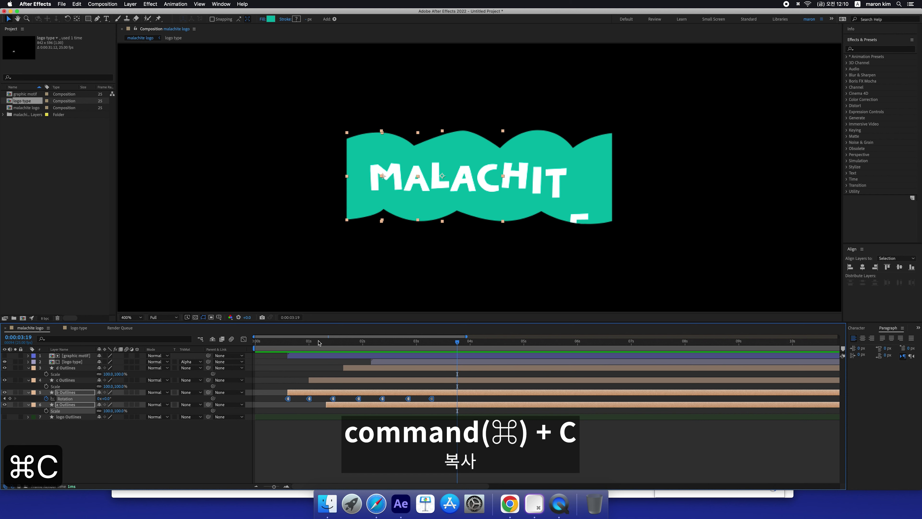
pyautogui.click(309, 341)
pyautogui.click(321, 380)
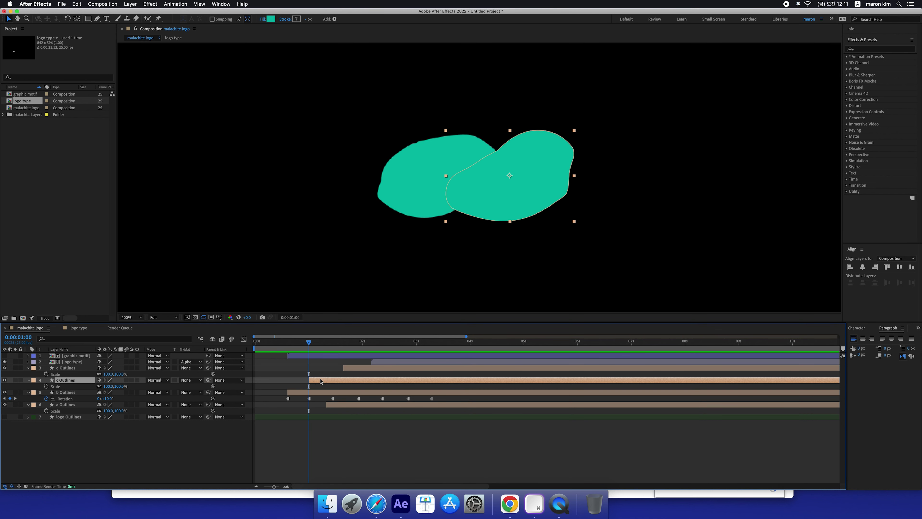
pyautogui.press('super+v')
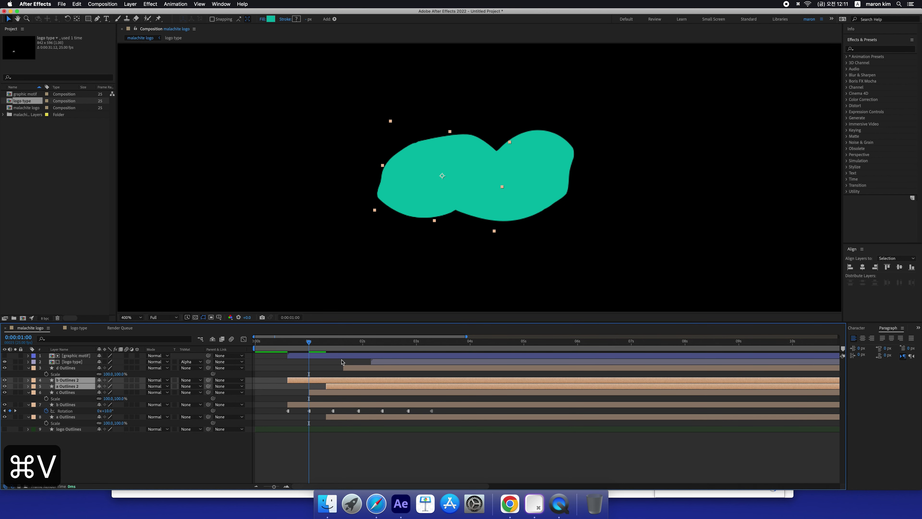
pyautogui.press('super+z')
pyautogui.press('super+z')
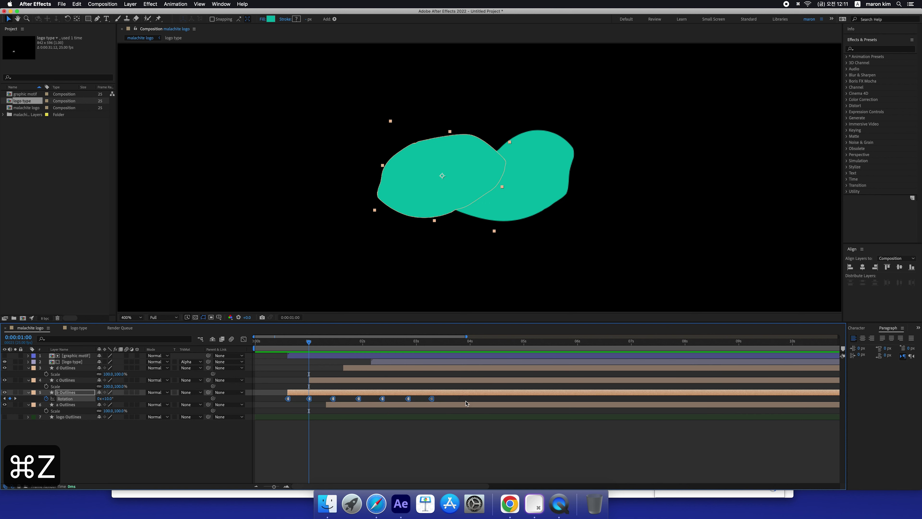
# - Copy the b Outlines Rotation keyframes onto the c Outlines layer at 0:00:01:00 and reveal the pasted keyframes
pyautogui.press('super+c')
pyautogui.click(324, 380)
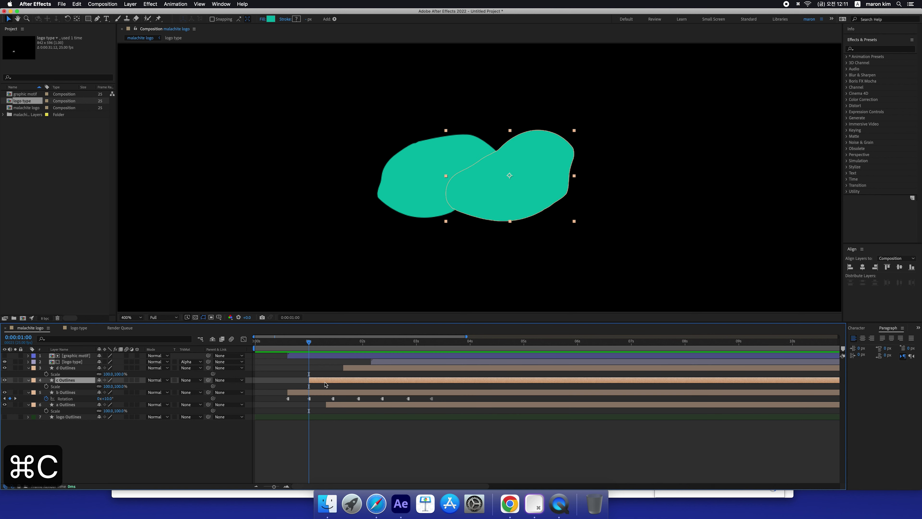
pyautogui.press('super+v')
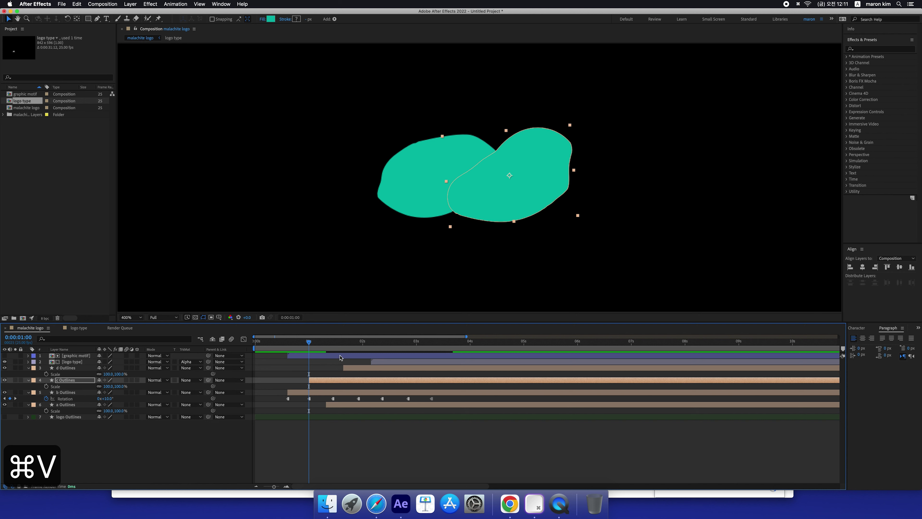
pyautogui.press('u')
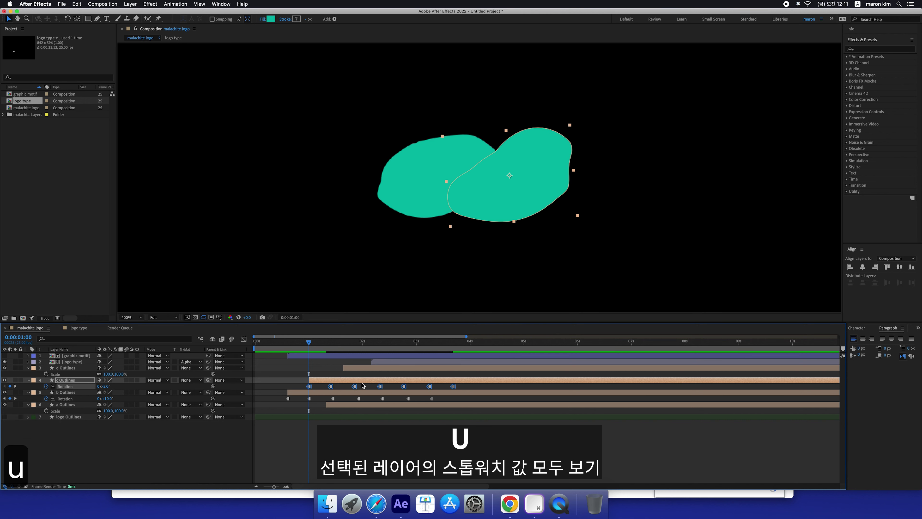
# - Paste the same Rotation keyframes onto the d Outlines layer at 0:00:01:16 and reveal them
pyautogui.click(344, 341)
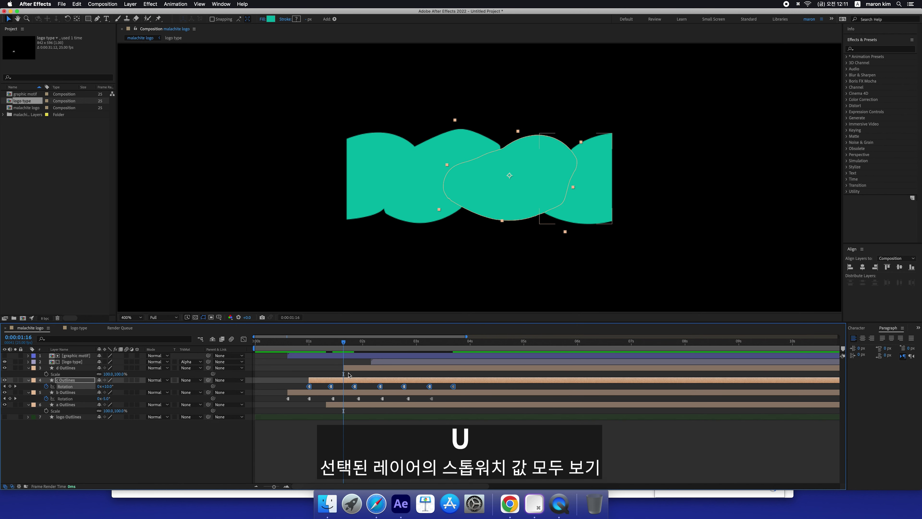
pyautogui.click(348, 367)
pyautogui.press('super+v')
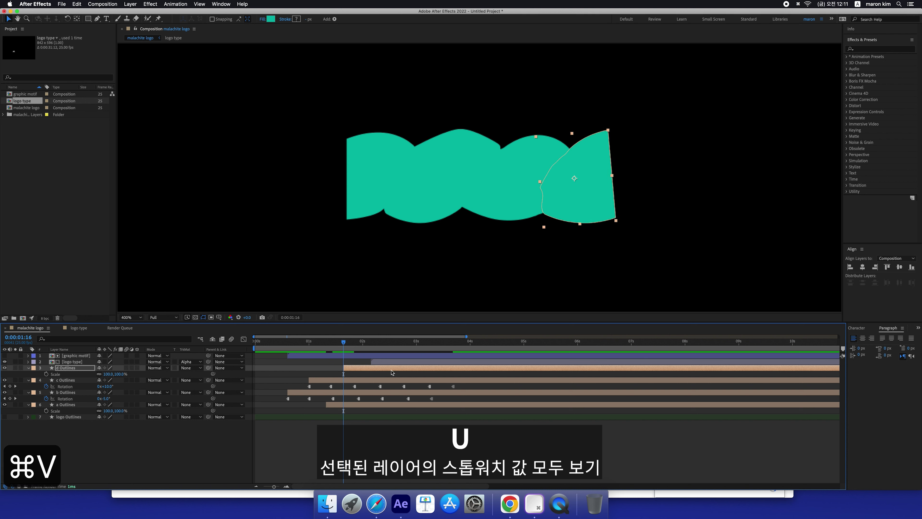
pyautogui.press('u')
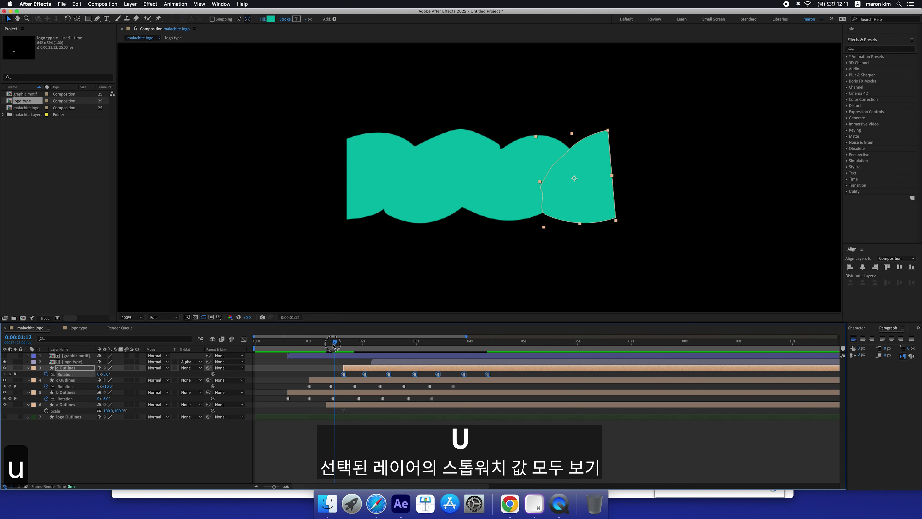
# - Paste the copied Rotation keyframes onto the a Outlines layer at 0:00:01:08 and reveal them
pyautogui.click(326, 347)
pyautogui.click(333, 406)
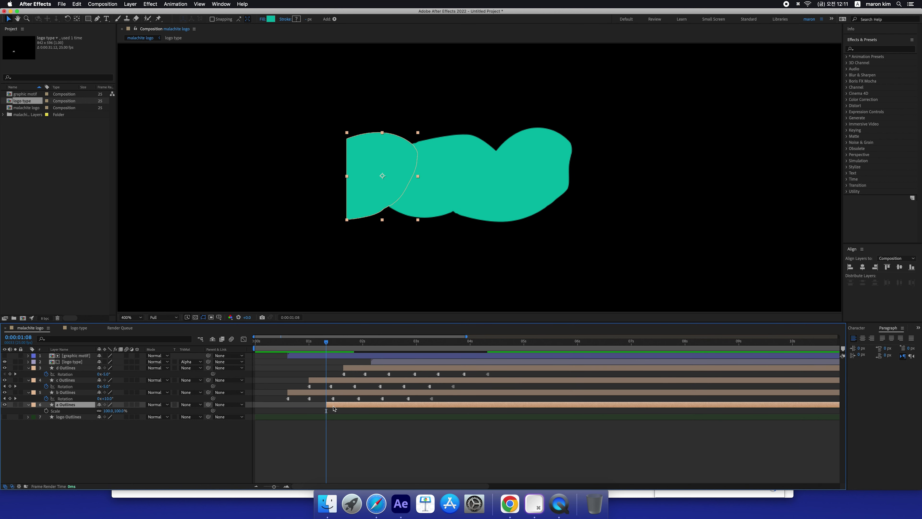
pyautogui.press('super+v')
pyautogui.press('u')
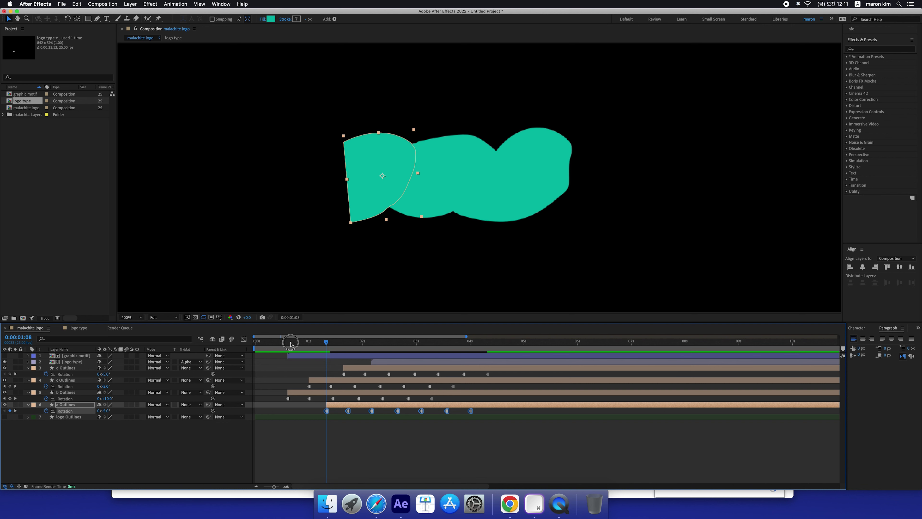
# - Preview the stepped rotation of all four motif shapes from 0:00:00:14
pyautogui.moveTo(293, 343); pyautogui.dragTo(286, 342)
pyautogui.press('space')
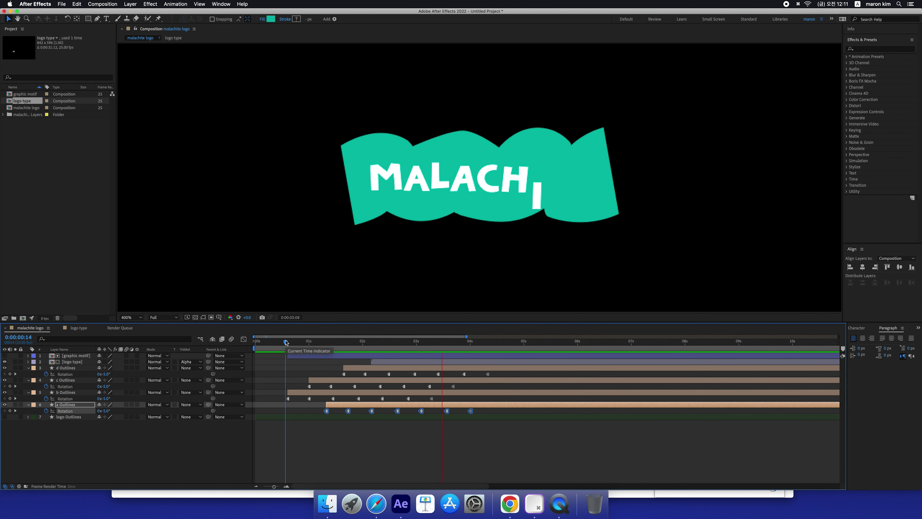
pyautogui.press('space')
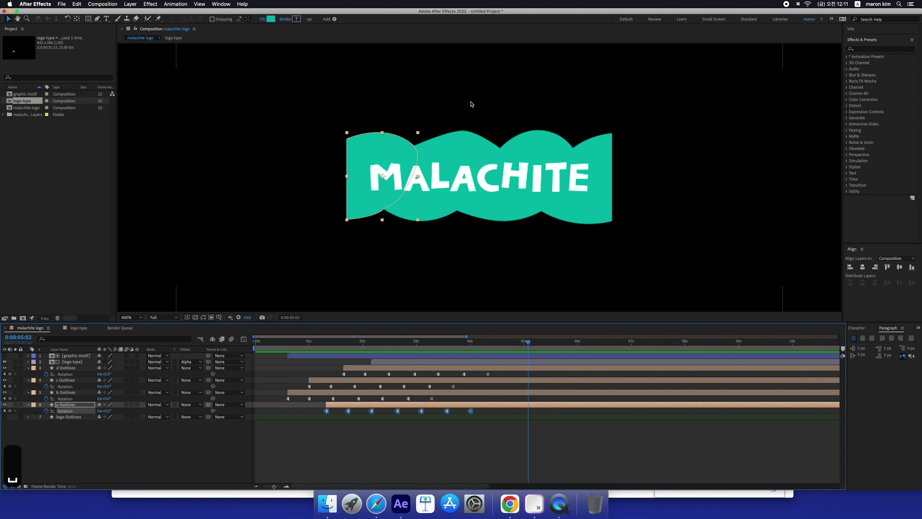
# - Open the logo type composition, reveal the keyframes of all letter layers, and go to the final letter E's last Position keyframe at 0:00:04:03
pyautogui.moveTo(464, 346); pyautogui.dragTo(450, 365)
pyautogui.click(439, 362)
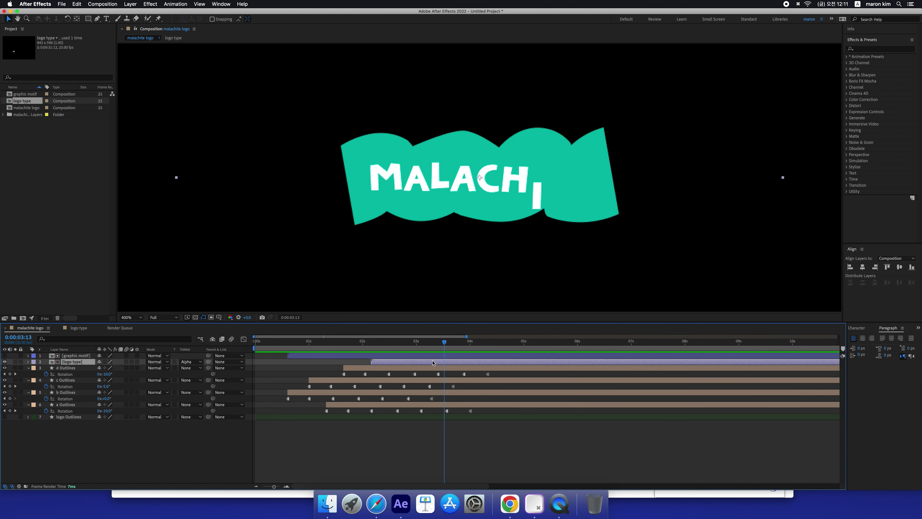
pyautogui.doubleClick(433, 362)
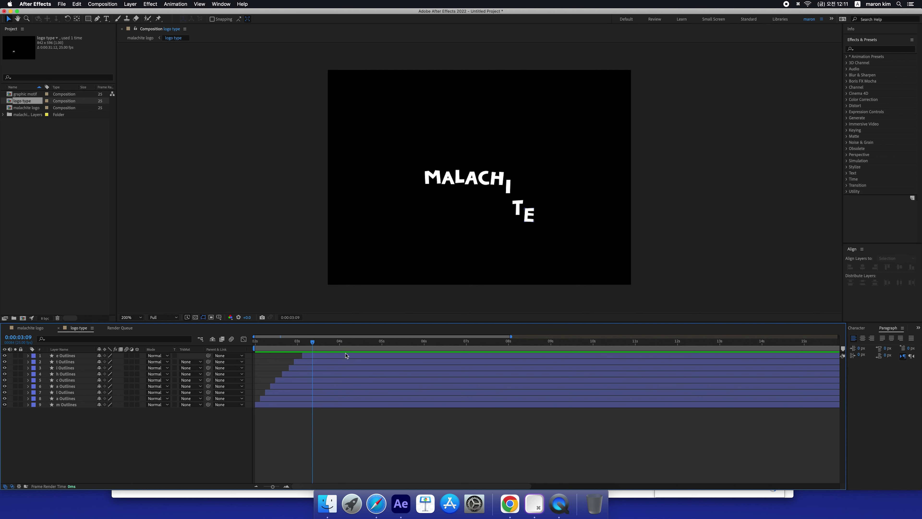
pyautogui.press('super+a')
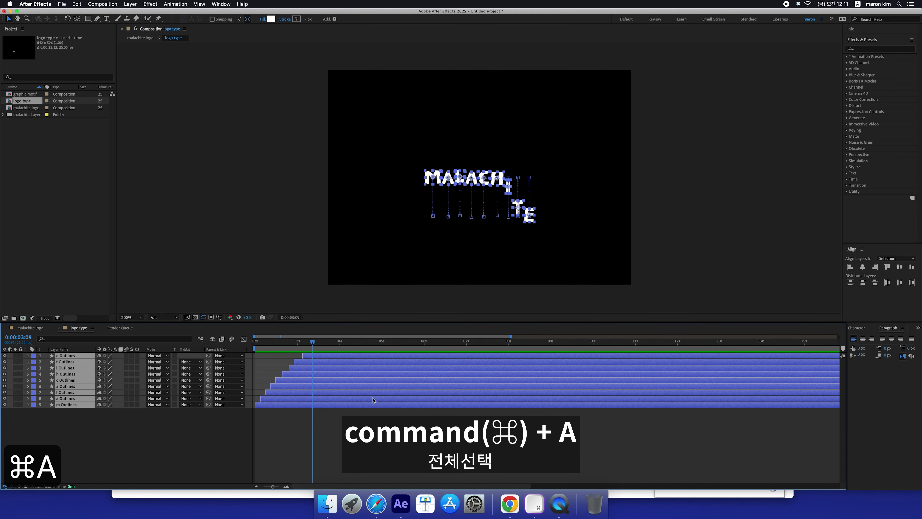
pyautogui.press('u')
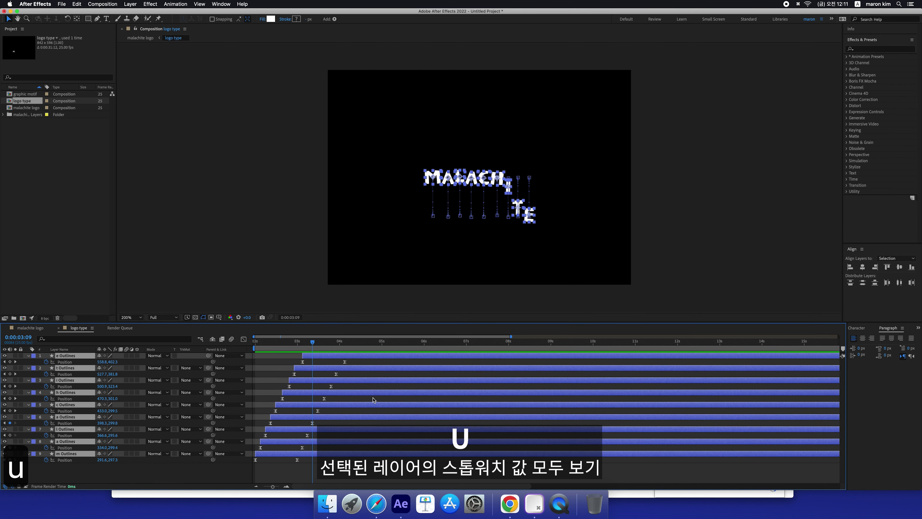
pyautogui.moveTo(333, 344); pyautogui.dragTo(344, 347)
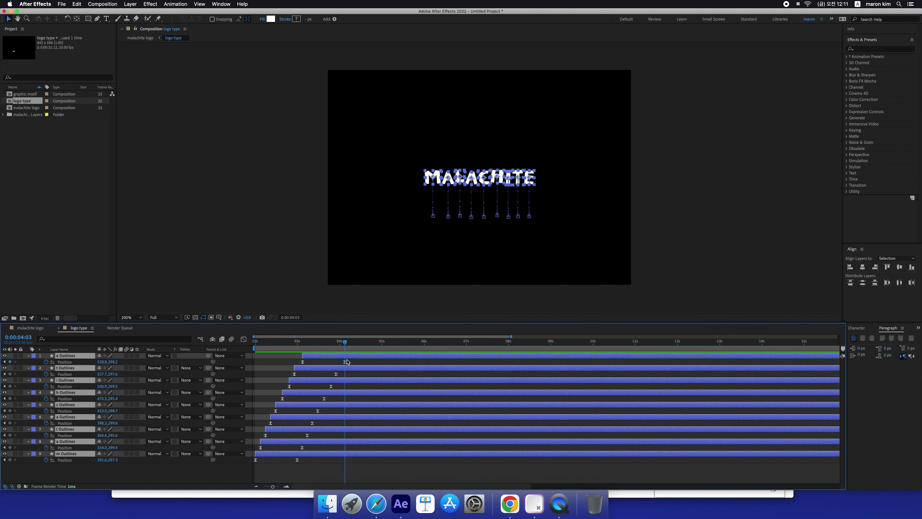
# - Add a marker to the logo type layer at 0:00:04:07 in malachite logo and align the last d Outlines Rotation keyframe with it
pyautogui.click(27, 329)
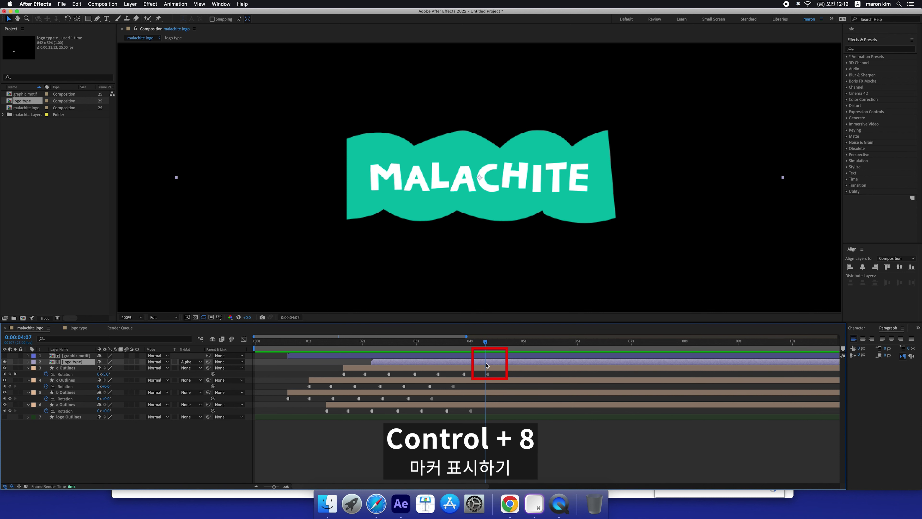
pyautogui.hotkey('ctrl', '8')
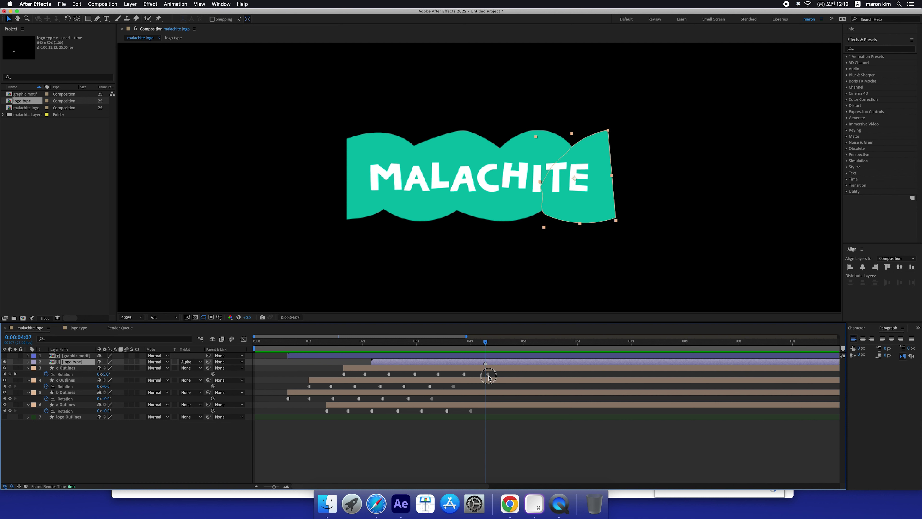
pyautogui.moveTo(488, 373); pyautogui.dragTo(485, 374)
pyautogui.click(492, 425)
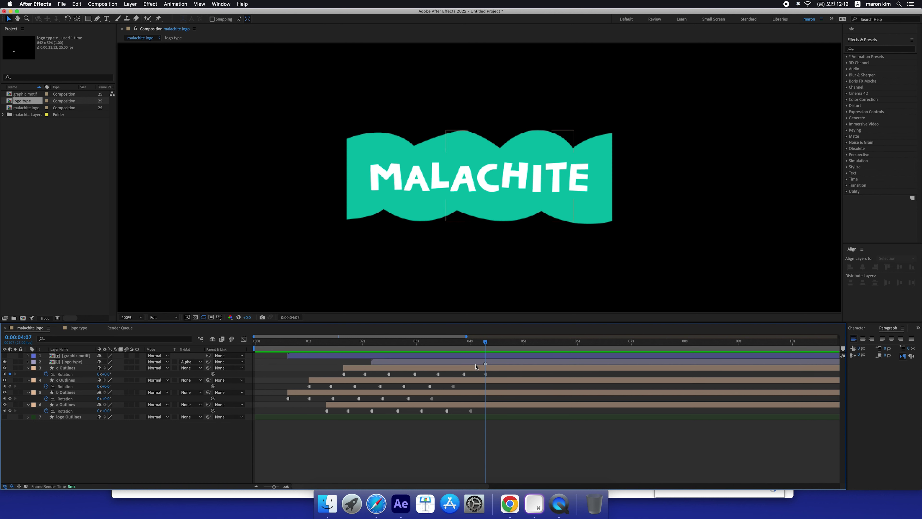
# - Preview the end of the animation from 0:00:03:24 and the whole animation from 0:00:00:00
pyautogui.click(468, 345)
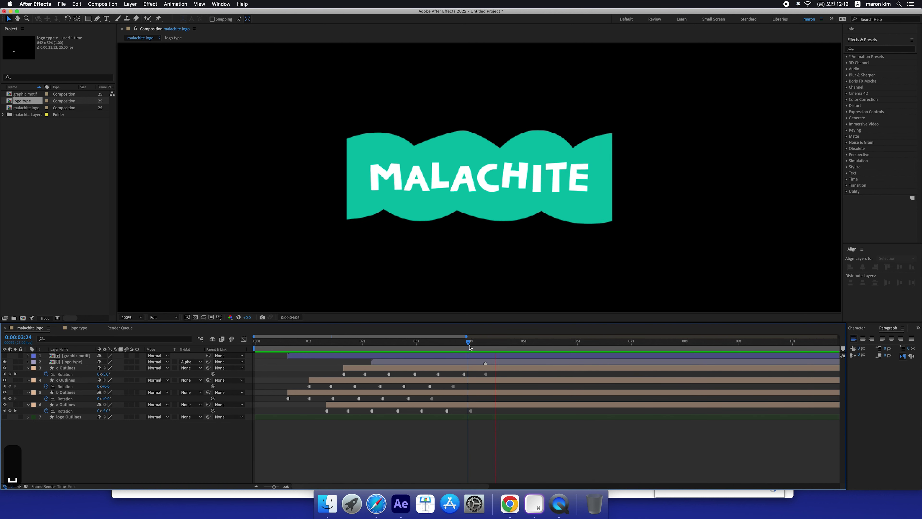
pyautogui.press('space')
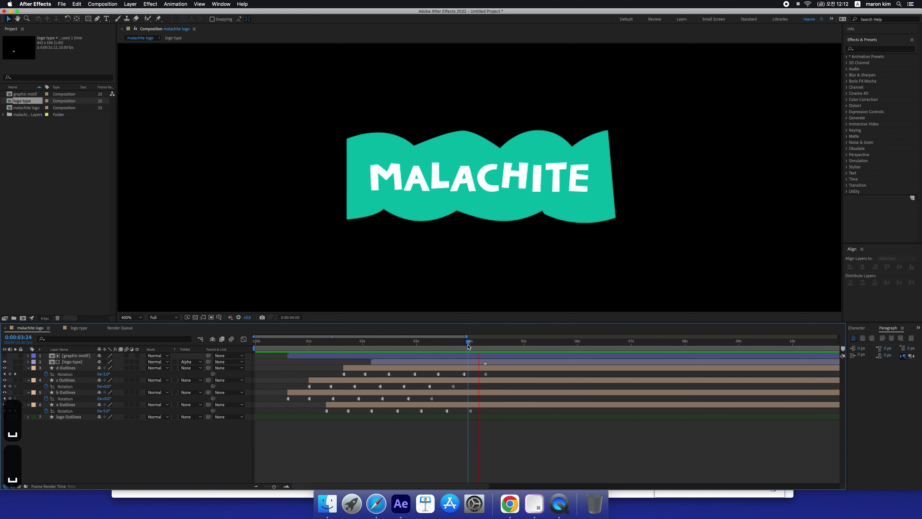
pyautogui.moveTo(469, 347); pyautogui.dragTo(253, 348)
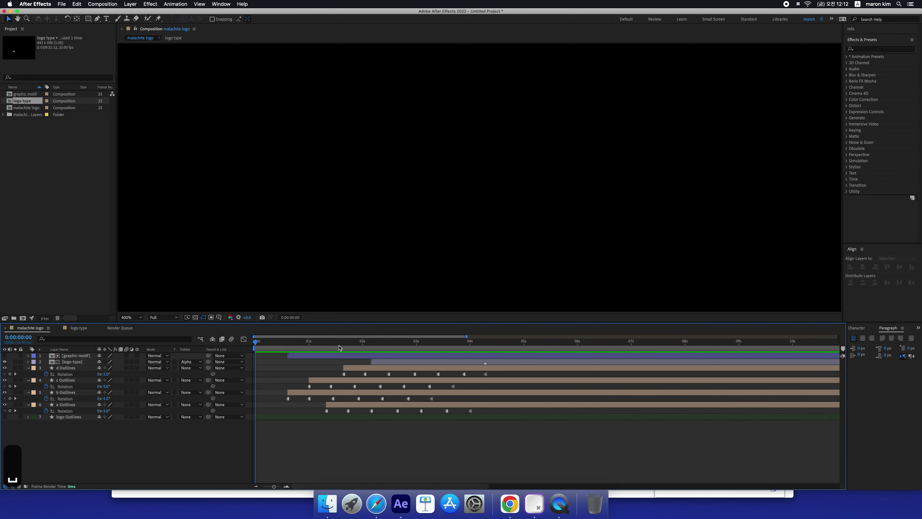
pyautogui.press('space')
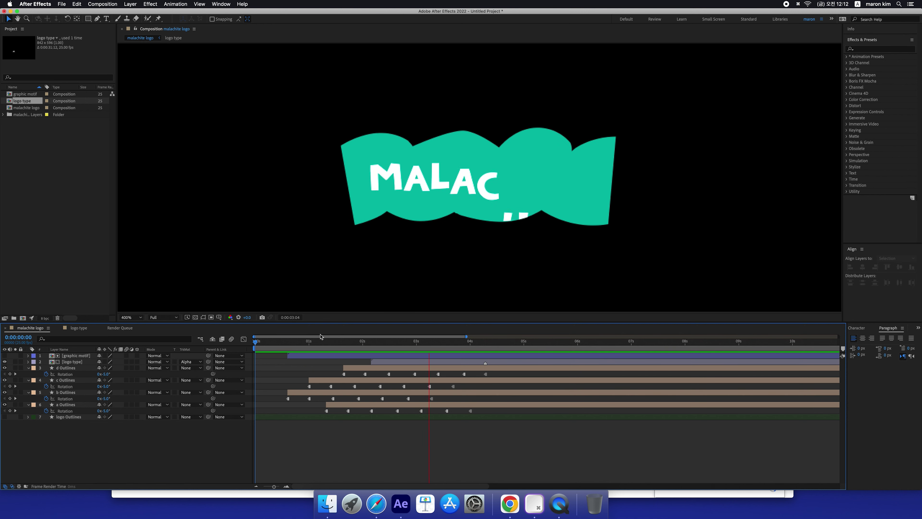
pyautogui.press('space')
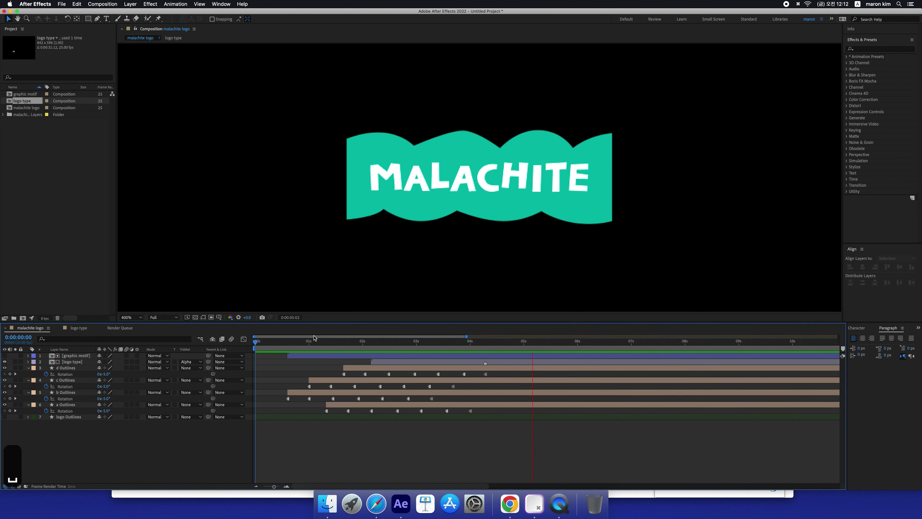
# - Examine how the rising letters meet the lower edge of the rotating shapes up to 0:00:03:01, comparing the graphic motif matte with the a–d Outlines layers
pyautogui.moveTo(440, 342); pyautogui.dragTo(390, 343)
pyautogui.click(78, 361)
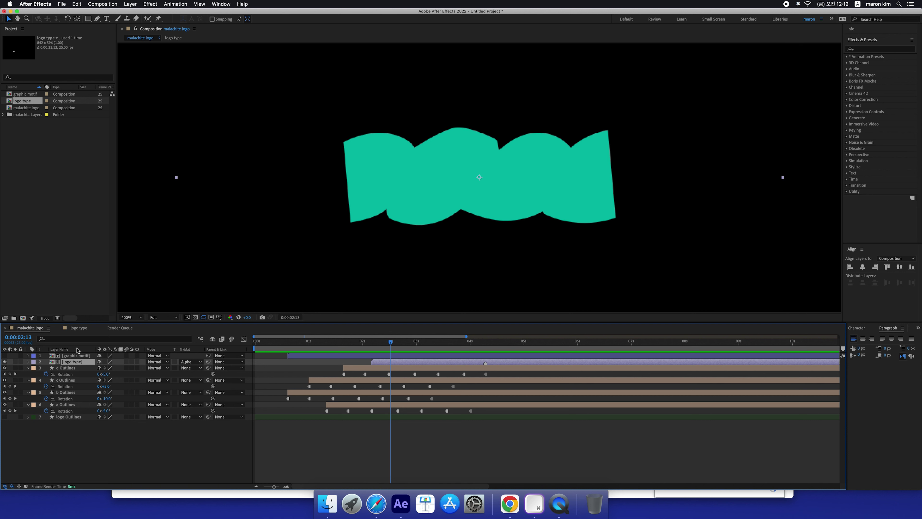
pyautogui.moveTo(391, 345); pyautogui.dragTo(395, 343)
pyautogui.moveTo(398, 343); pyautogui.dragTo(406, 344)
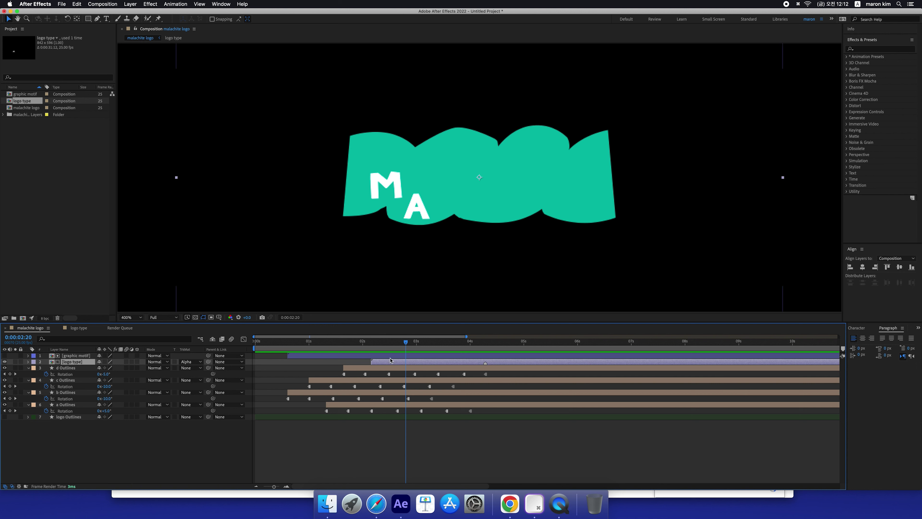
pyautogui.click(371, 368)
pyautogui.keyDown('shift'); pyautogui.click(374, 403); pyautogui.keyUp('shift')
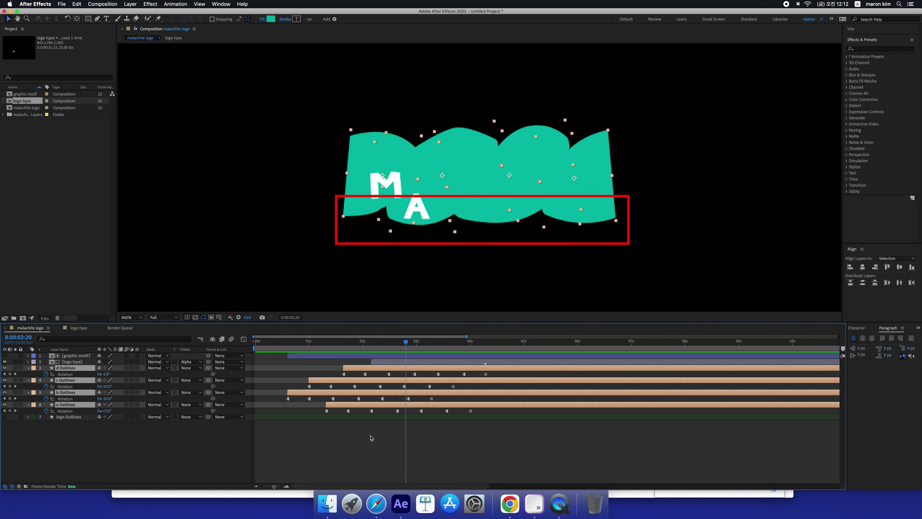
pyautogui.click(390, 458)
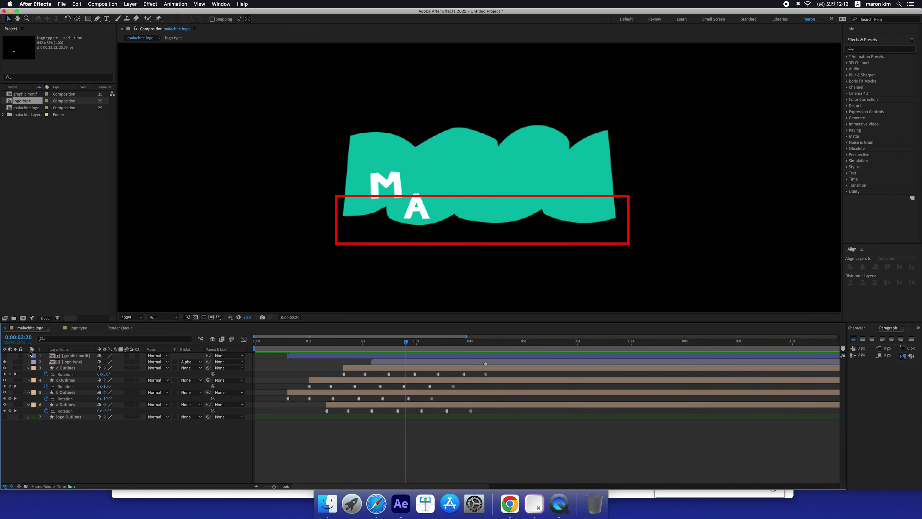
pyautogui.click(81, 356)
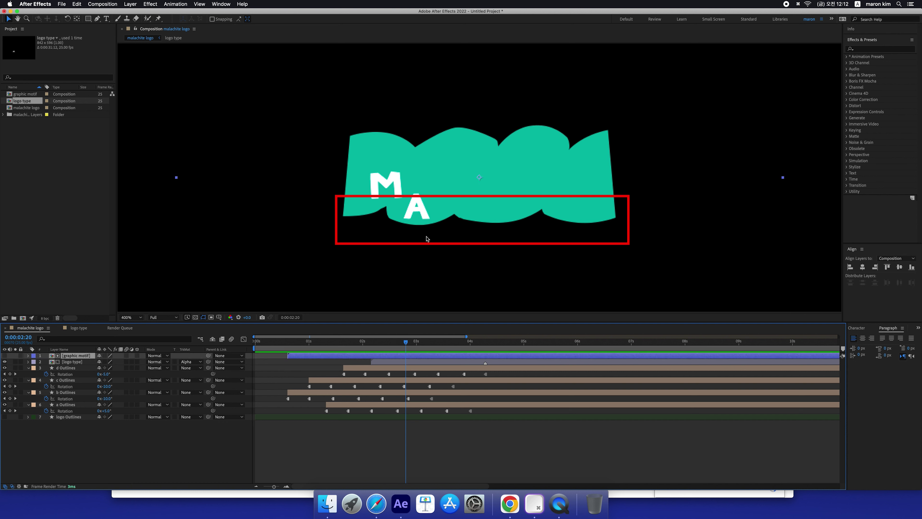
pyautogui.moveTo(409, 342); pyautogui.dragTo(419, 344)
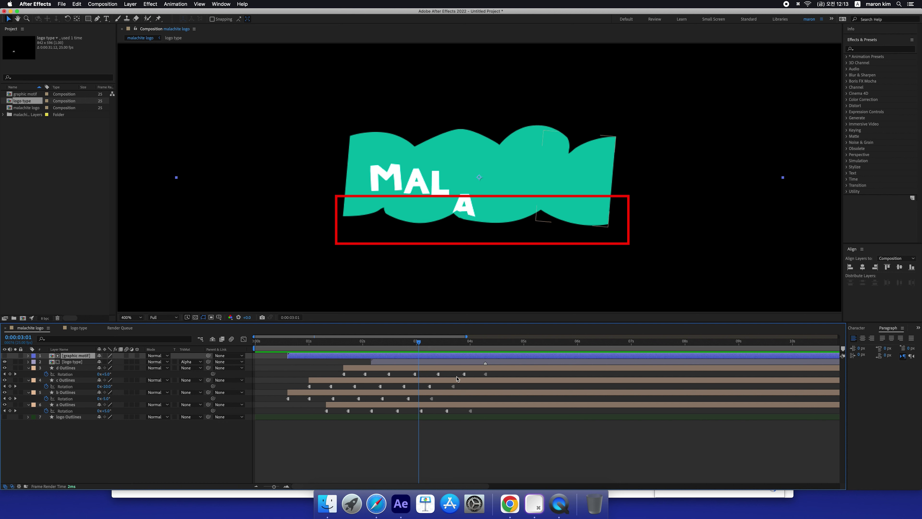
pyautogui.click(379, 369)
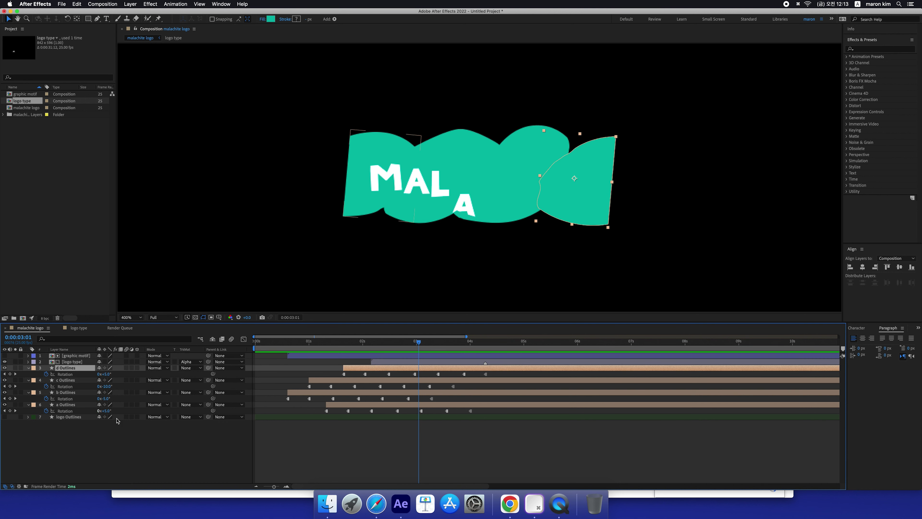
# - Duplicate the four a–d Outlines layers and move the copies to the top of the layer stack
pyautogui.keyDown('shift'); pyautogui.click(360, 406); pyautogui.keyUp('shift')
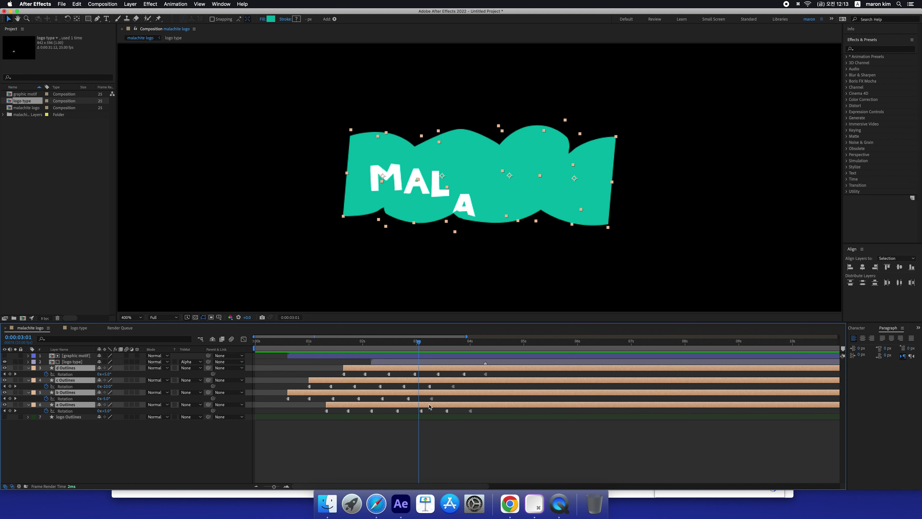
pyautogui.press('super+d')
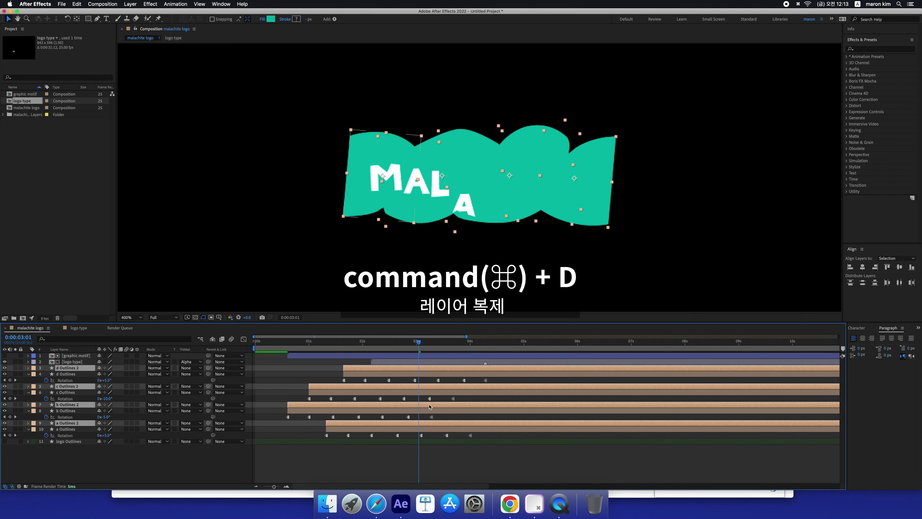
pyautogui.press('shift+super+bracketright')
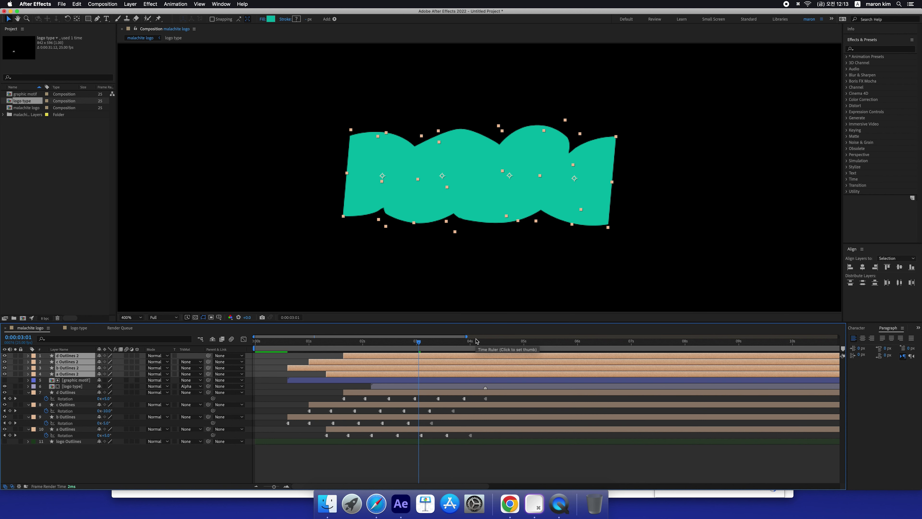
# - Pre-compose the four duplicated Outlines layers into a new composition named graphic motif_02, moving all attributes into it
pyautogui.press('shift+super+c')
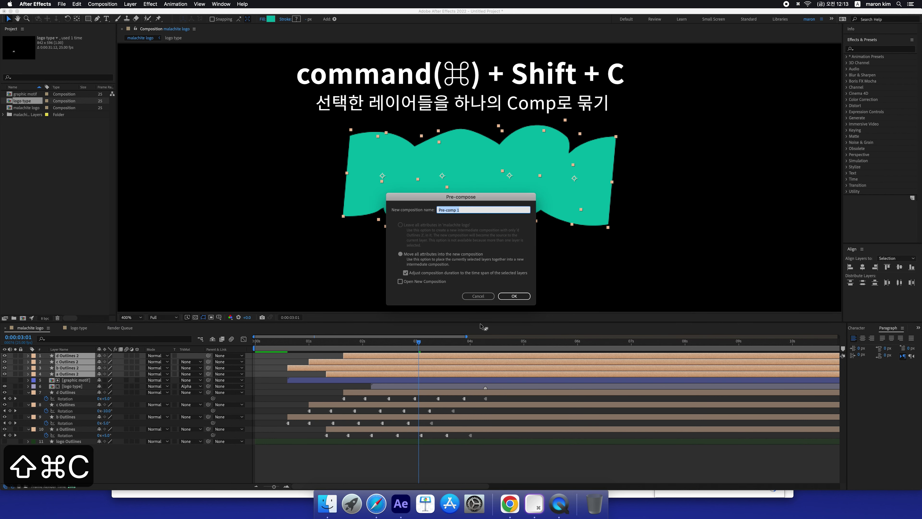
pyautogui.write('gra')
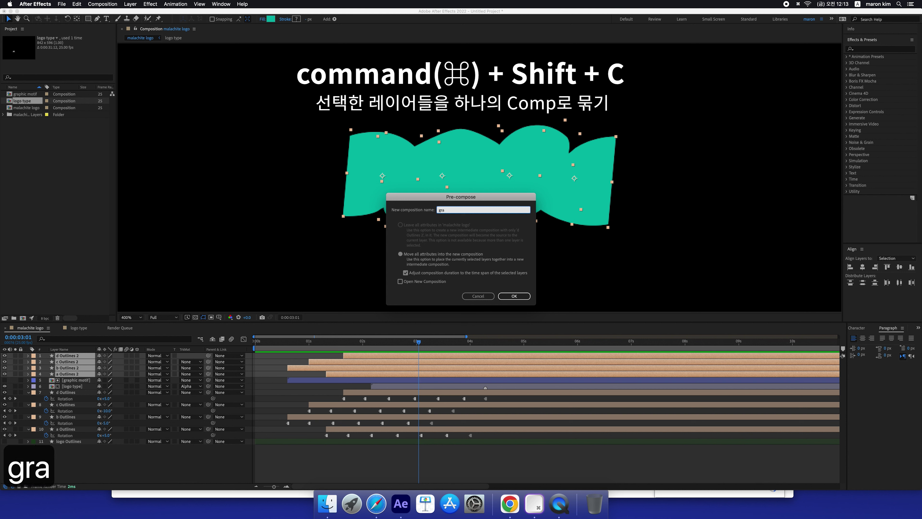
pyautogui.write('phic ')
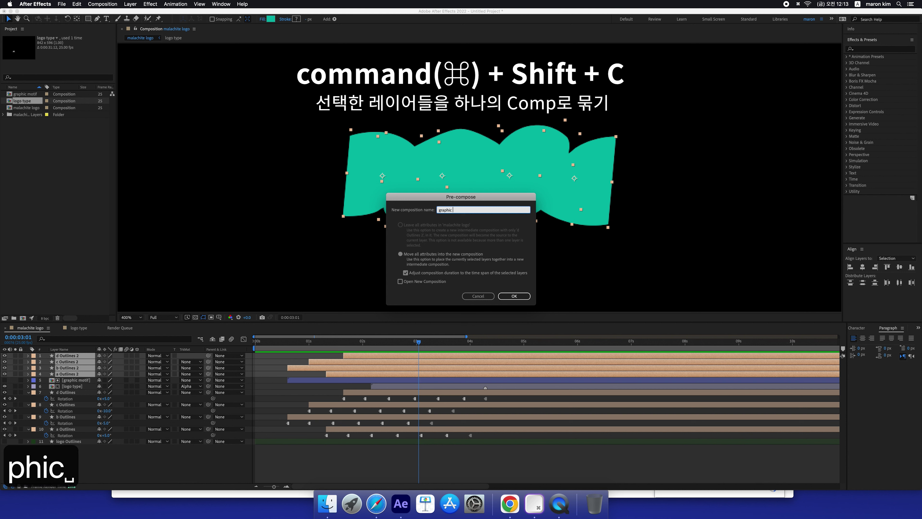
pyautogui.write('mo')
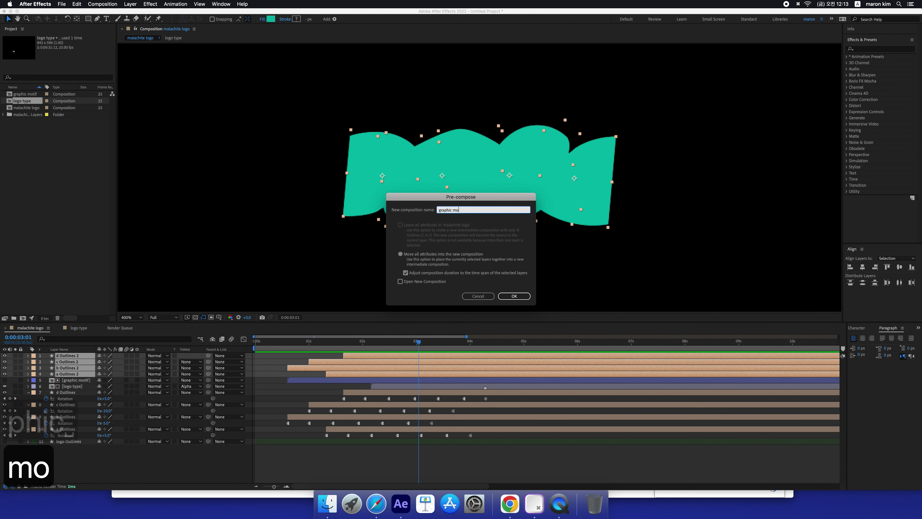
pyautogui.write('tif_02')
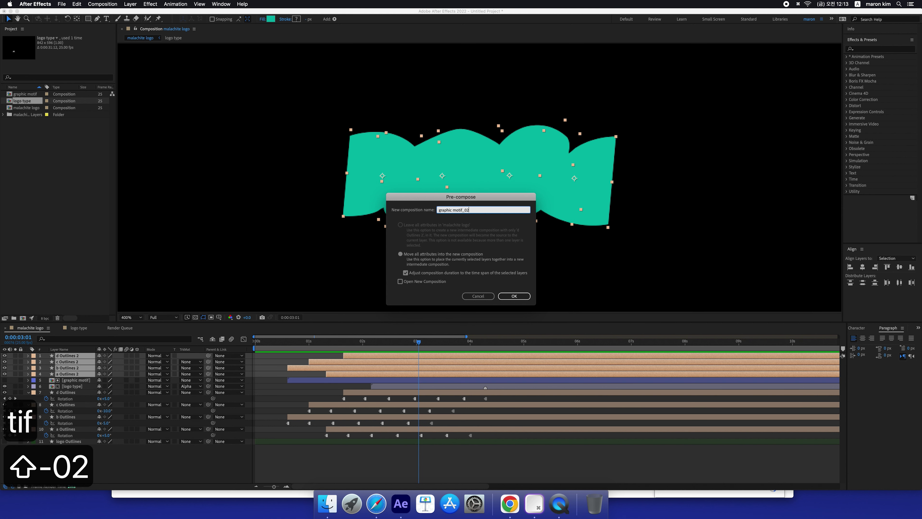
pyautogui.click(515, 296)
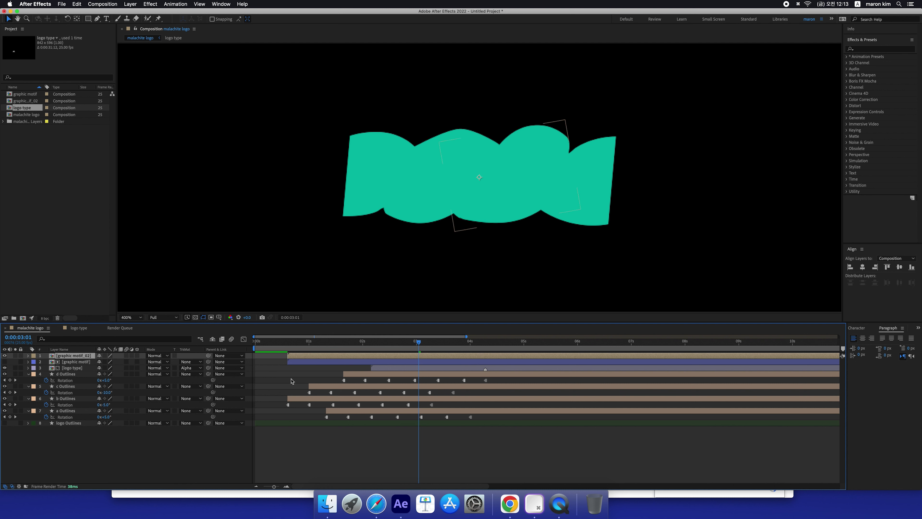
# - Delete the old graphic motif matte layer and hide the graphic motif_02 layer that replaces it above logo type
pyautogui.click(288, 361)
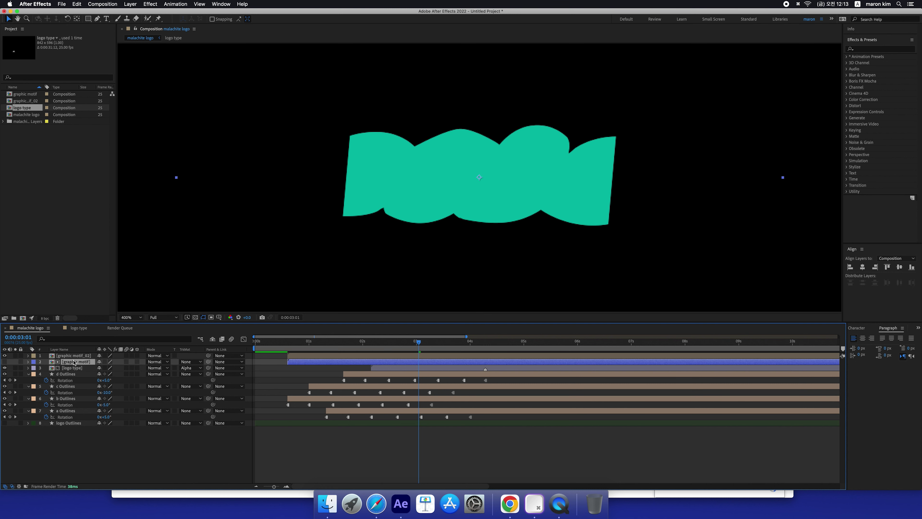
pyautogui.press('BackSpace')
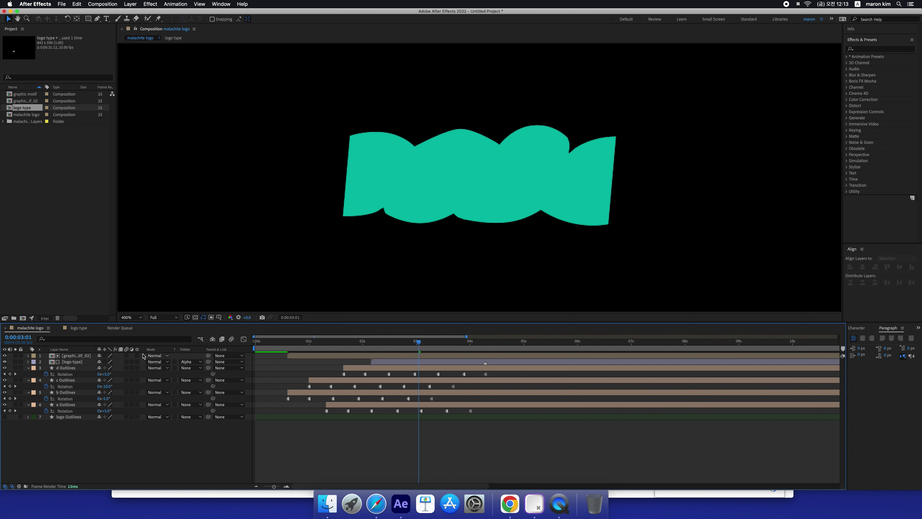
pyautogui.click(367, 343)
pyautogui.press('space')
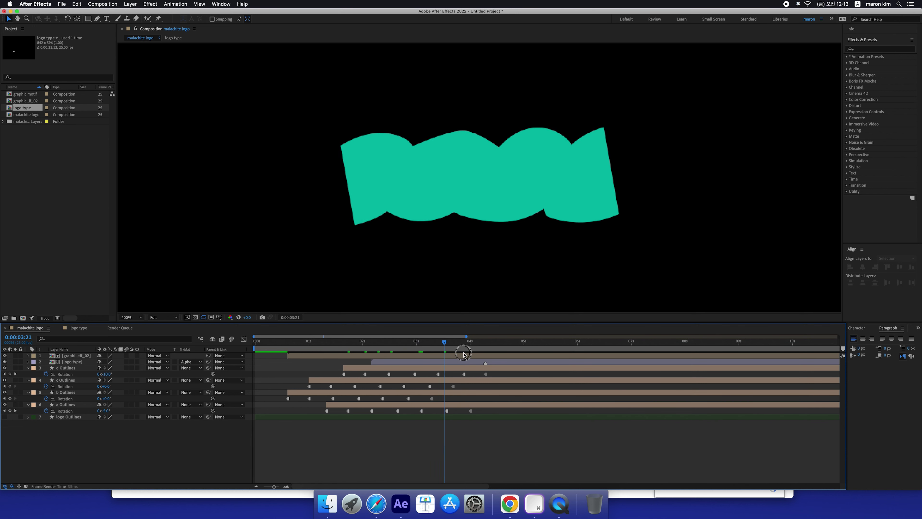
pyautogui.click(5, 361)
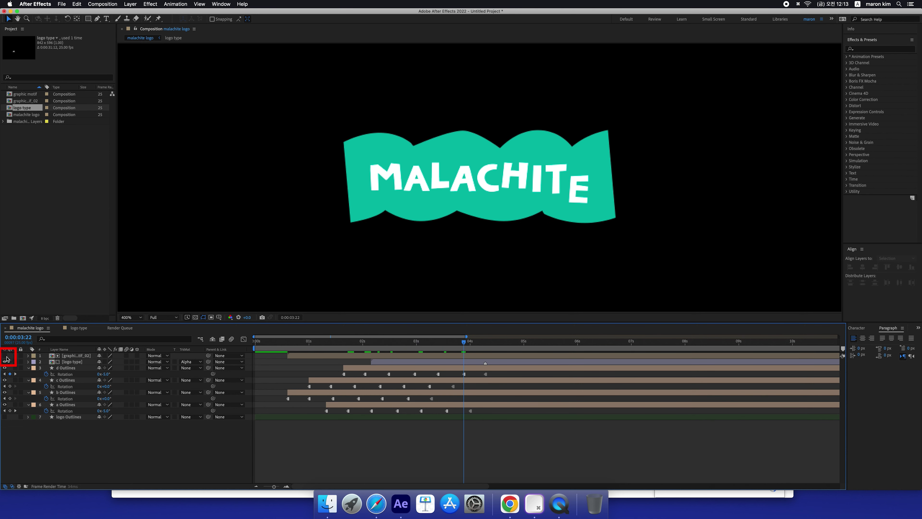
pyautogui.moveTo(437, 341); pyautogui.dragTo(419, 352)
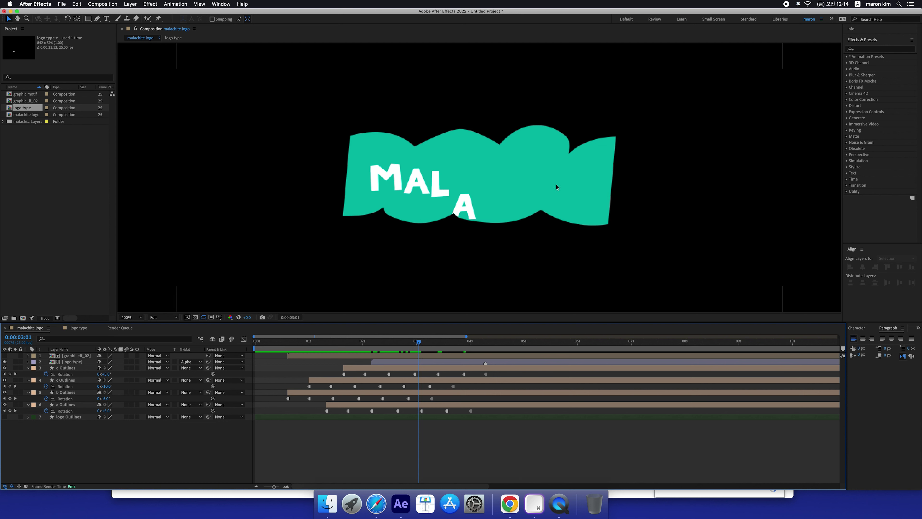
# - Compare the a–d Outlines layers with graphic motif_02 and open that composition to inspect its animated layers
pyautogui.click(65, 404)
pyautogui.keyDown('shift'); pyautogui.click(70, 368); pyautogui.keyUp('shift')
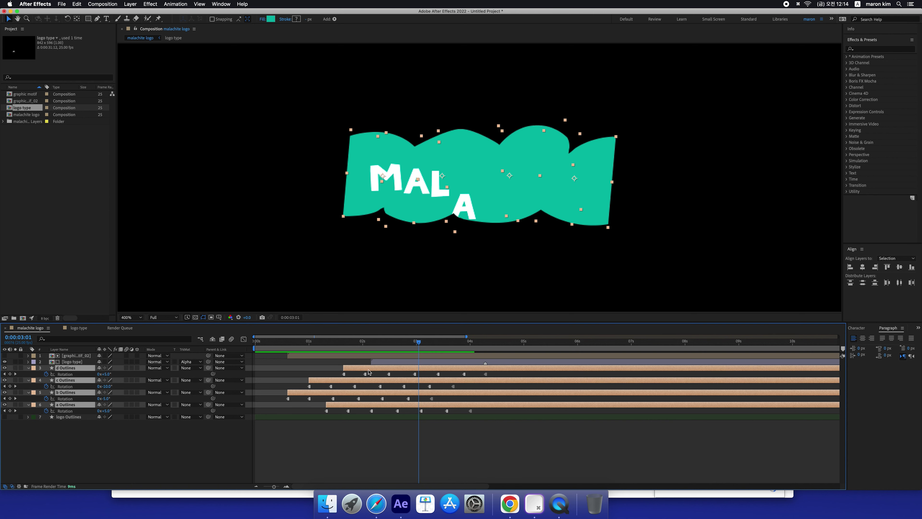
pyautogui.click(302, 356)
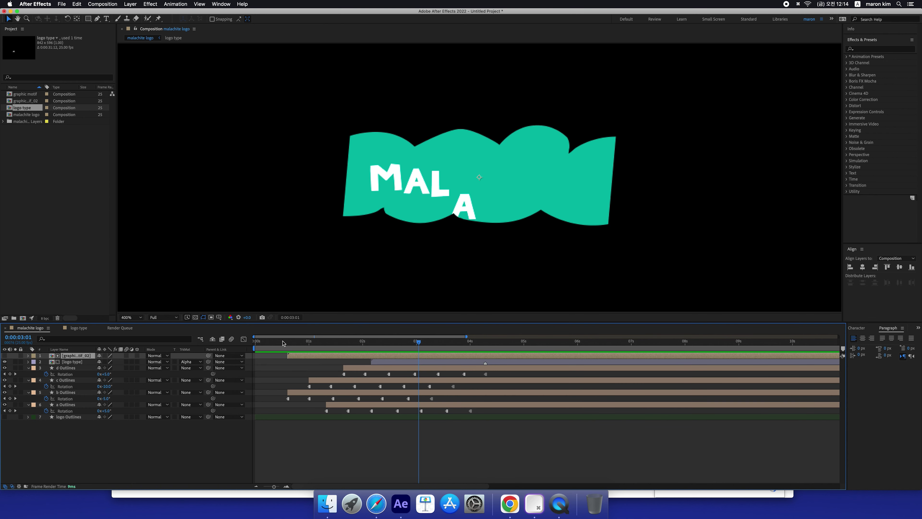
pyautogui.doubleClick(303, 355)
pyautogui.press('super+a')
pyautogui.press('u')
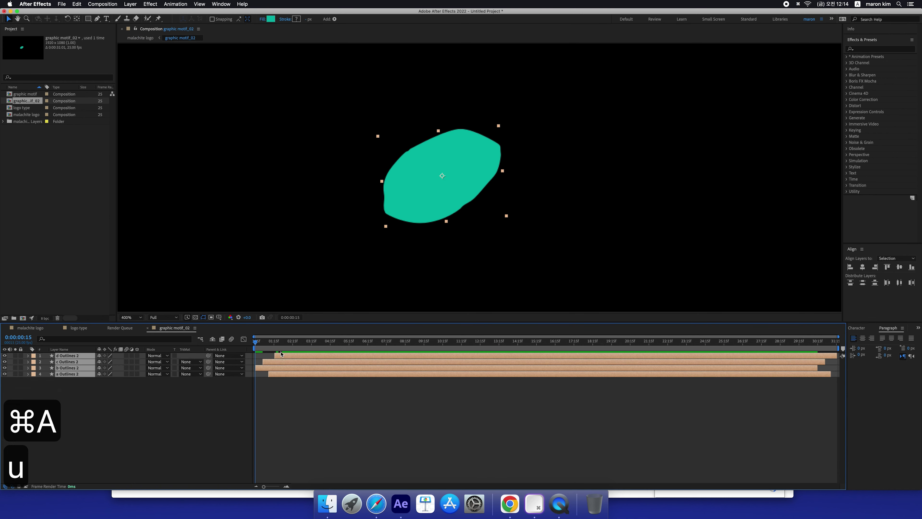
# - Return to the malachite logo composition and preview how the letters rise inside the rotating motif
pyautogui.hotkey('shift', 'Escape')
pyautogui.moveTo(288, 343); pyautogui.dragTo(266, 345)
pyautogui.press('space')
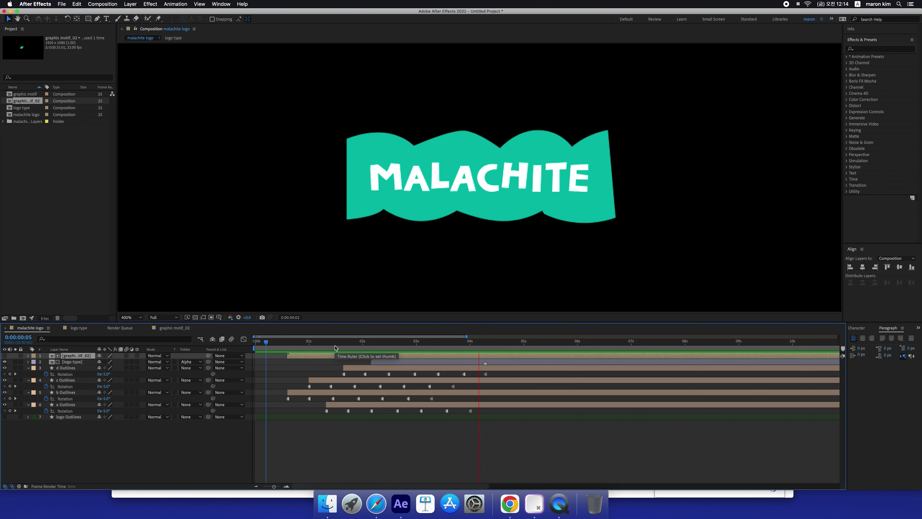
pyautogui.moveTo(262, 343); pyautogui.dragTo(311, 343)
pyautogui.press('space')
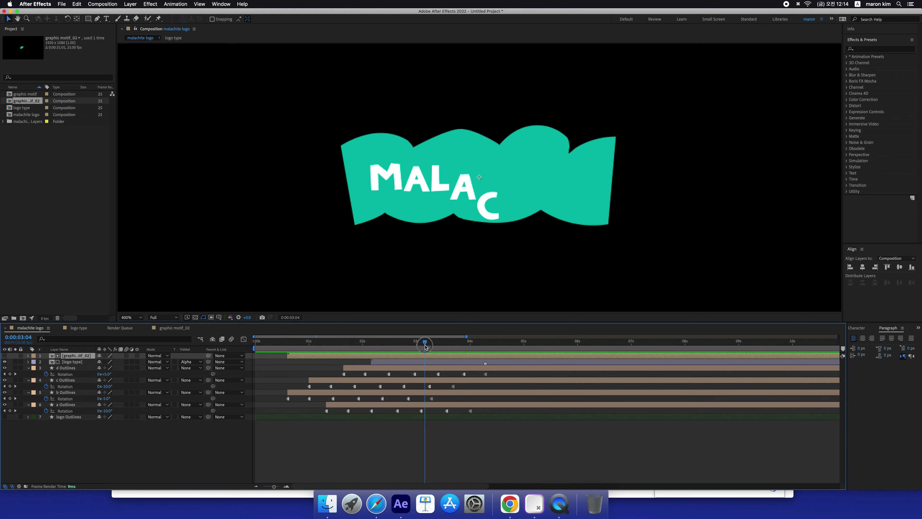
# - Create a white solid as the background and place it at the bottom of the malachite logo layer stack
pyautogui.press(',')
pyautogui.press(',')
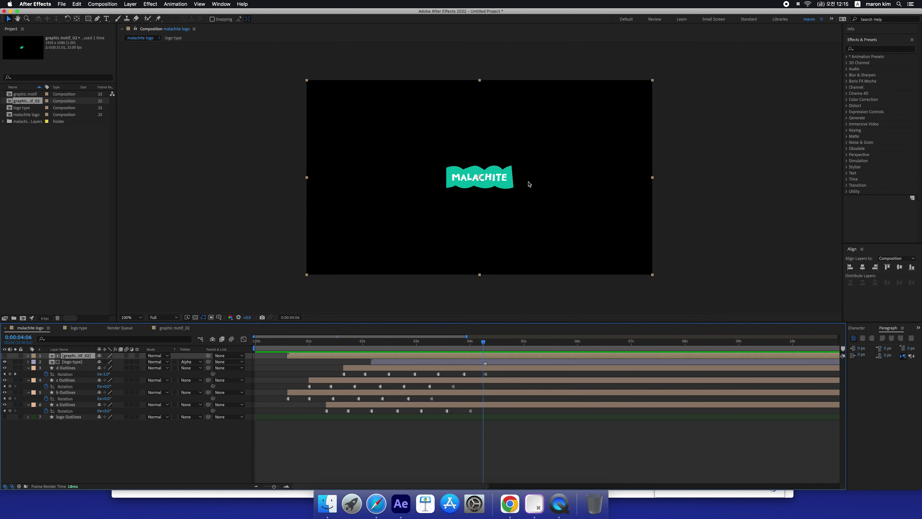
pyautogui.press('cmd+y')
pyautogui.click(459, 296)
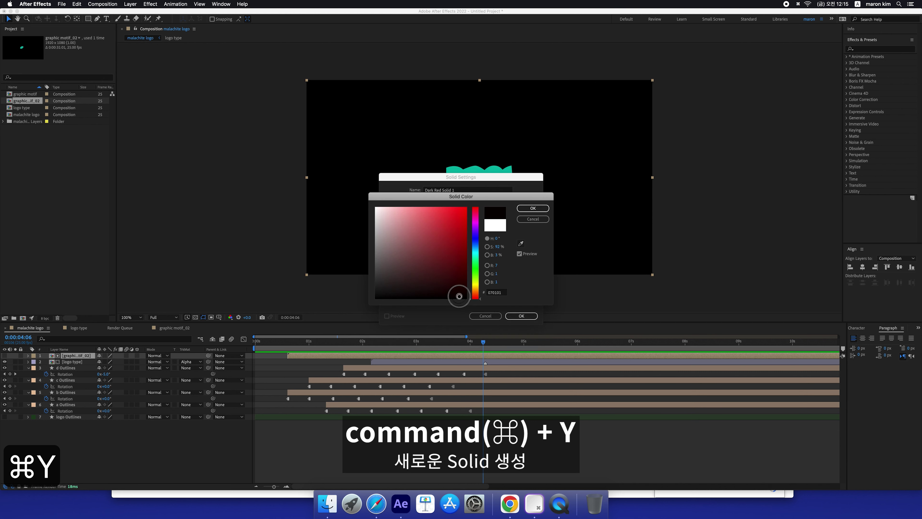
pyautogui.click(531, 209)
pyautogui.click(522, 316)
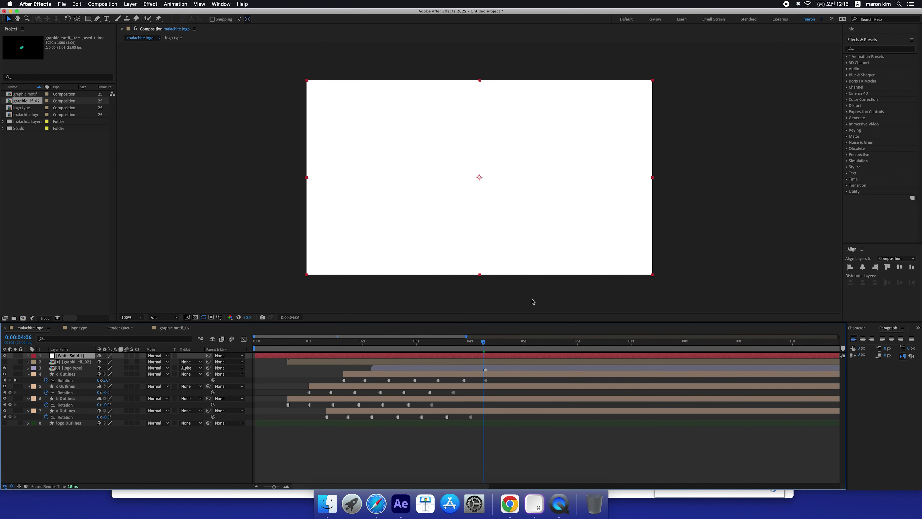
pyautogui.hotkey('ctrl', 'shift', '[')
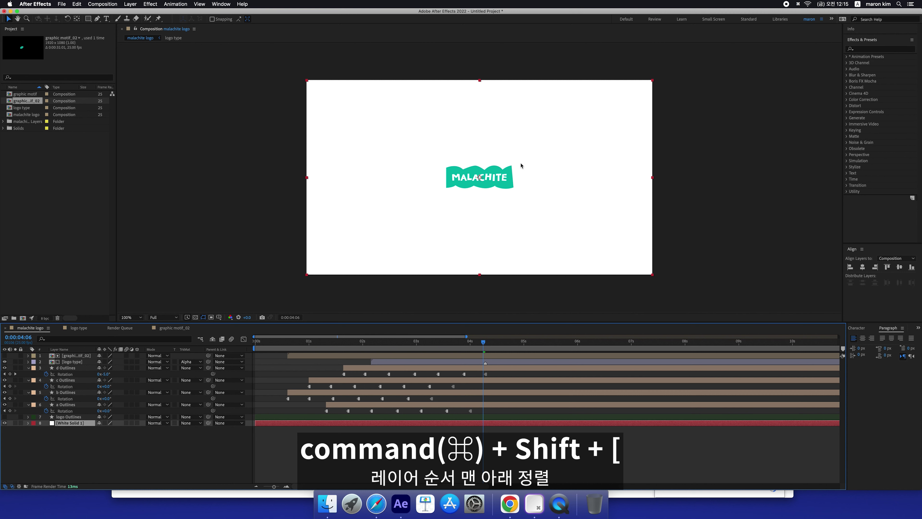
# - Try scaling the graphic motif_02, logo type and a–d Outlines layers together to 400%, and undo the scaling
pyautogui.click(429, 356)
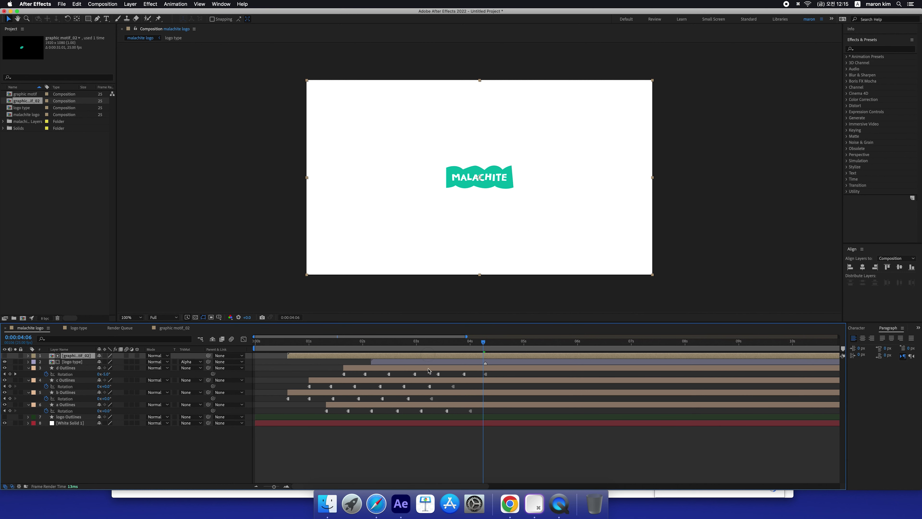
pyautogui.keyDown('shift'); pyautogui.click(423, 405); pyautogui.keyUp('shift')
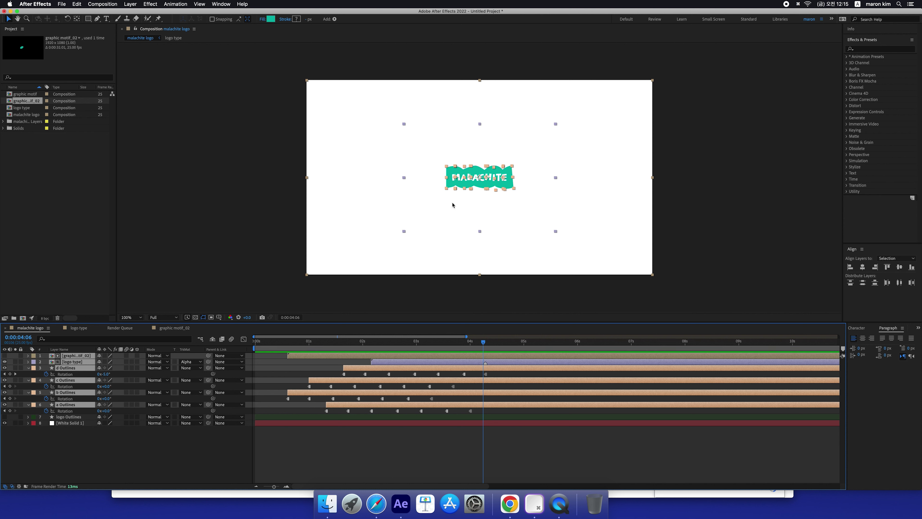
pyautogui.click(414, 455)
pyautogui.click(430, 407)
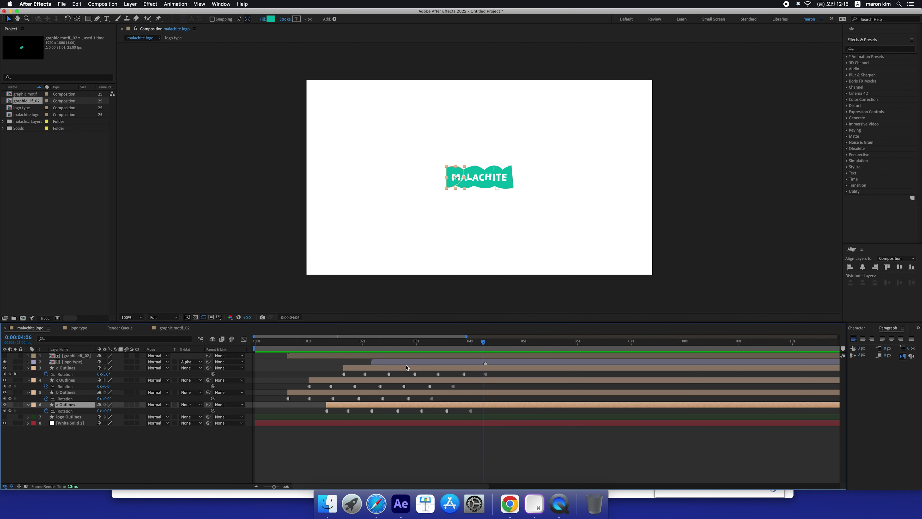
pyautogui.keyDown('shift'); pyautogui.click(407, 356); pyautogui.keyUp('shift')
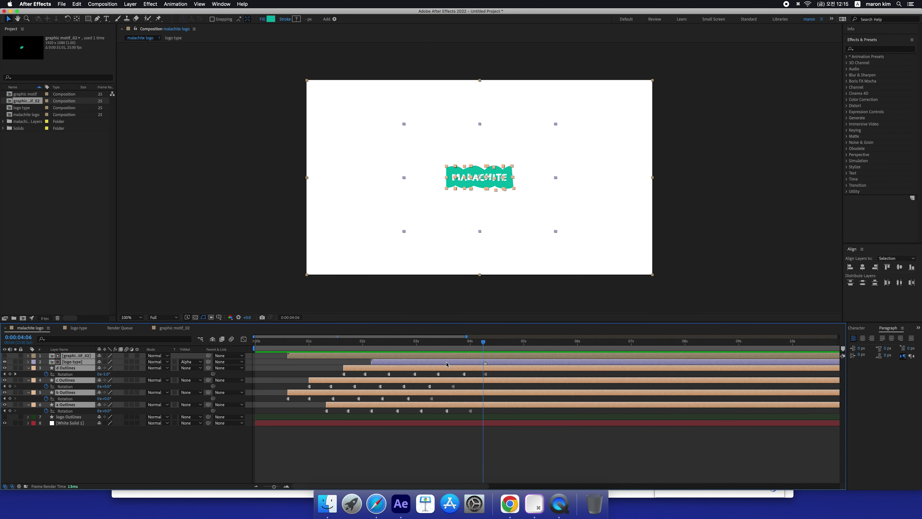
pyautogui.press('s')
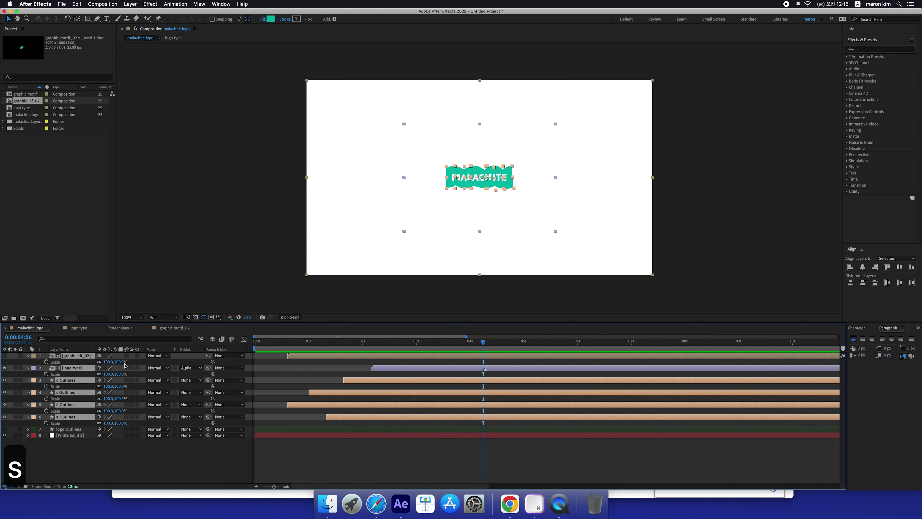
pyautogui.moveTo(116, 361); pyautogui.dragTo(215, 361)
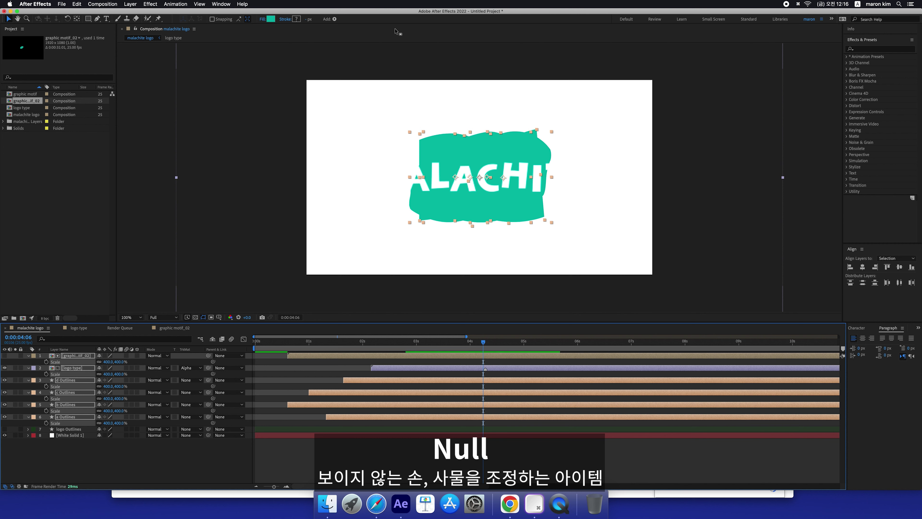
pyautogui.press('super+z')
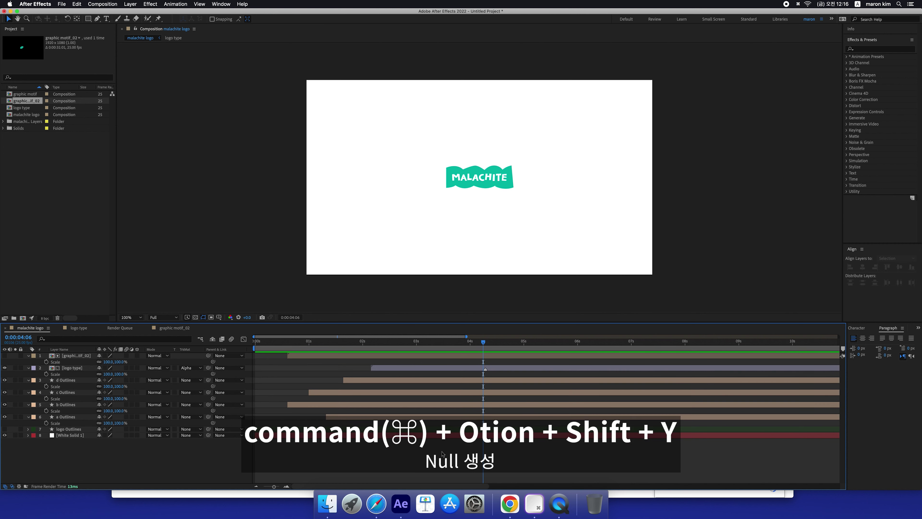
# - Create a null object and parent the graphic motif_02, logo type and a–d Outlines layers to it
pyautogui.press('super+alt+shift+y')
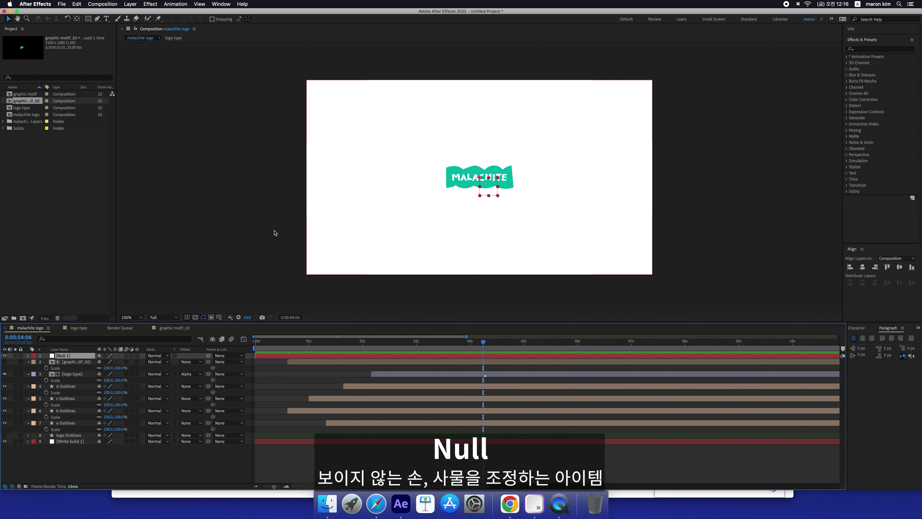
pyautogui.click(76, 361)
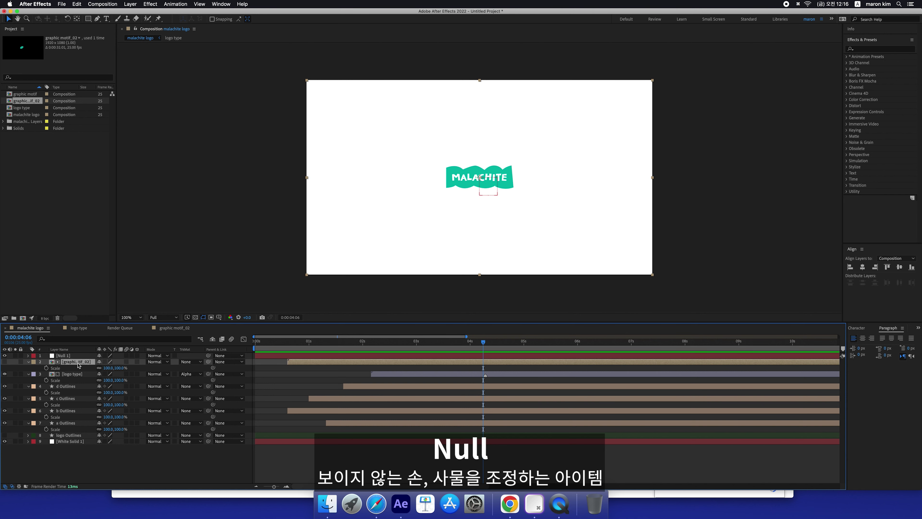
pyautogui.keyDown('shift'); pyautogui.click(72, 424); pyautogui.keyUp('shift')
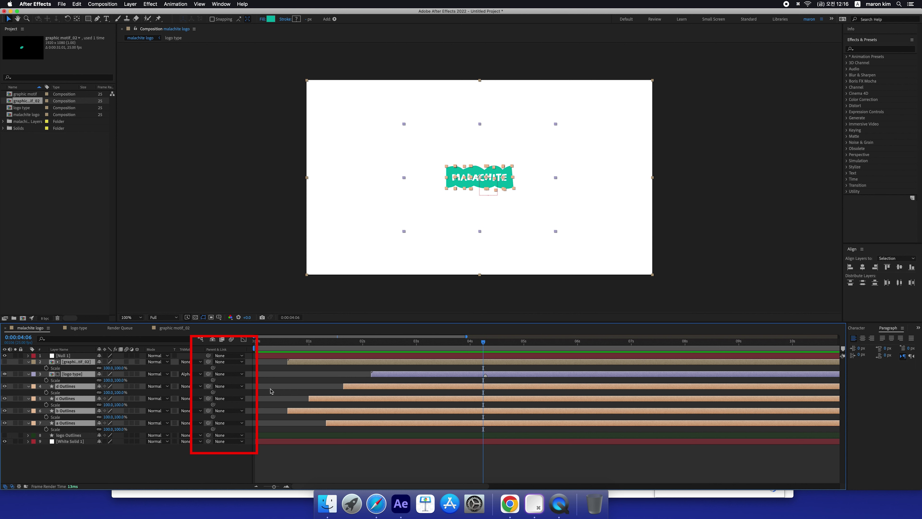
pyautogui.moveTo(210, 364); pyautogui.dragTo(75, 356)
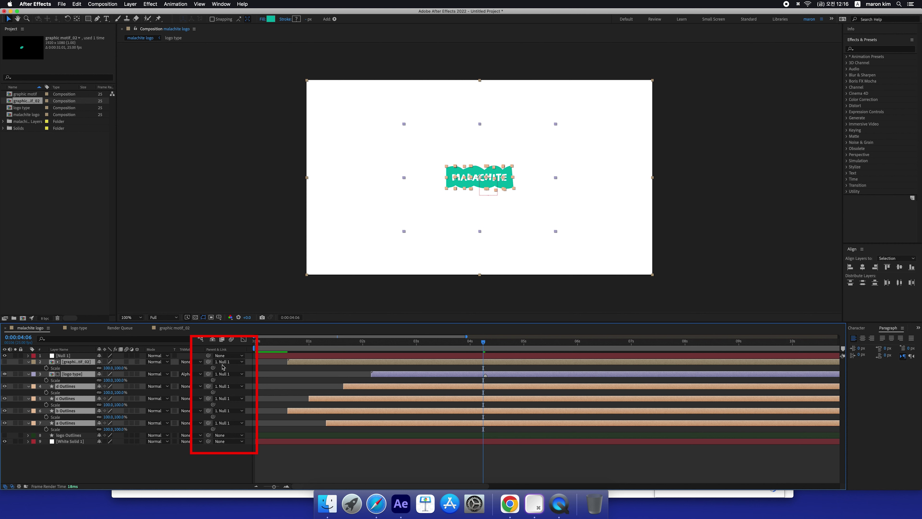
pyautogui.click(231, 363)
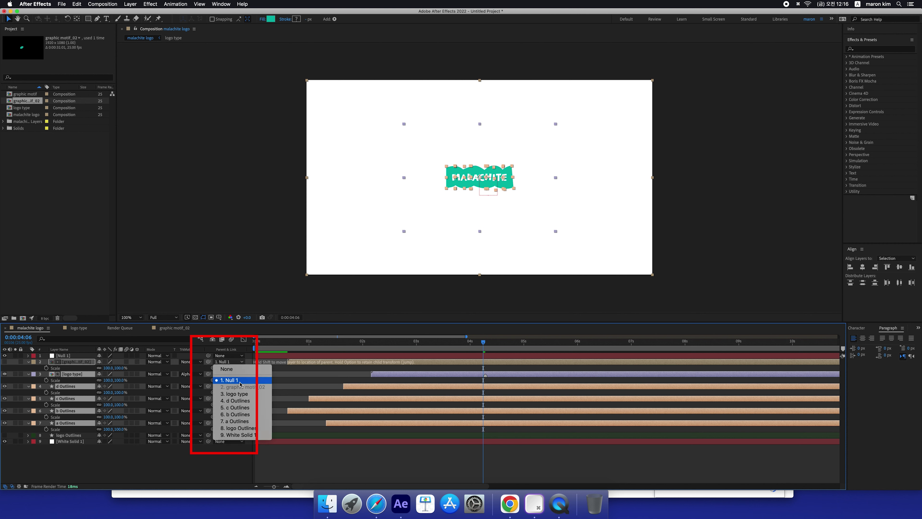
# - Try scaling the whole logo through the null to about 296%, and undo the scaling
pyautogui.click(71, 362)
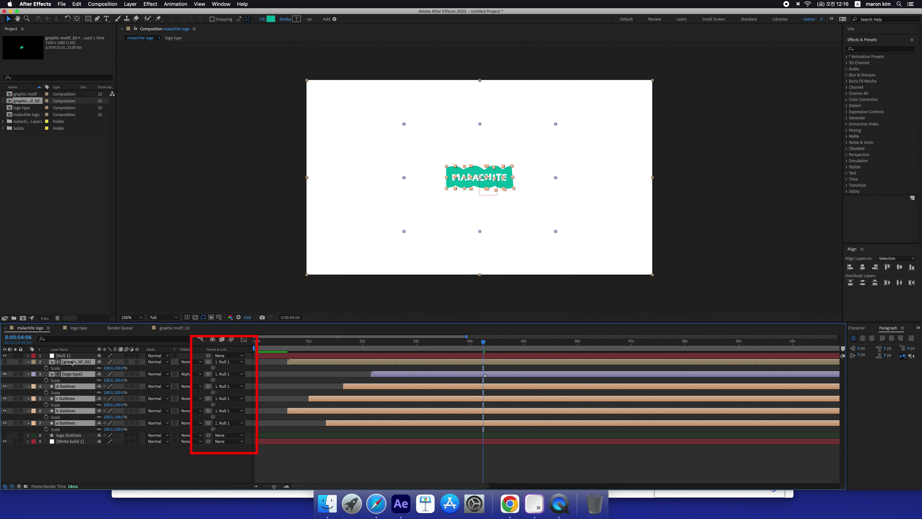
pyautogui.click(63, 355)
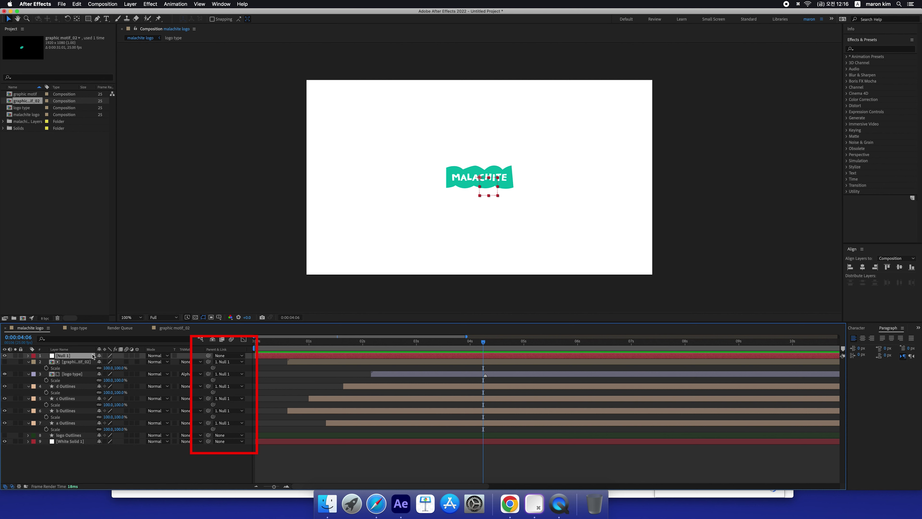
pyautogui.press('s')
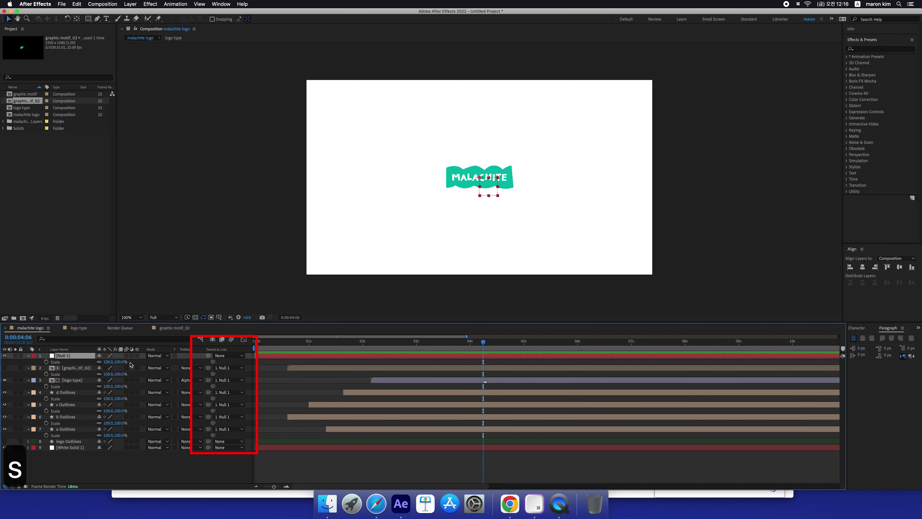
pyautogui.moveTo(120, 362); pyautogui.dragTo(151, 361)
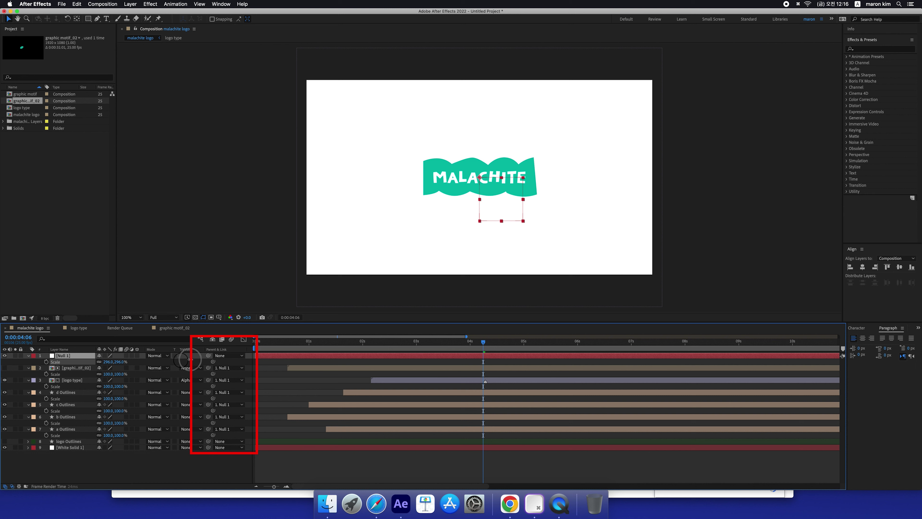
pyautogui.press('super+z')
# - Try rotating and moving the whole logo through the null, and undo both changes
pyautogui.press('r')
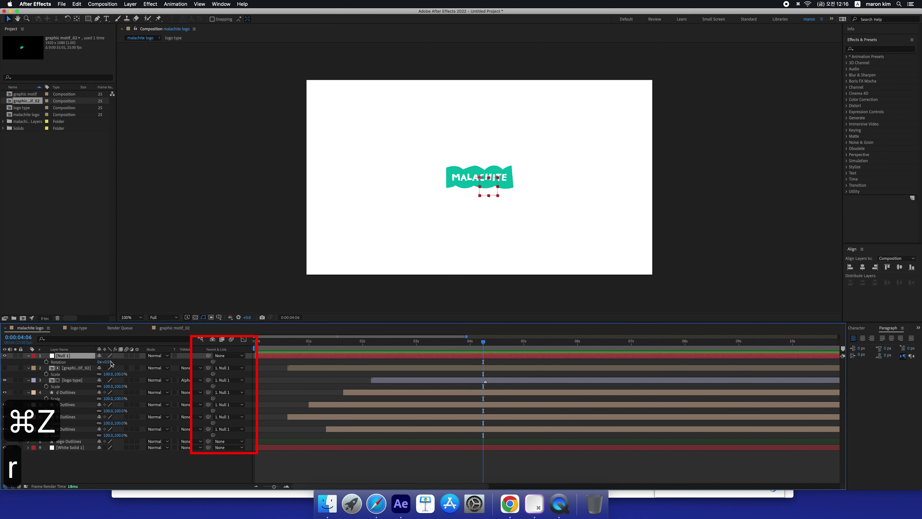
pyautogui.moveTo(107, 362); pyautogui.dragTo(152, 356)
pyautogui.press('p')
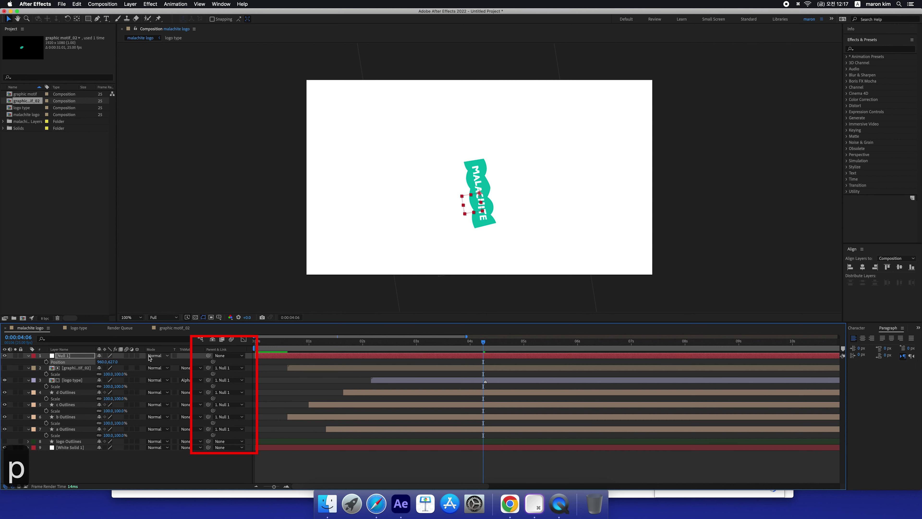
pyautogui.press('super+z')
pyautogui.press('super+z')
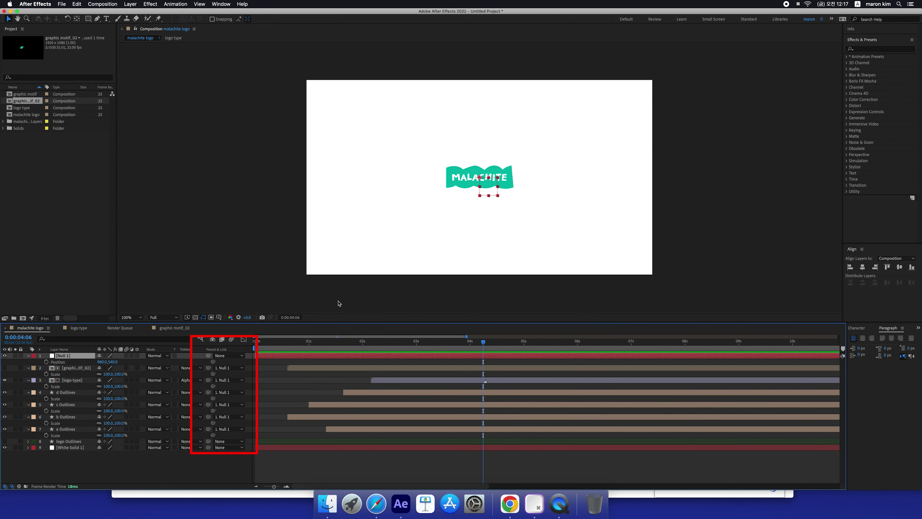
# - Undo the parenting of the logo layers and the creation of the null object
pyautogui.press('super+z')
pyautogui.press('super+z')
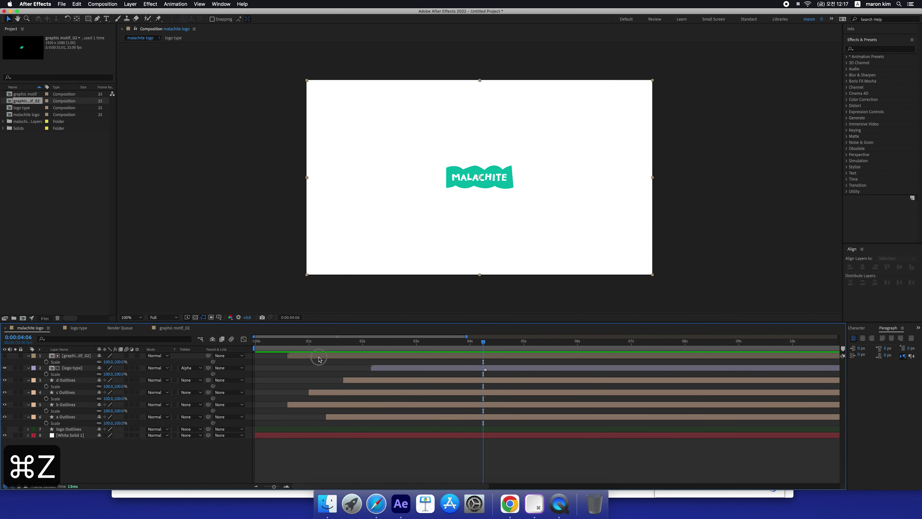
# - Pre-compose the graphic motif_02, logo type and a–d Outlines layers into a single composition
pyautogui.click(319, 356)
pyautogui.keyDown('shift'); pyautogui.click(376, 417); pyautogui.keyUp('shift')
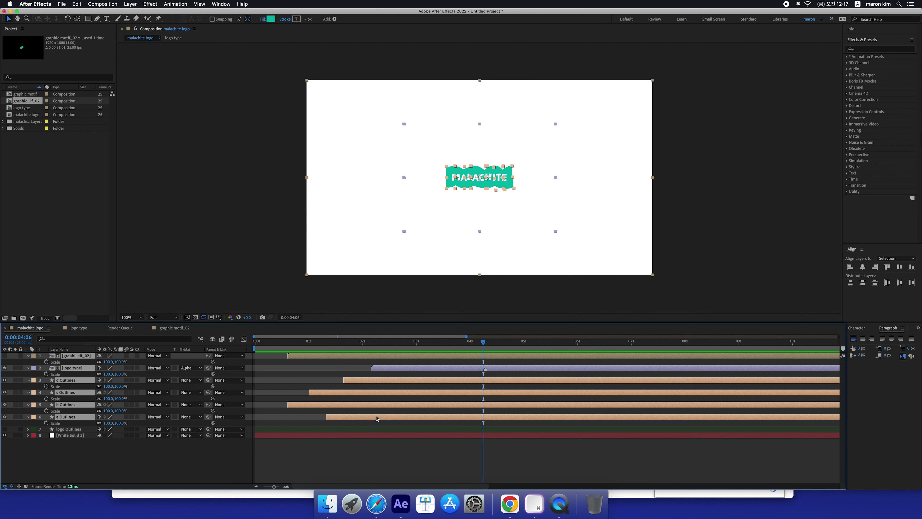
pyautogui.press('super+shift+c')
pyautogui.click(504, 300)
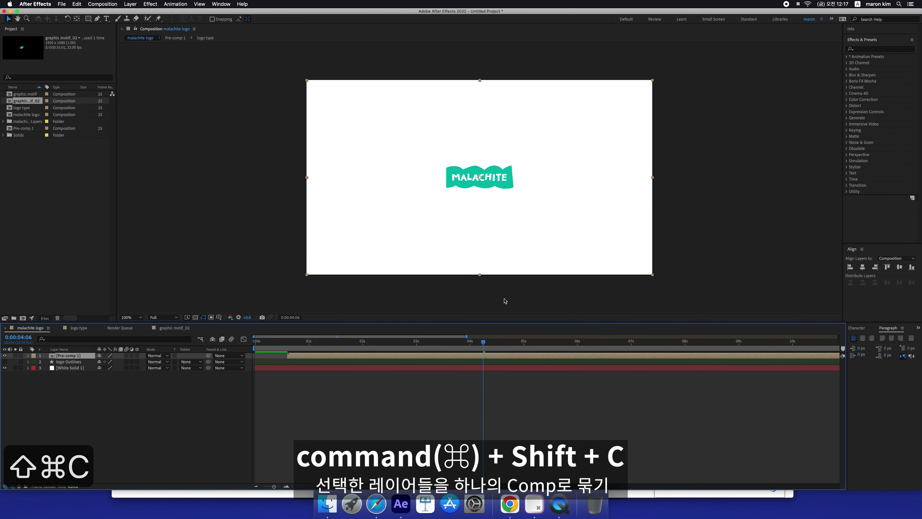
# - Scale the pre-composed logo to 200% and further to about 973% to check the sharpness of its edges
pyautogui.press('s')
pyautogui.click(112, 362)
pyautogui.write('200')
pyautogui.press('Return')
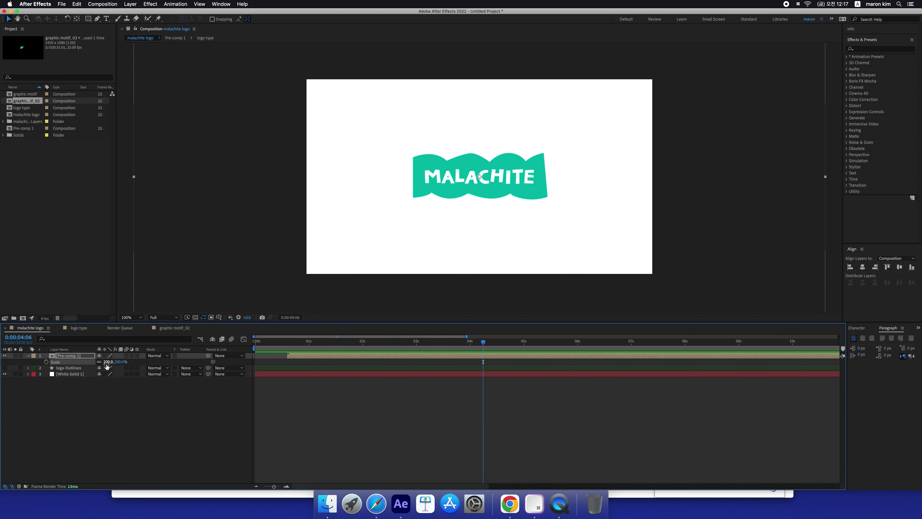
pyautogui.moveTo(109, 363); pyautogui.dragTo(386, 353)
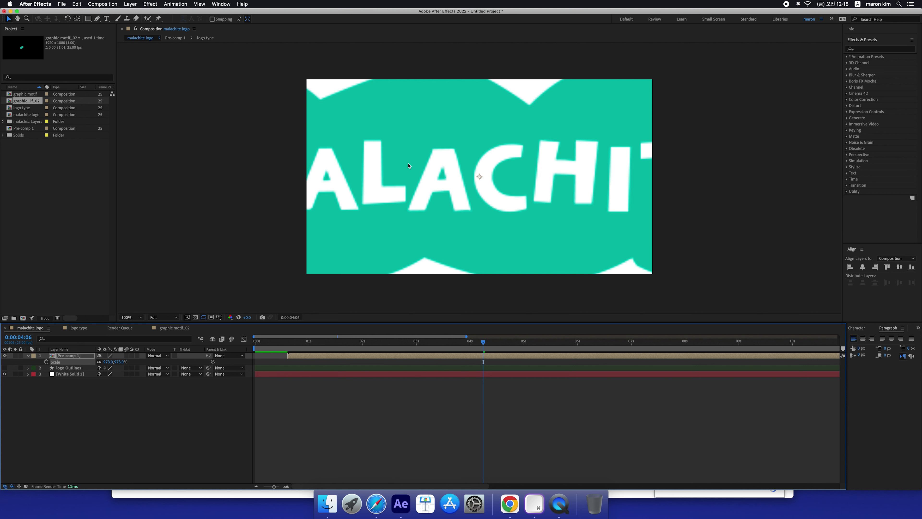
# - Enable Collapse Transformations for the pre-composed logo layer and for the graphic motif_02 and logo type layers nested inside it
pyautogui.click(106, 356)
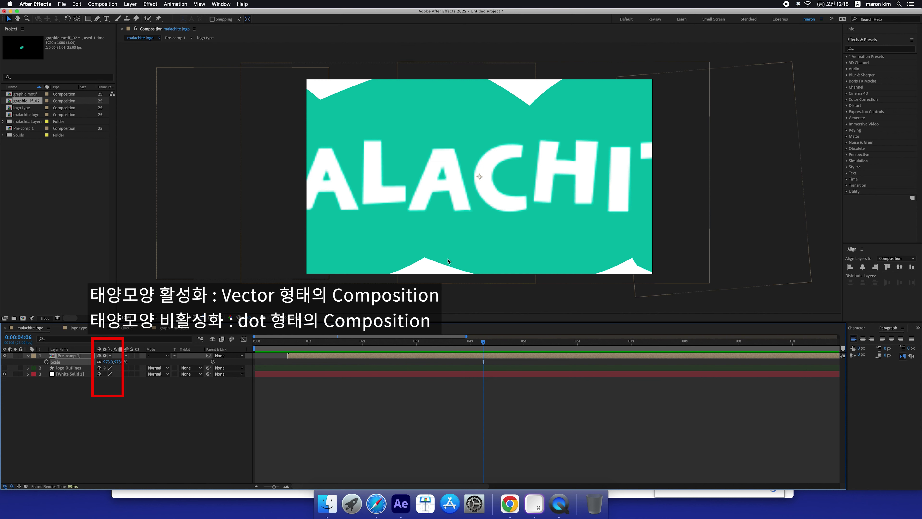
pyautogui.doubleClick(314, 357)
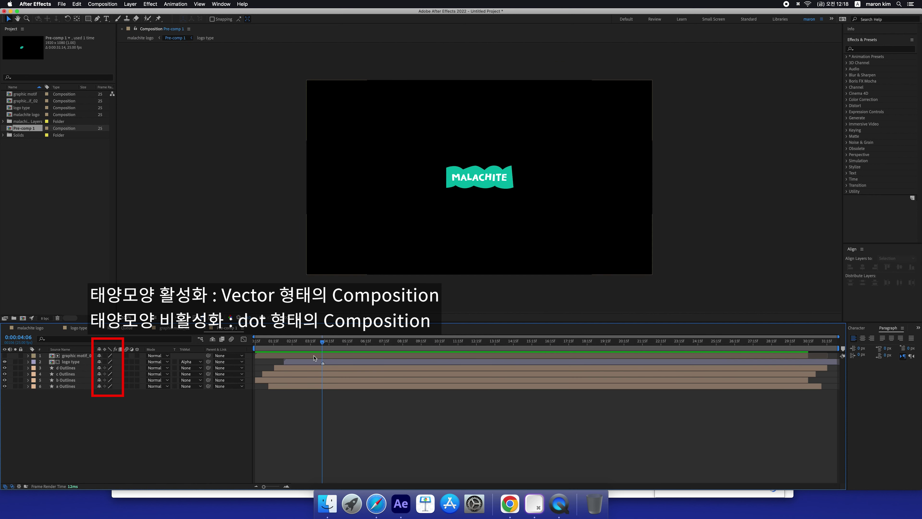
pyautogui.click(333, 387)
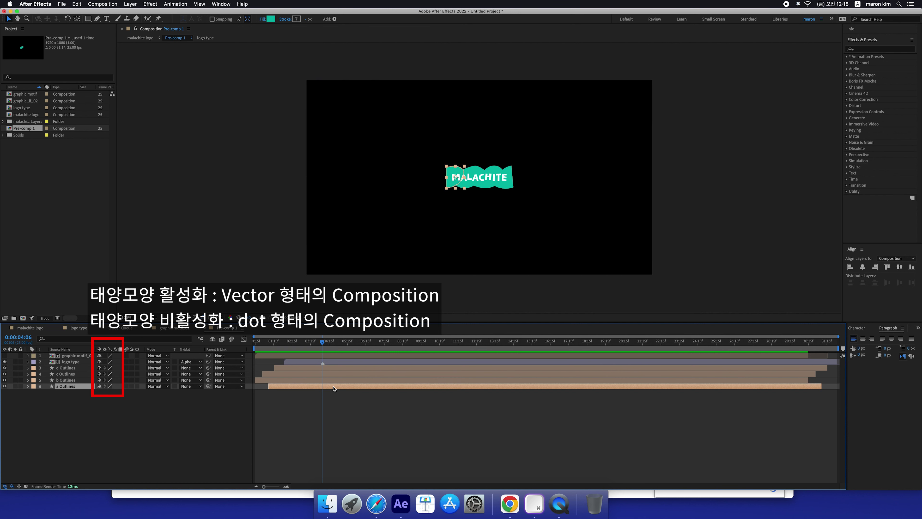
pyautogui.press('super+a')
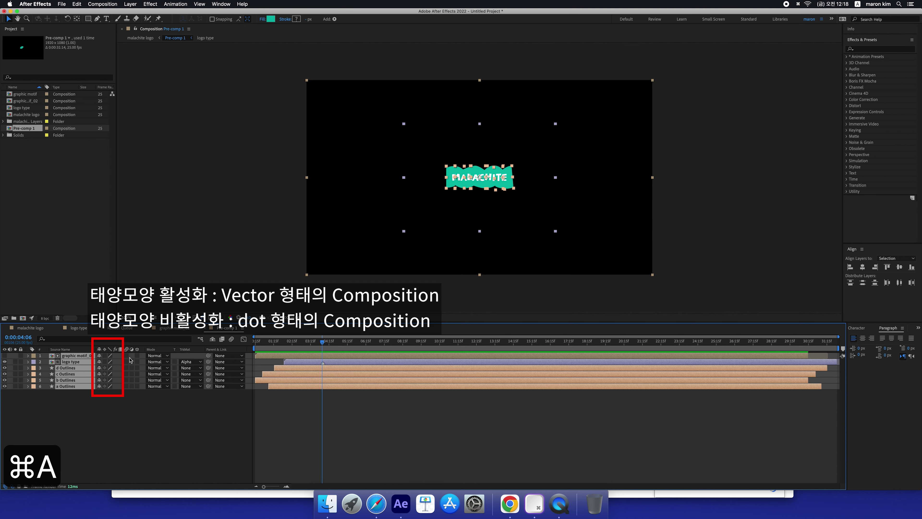
pyautogui.click(105, 356)
pyautogui.scroll(-2, 479, 189)
pyautogui.scroll(8, 480, 189)
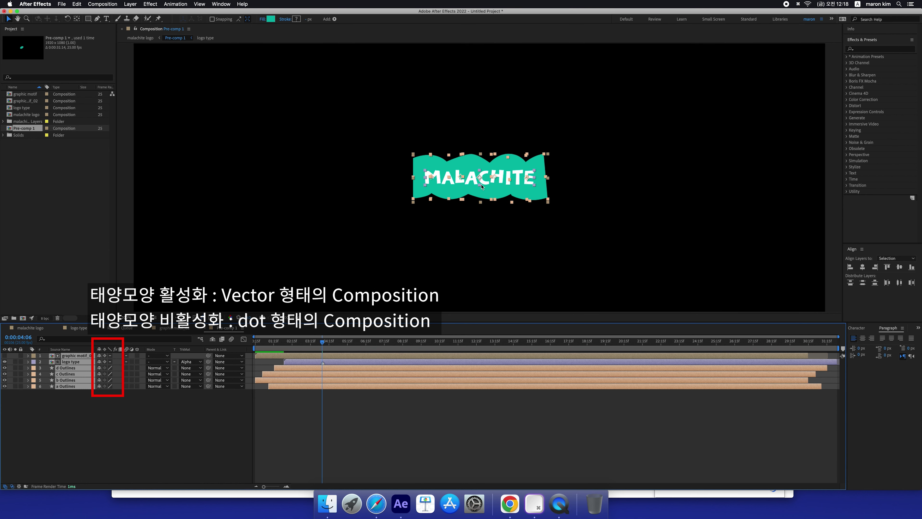
pyautogui.scroll(-2, 480, 185)
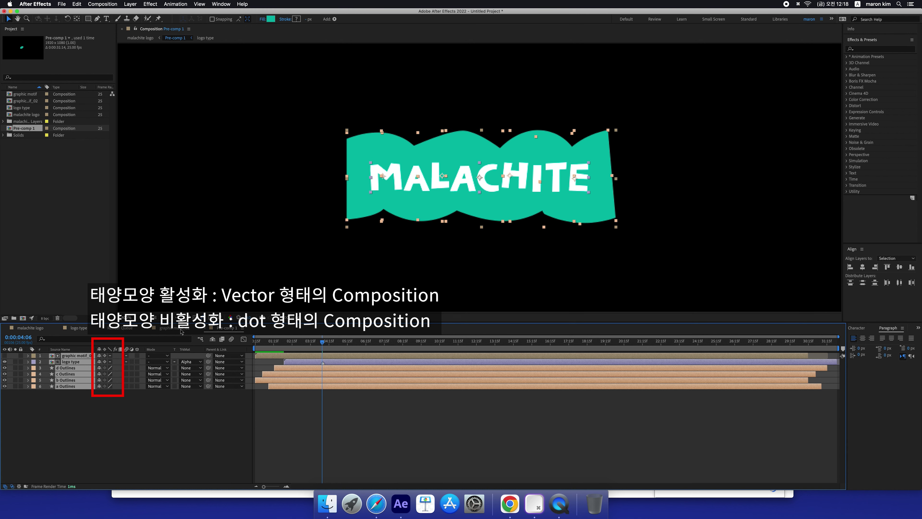
# - Check the nested compositions, return to malachite logo and compare the enlarged logo with Collapse Transformations off and on
pyautogui.click(182, 329)
pyautogui.click(78, 328)
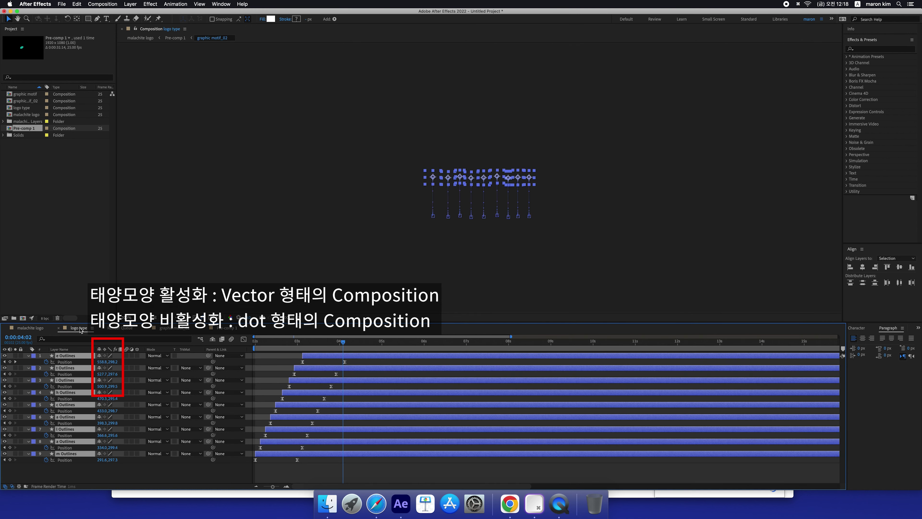
pyautogui.click(30, 328)
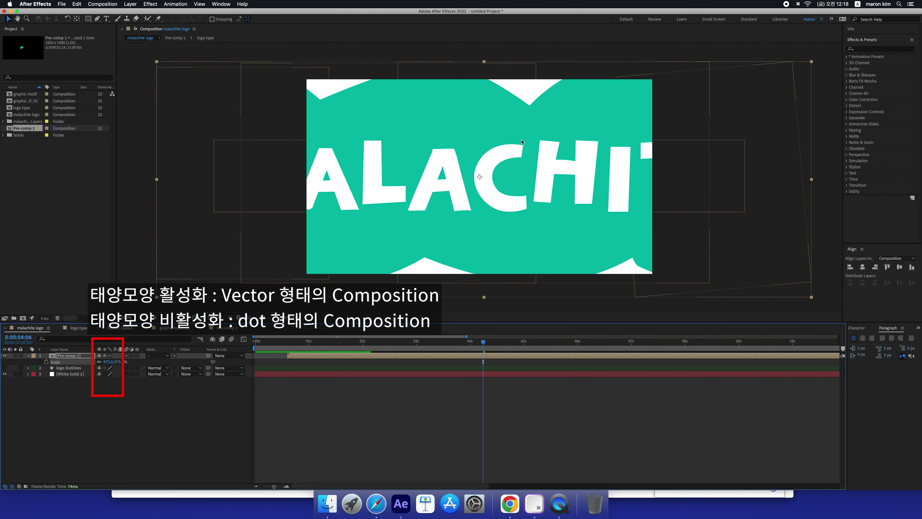
pyautogui.click(105, 356)
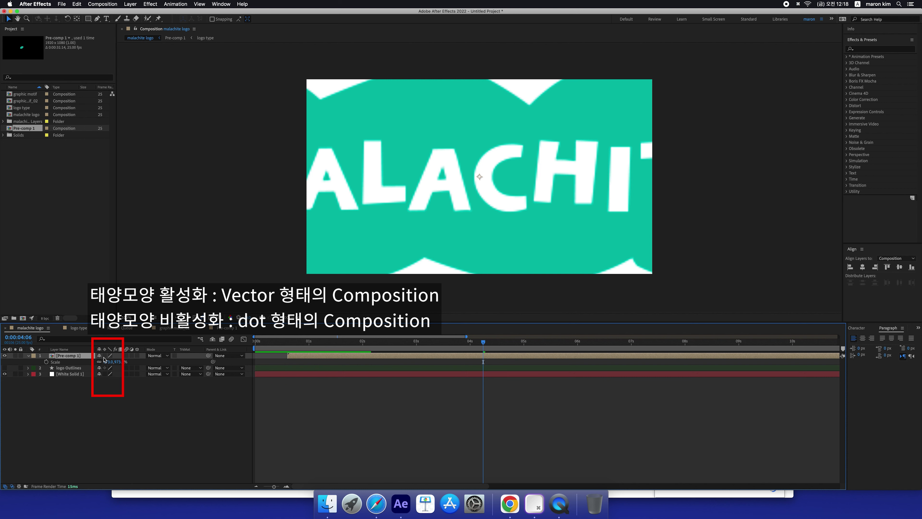
pyautogui.click(105, 356)
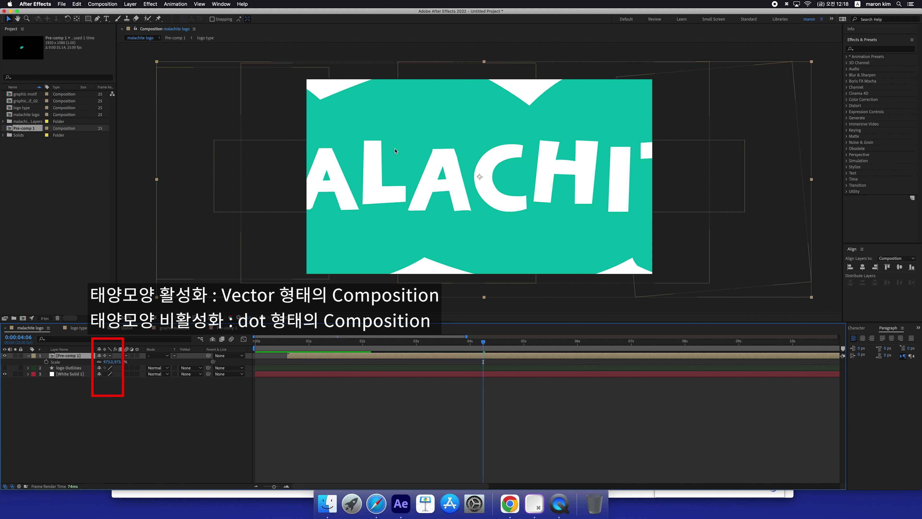
# - Set the pre-composed logo's scale to 150%, and raise it to 170%
pyautogui.click(108, 361)
pyautogui.write('150')
pyautogui.press('Return')
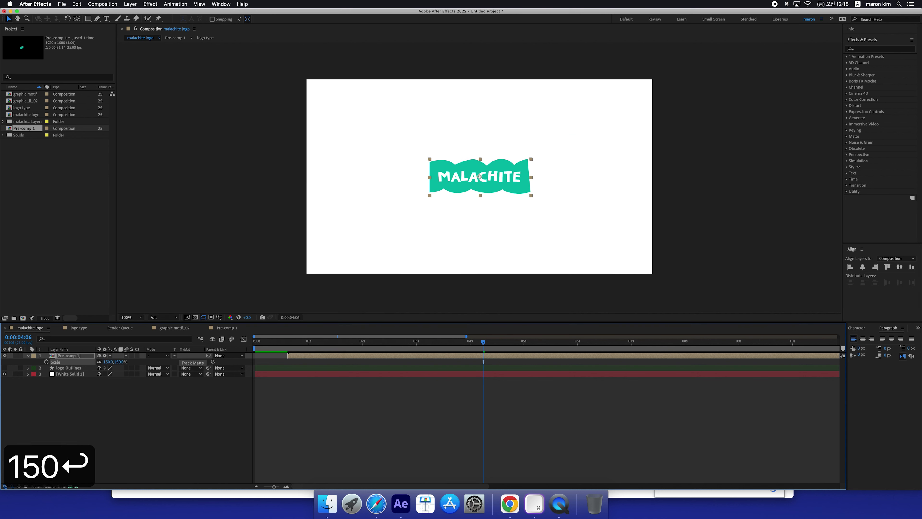
pyautogui.click(108, 361)
pyautogui.write('1')
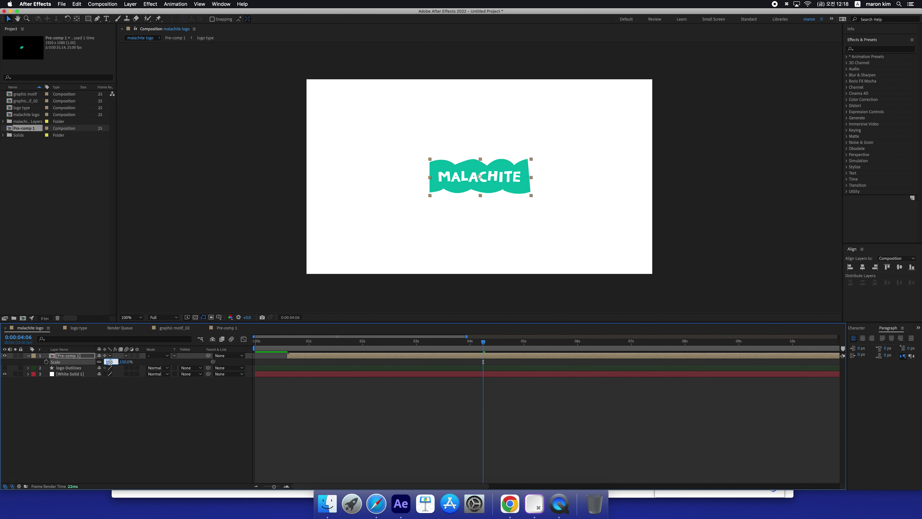
pyautogui.write('70')
pyautogui.press('Return')
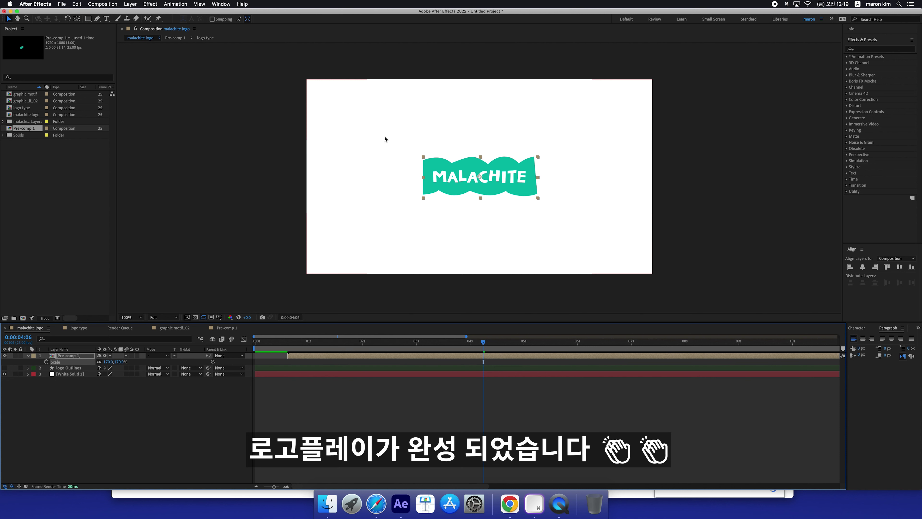
# - Preview the malachite logo animation from the start and scrub through the timeline to about 0:00:05:01
pyautogui.press('space')
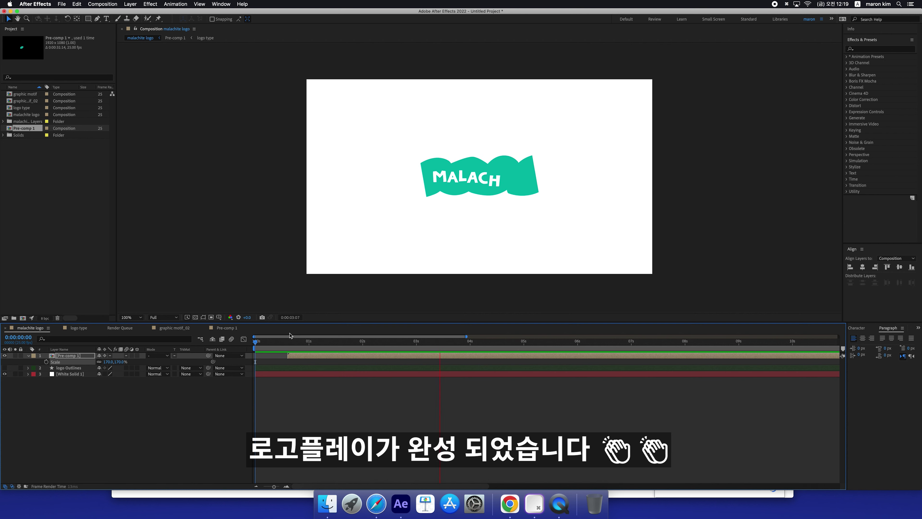
pyautogui.click(707, 223)
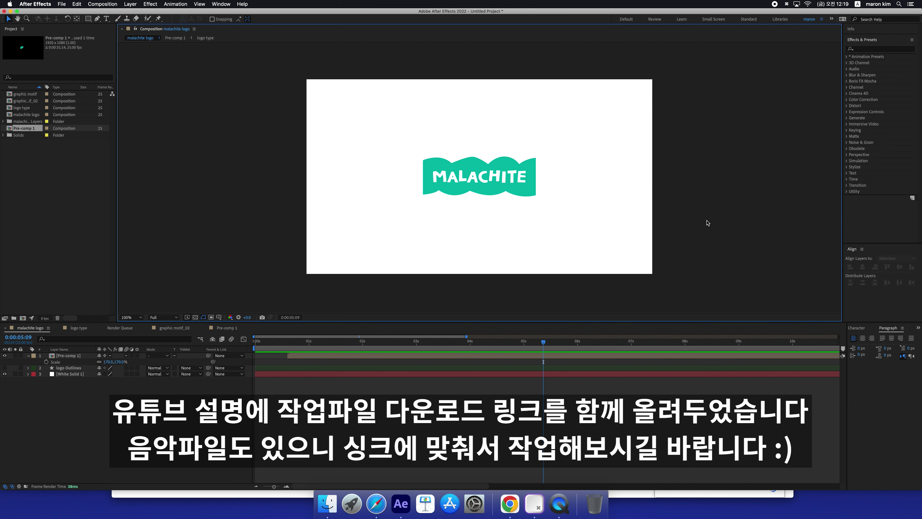
pyautogui.click(272, 343)
pyautogui.moveTo(272, 343); pyautogui.dragTo(529, 337)
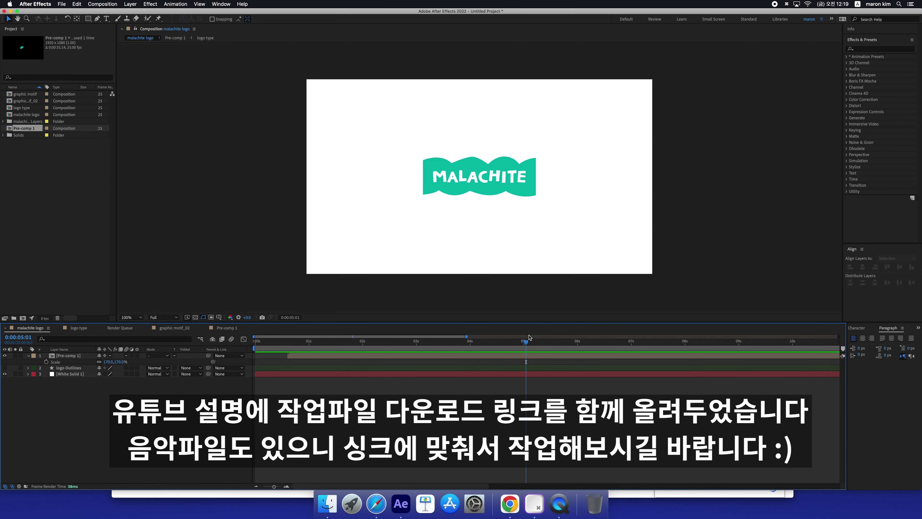